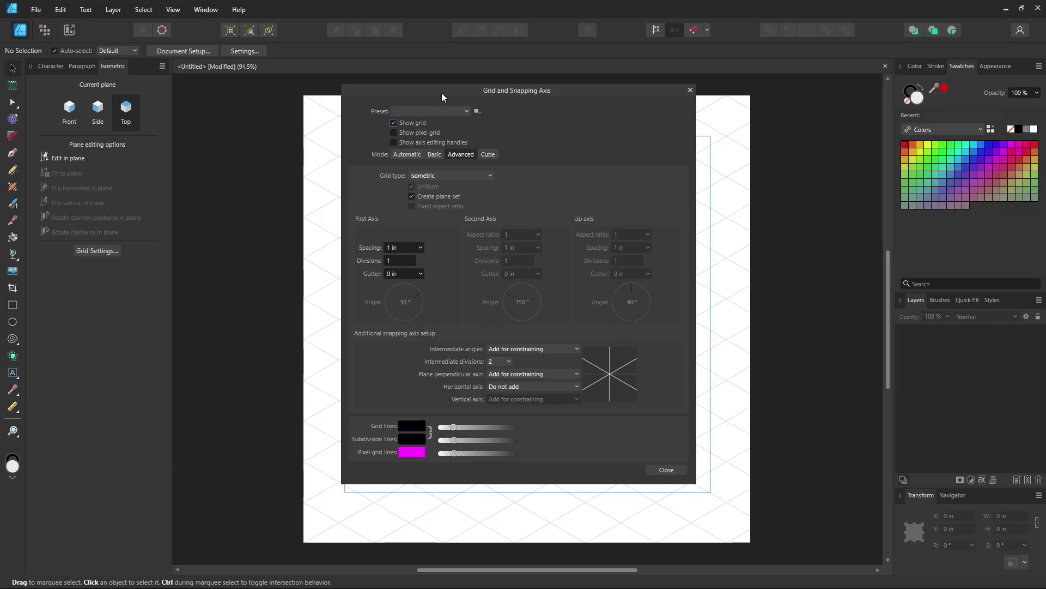
Set the isometric grid's first-axis spacing to 0.3 in and finish the grid setup.
left_click_drag(442, 94, 632, 95)
left_click(592, 249)
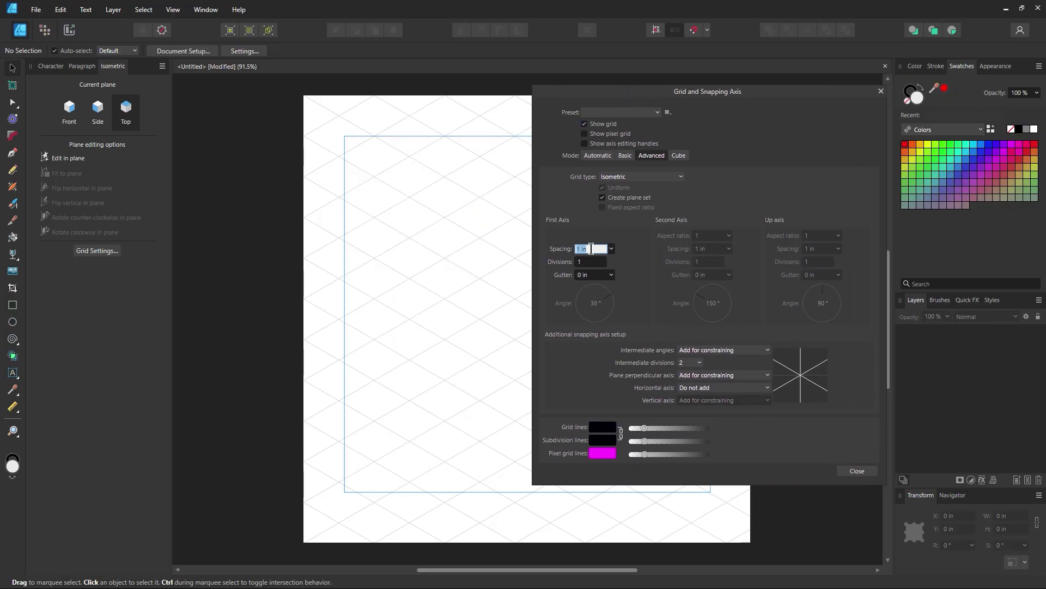
key("BackSpace")
left_click(584, 262)
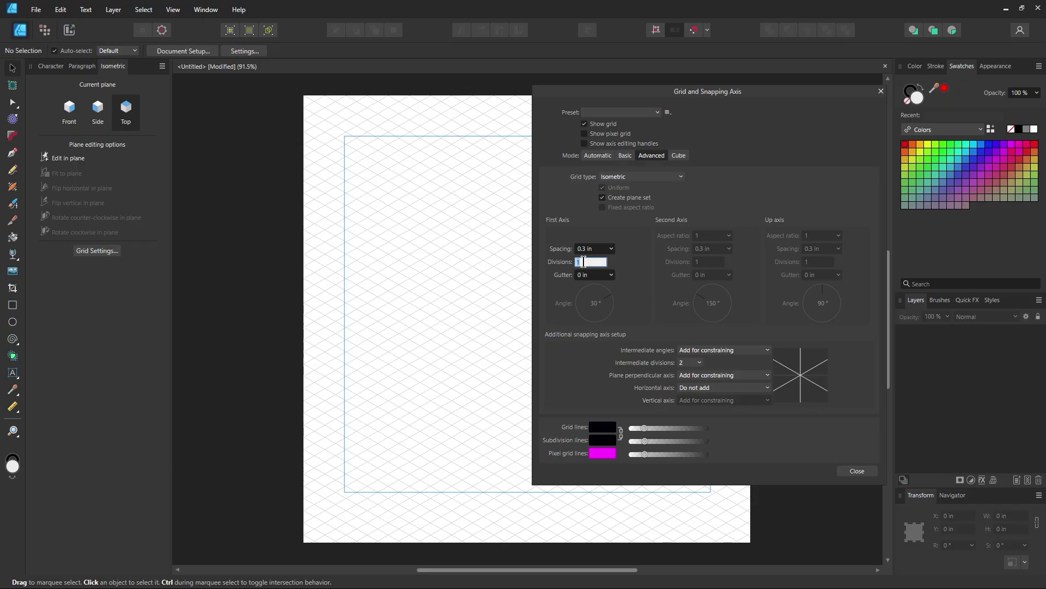
left_click(849, 472)
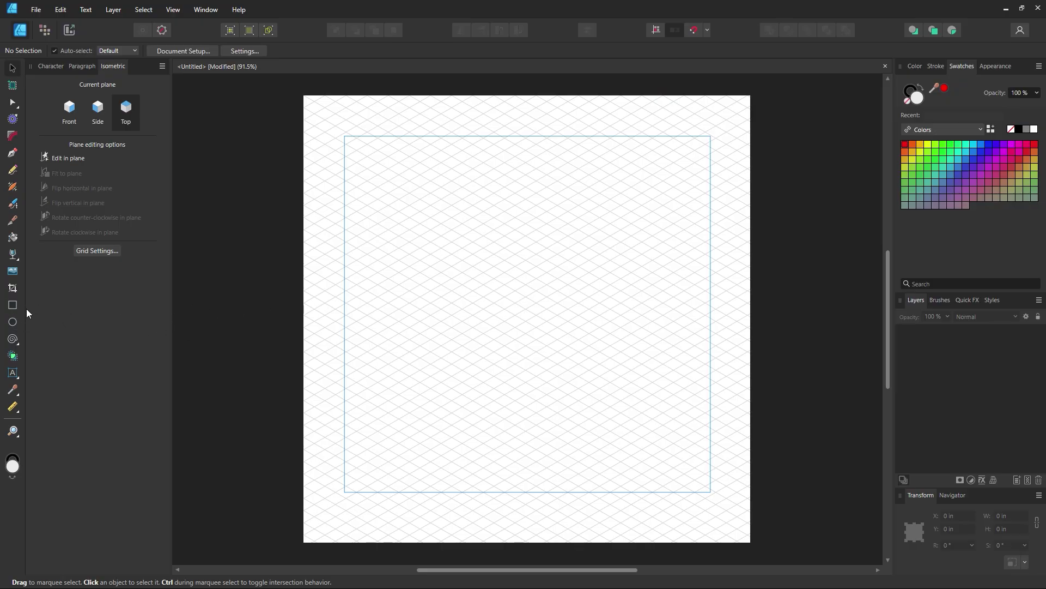
Turn on force pixel alignment and snapping for the document.
left_click(12, 305)
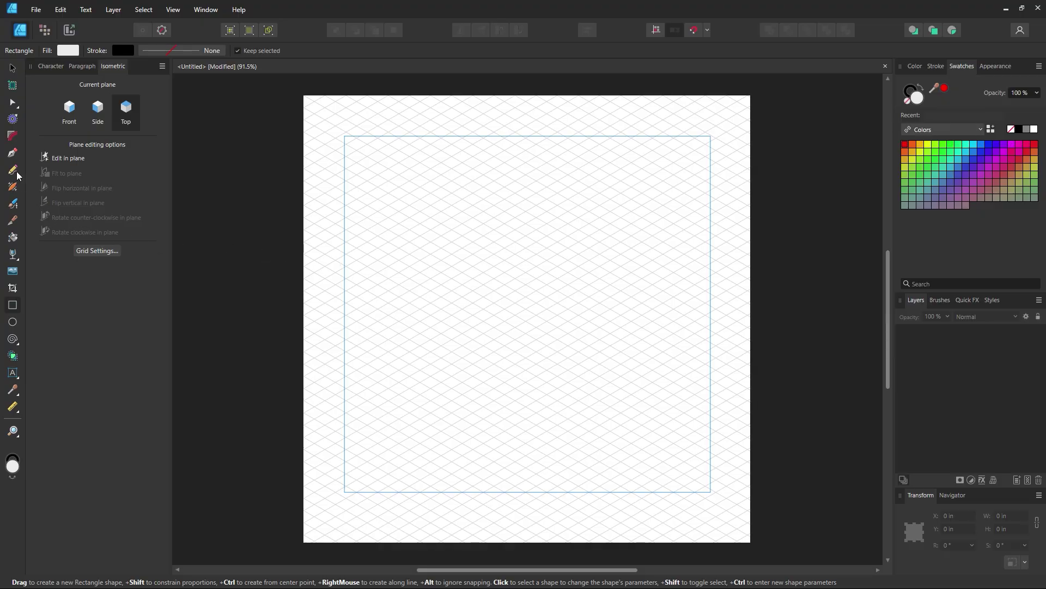
left_click(13, 153)
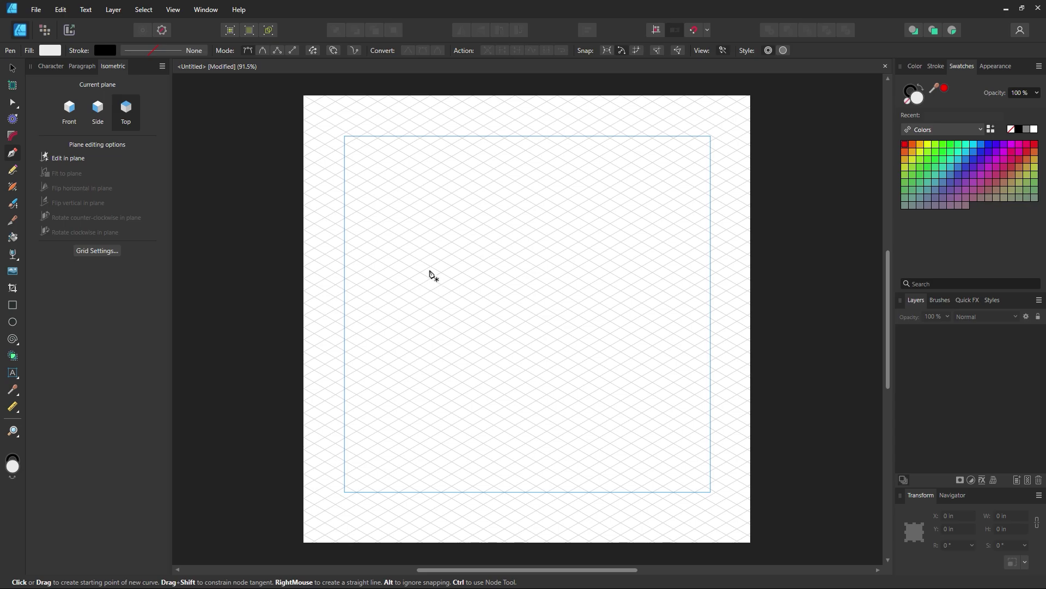
left_click(657, 33)
left_click(693, 33)
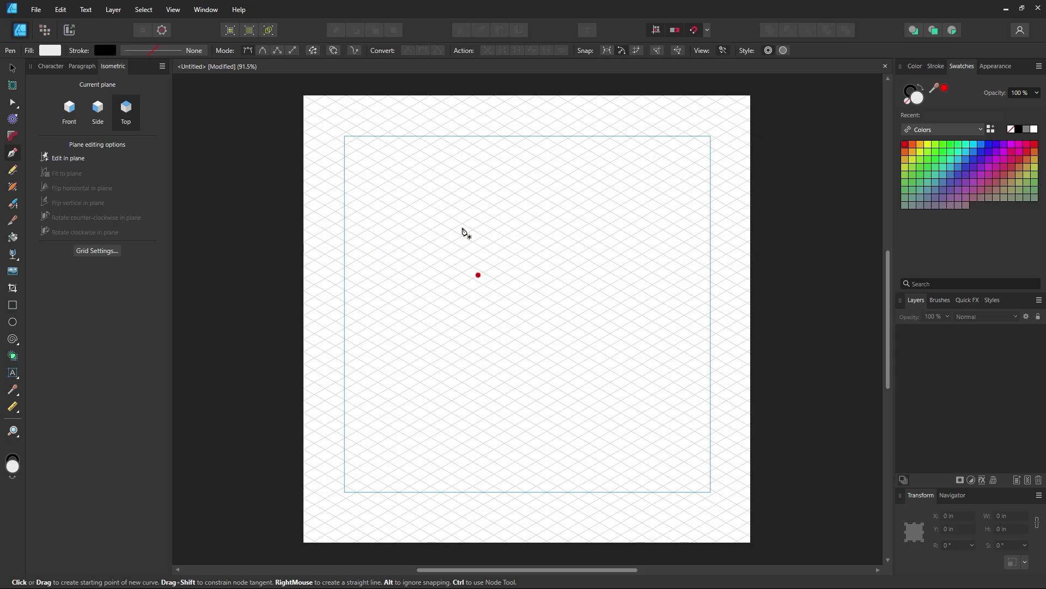
Enable editing in plane for the Rectangle tool and make Side the current isometric plane.
left_click(12, 307)
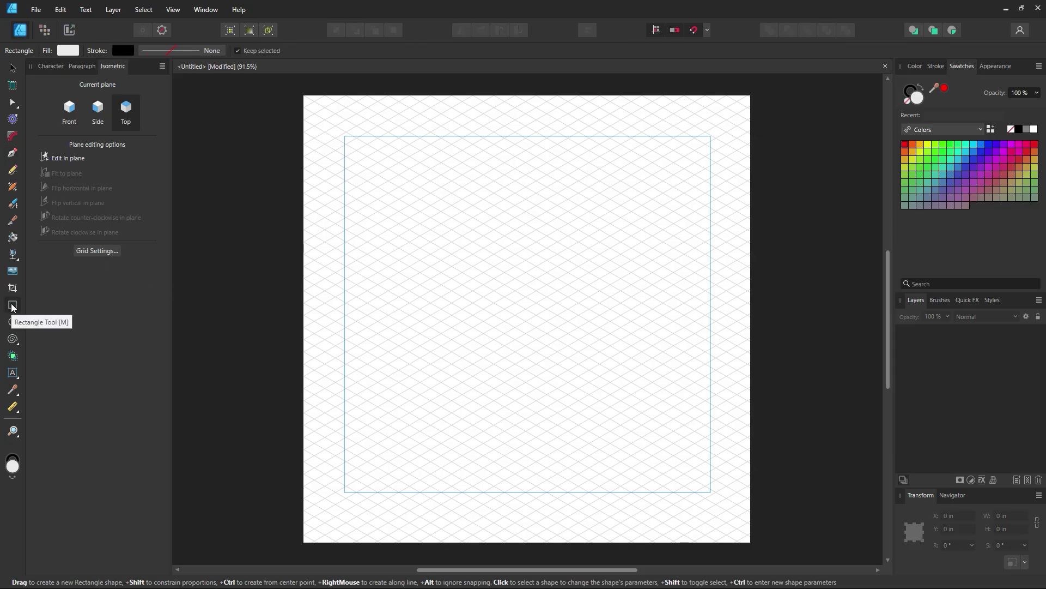
left_click(72, 161)
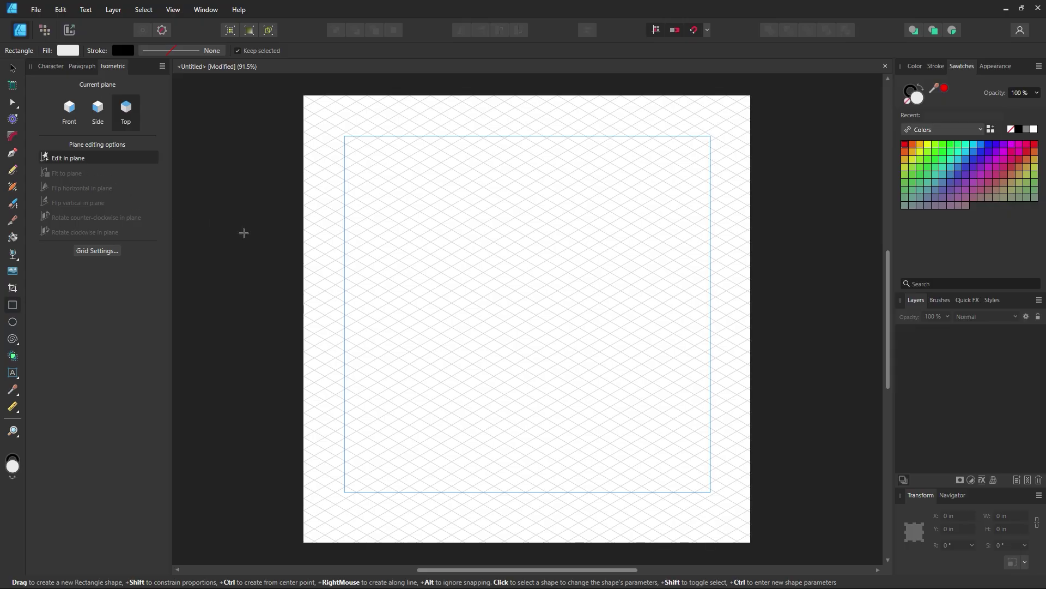
key("z")
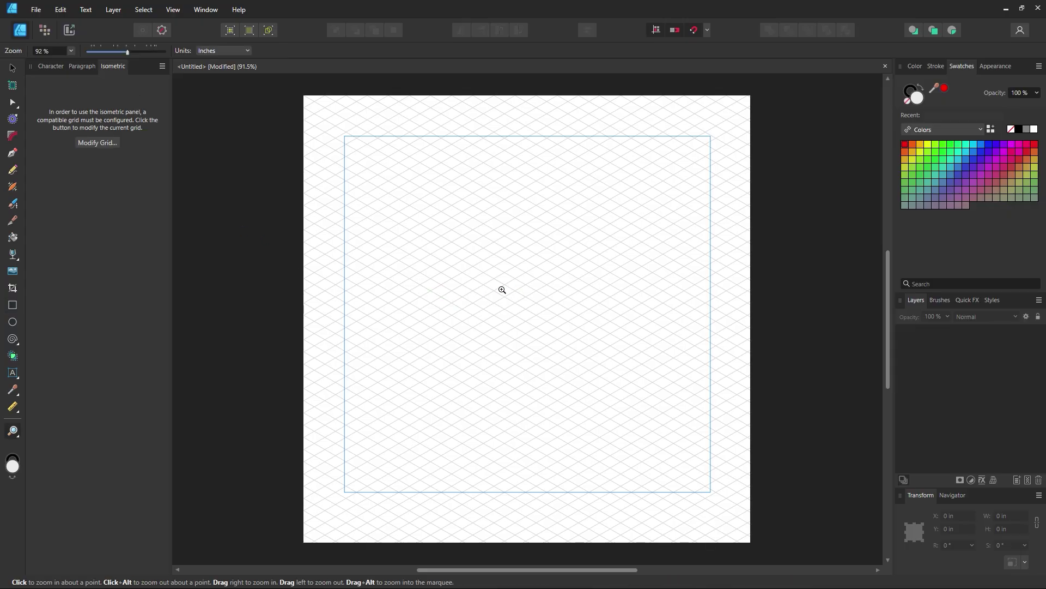
left_click_drag(479, 259, 518, 299)
left_click(10, 307)
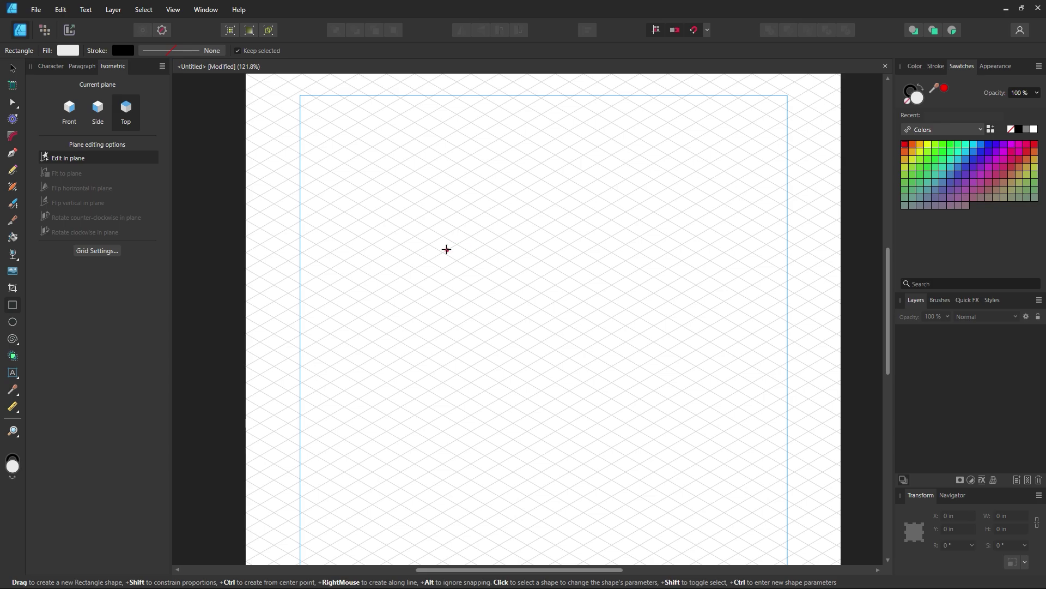
left_click(104, 117)
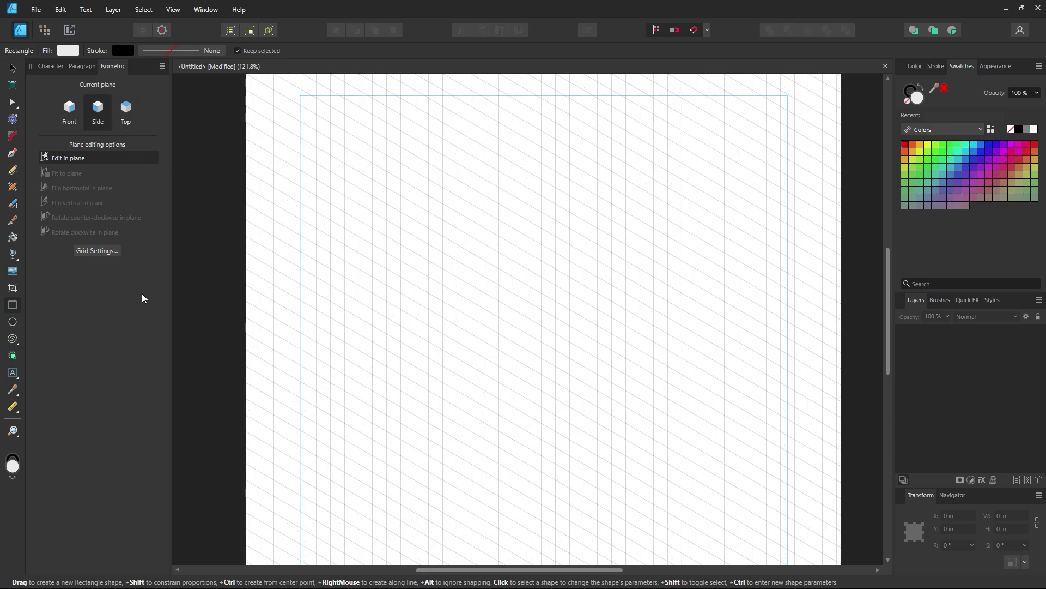
Roughly sketch the isometric block shape freehand on the grid with the Pencil tool.
left_click(16, 169)
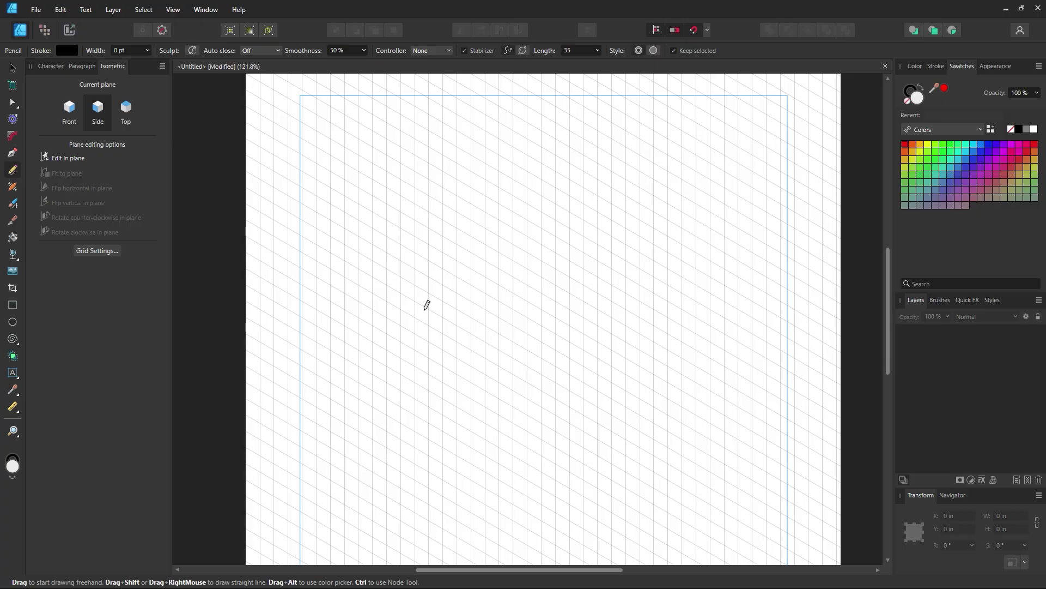
mouse_move(386, 297)
left_mouse_down()
mouse_move(388, 198)
mouse_move(433, 251)
left_mouse_up()
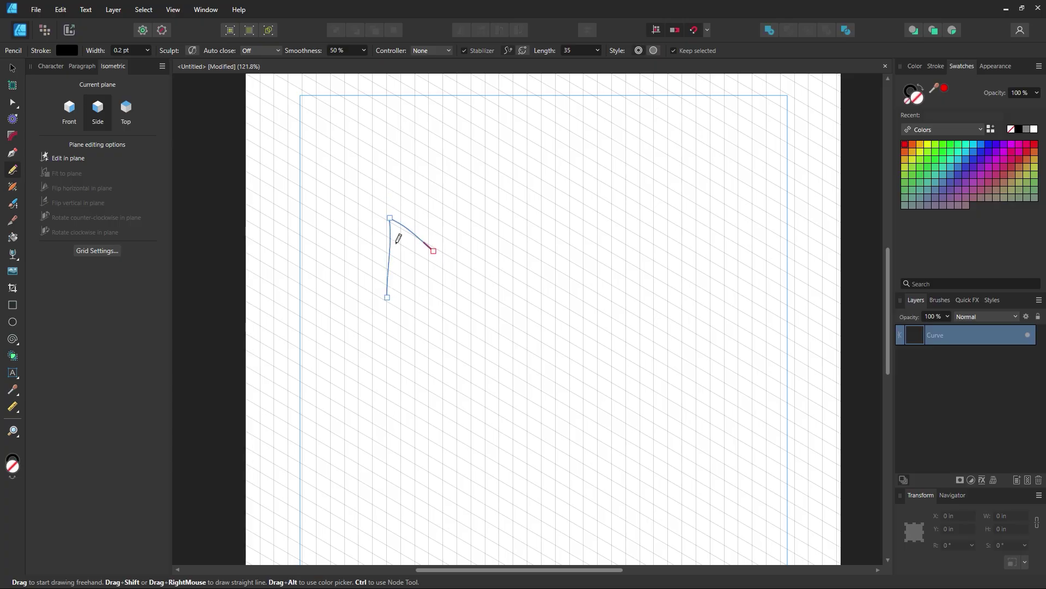
key("ctrl+z")
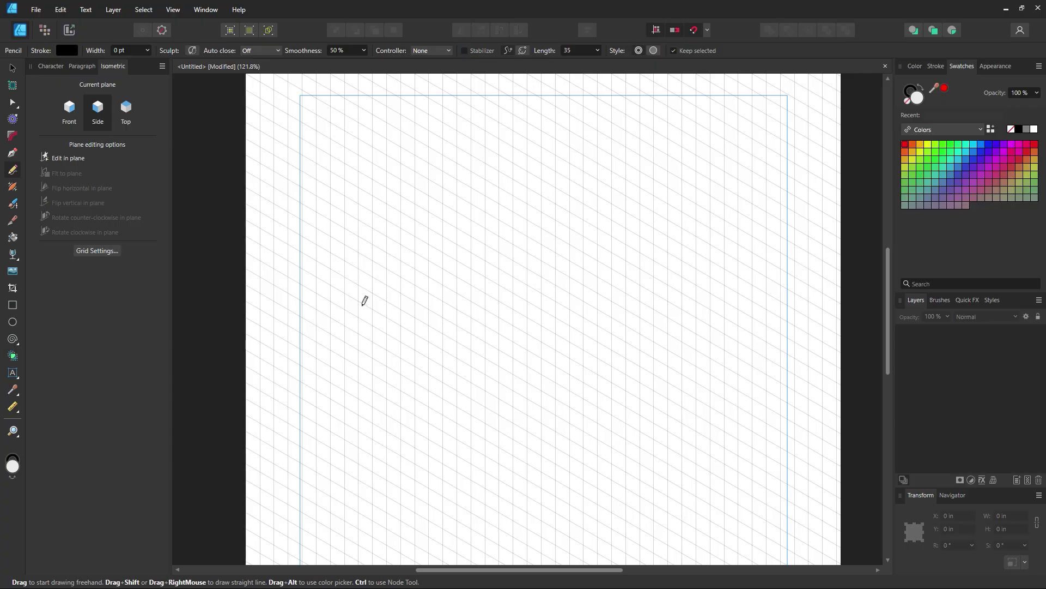
mouse_move(388, 308)
left_mouse_down()
mouse_move(384, 210)
mouse_move(433, 238)
left_mouse_up()
left_click_drag(385, 262, 415, 276)
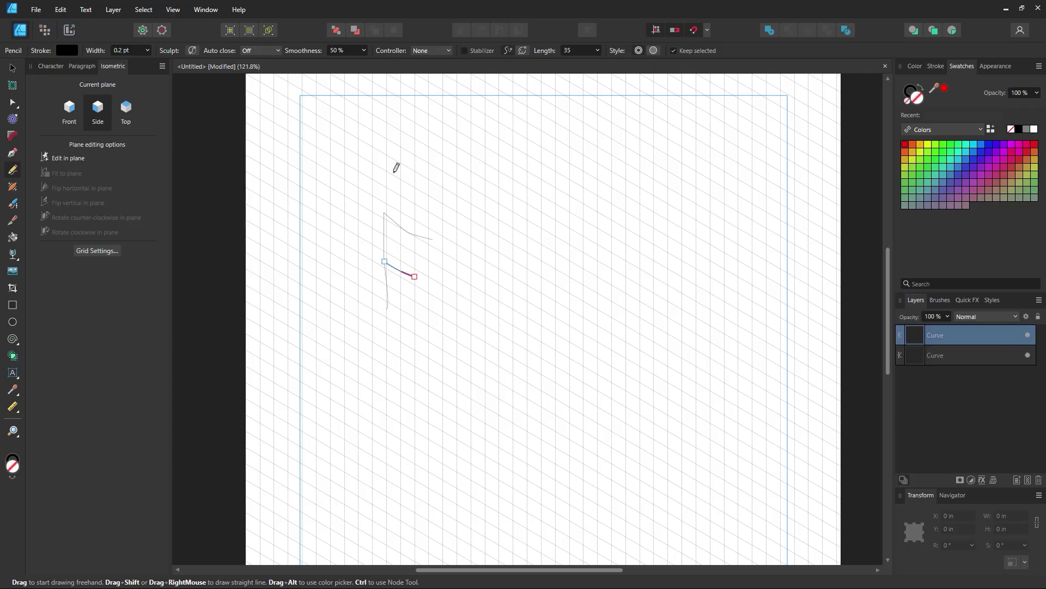
mouse_move(388, 211)
left_mouse_down()
mouse_move(444, 173)
mouse_move(495, 215)
mouse_move(447, 248)
mouse_move(386, 216)
left_mouse_up()
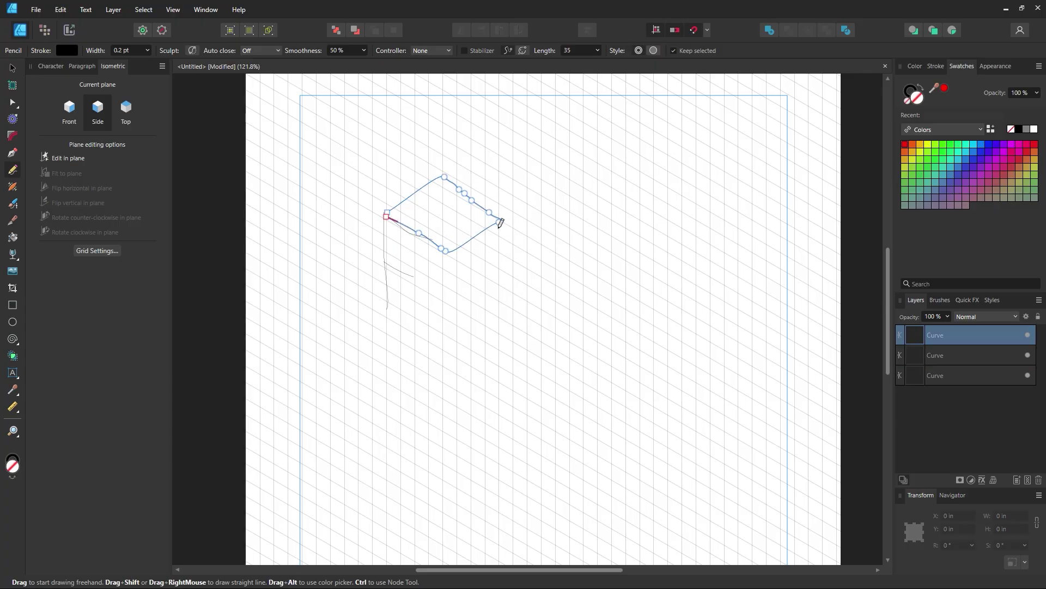
mouse_move(499, 226)
left_mouse_down()
mouse_move(445, 261)
mouse_move(444, 330)
mouse_move(507, 300)
mouse_move(498, 274)
mouse_move(465, 286)
left_mouse_up()
Select all the freehand sketch curves on the artboard and delete them.
left_click(12, 67)
left_click(529, 153)
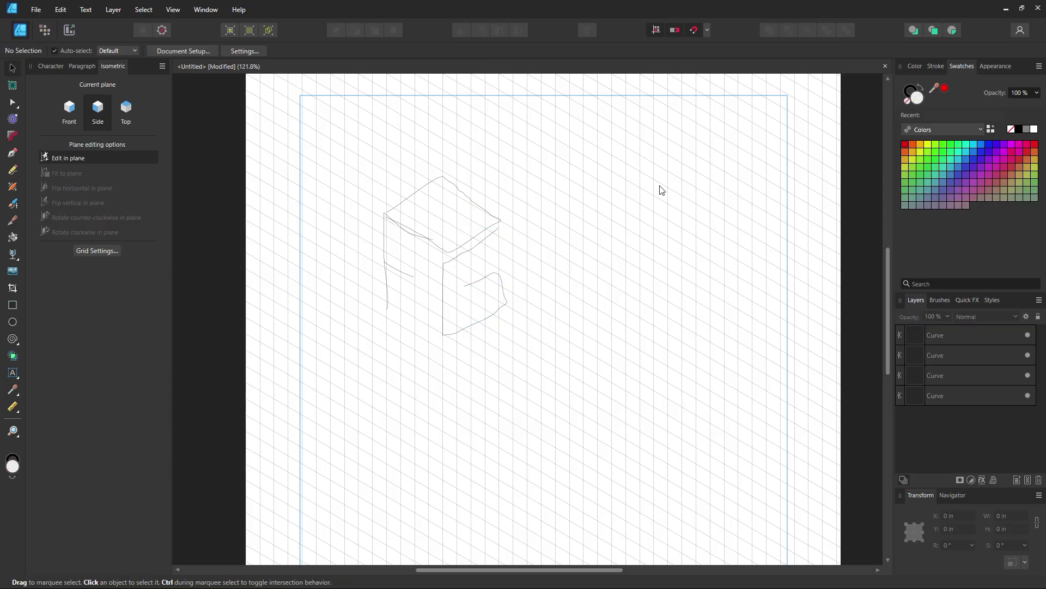
left_click_drag(581, 101, 377, 361)
key("Delete")
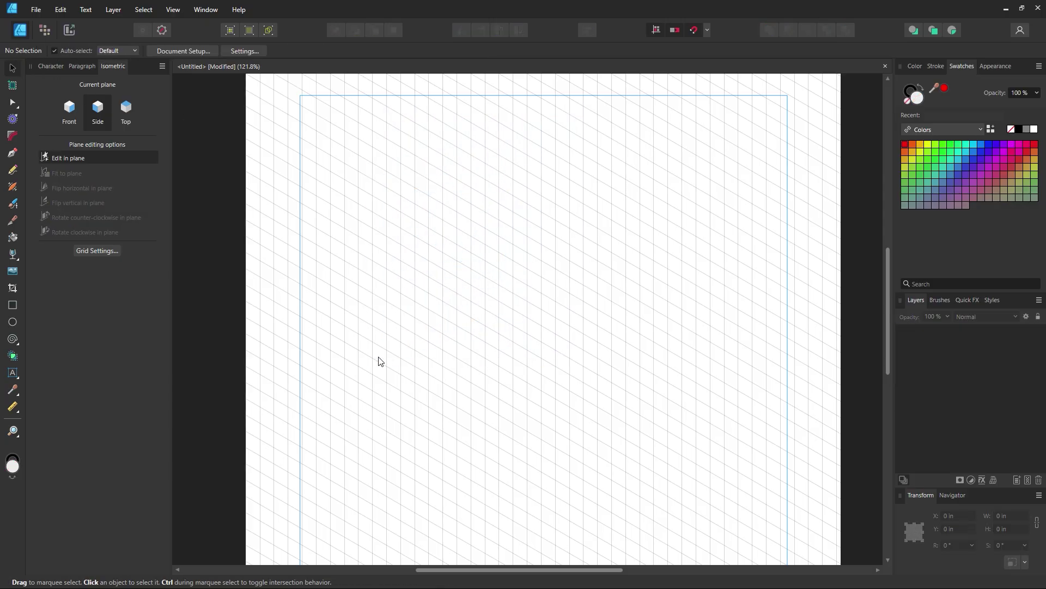
Draw an upright rectangle 2.4 in tall on the Side plane and widen it to 0.6 in.
left_click(20, 304)
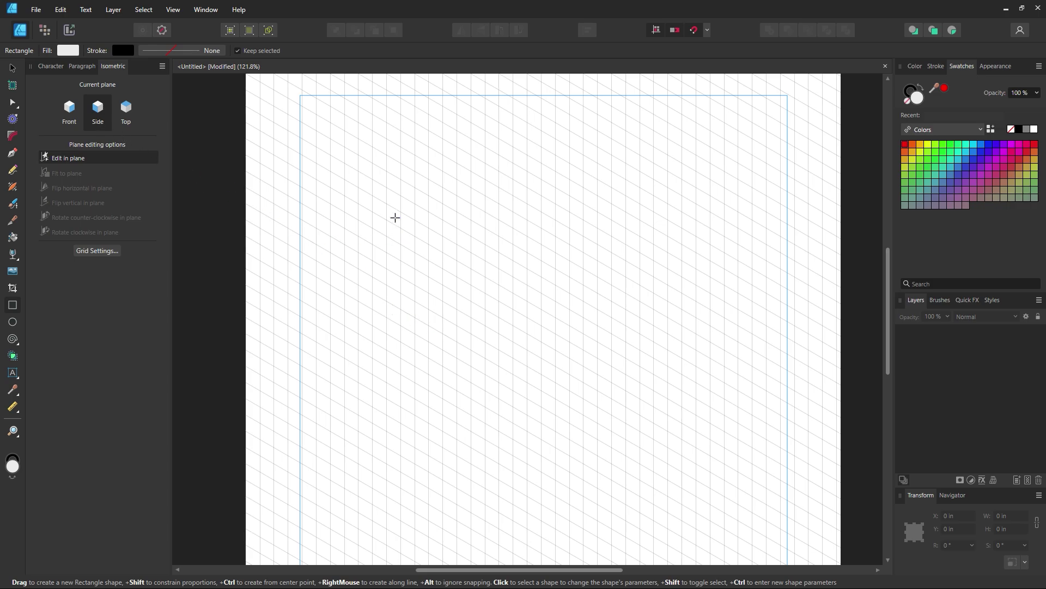
left_click_drag(402, 217, 416, 349)
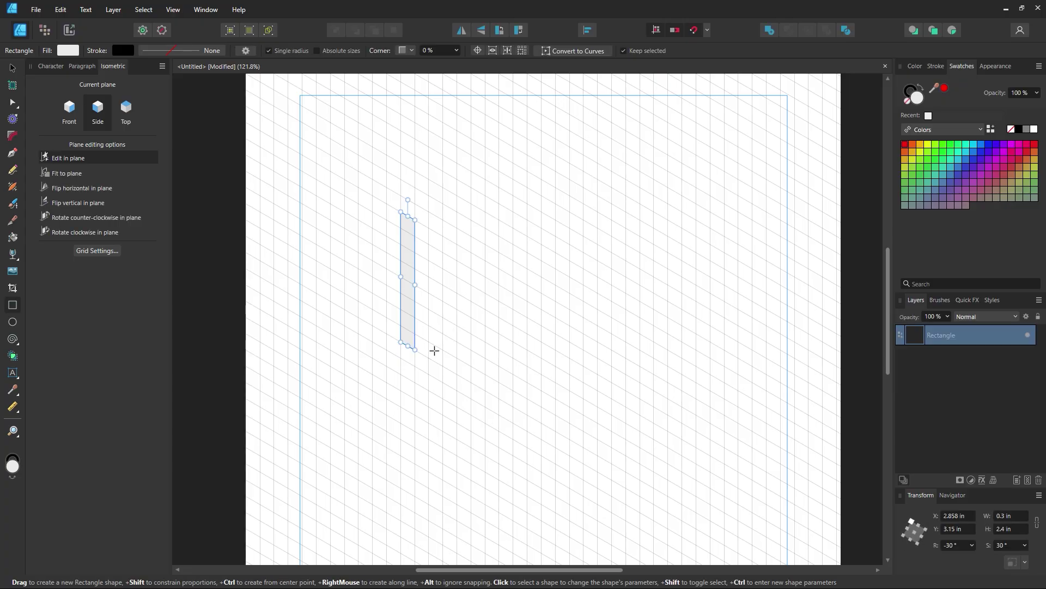
key("v")
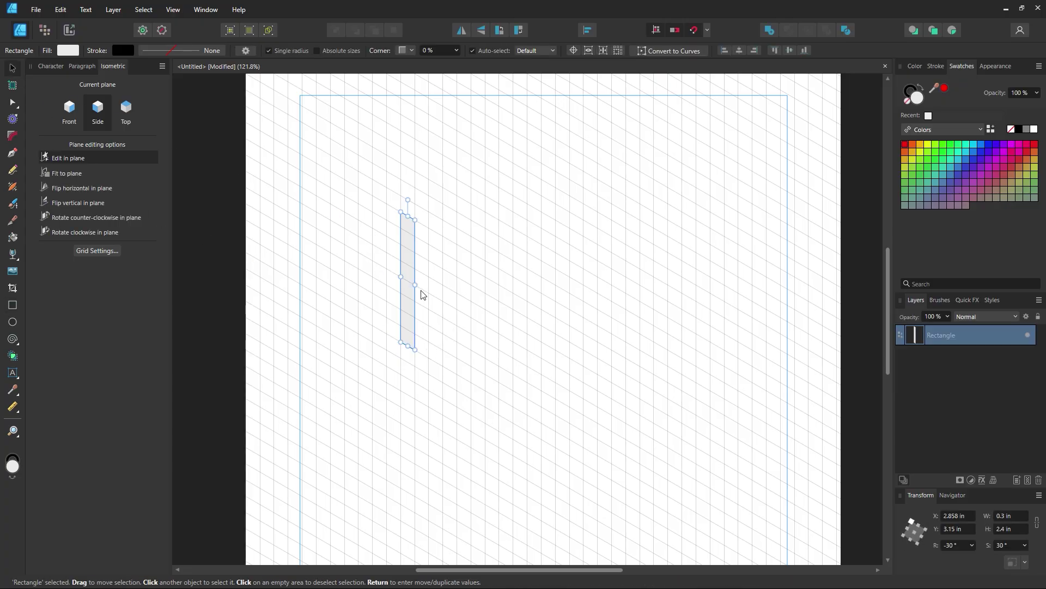
left_click_drag(417, 286, 430, 292)
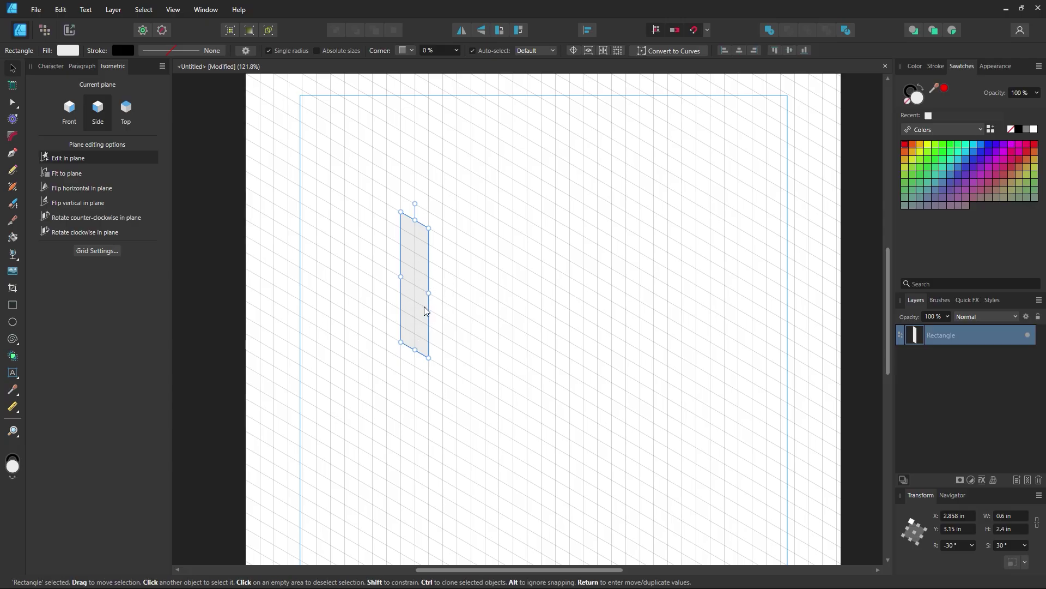
Duplicate the upright rectangle and reshape the copy into a 2.4 by 0.6 in arm extending from the upright's top.
mouse_move(419, 306)
left_mouse_down()
mouse_move(456, 321)
mouse_move(413, 309)
left_mouse_up()
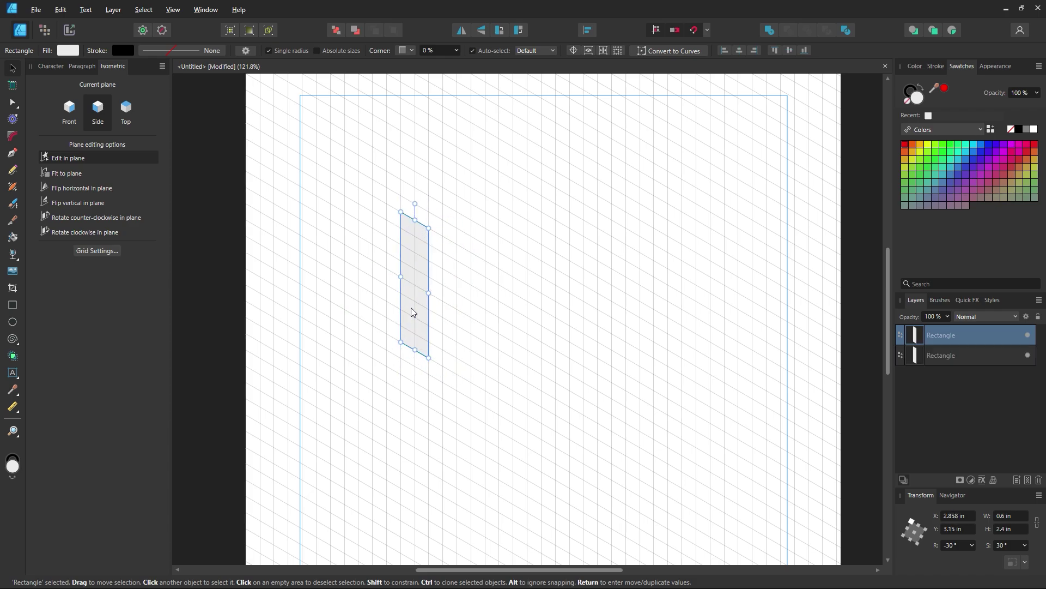
mouse_move(415, 350)
left_mouse_down()
mouse_move(420, 240)
mouse_move(415, 253)
mouse_move(443, 252)
mouse_move(430, 248)
mouse_move(512, 300)
left_mouse_up()
left_click(551, 376)
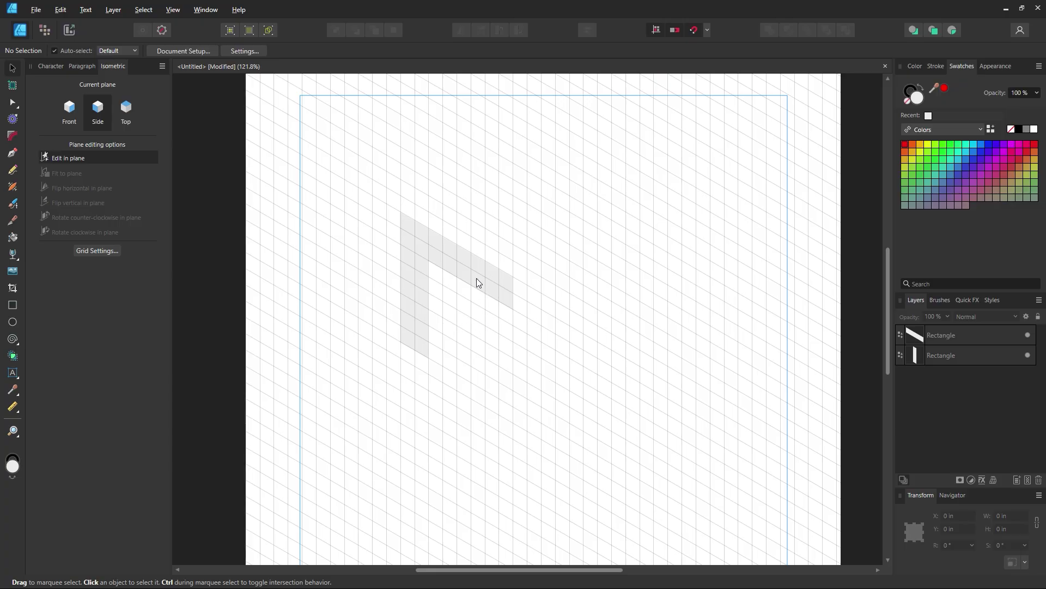
left_click(466, 268)
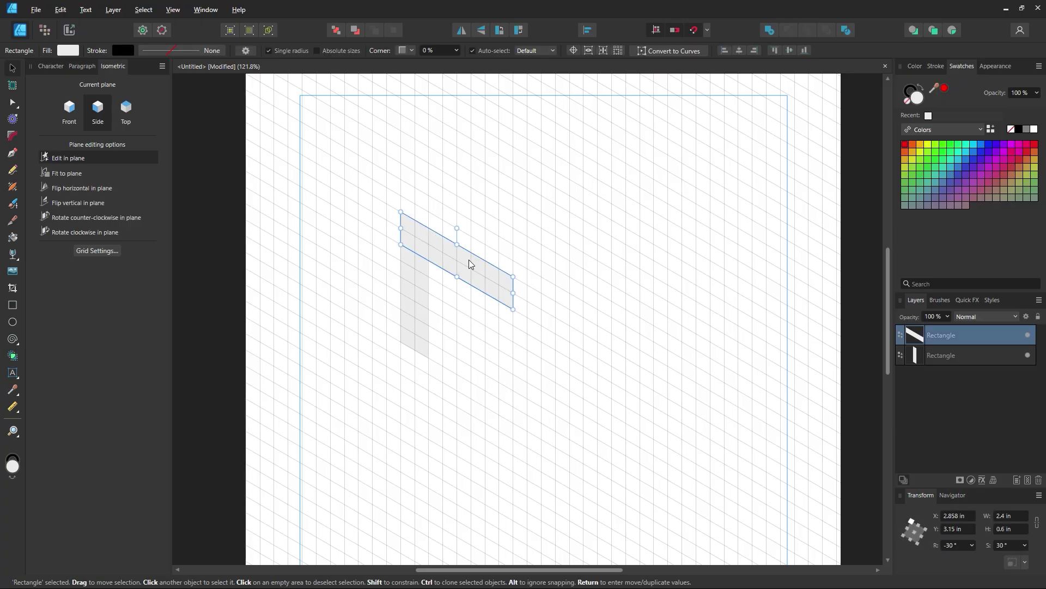
left_click(407, 409)
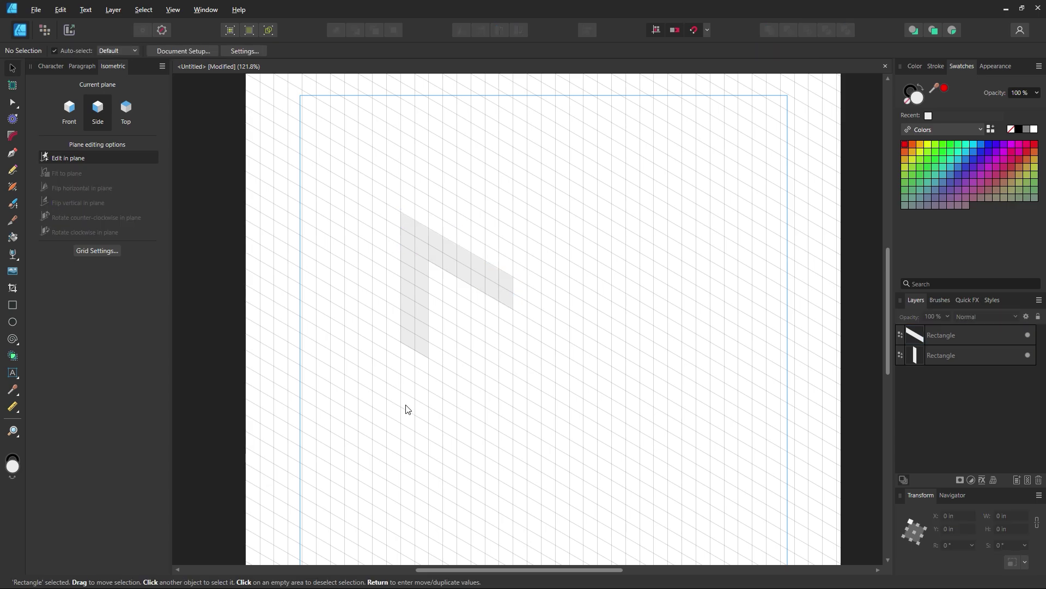
Fill both rectangles with the muted red DC593E.
left_click_drag(550, 177, 366, 385)
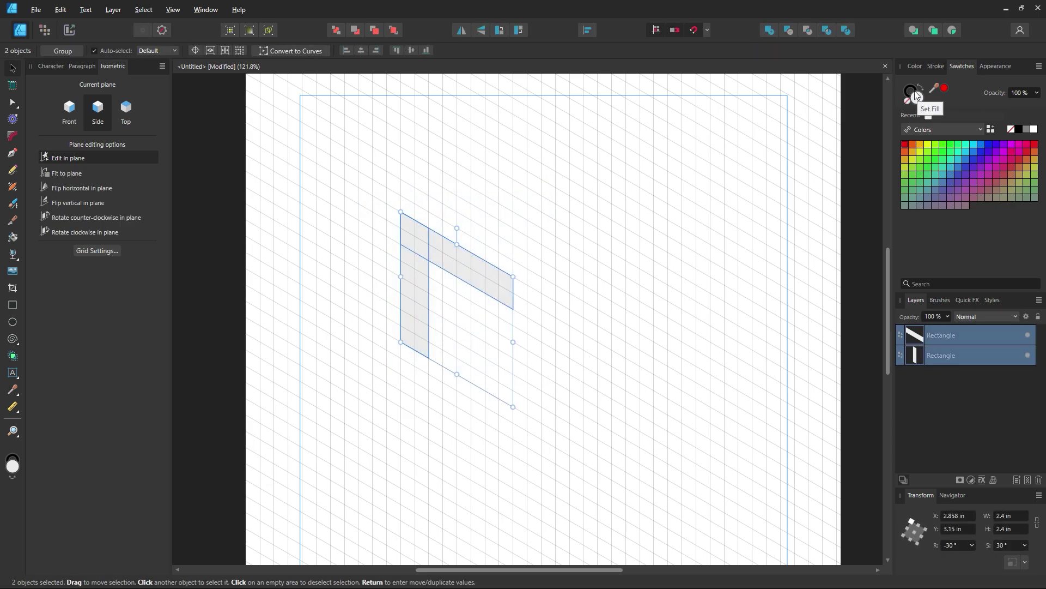
left_click(918, 98)
double_click(918, 99)
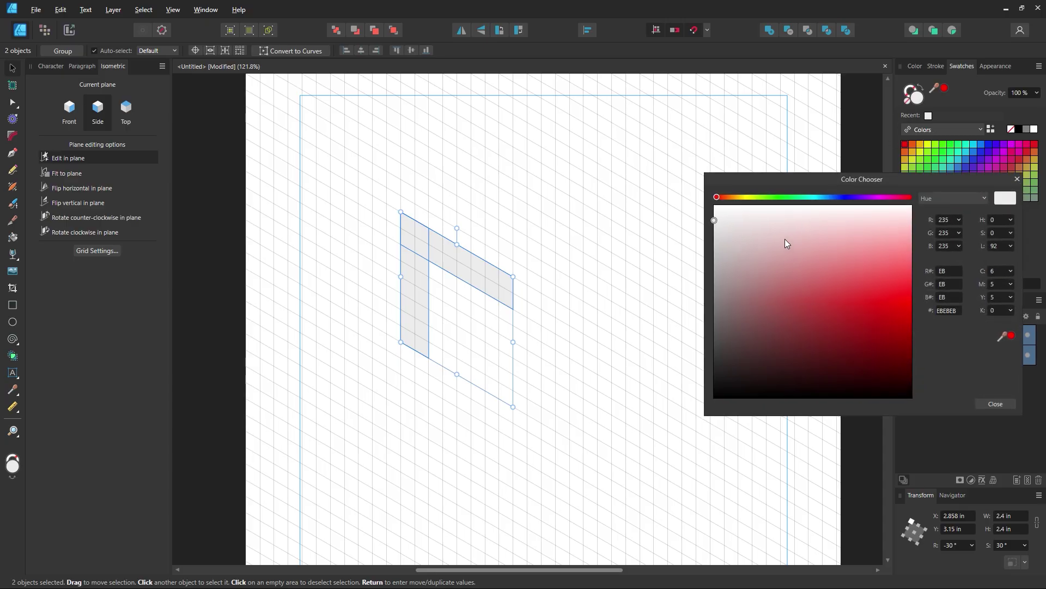
left_click_drag(772, 243, 840, 267)
left_click_drag(725, 200, 723, 202)
left_click_drag(845, 288, 851, 291)
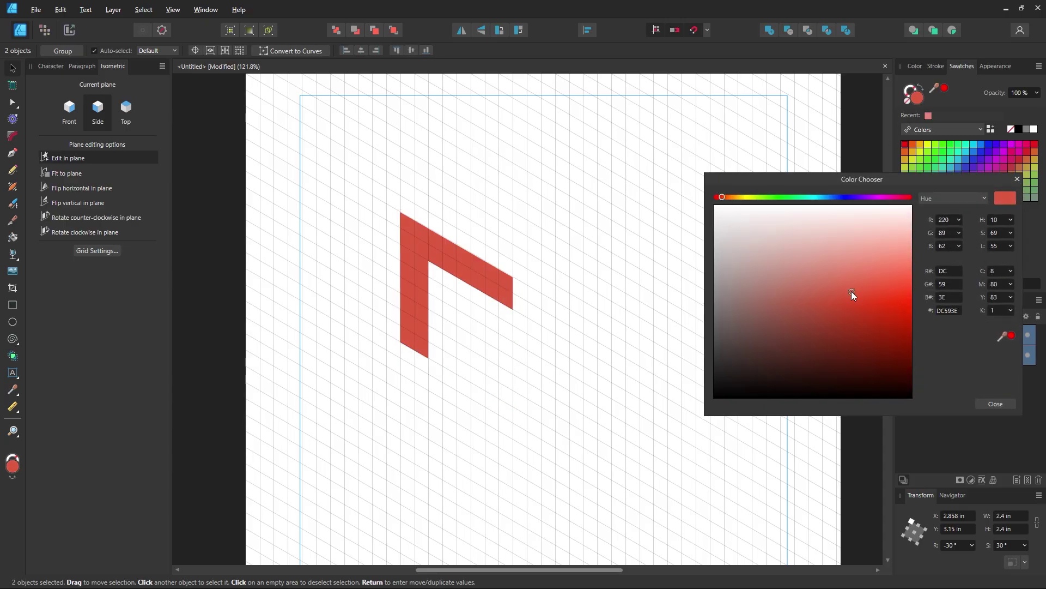
left_click(993, 404)
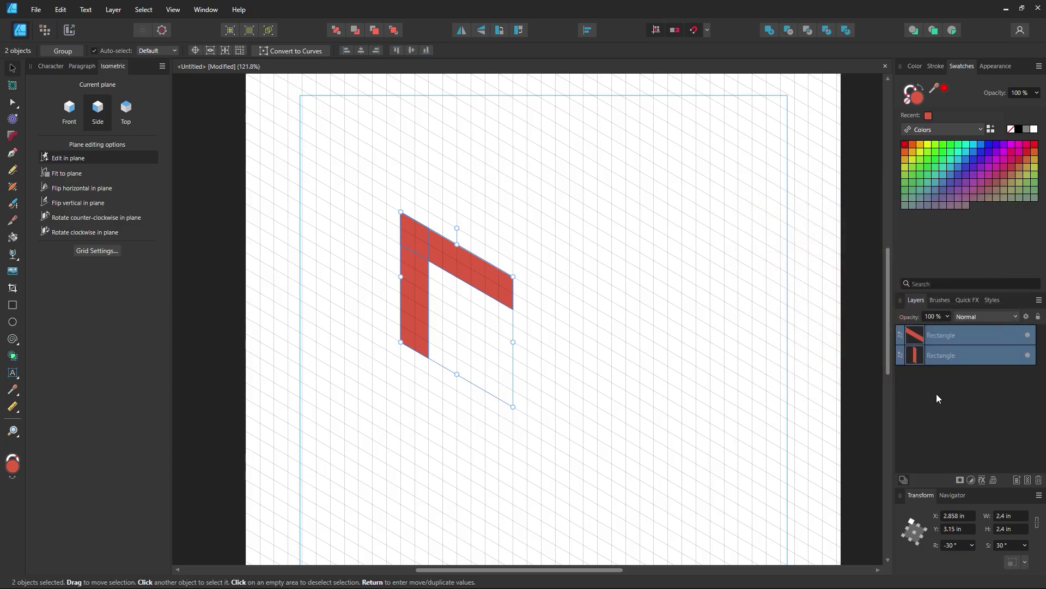
left_click(653, 330)
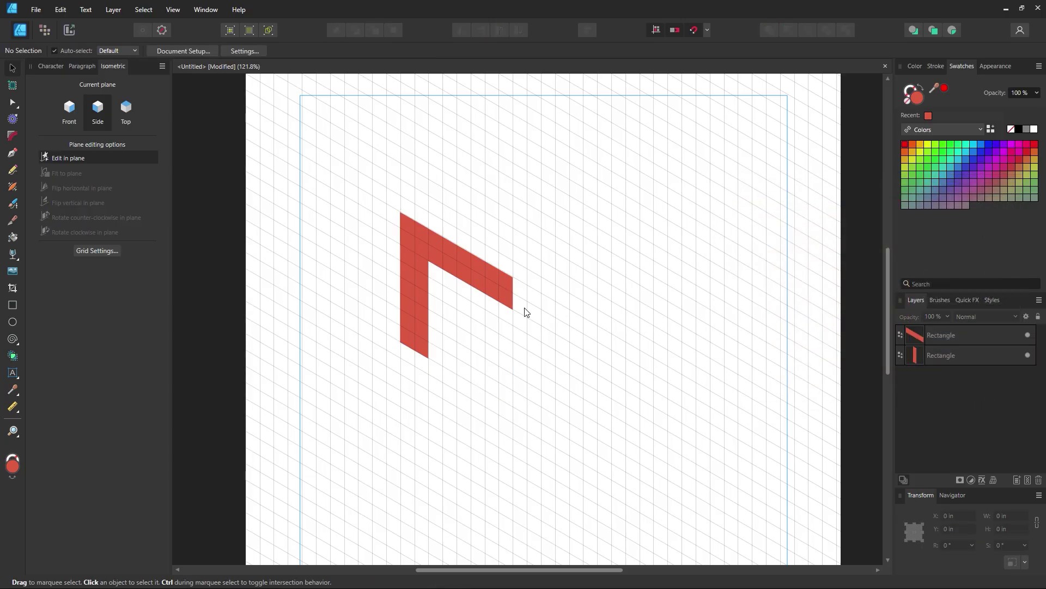
Duplicate the top arm straight down, one grid cell below it, as the middle arm of the letter F.
left_click(501, 296)
mouse_move(495, 289)
left_mouse_down()
mouse_move(536, 356)
mouse_move(503, 361)
mouse_move(491, 341)
mouse_move(498, 330)
left_mouse_up()
left_click(539, 360)
left_click(548, 338)
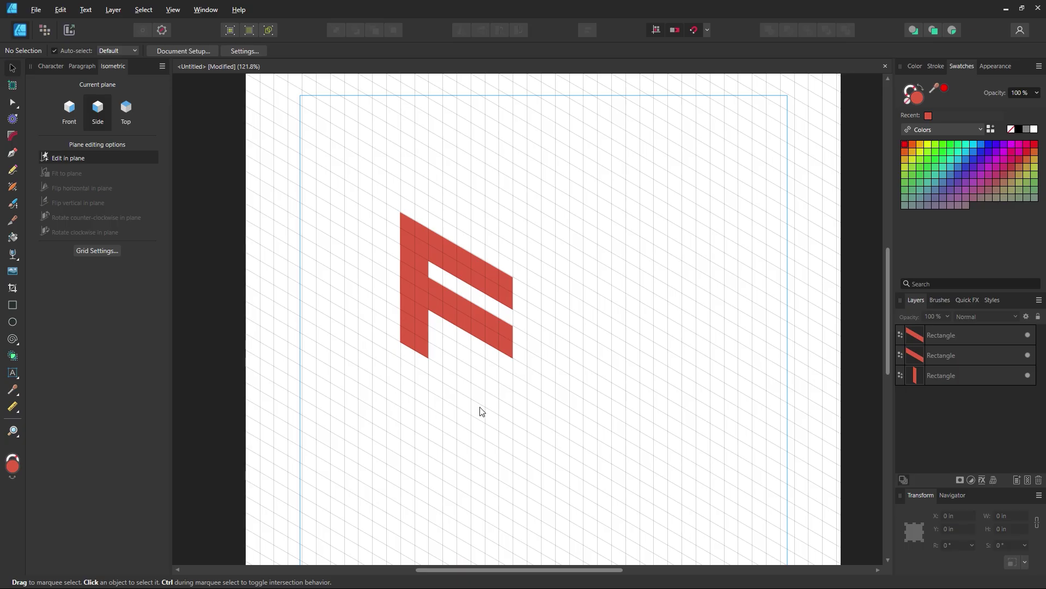
Draw a rectangle on the Top plane from the F's upper back corner and extend it into a 2.4 by 2.4 in top face.
left_click_drag(574, 231, 526, 285)
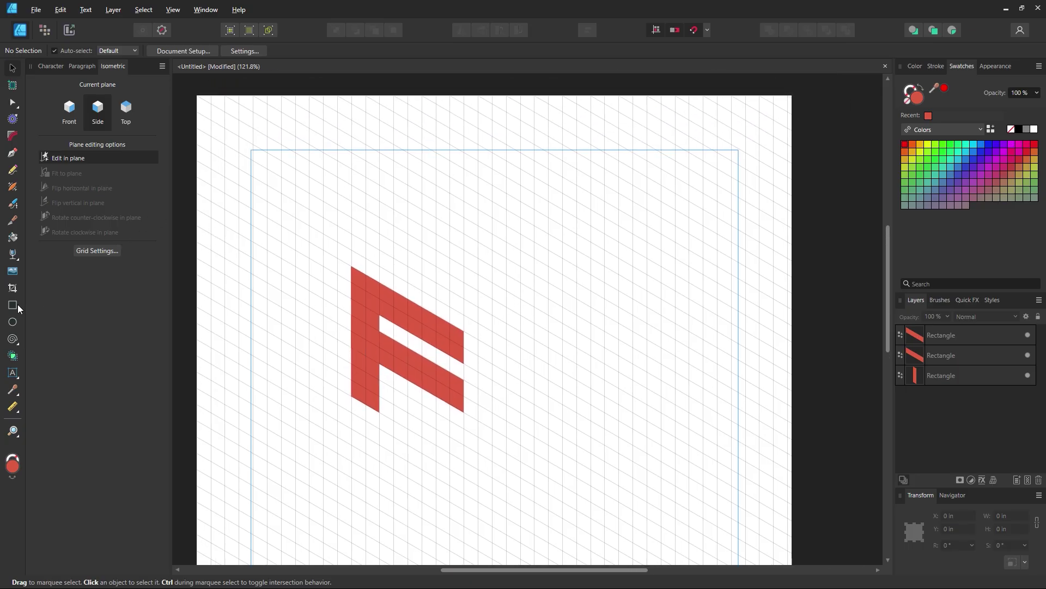
left_click(13, 305)
left_click(129, 128)
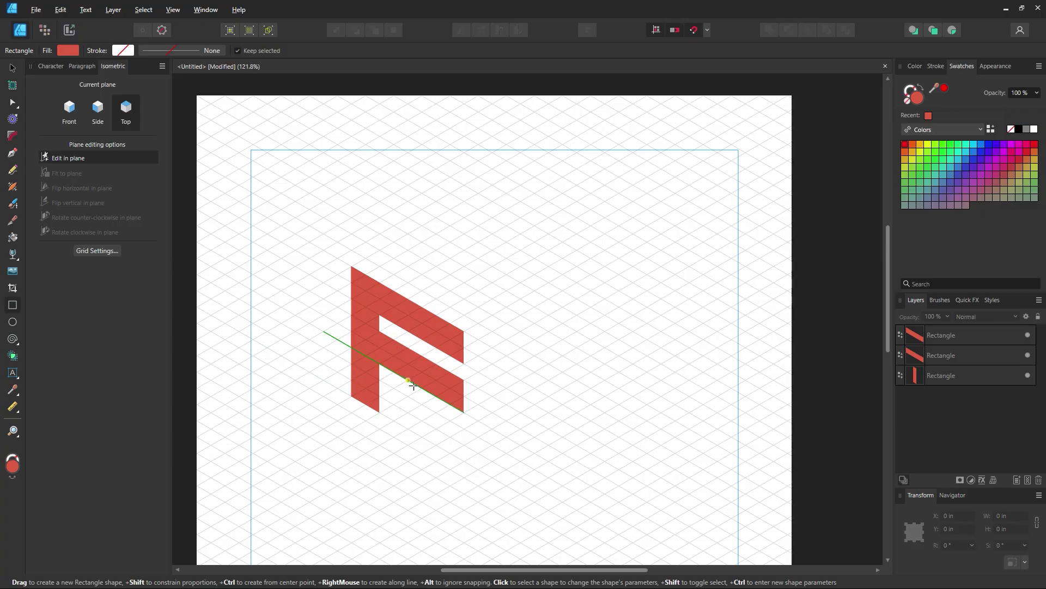
key("z")
left_click_drag(386, 397, 562, 408)
left_click_drag(370, 435, 409, 356)
key("space")
left_click_drag(536, 341, 476, 340)
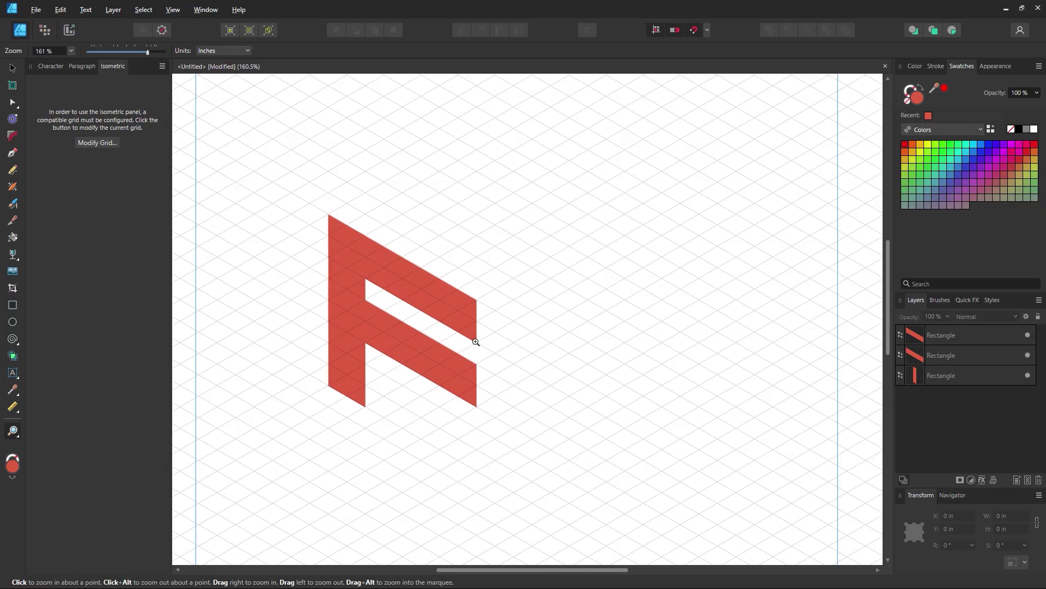
left_click(476, 339, "alt")
left_click(474, 343, "alt")
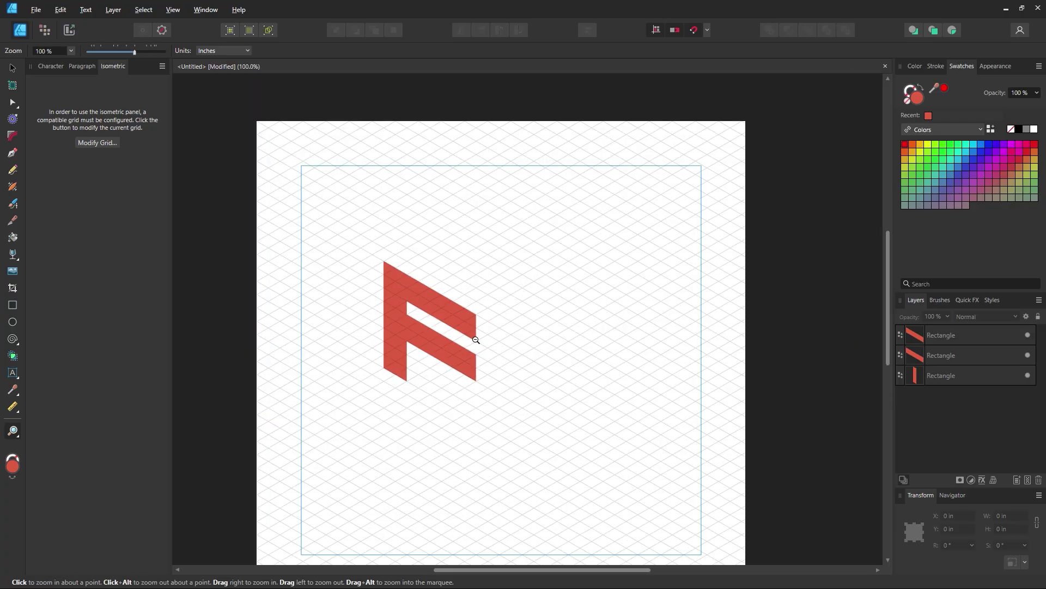
key("space")
mouse_move(474, 335)
left_mouse_down()
mouse_move(420, 329)
mouse_move(465, 350)
left_mouse_up()
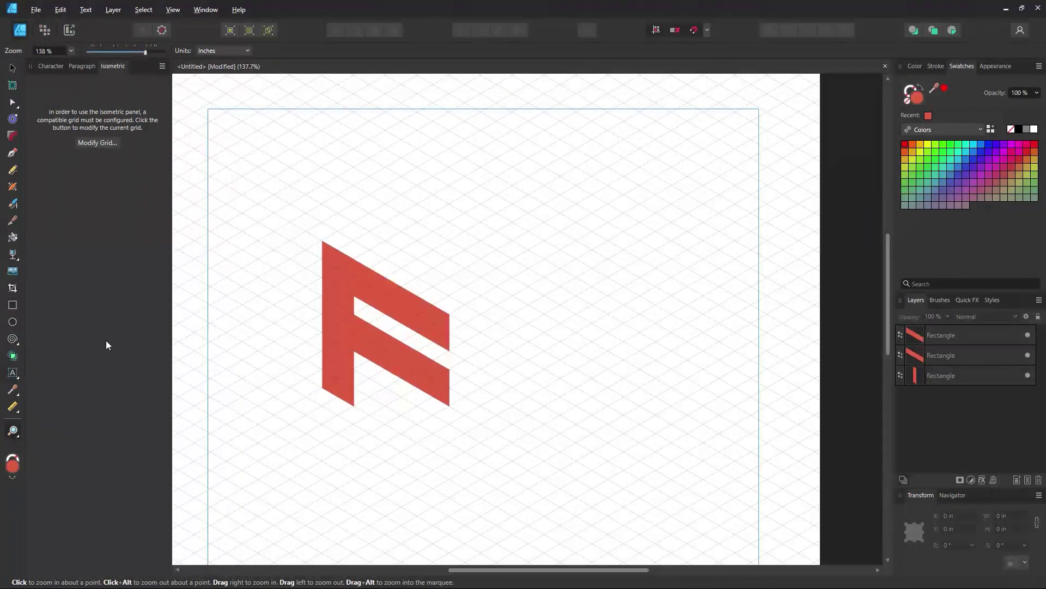
left_click(11, 305)
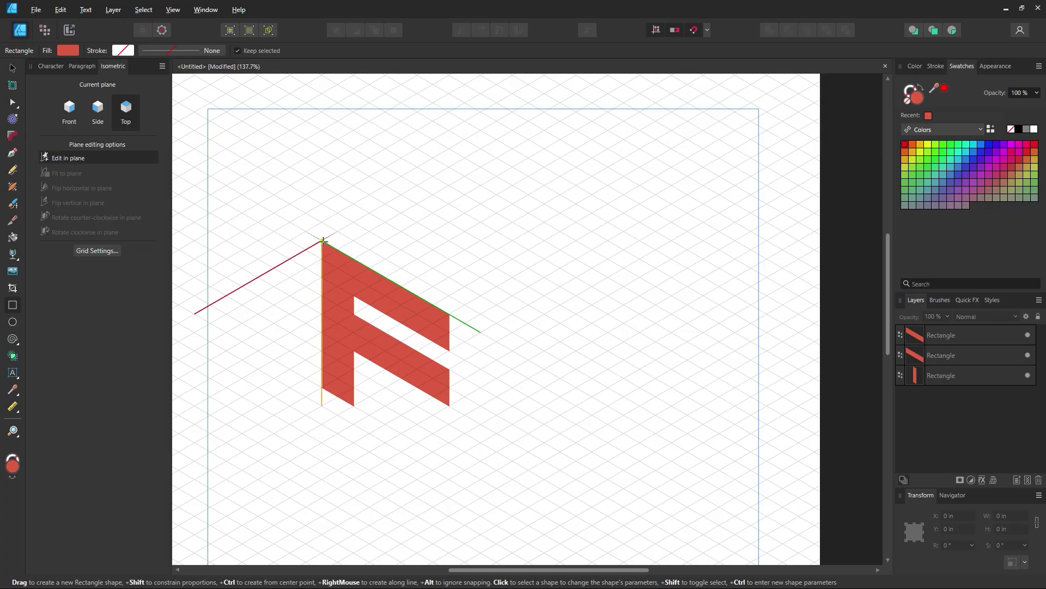
left_click_drag(321, 240, 432, 194)
left_click_drag(458, 179, 463, 176)
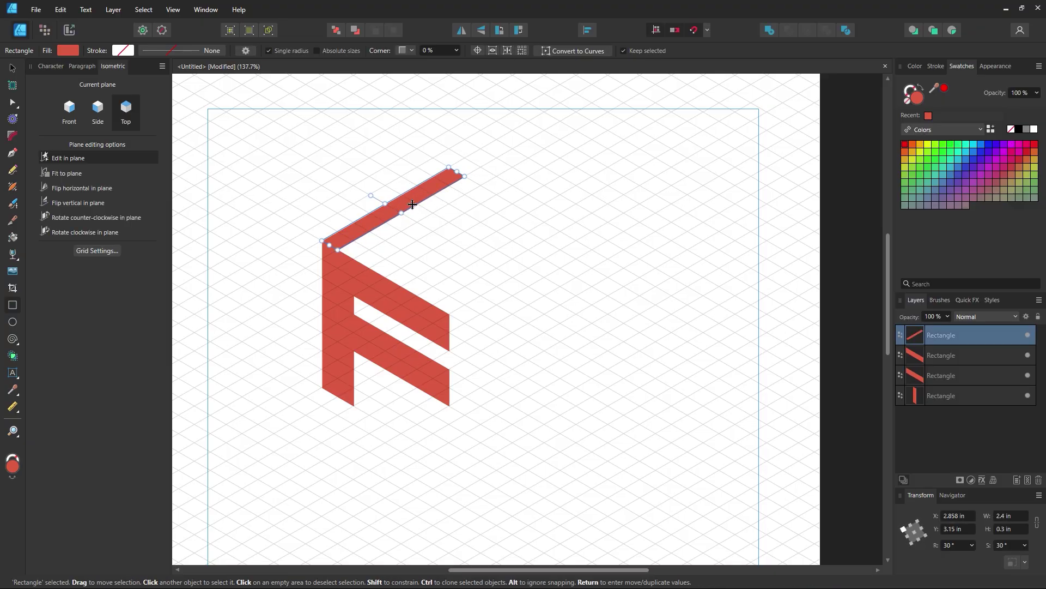
left_click_drag(401, 213, 513, 277)
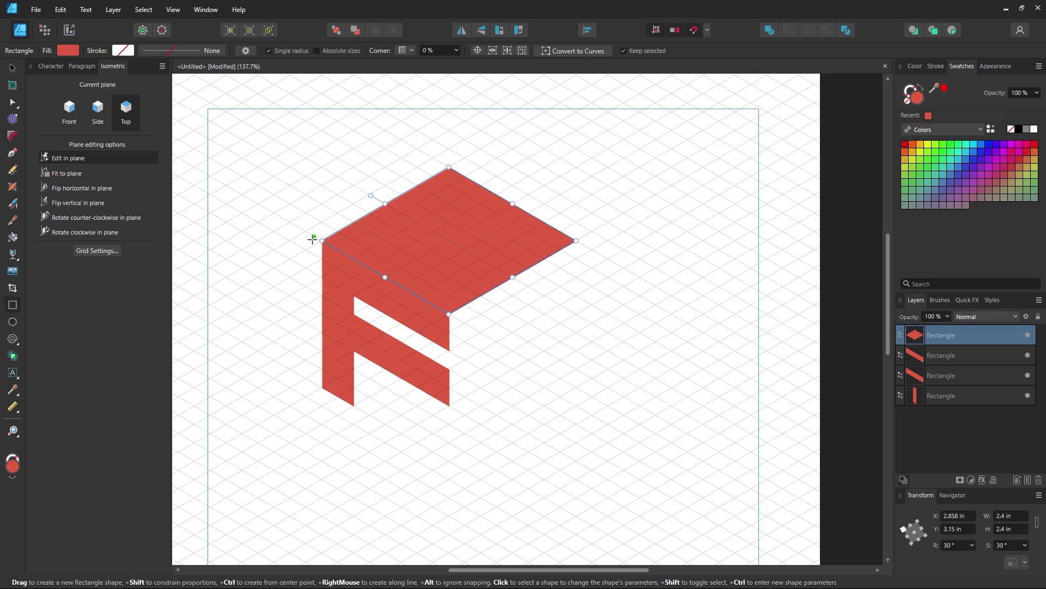
Fill the top face with a light yellow-orange and deselect it.
double_click(918, 100)
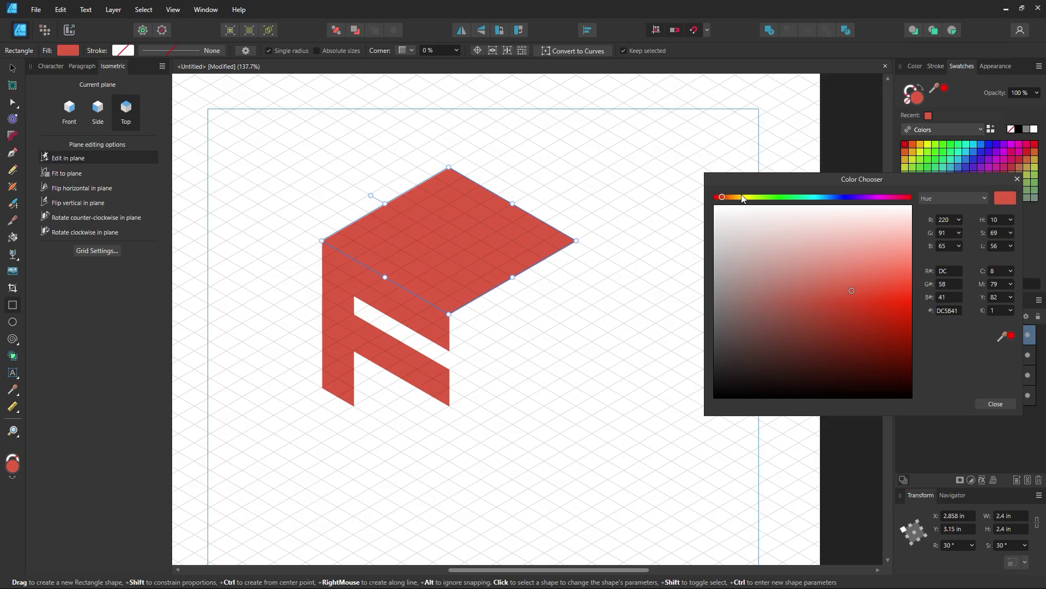
left_click_drag(735, 198, 736, 198)
left_click_drag(871, 289, 888, 270)
left_click(993, 405)
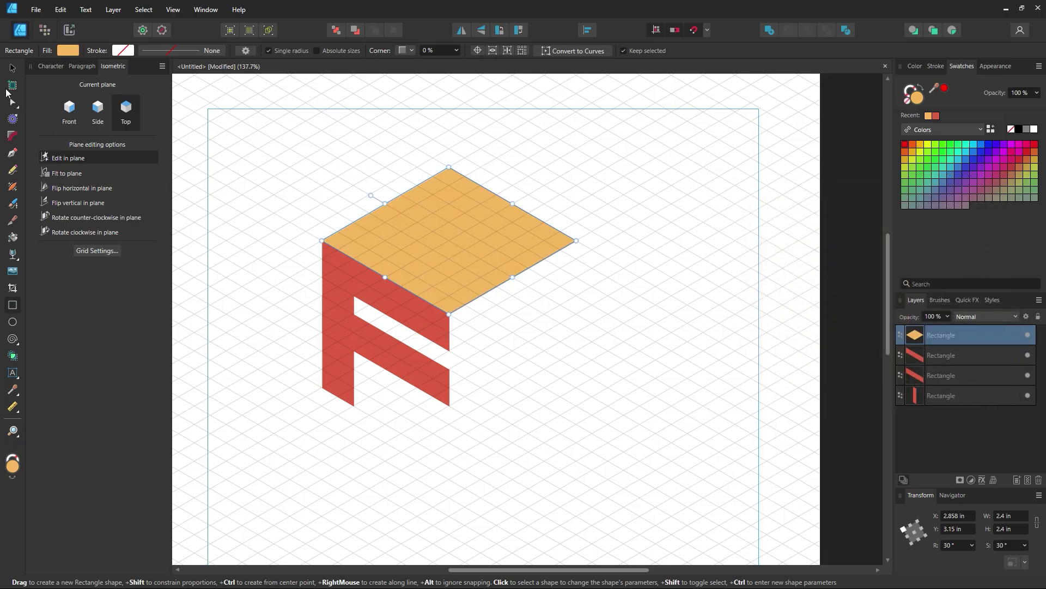
left_click(12, 67)
left_click(242, 143)
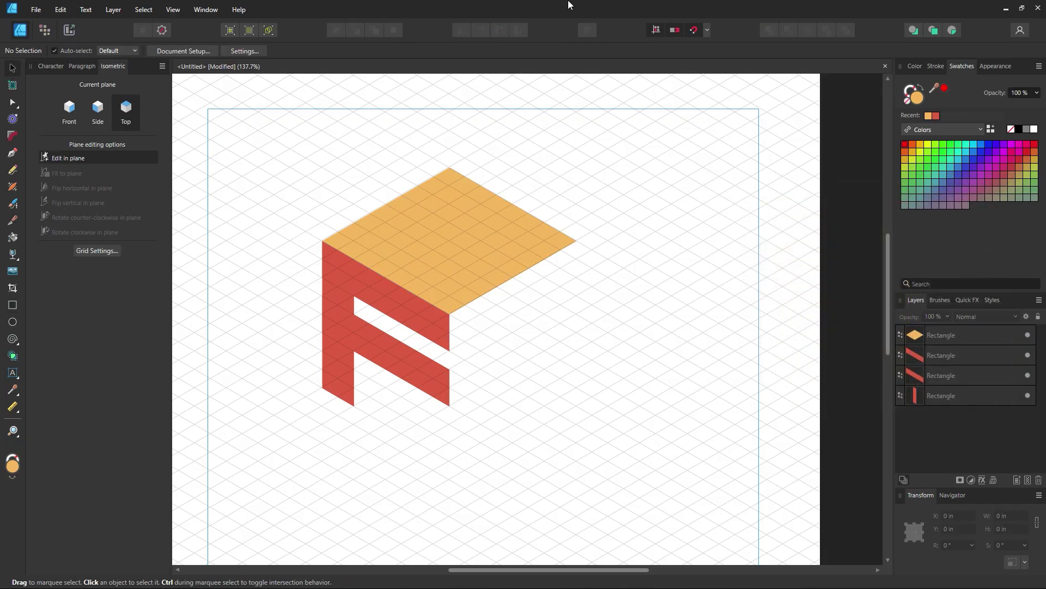
Draw a 1.2 by 1.2 in square centred inside the orange top face on the Top plane.
left_click(450, 244)
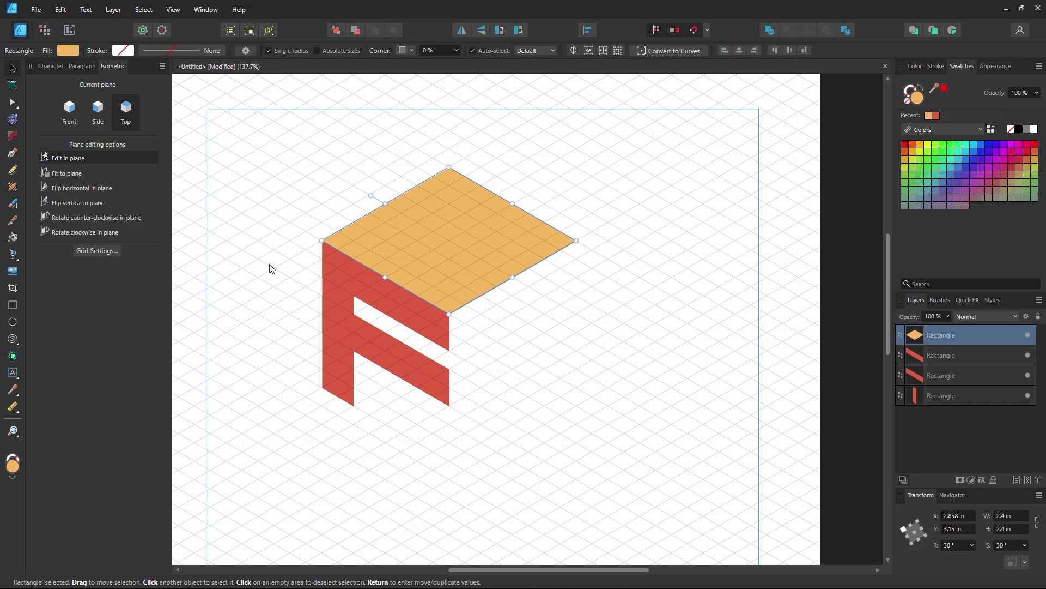
left_click(13, 305)
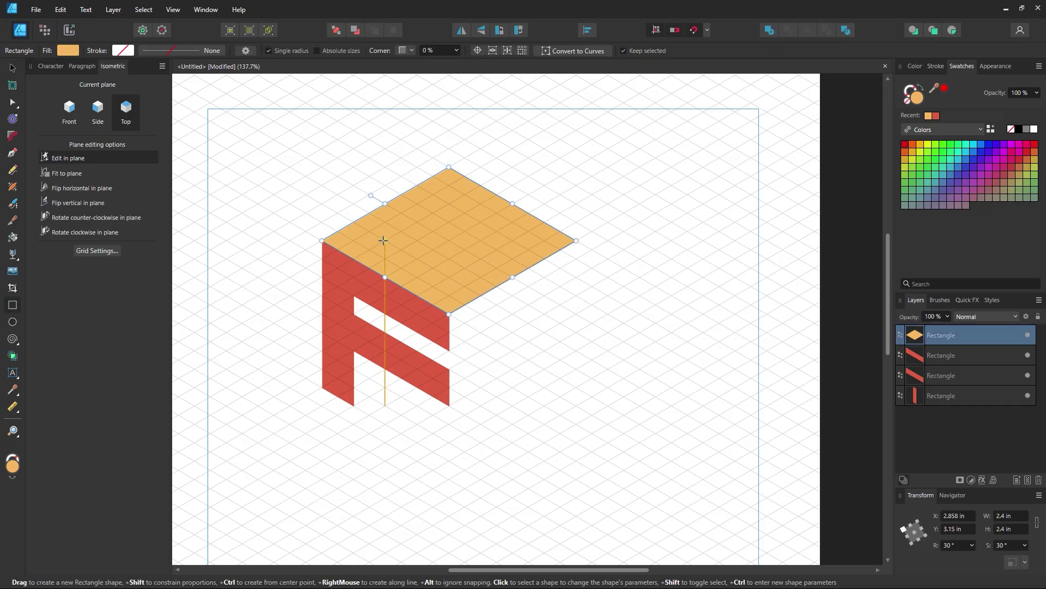
left_click_drag(384, 240, 511, 241)
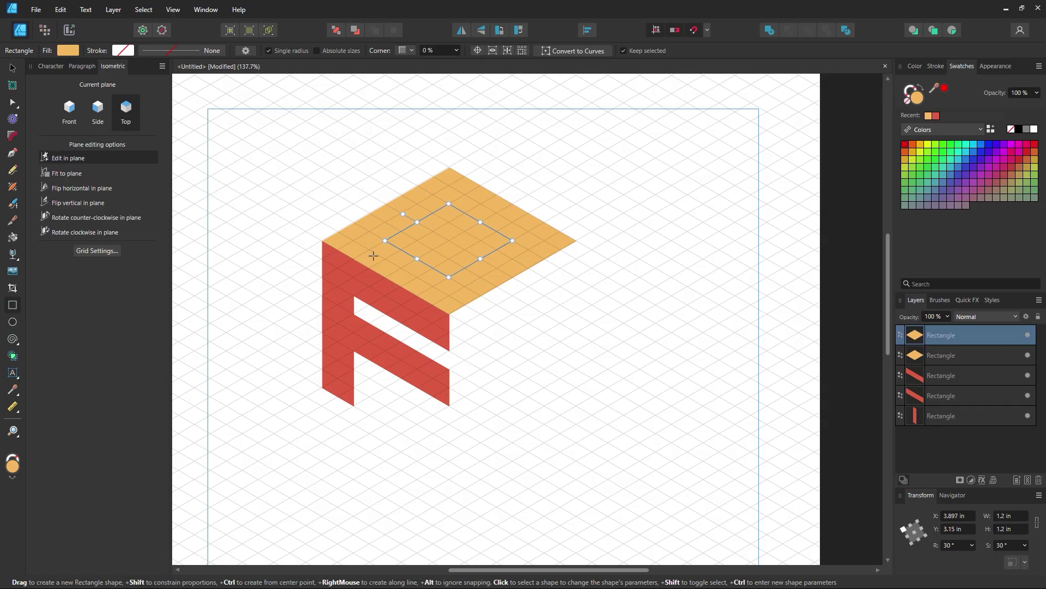
Try to cut the small square out of the top face with Divide, testing by deleting the inner piece and moving the outer one.
left_click(12, 67)
left_click(477, 194, "shift")
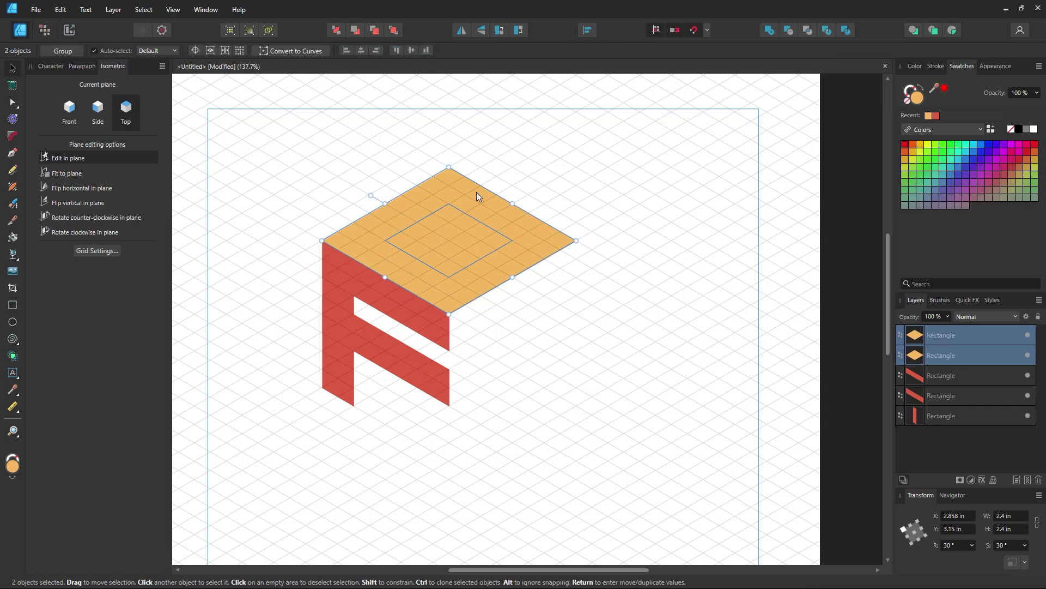
left_click(847, 31)
left_click(455, 232)
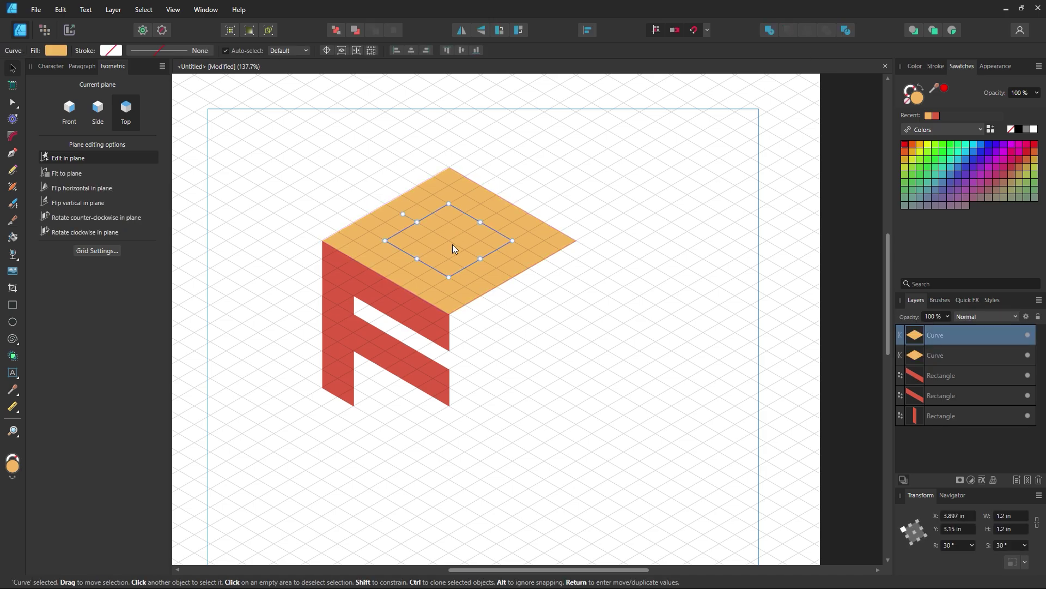
key("Delete")
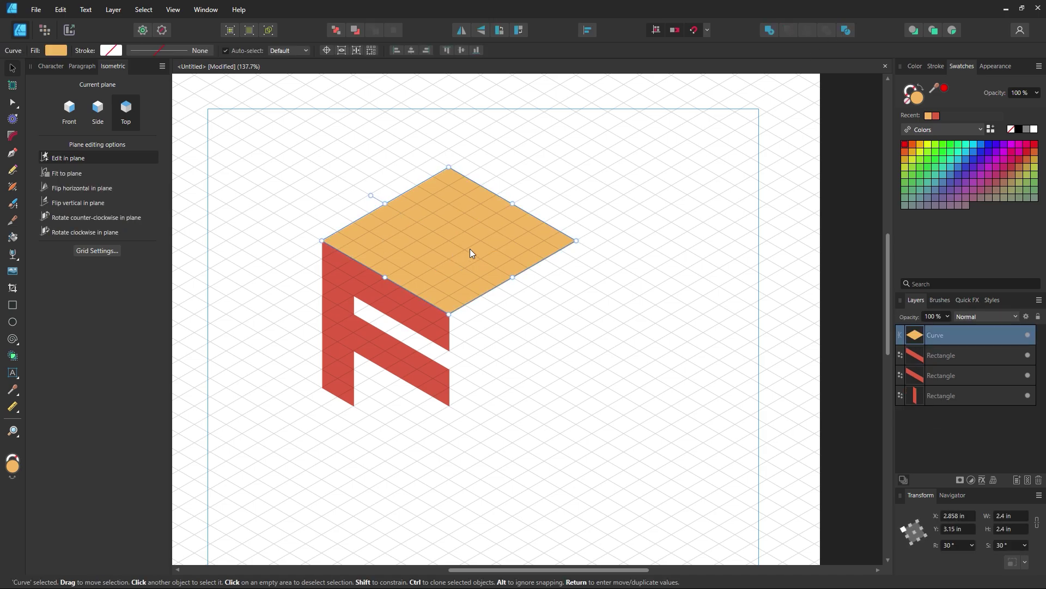
key("ctrl+z")
left_click_drag(528, 243, 602, 346)
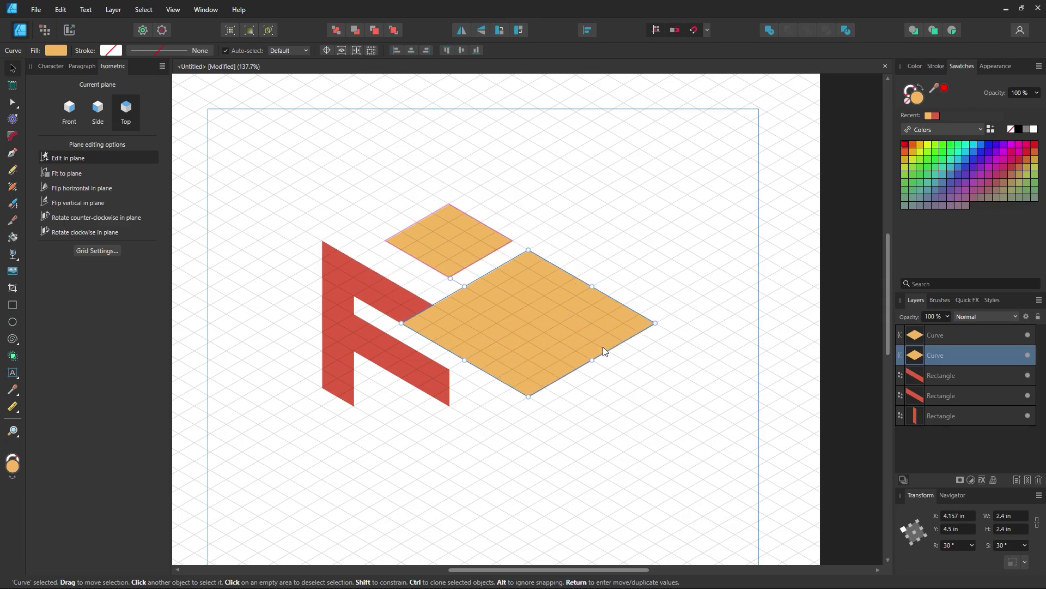
key("ctrl+z")
Subtract the small inner square from the orange top face to cut a hole through its centre.
left_click(461, 231, "shift")
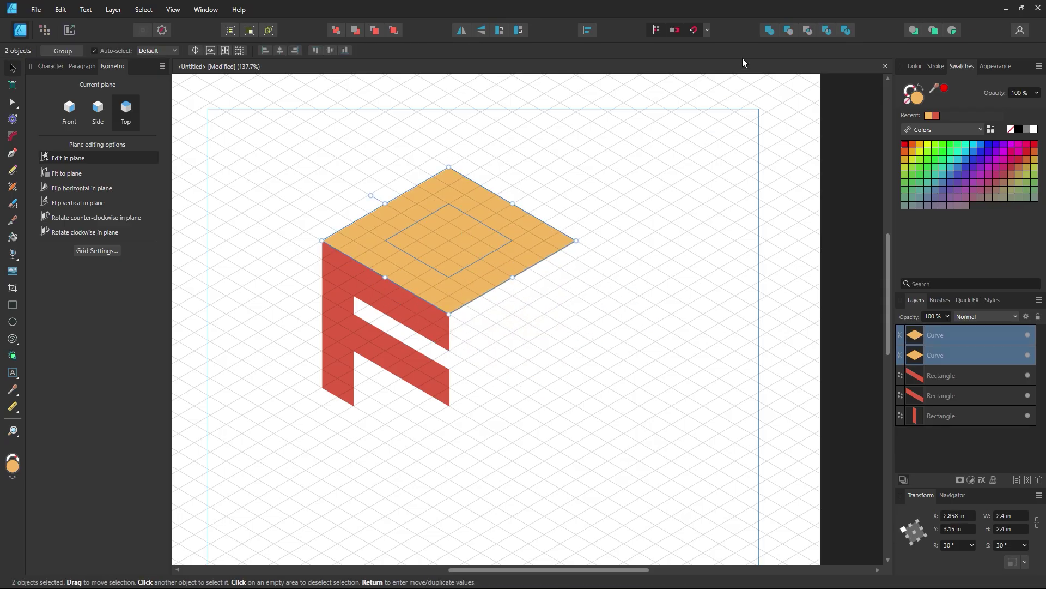
left_click(788, 31)
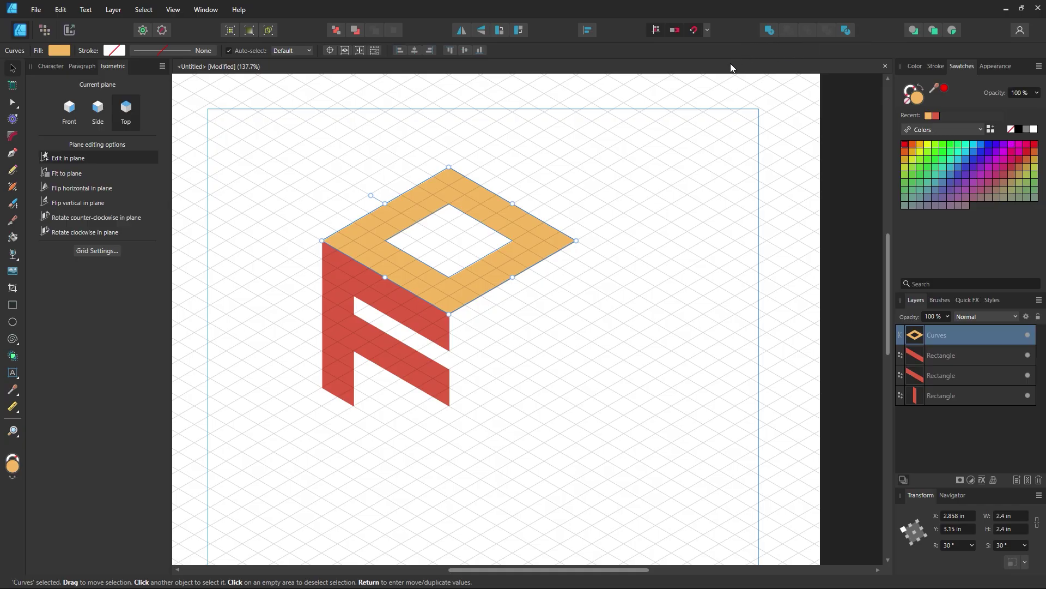
left_click(608, 231)
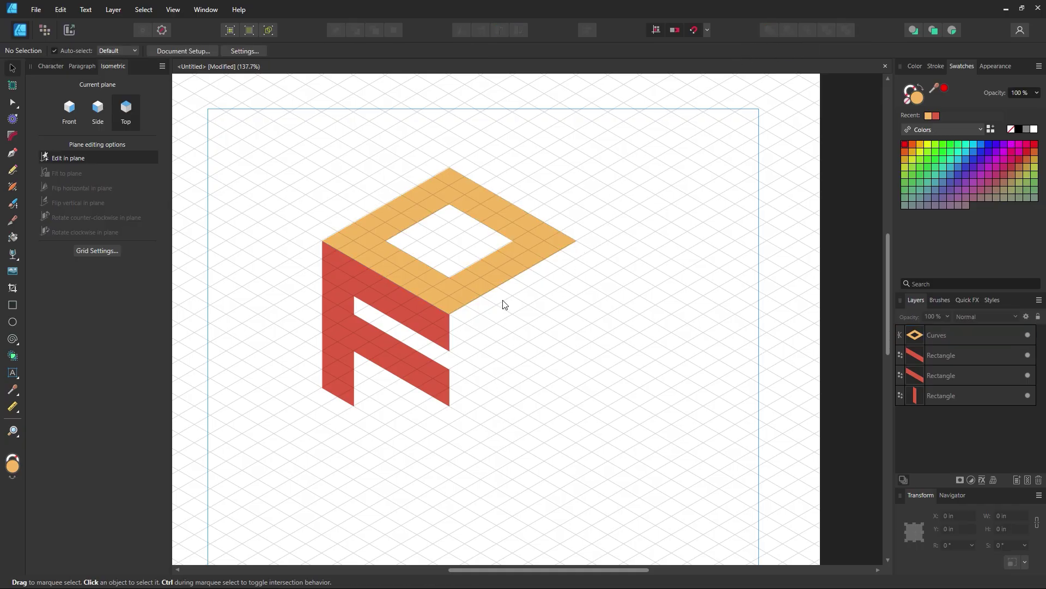
key("z")
left_click_drag(503, 301, 643, 327)
left_click_drag(519, 327, 415, 329)
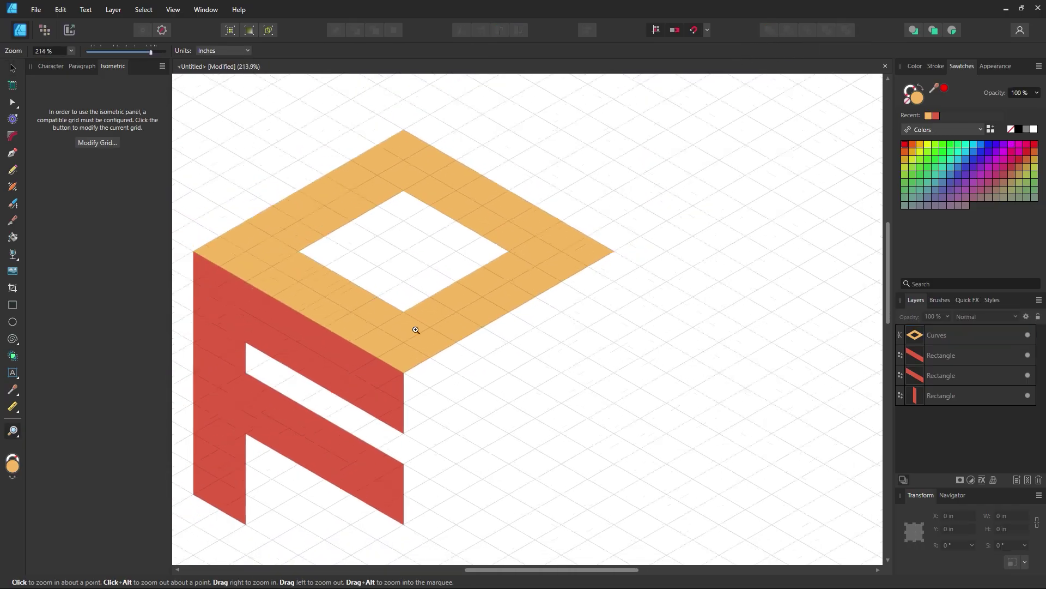
left_click_drag(481, 366, 456, 345)
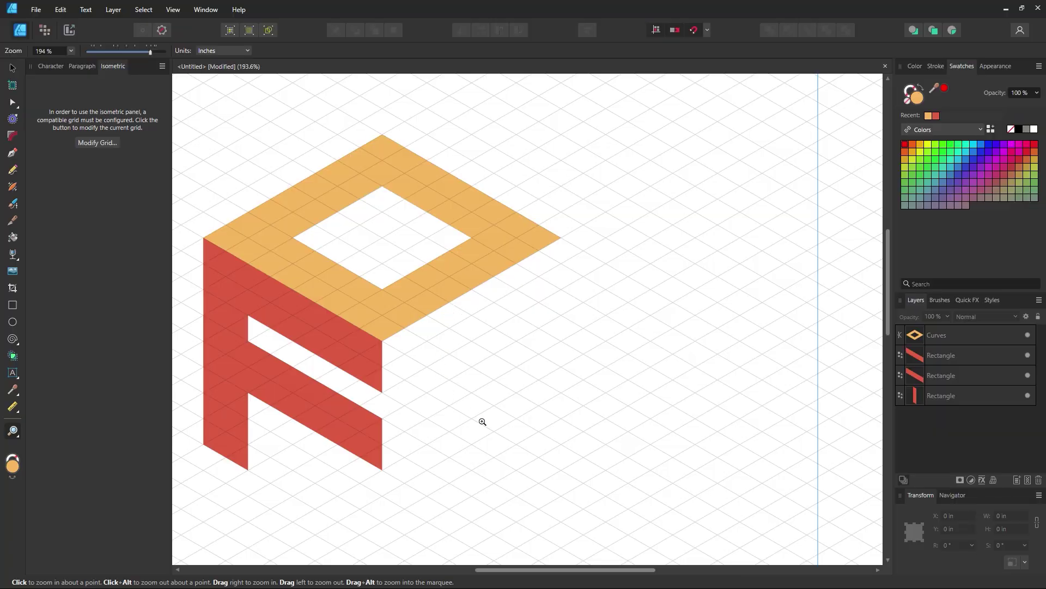
key("space")
left_click_drag(461, 448, 485, 366)
key("v")
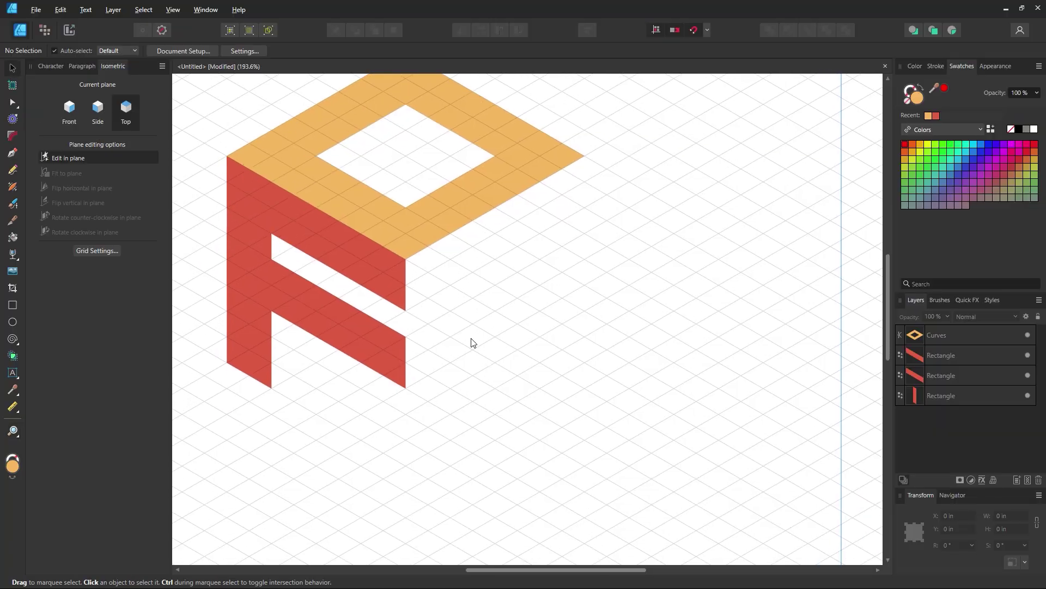
key("z")
scroll(471, 343, "down", 3)
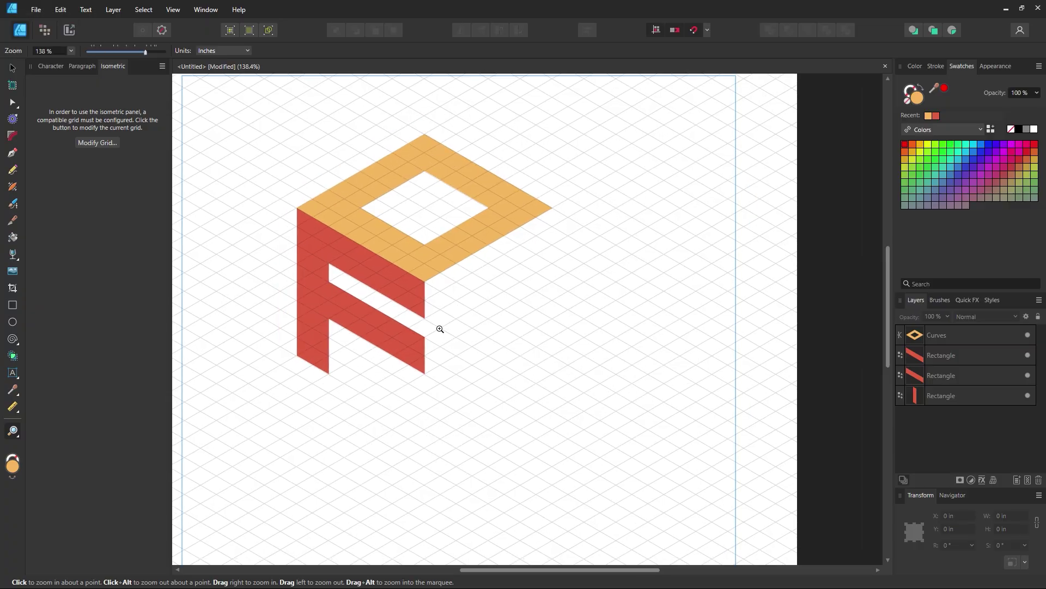
Duplicate the F's upright, fit the copy to the Front plane and snap it under the front corner of the top face.
left_click(12, 306)
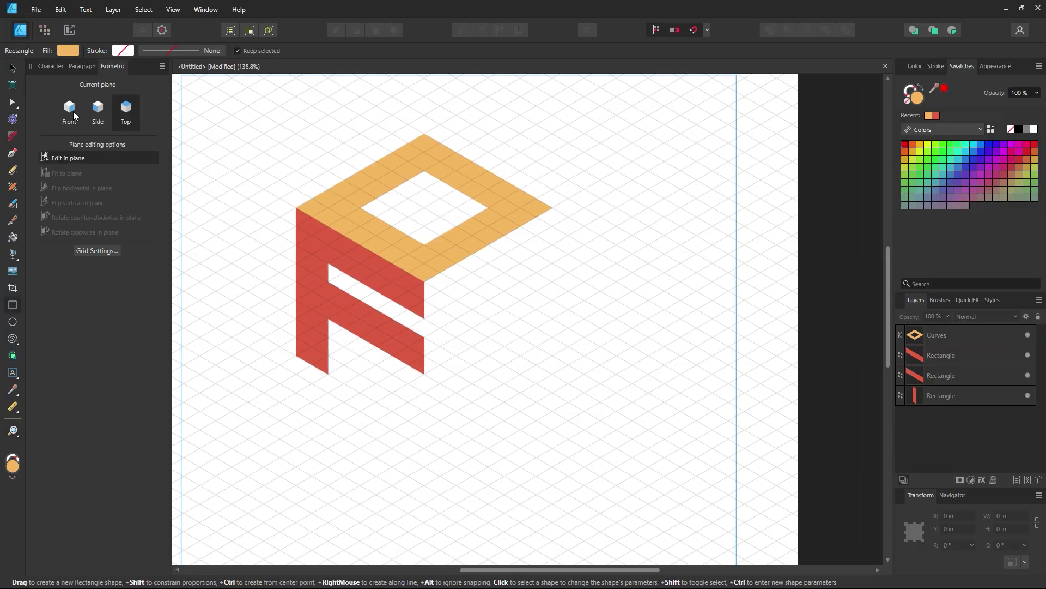
left_click(70, 113)
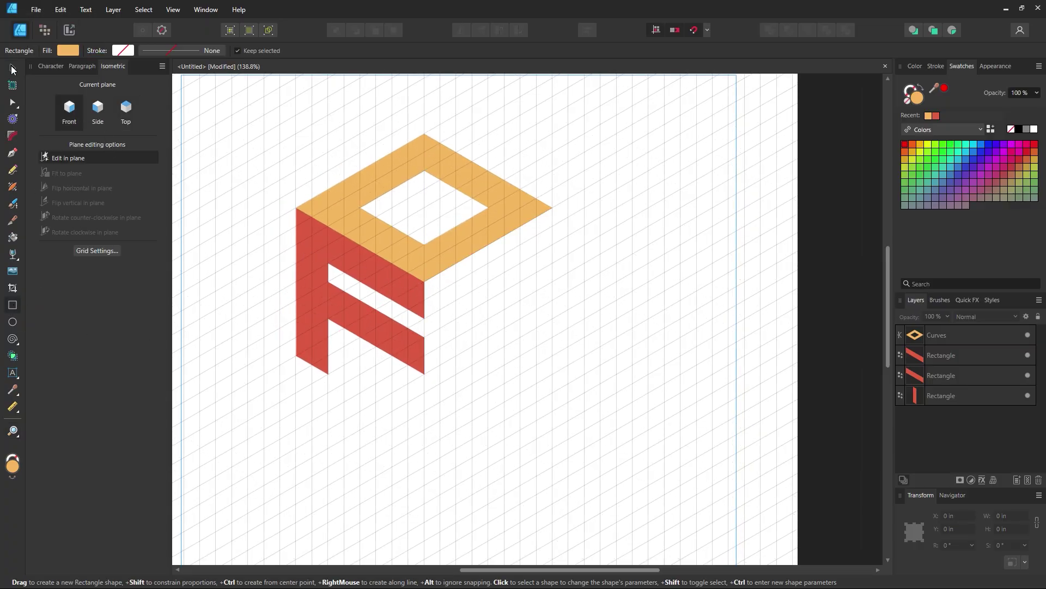
left_click(12, 68)
left_click(304, 277)
left_click(318, 252)
left_click(312, 270)
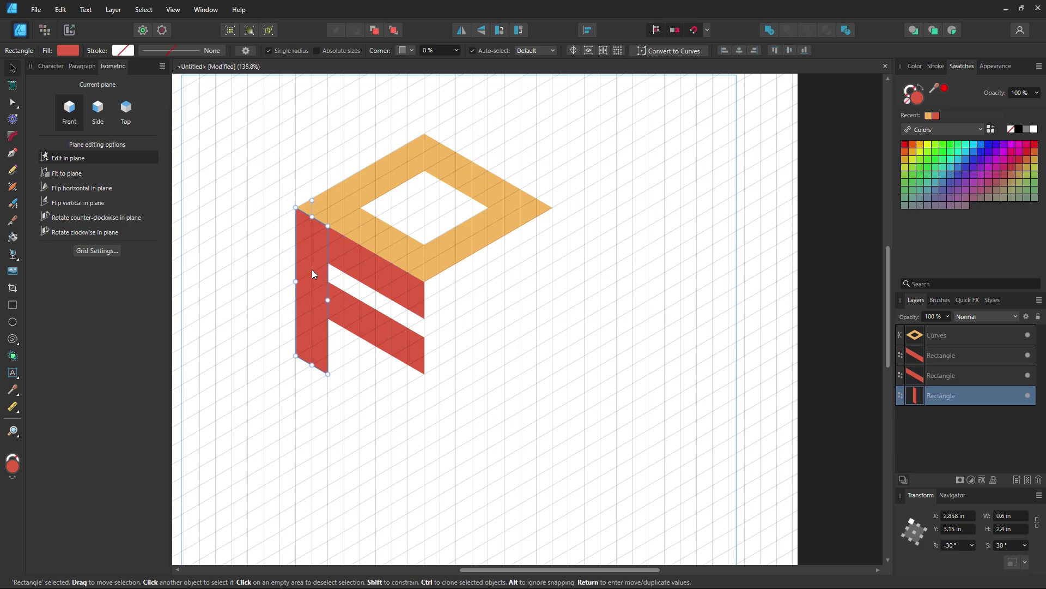
left_click_drag(318, 272, 497, 342)
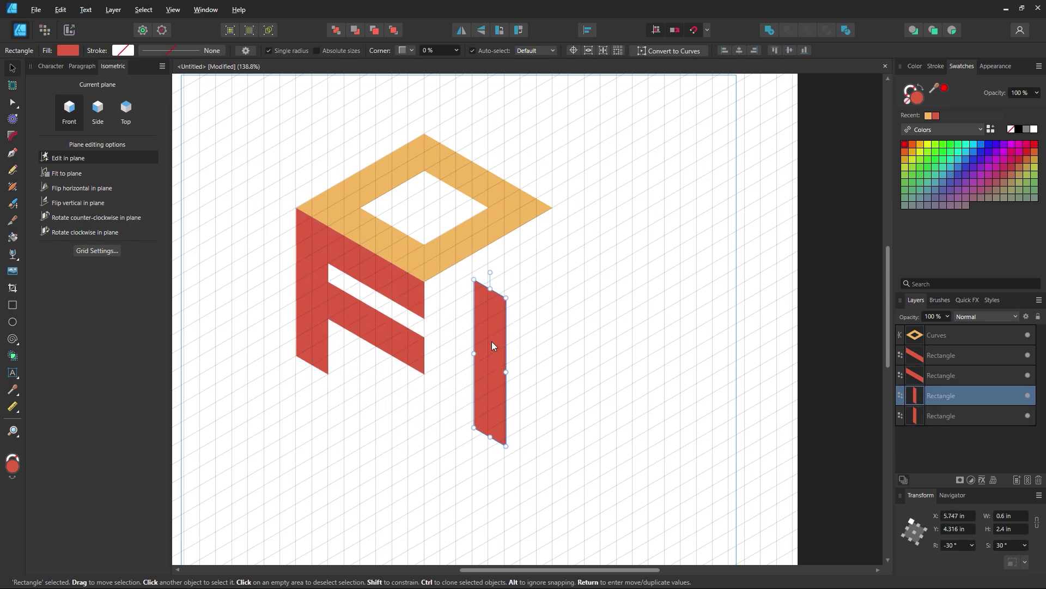
left_click(73, 174)
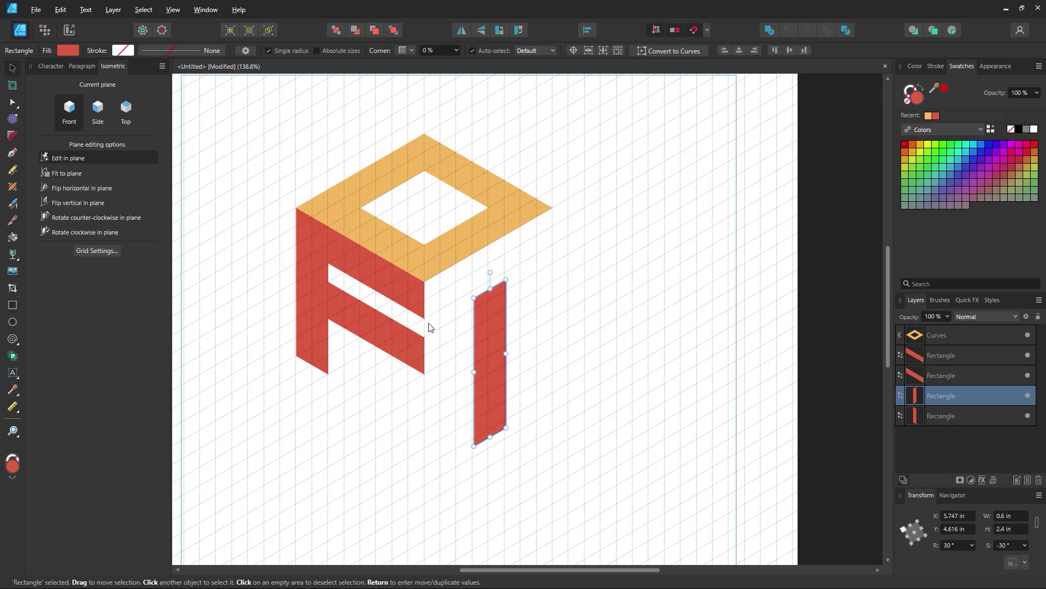
left_click_drag(488, 330, 437, 316)
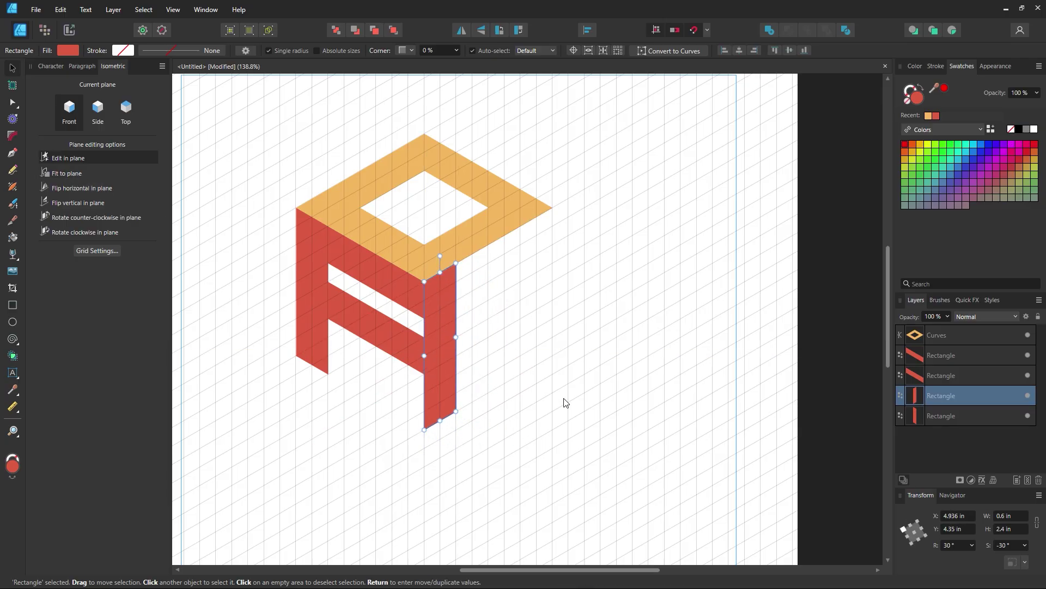
Recolour the upright under the top face's front corner from red to a pale pink fill.
double_click(918, 101)
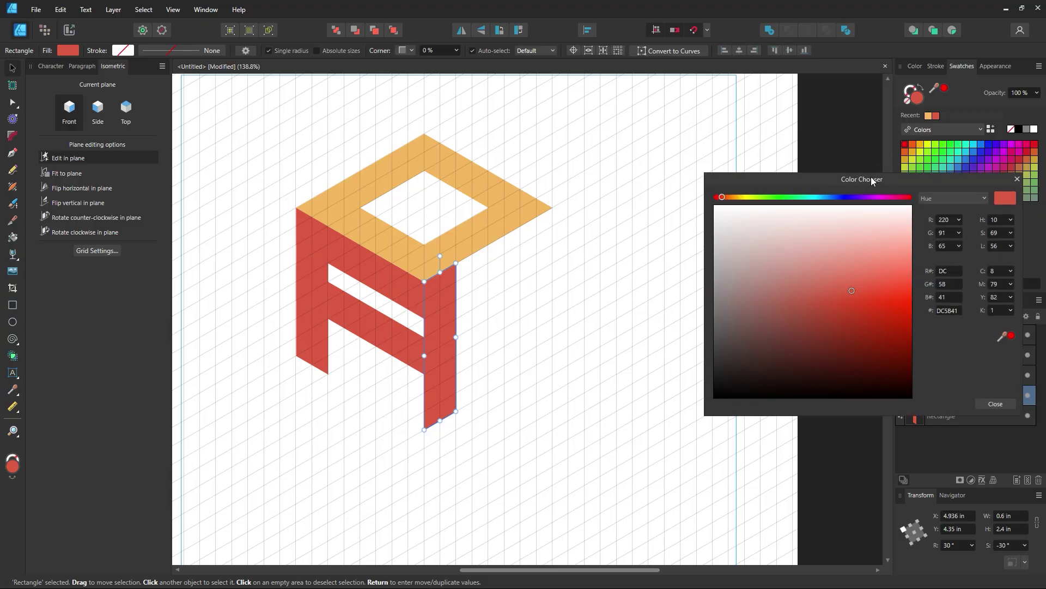
left_click(813, 256)
left_click(730, 197)
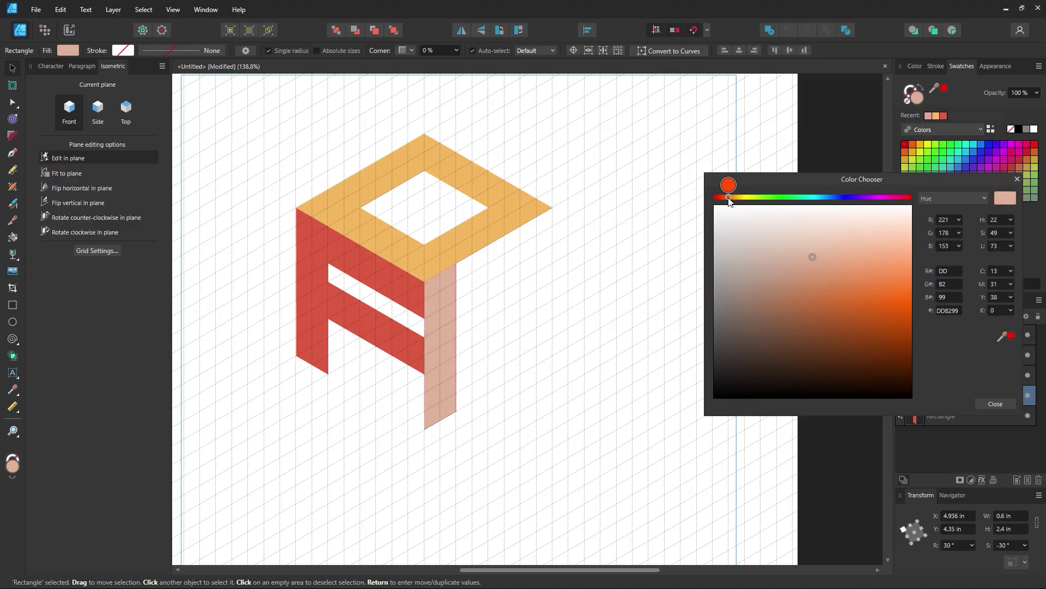
mouse_move(792, 262)
left_mouse_down()
mouse_move(773, 258)
mouse_move(781, 248)
left_mouse_up()
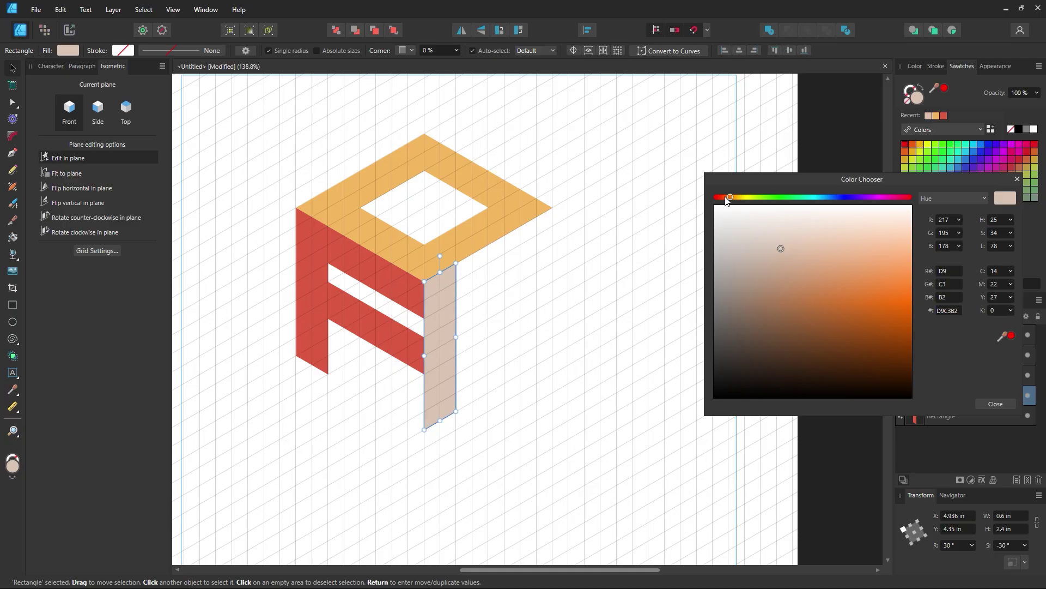
left_click_drag(730, 198, 724, 197)
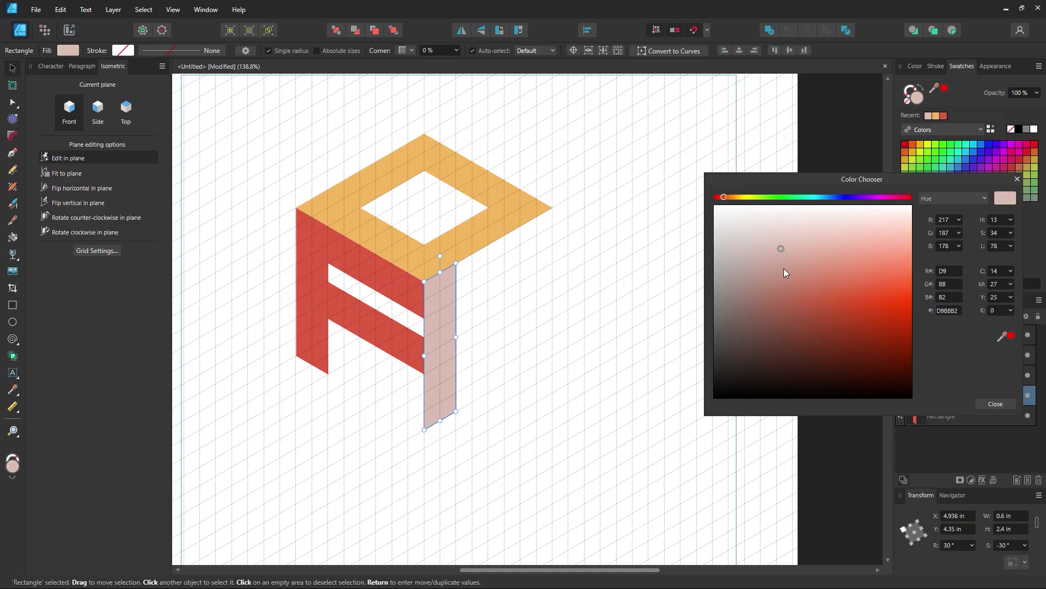
left_click(799, 246)
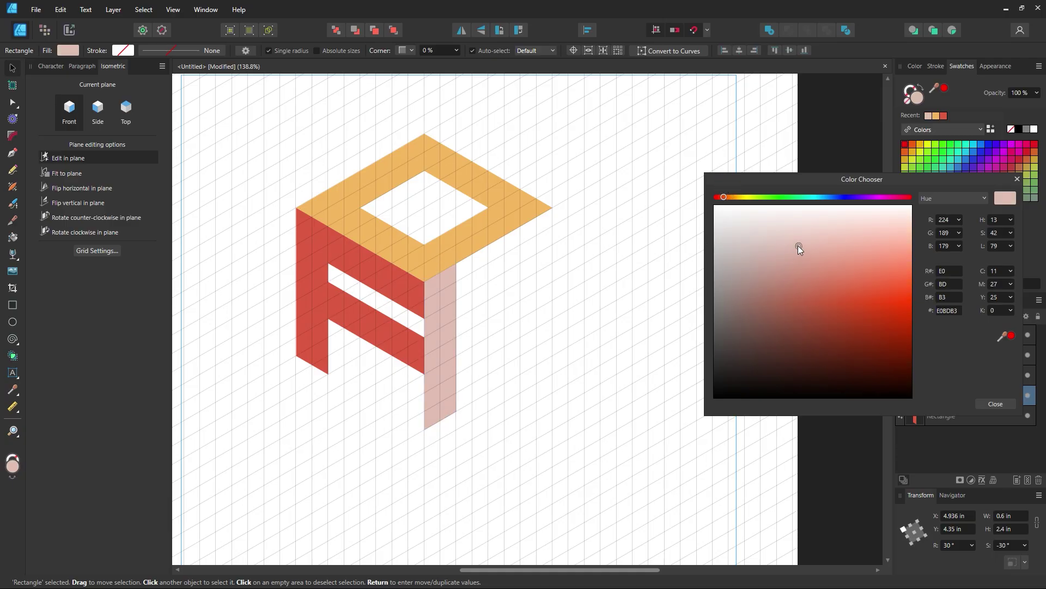
left_click(995, 404)
left_click(643, 355)
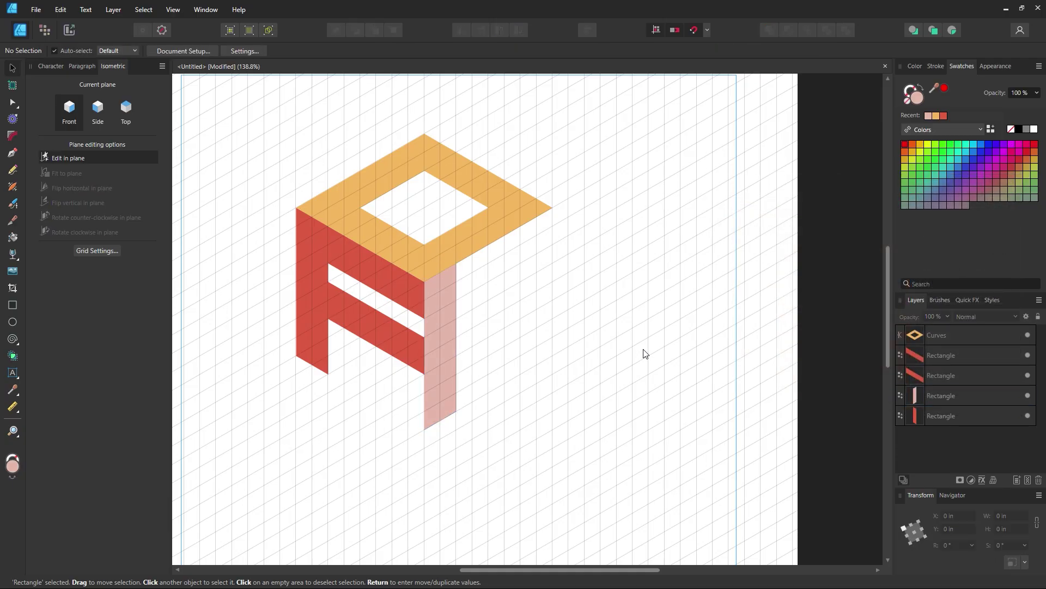
Copy the pale upright into a 2.4 by 0.6 in bar at its foot, and copy that bar up against the orange top face.
left_click(448, 369)
mouse_move(447, 370)
left_mouse_down()
mouse_move(508, 368)
mouse_move(452, 395)
mouse_move(438, 377)
left_mouse_up()
left_click_drag(456, 263, 552, 346)
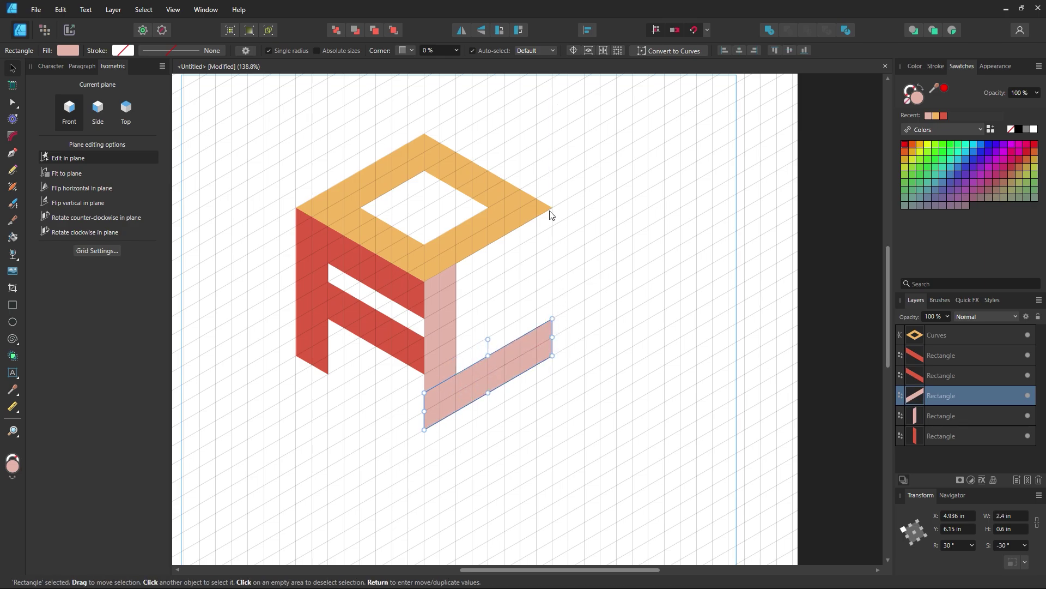
mouse_move(491, 371)
left_mouse_down()
mouse_move(536, 302)
mouse_move(491, 263)
left_mouse_up()
left_click(556, 274)
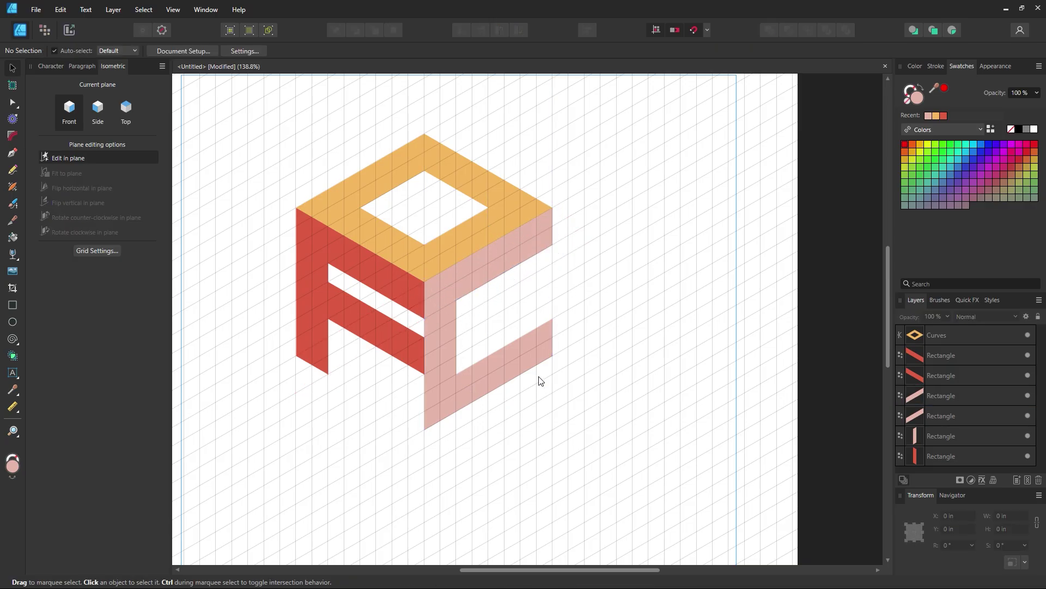
Duplicate the pale upright as a shorter vertical piece rising from the bottom bar at the front face's outer edge.
left_click(445, 351)
left_click_drag(445, 351, 539, 305)
left_click(608, 302)
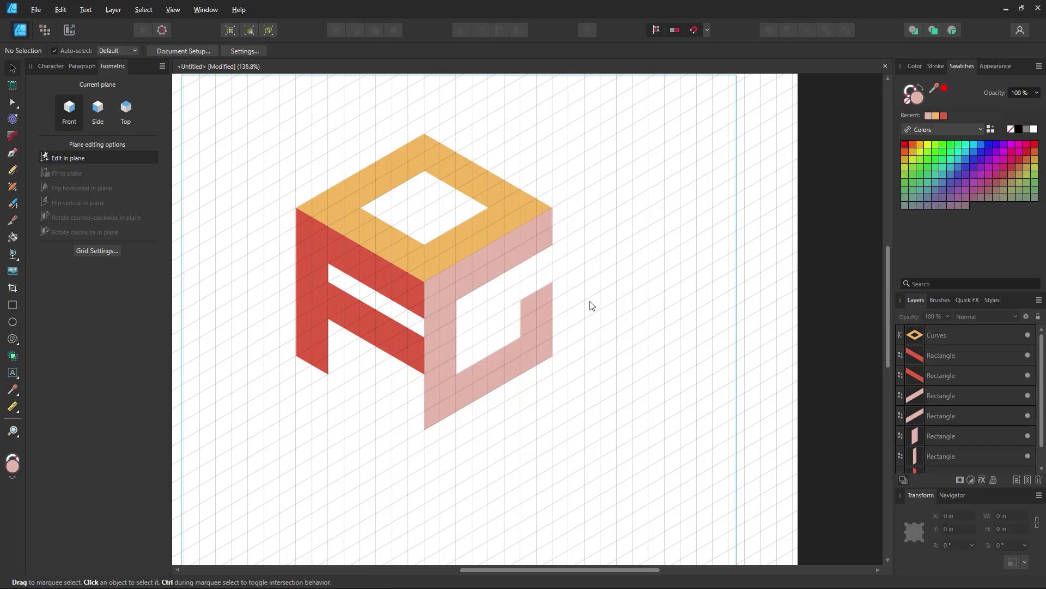
Copy the bottom bar up as the G's middle arm and shorten it to 1.5 in wide, flush with the outer edge.
left_click_drag(490, 375, 513, 302)
left_click(653, 345)
left_click(562, 282)
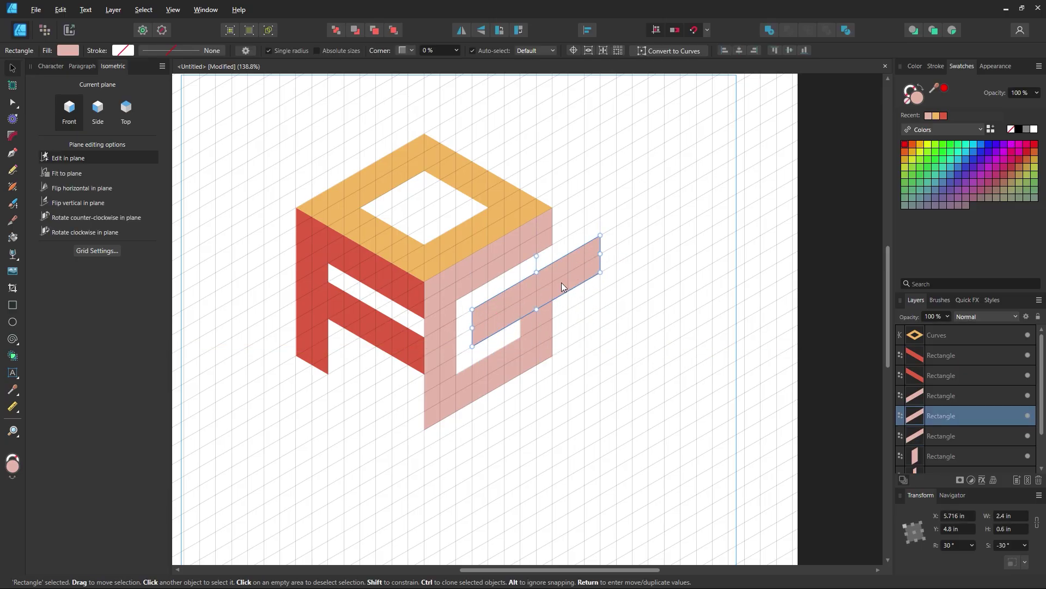
left_click_drag(600, 256, 624, 210)
key("ctrl+z")
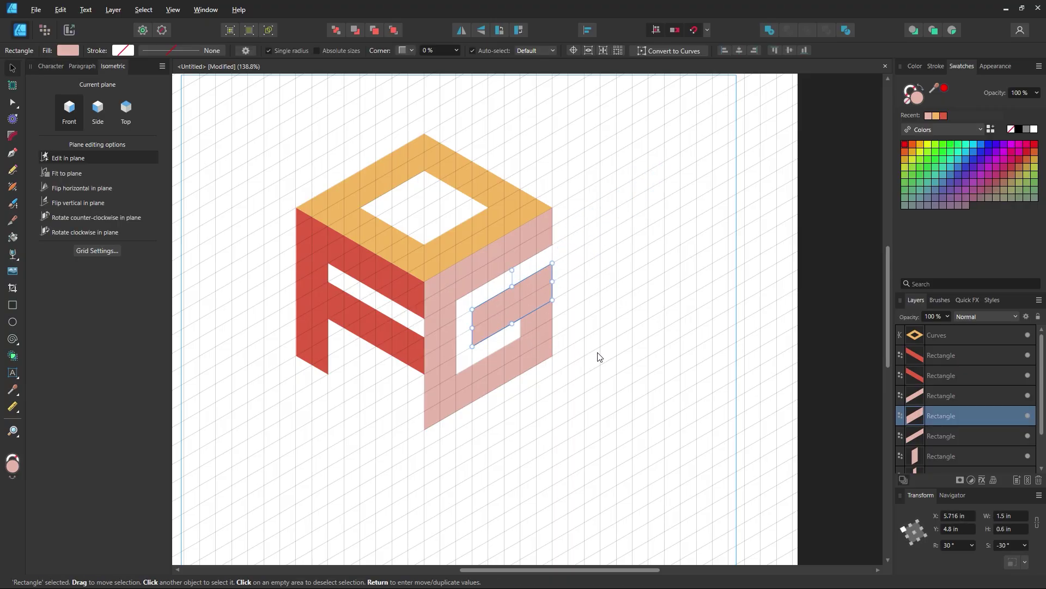
left_click(599, 352)
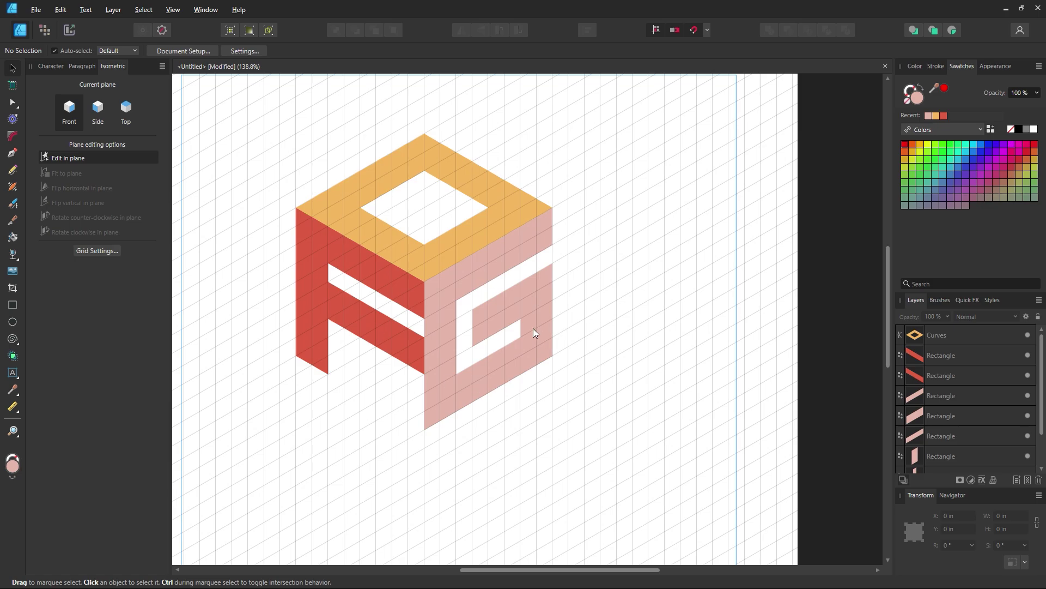
Select all the cube's shapes and place a duplicate of the whole cube on the pasteboard beside the page.
key("z")
left_click(469, 295, "alt")
left_click(472, 294, "alt")
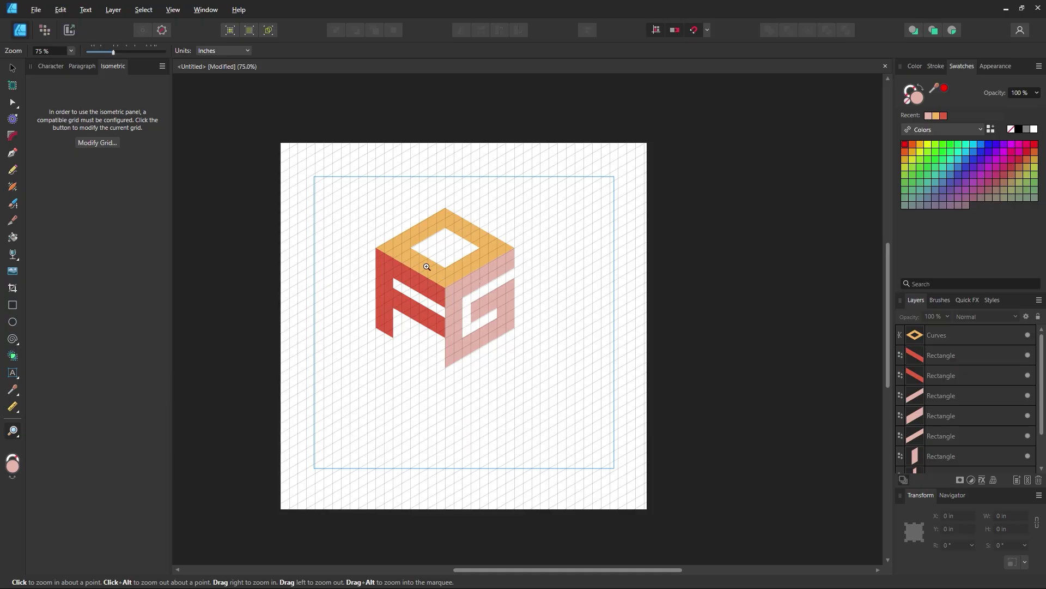
left_click_drag(427, 267, 430, 313)
left_click(541, 362, "alt")
left_click(541, 362, "alt")
left_click(15, 67)
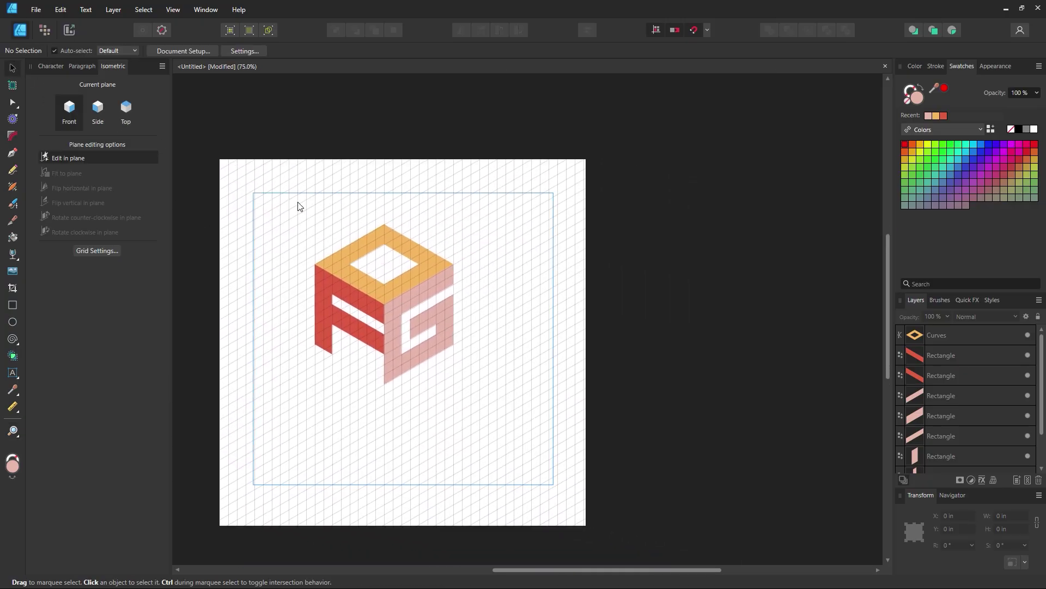
left_click_drag(298, 206, 497, 435)
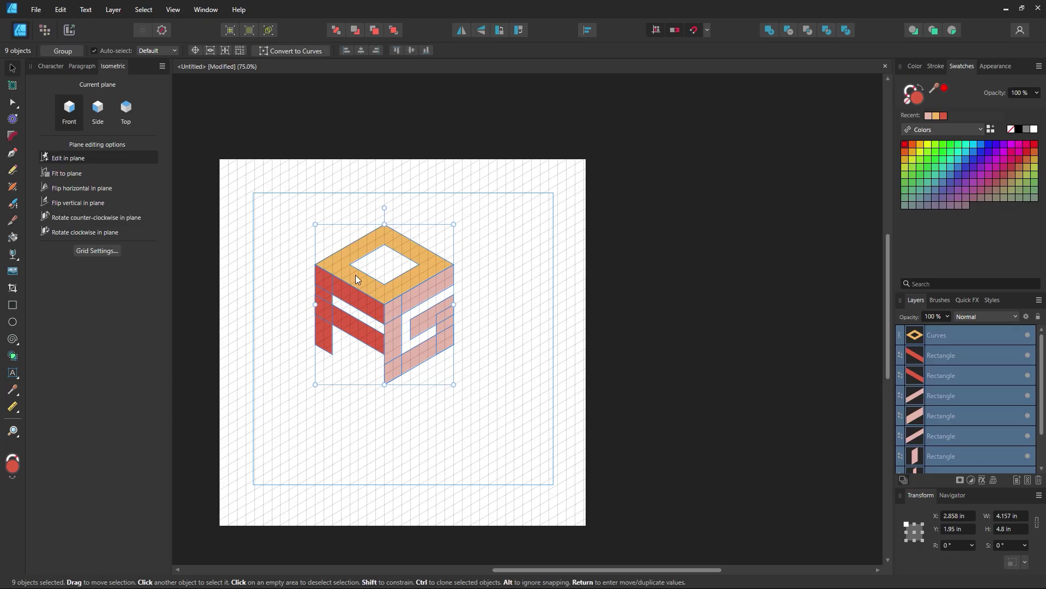
mouse_move(357, 279)
left_mouse_down()
mouse_move(547, 313)
mouse_move(741, 318)
left_mouse_up()
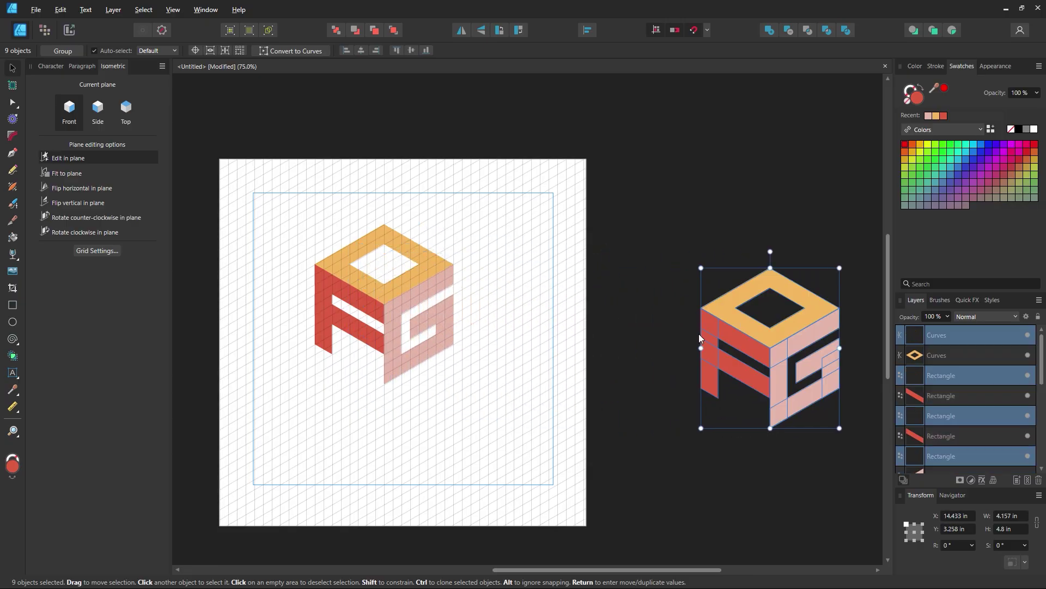
left_click(650, 346)
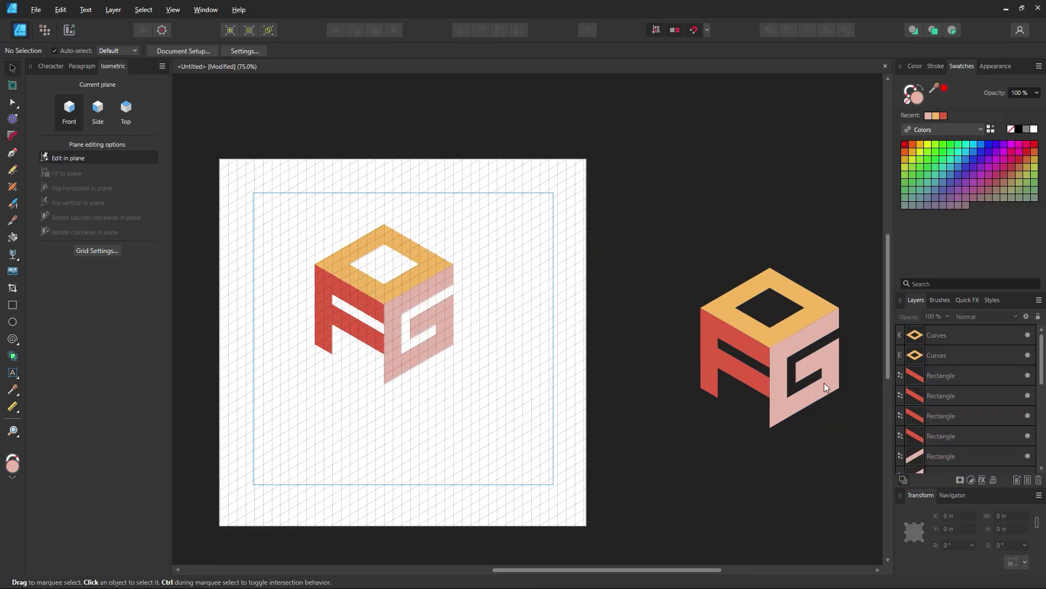
Save the document as IsometricMonogram-FOG.
key("z")
left_click(387, 334)
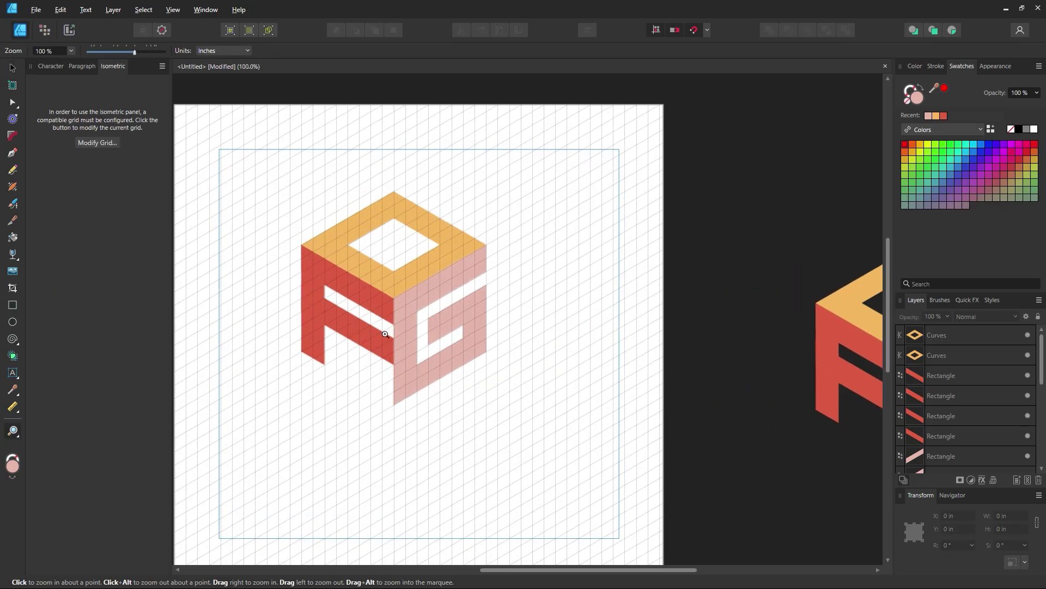
left_click_drag(488, 328, 537, 335)
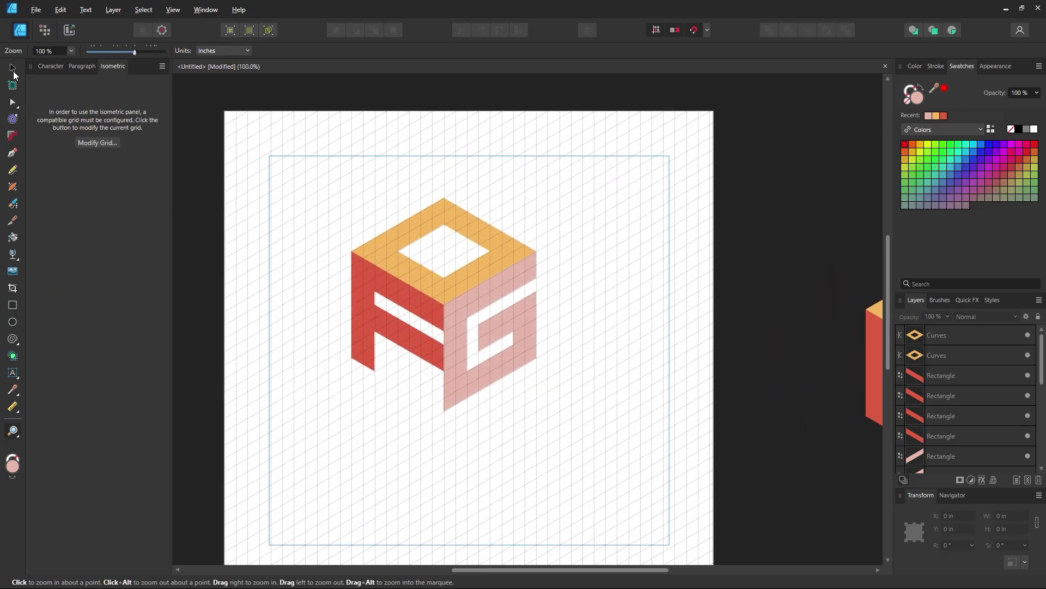
left_click(13, 71)
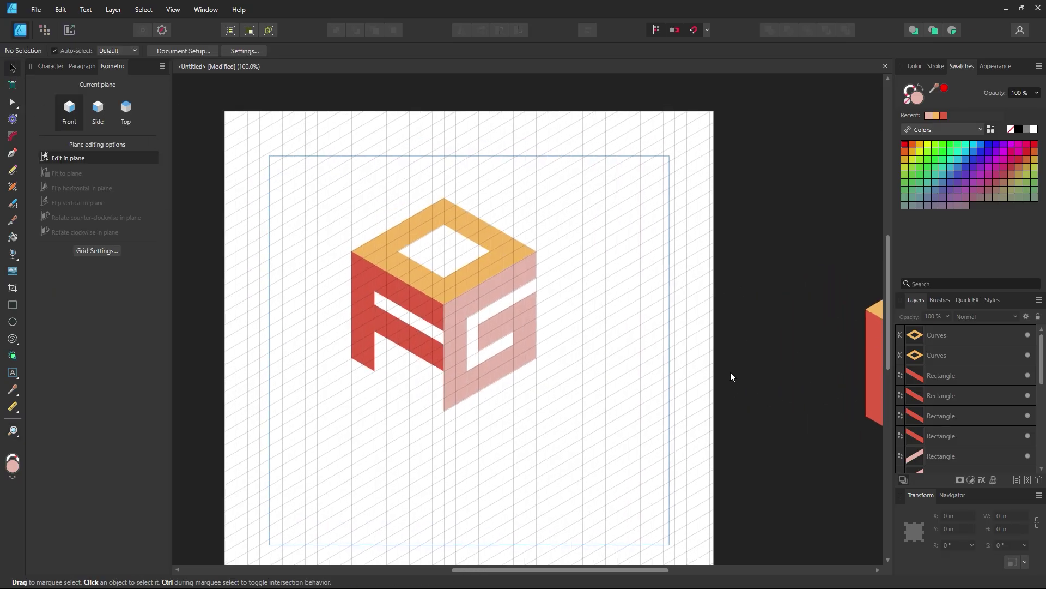
key("ctrl+s")
Draw a closed four-sided Pen shape in the gap below the F's middle bar, against the inner edge of its upright.
key("z")
left_click_drag(456, 320, 790, 367)
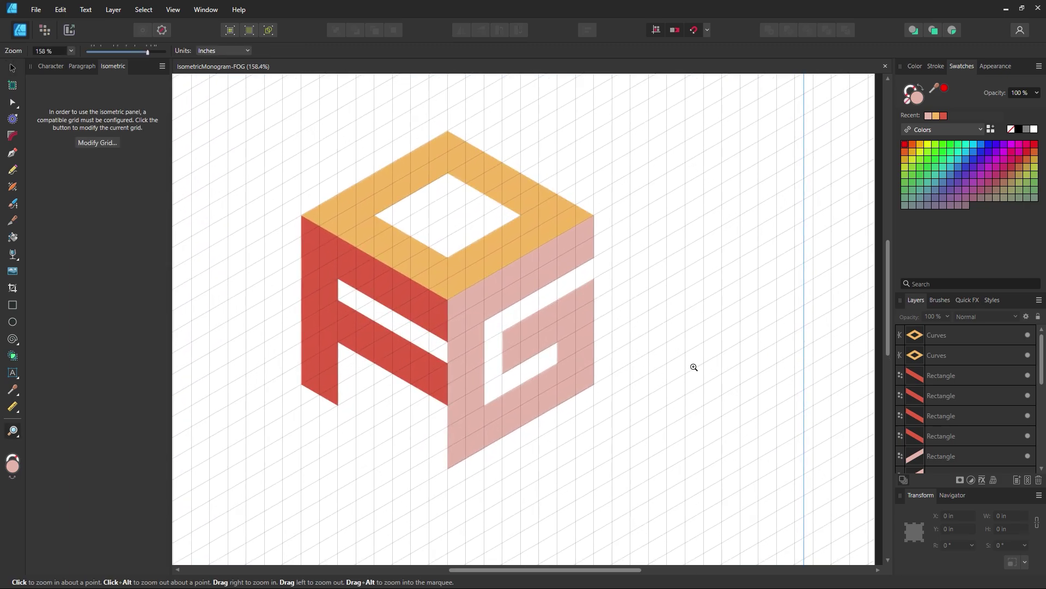
left_click(13, 69)
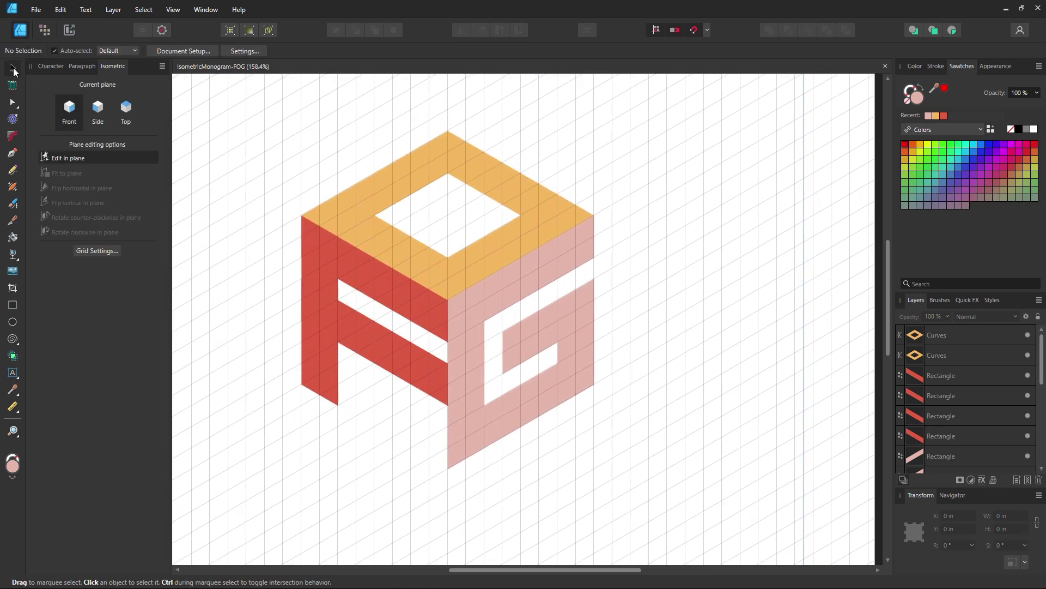
key("z")
left_click(458, 328)
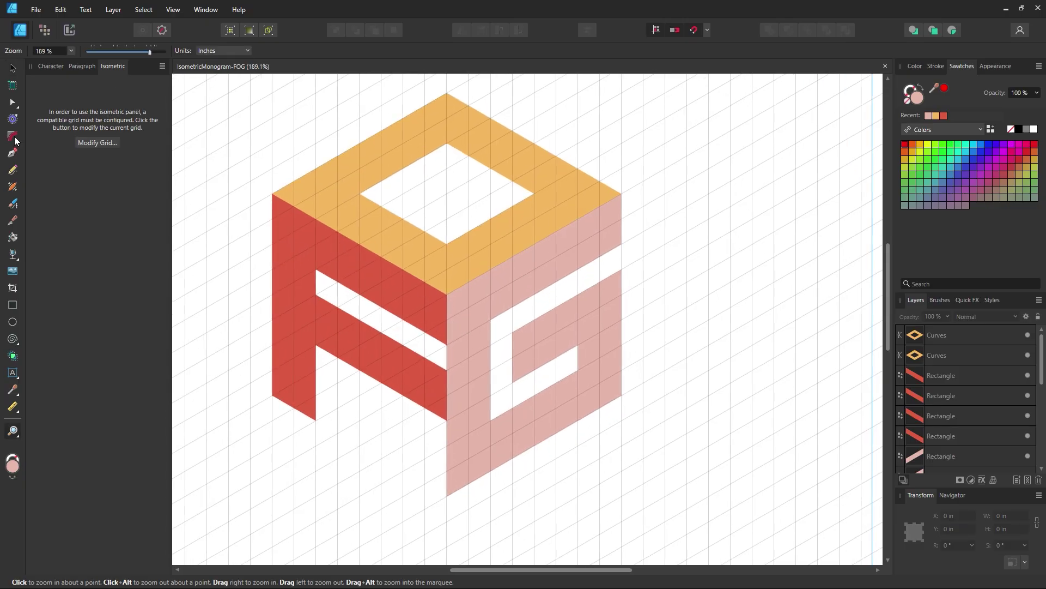
left_click(13, 155)
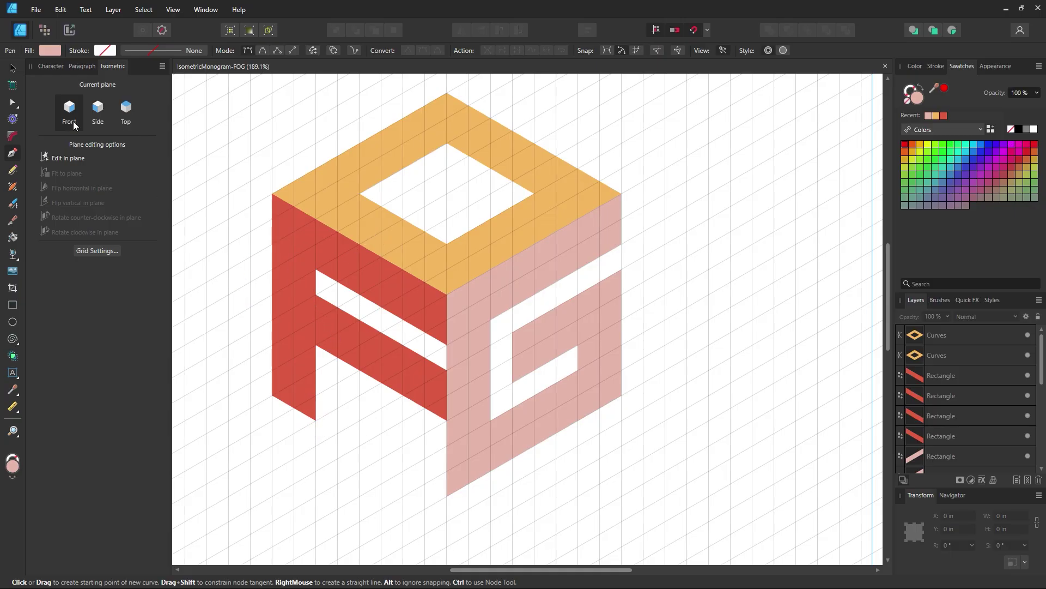
left_click(338, 411)
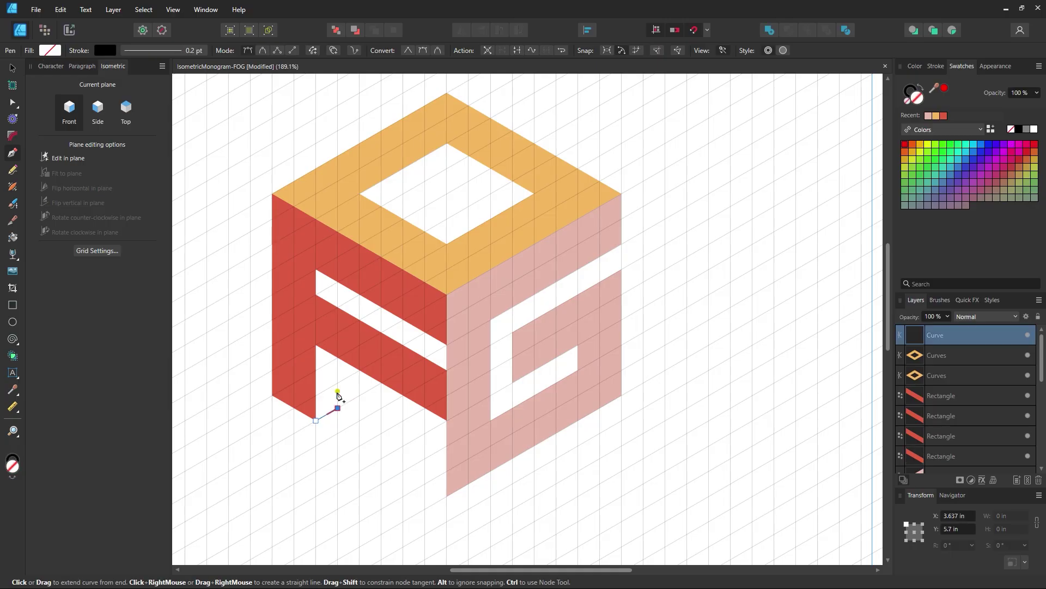
key("ctrl+z")
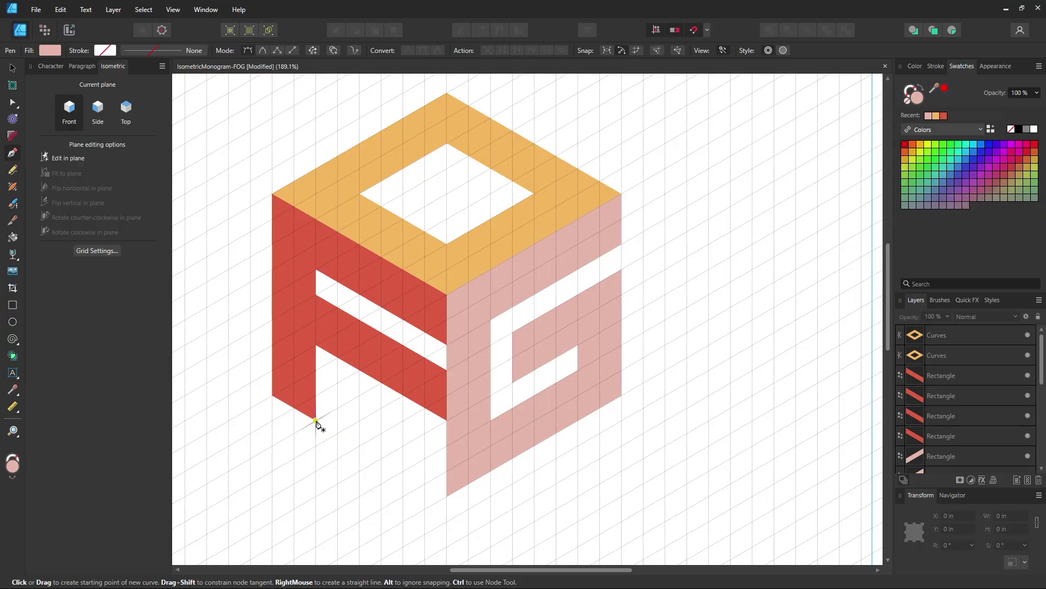
left_click_drag(316, 420, 359, 397)
left_click(359, 395)
left_click(359, 370)
left_click(316, 345)
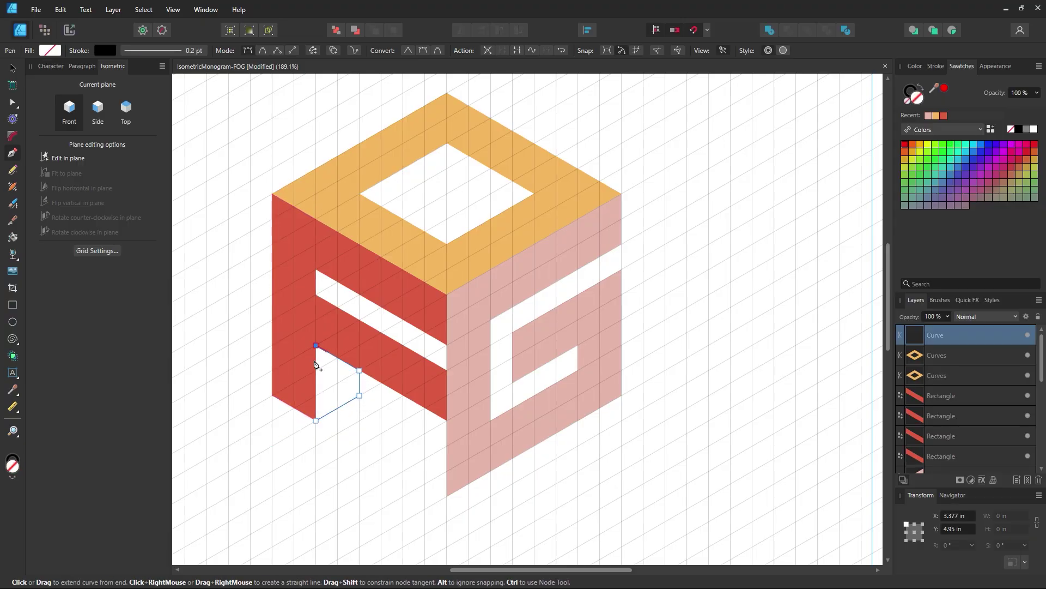
left_click(316, 420)
Fill the new four-sided shape with the pale pink sampled from the front face and remove its stroke.
key("i")
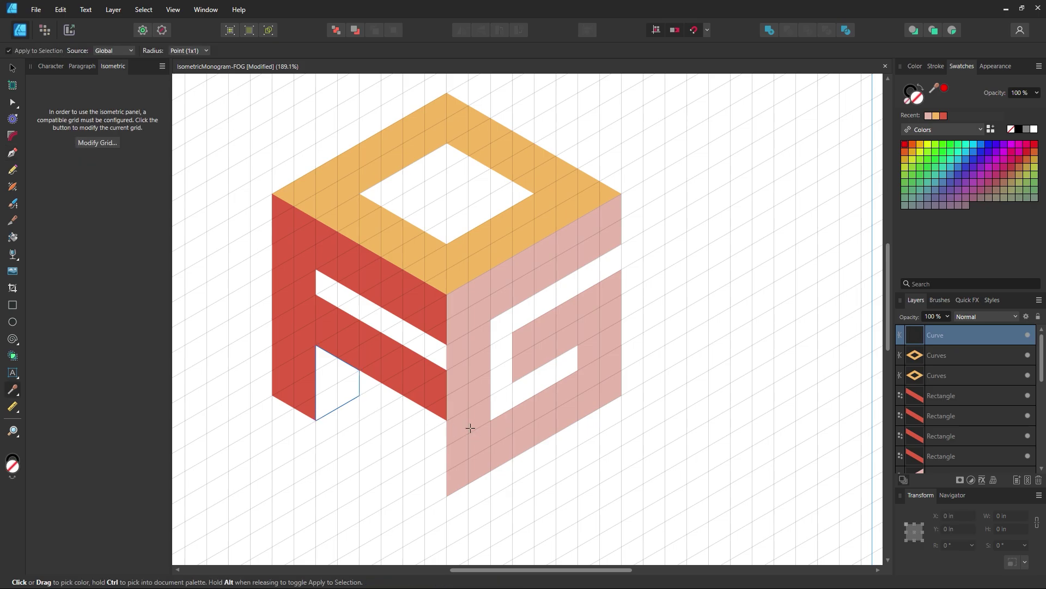
left_click(470, 428)
left_click(14, 70)
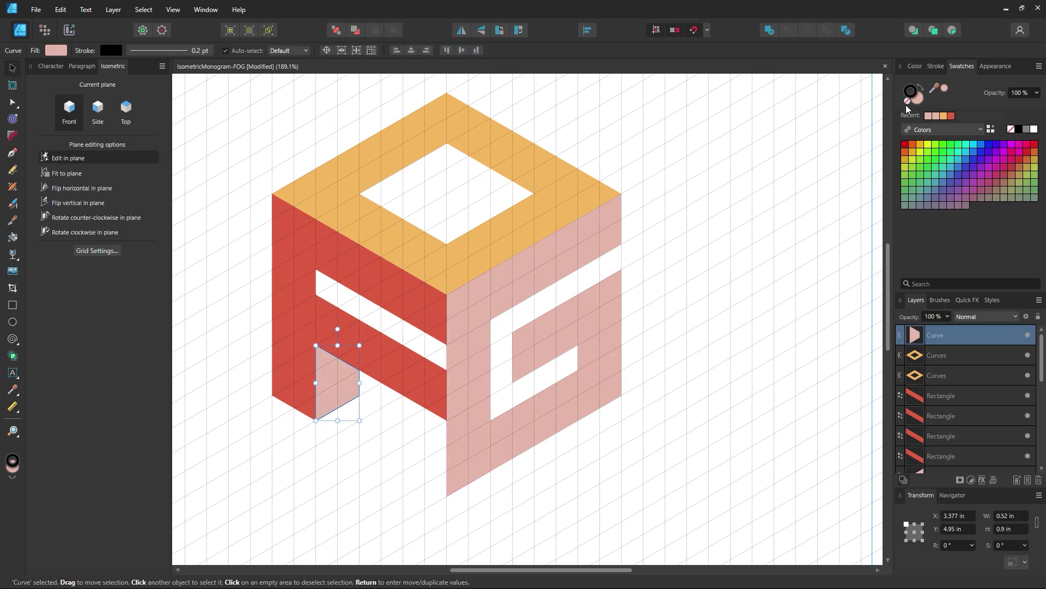
left_click(787, 197)
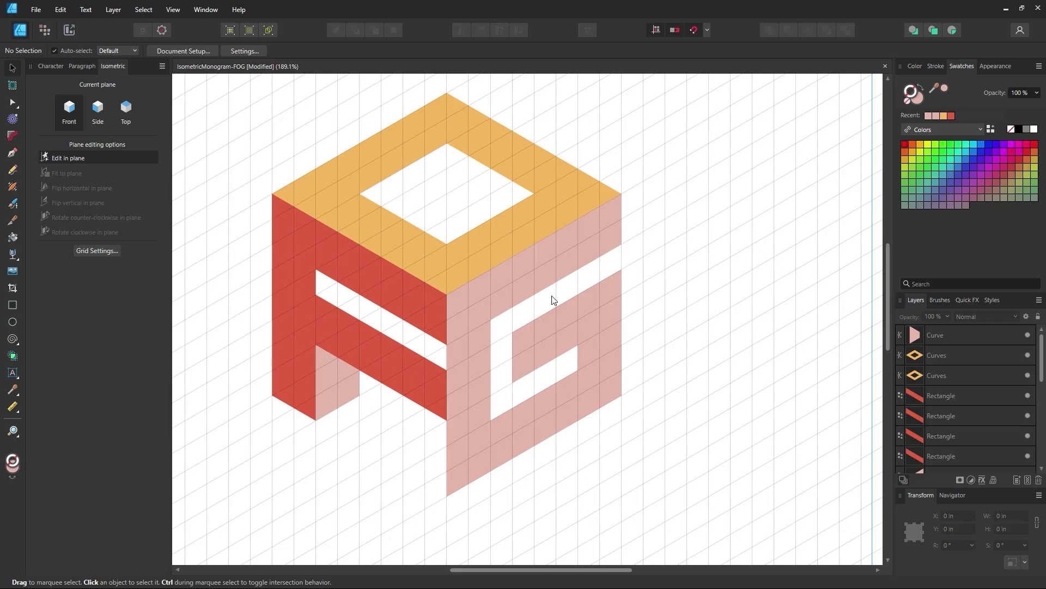
Draw a closed triangle with the Pen tool at the inner end of the slot between the F's two bars.
scroll(534, 306, "up", 1)
scroll(534, 306, "right", 1)
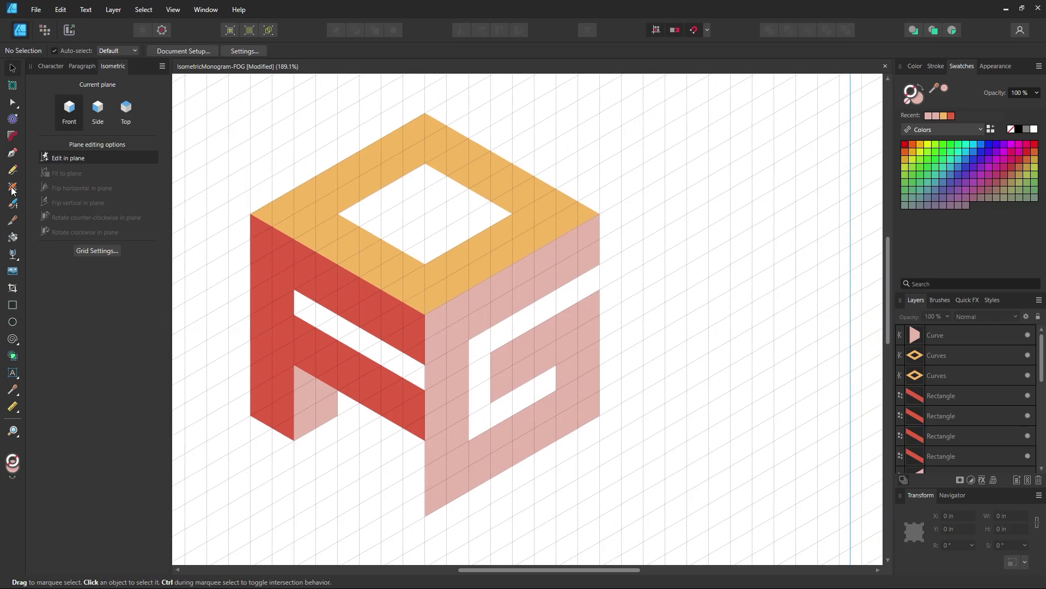
left_click(12, 156)
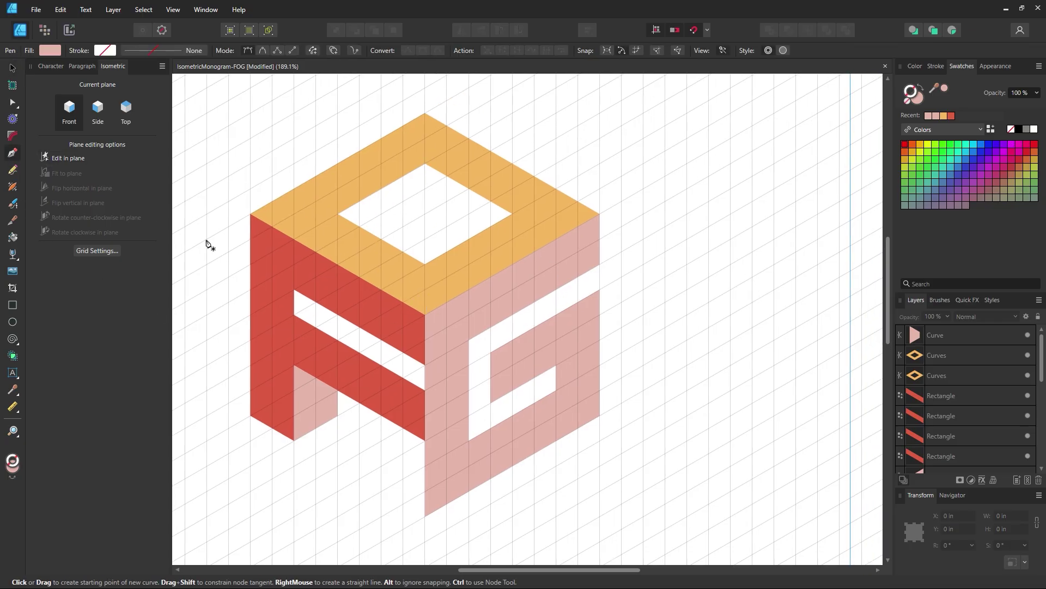
left_click_drag(294, 314, 316, 302)
left_click(297, 321)
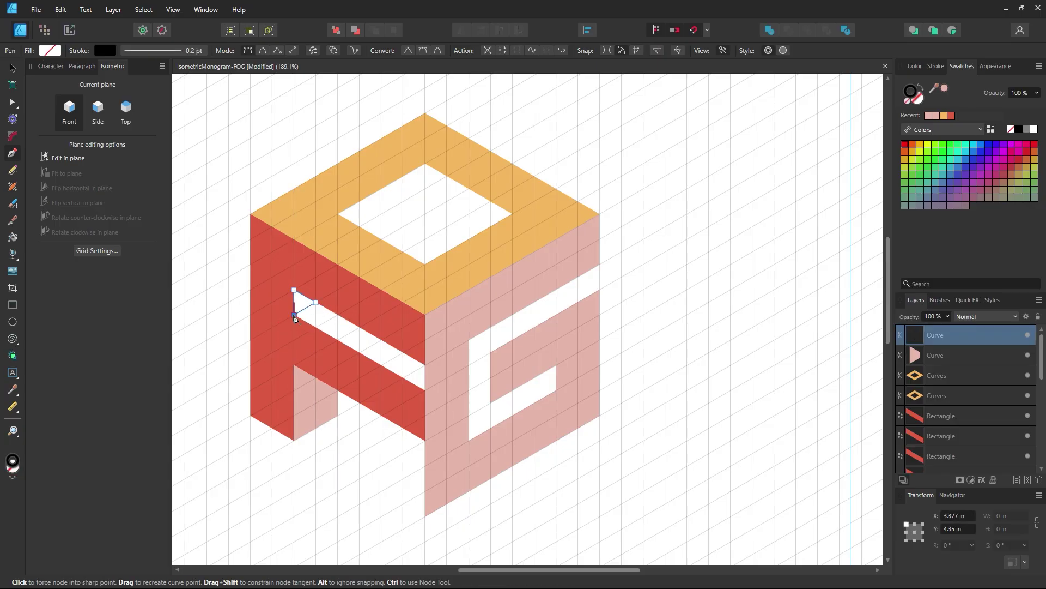
Fill the slot triangle with the front face's pale pink, remove its stroke and deselect it.
key("i")
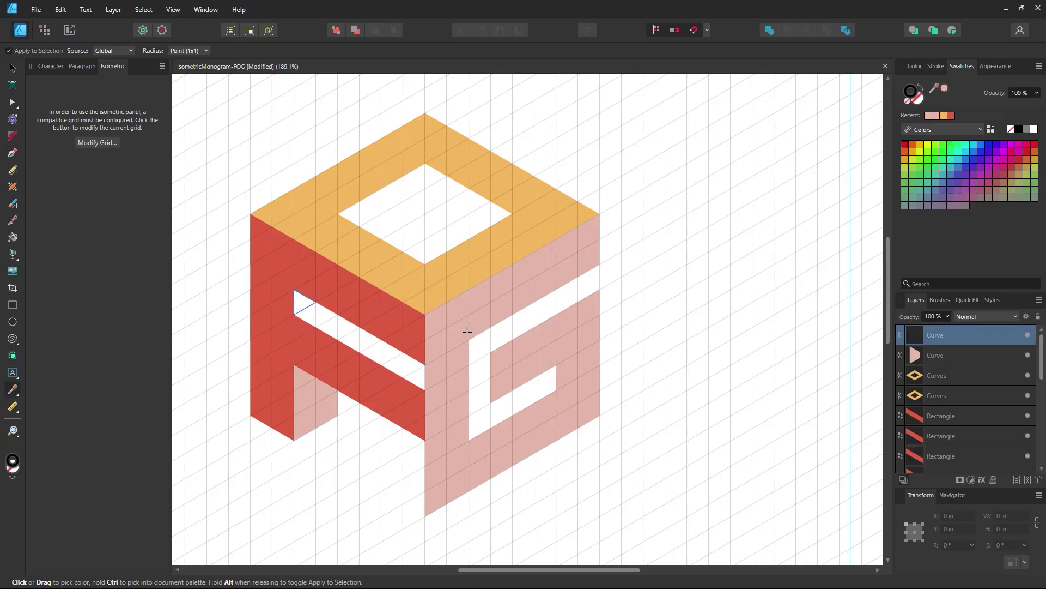
left_click(12, 67)
left_click(924, 89)
key("ctrl+d")
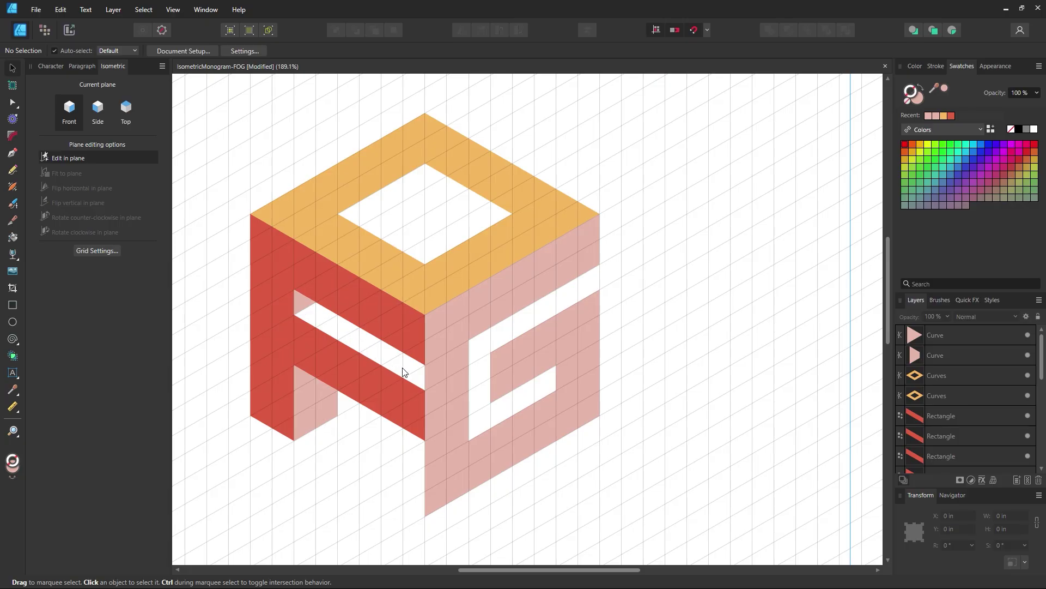
Draw a closed four-sided Pen shape covering the remaining white gap between the F's upper and middle bars.
left_click(12, 152)
left_click(316, 302)
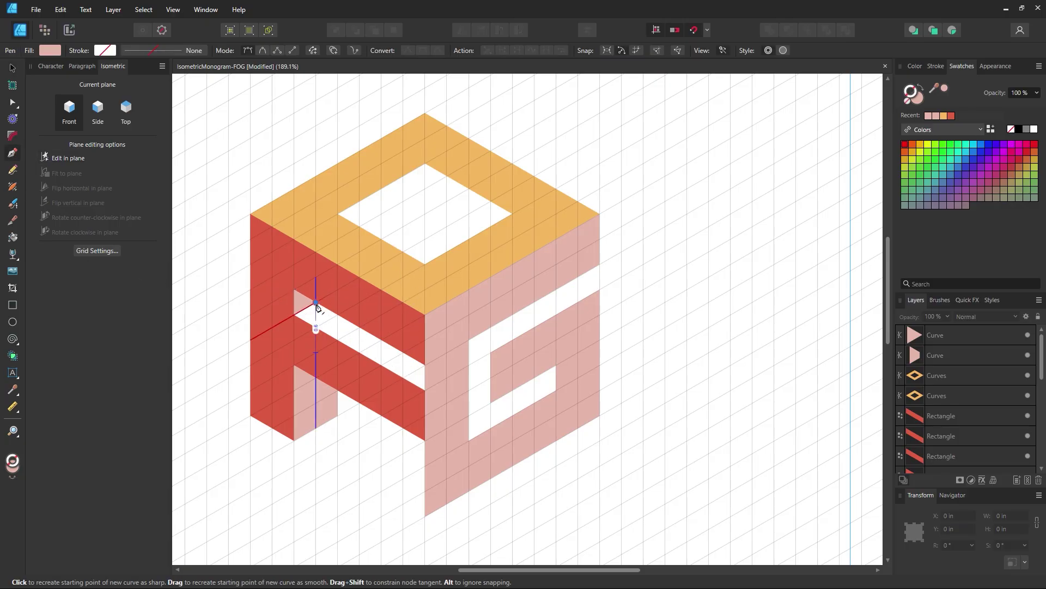
left_click(294, 315)
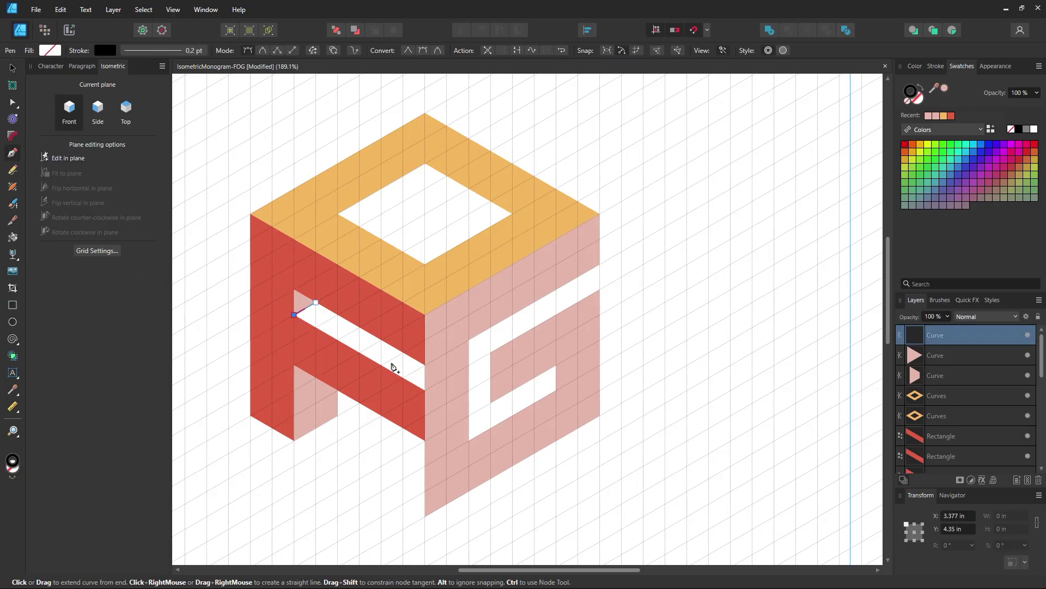
left_click(426, 390)
left_click(425, 365)
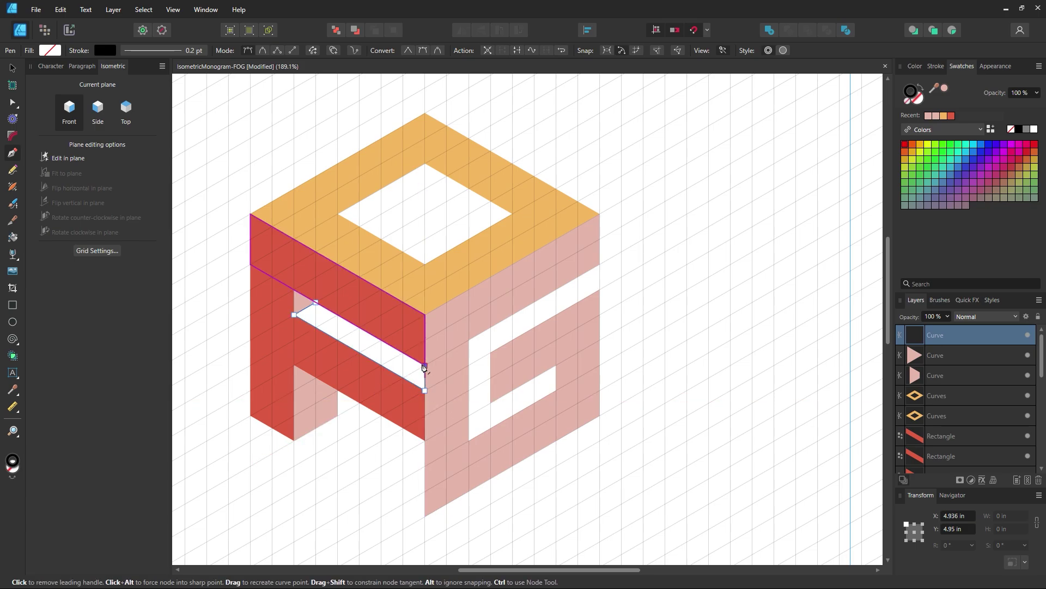
left_click(316, 302)
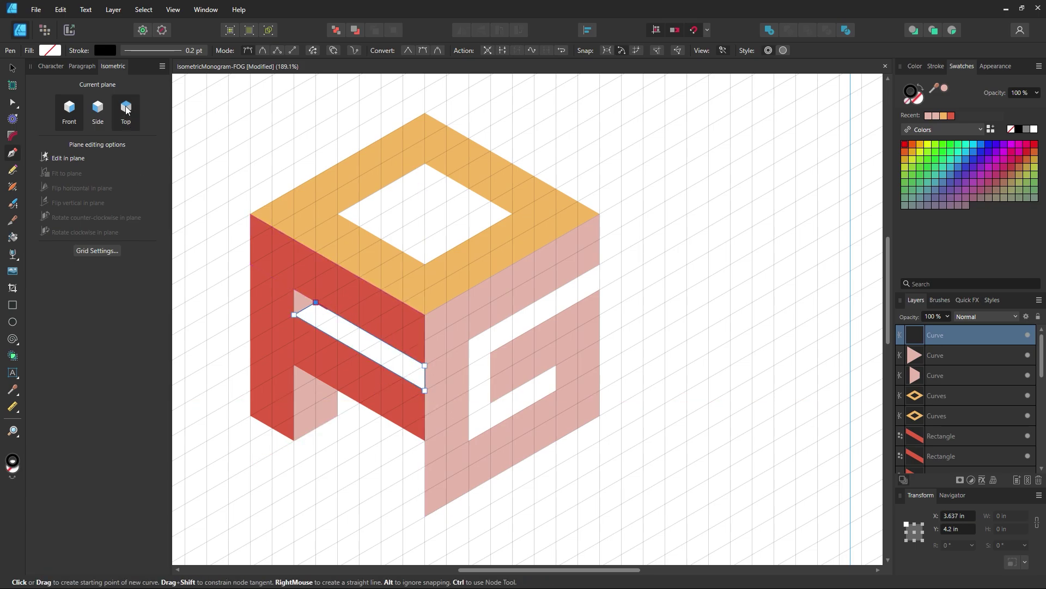
Fill the new slot shape with the orange sampled from the O's top face, remove its stroke and deselect it.
key("i")
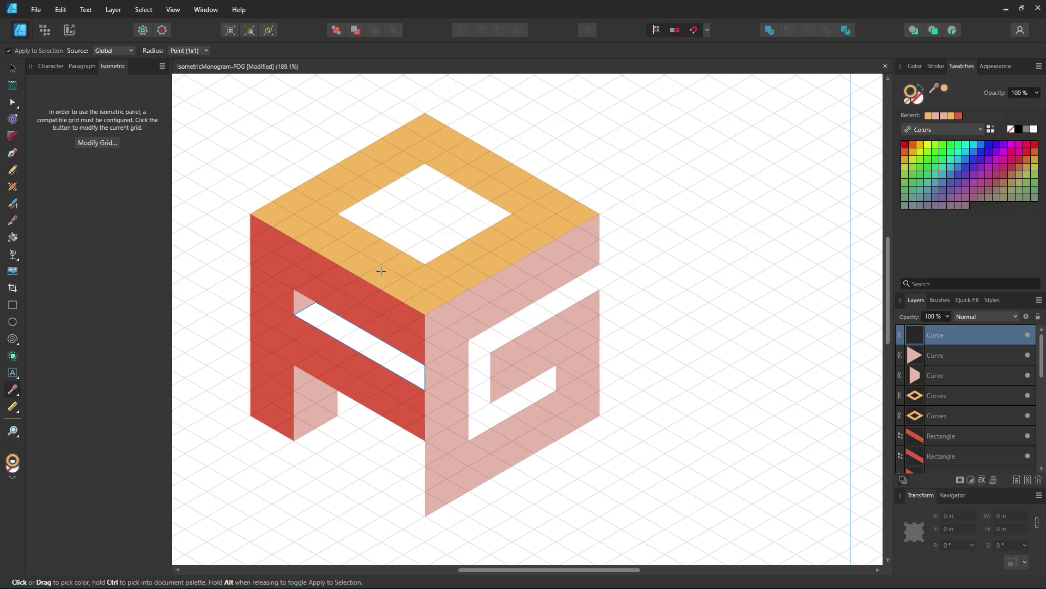
left_click(920, 90)
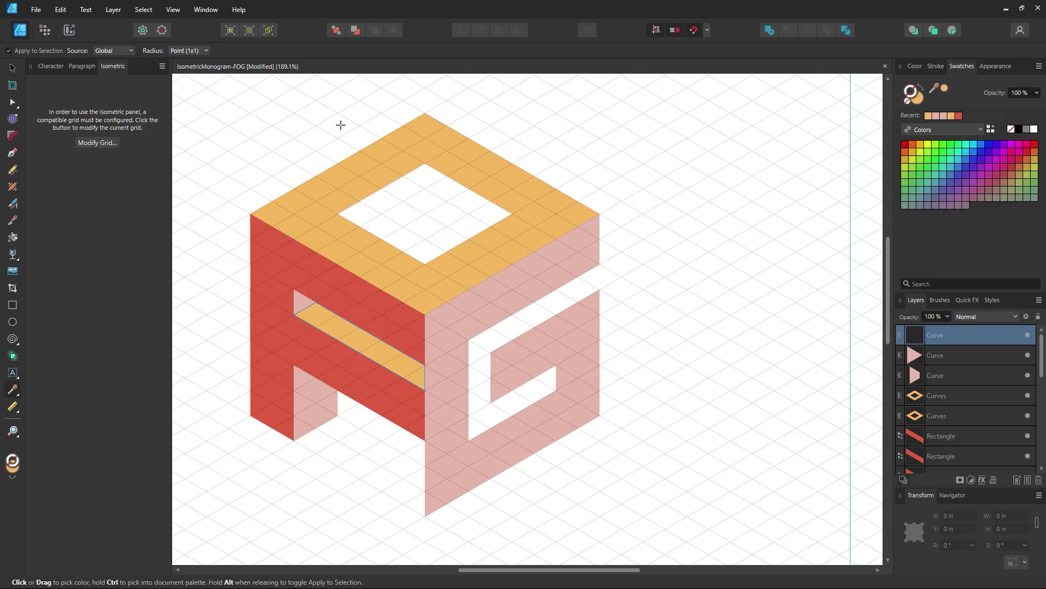
key("v")
left_click(249, 107)
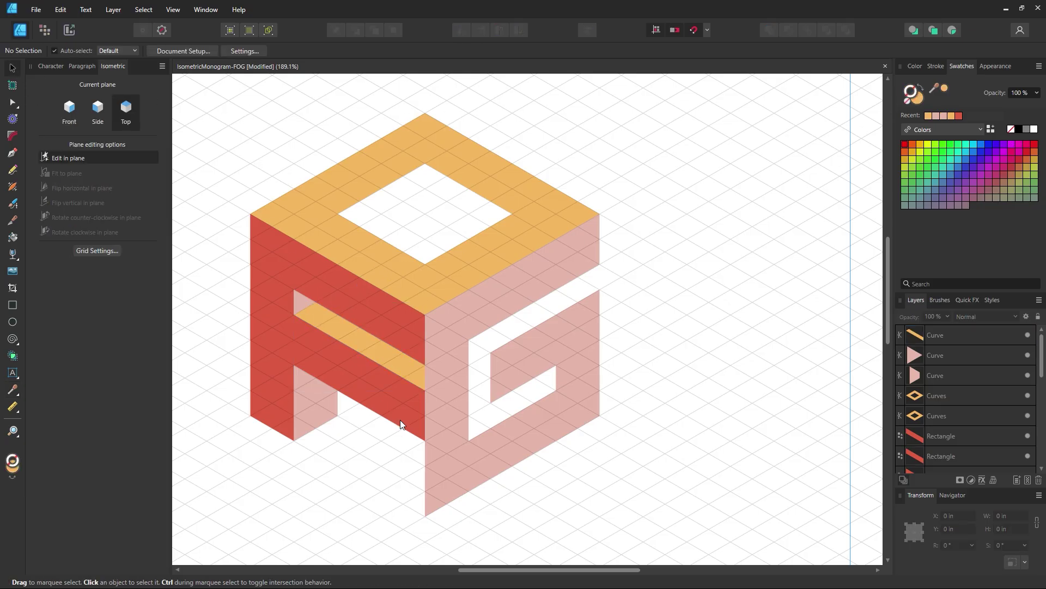
On the Side plane, draw a closed four-sided Pen shape for the right inner wall of the O's opening.
key("z")
left_click(364, 349, "alt")
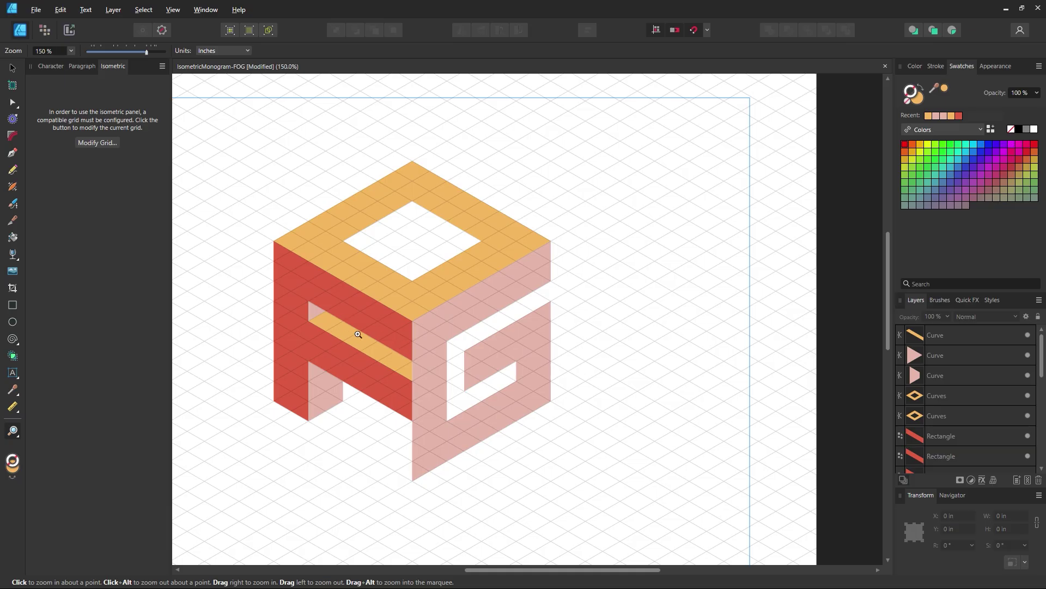
scroll(358, 334, "up", 2)
left_click(12, 68)
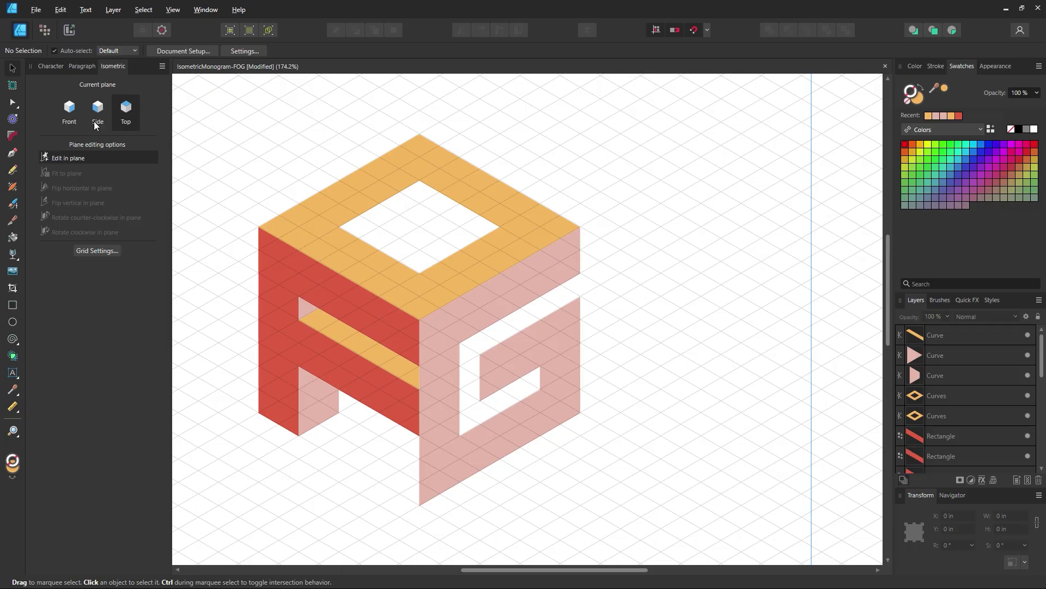
key("p")
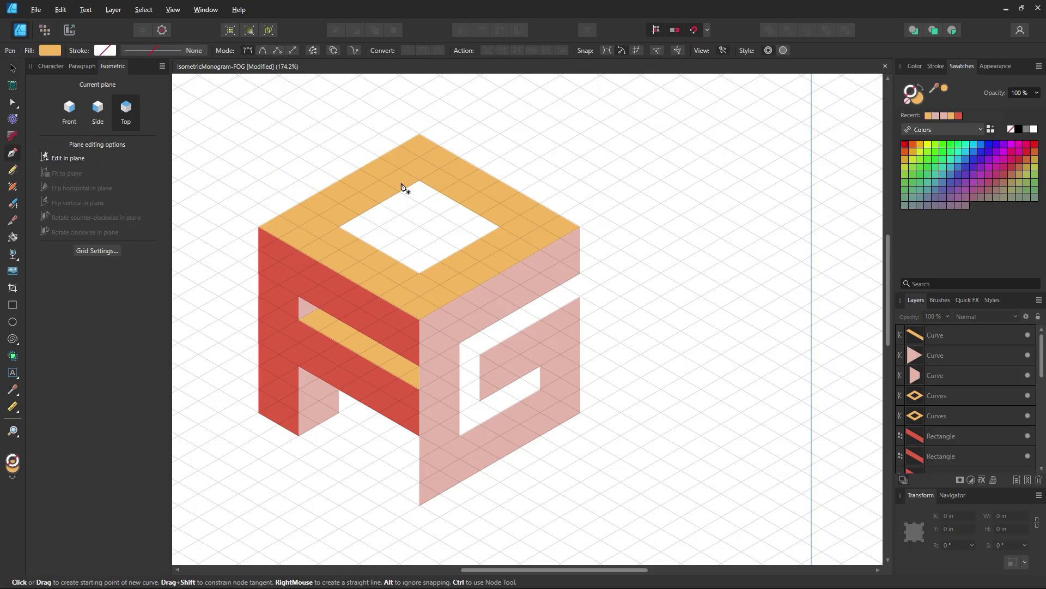
left_click(420, 180)
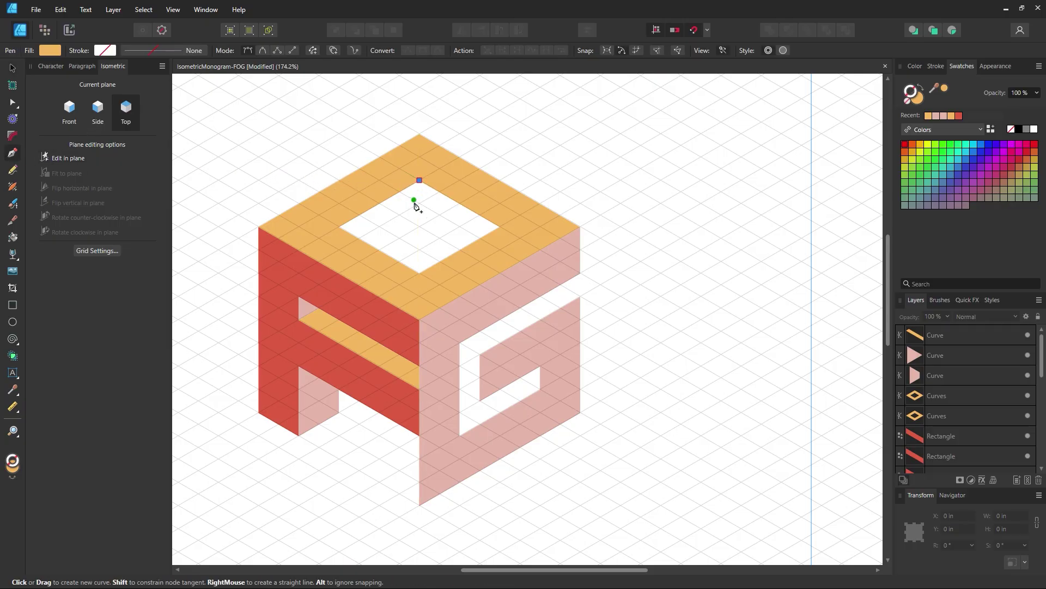
left_click(97, 109)
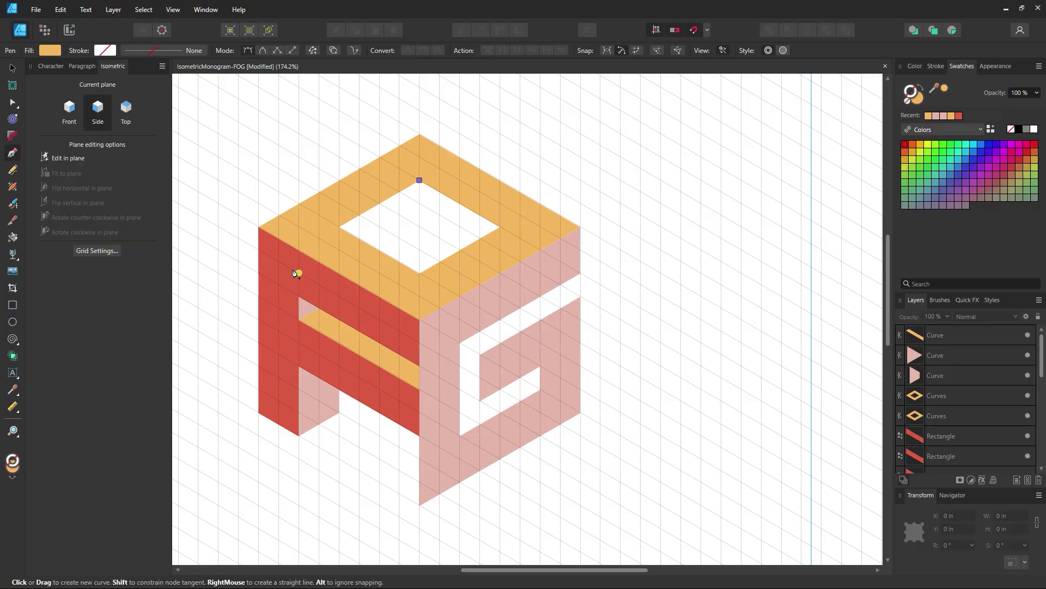
left_click(420, 226)
left_click(459, 249)
left_click(501, 228)
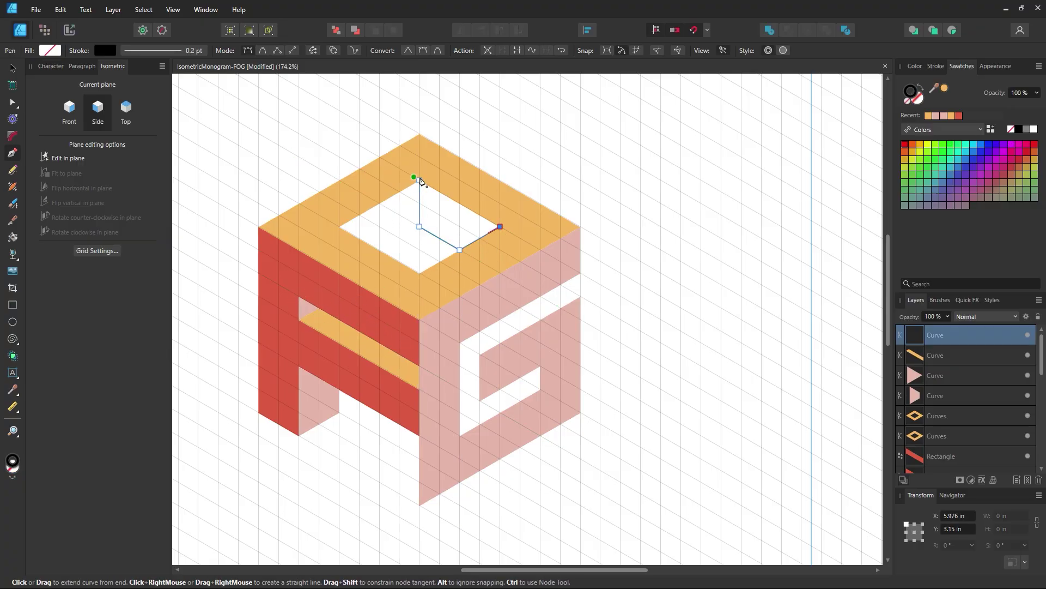
left_click(420, 181)
Fill the right inner wall of the O with the red sampled from the F, remove its stroke and deselect it.
key("i")
left_click(336, 281)
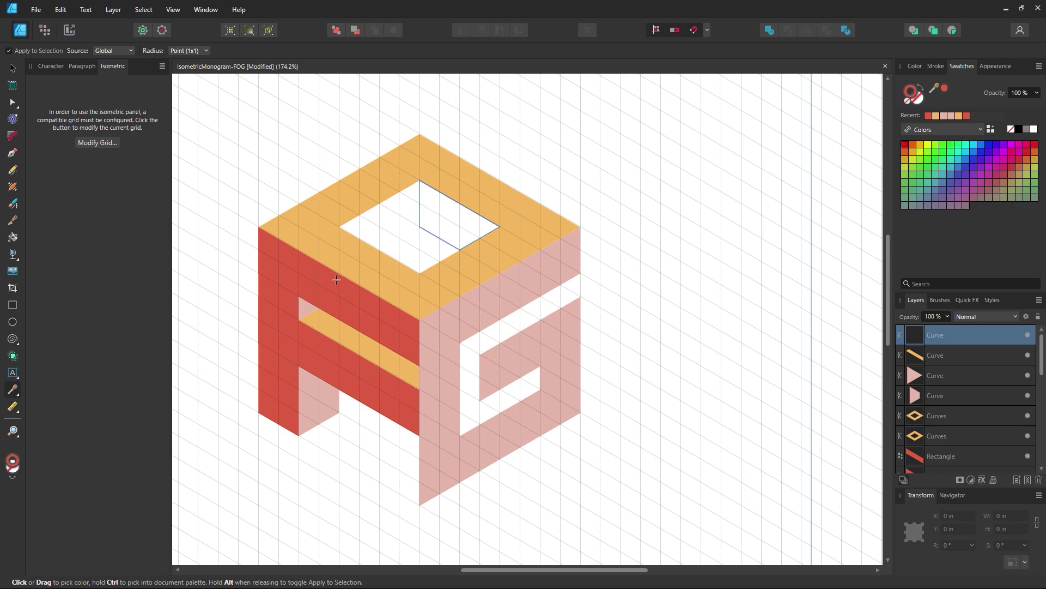
left_click(919, 86)
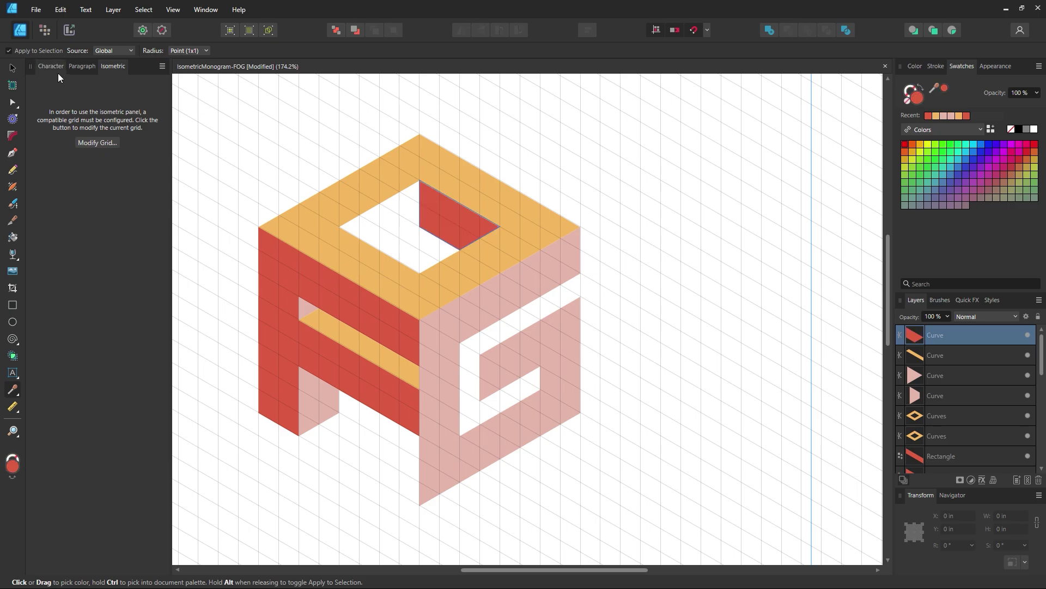
left_click(12, 68)
left_click(305, 120)
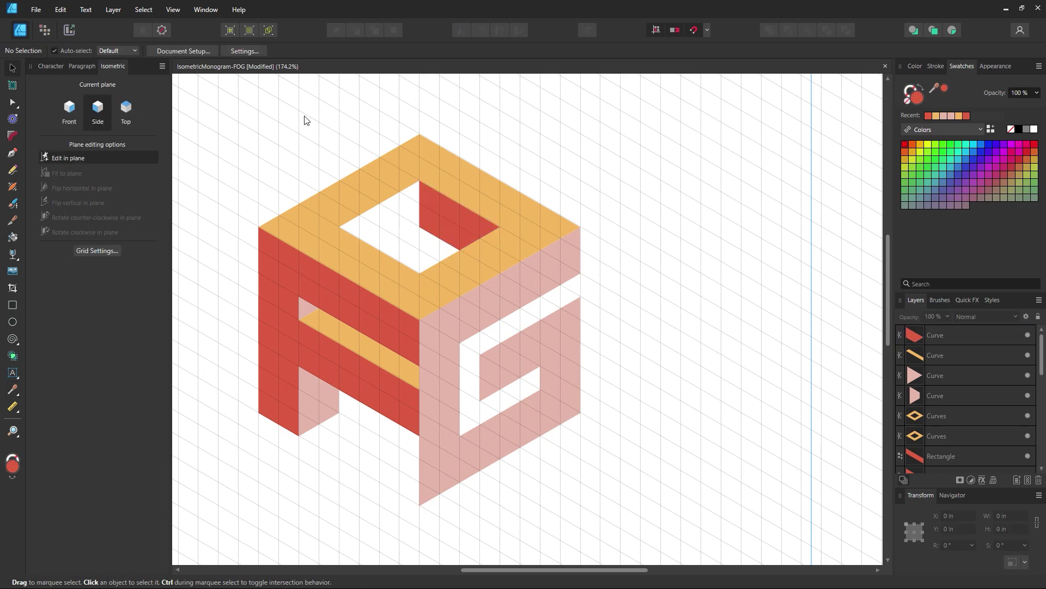
On the Front plane, draw a closed four-sided Pen shape about 1.04 × 0.9 in for the left inner wall of the O's opening.
left_click(68, 129)
left_click(12, 153)
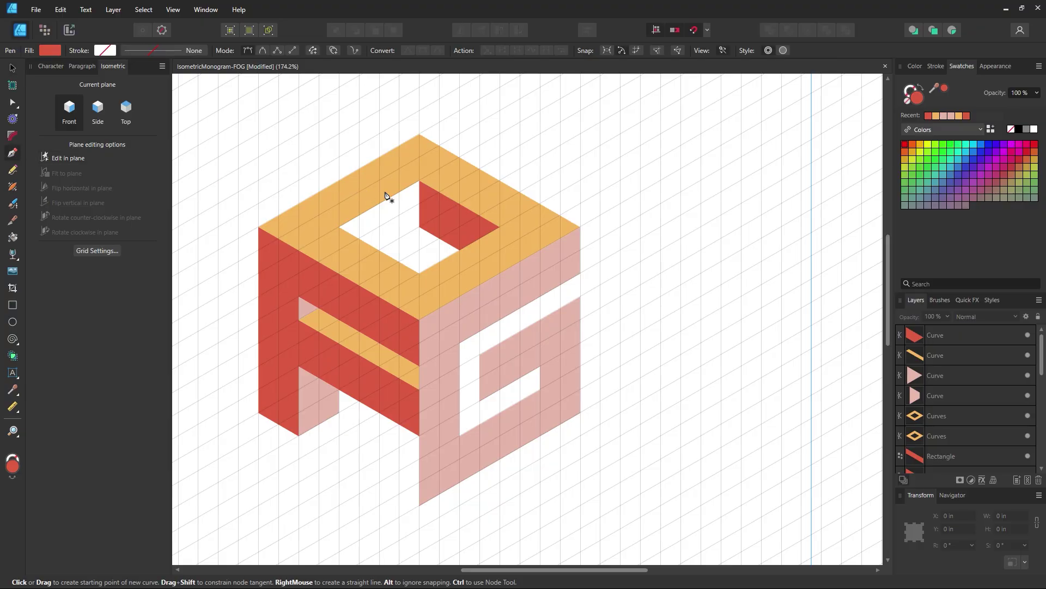
left_click(412, 182)
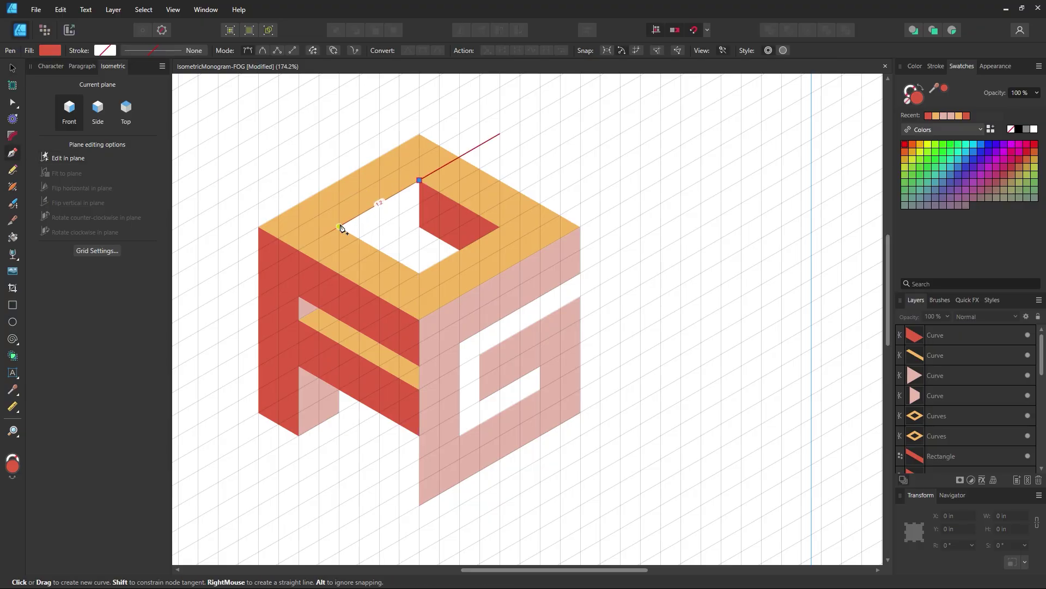
left_click(340, 227)
left_click(380, 250)
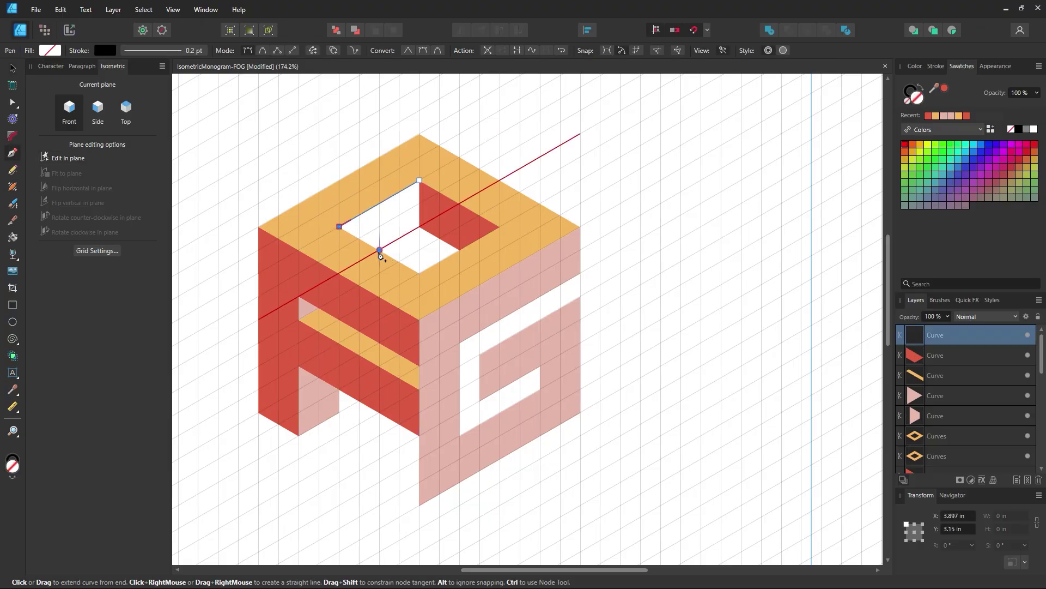
left_click(419, 226)
left_click(419, 182)
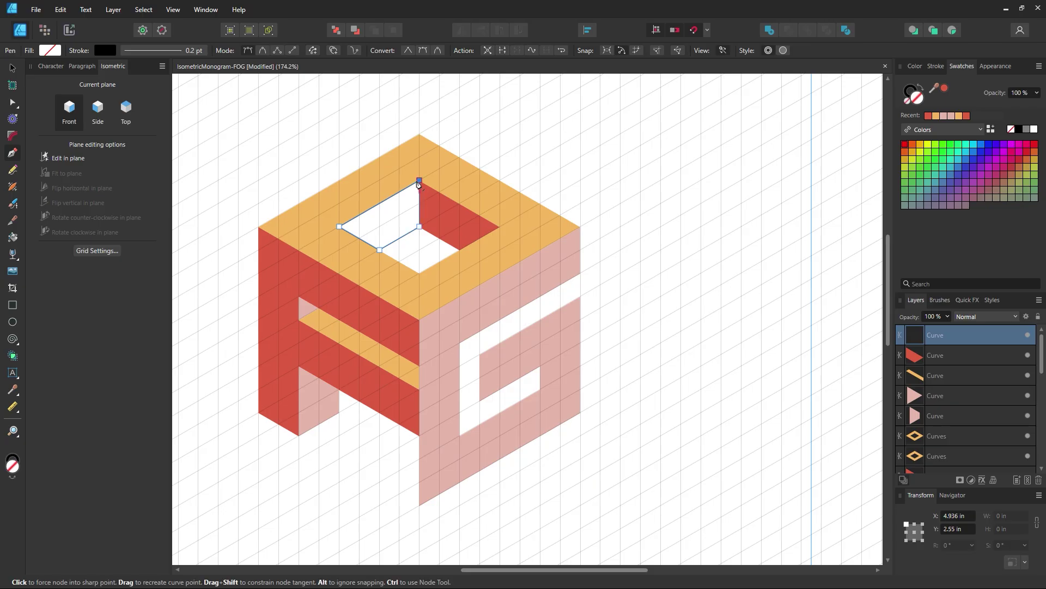
Fill the left inner wall of the O with the G's pale pink, remove its stroke and deselect it.
key("i")
left_click(491, 309)
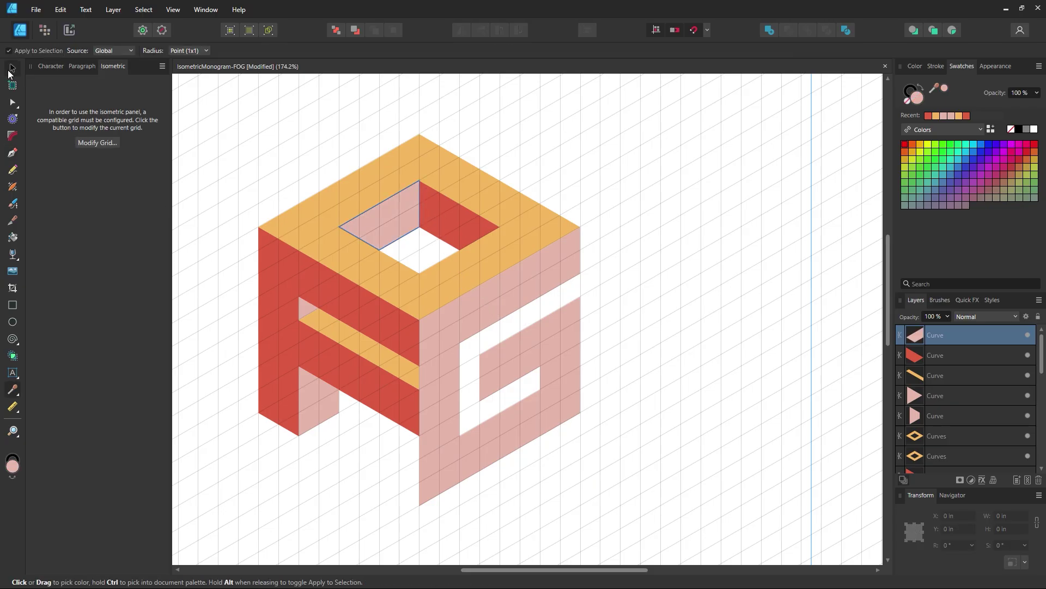
left_click(12, 68)
left_click(909, 101)
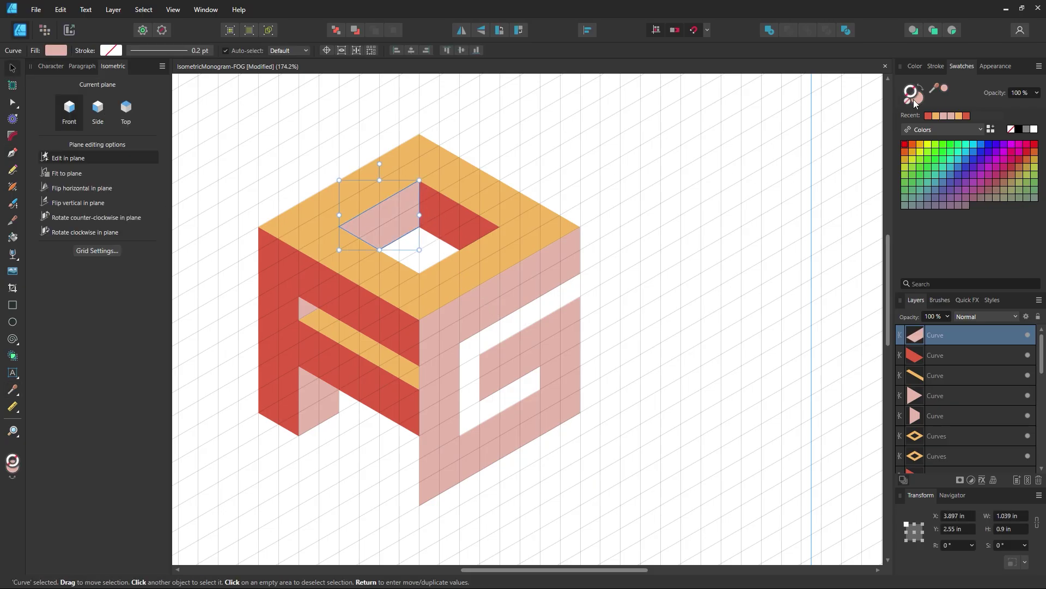
left_click(717, 148)
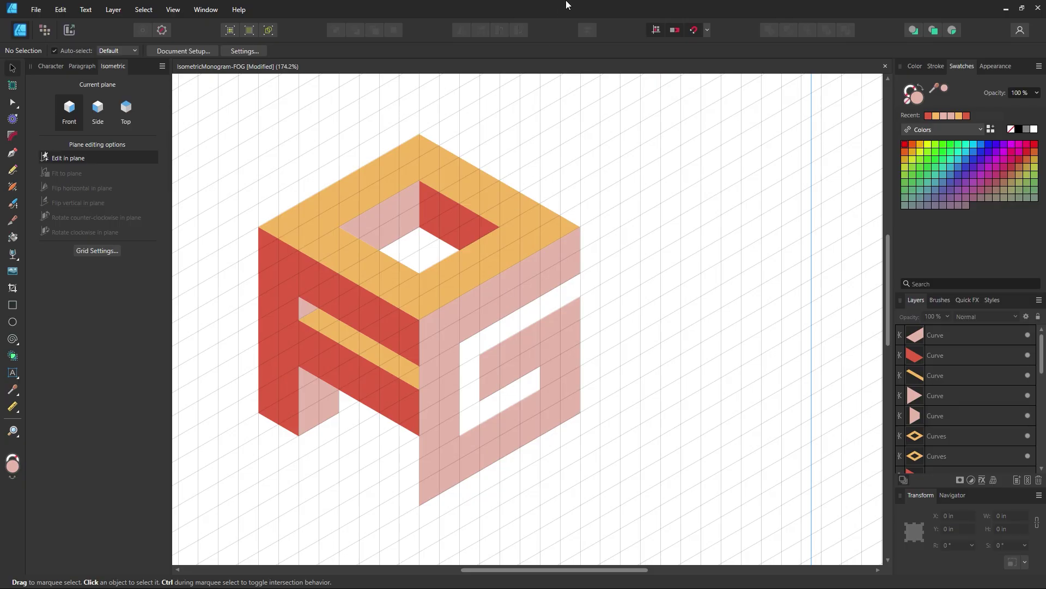
On the Top plane, draw a closed four-sided Pen shape about 1.56 × 0.9 in along the upper edge of the G's inner arm.
left_click(10, 156)
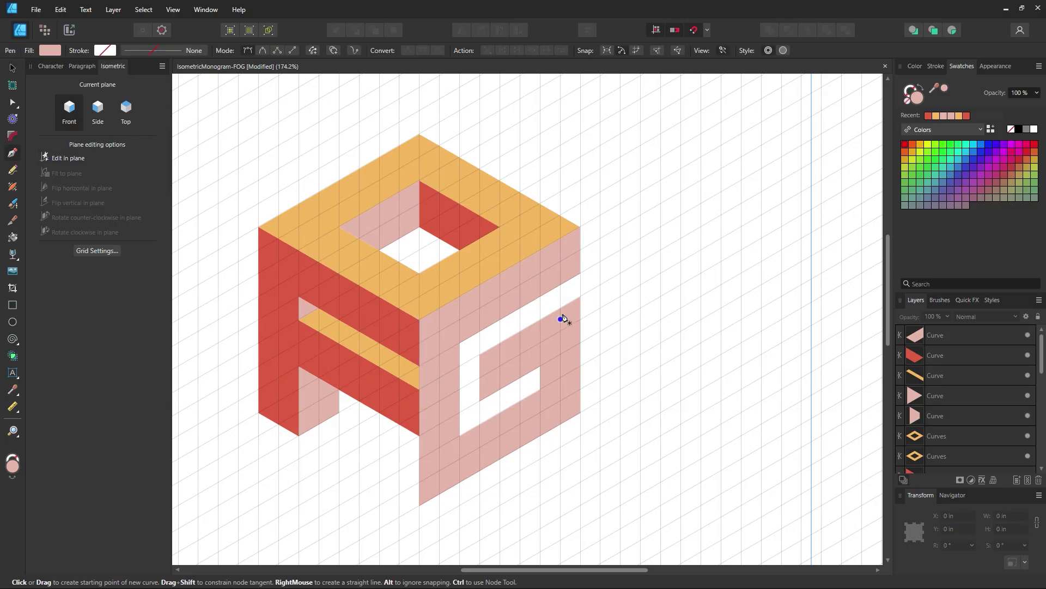
left_click(125, 109)
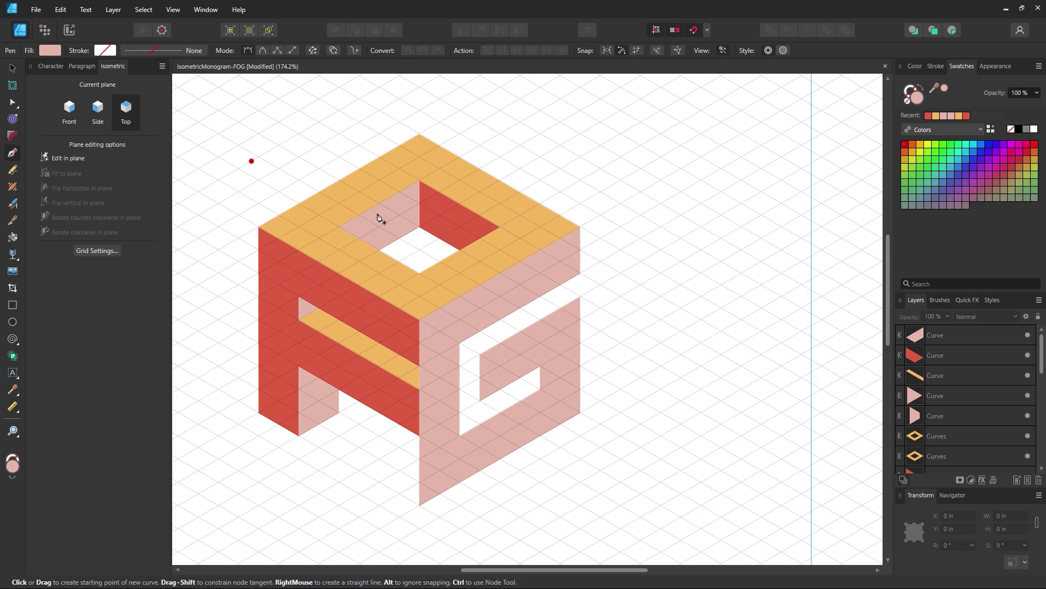
left_click(580, 296)
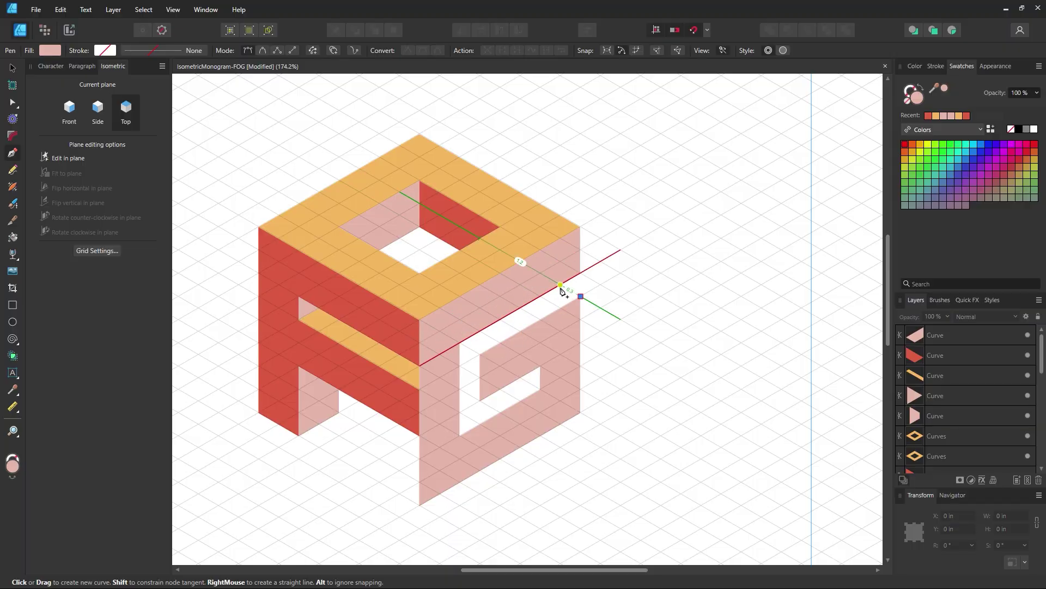
left_click(561, 284)
left_click(460, 342)
left_click(480, 354)
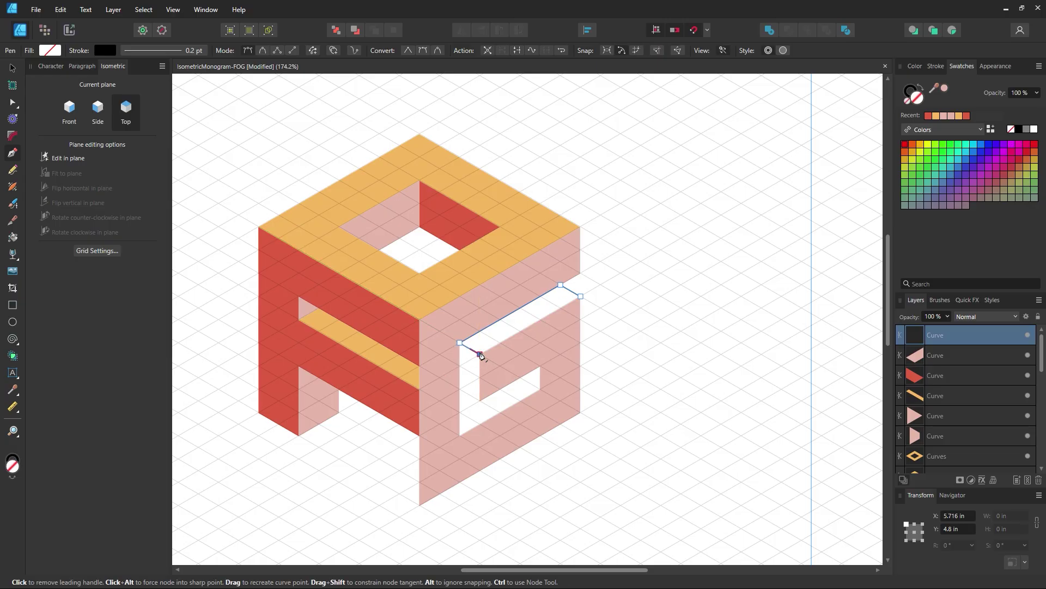
left_click(580, 296)
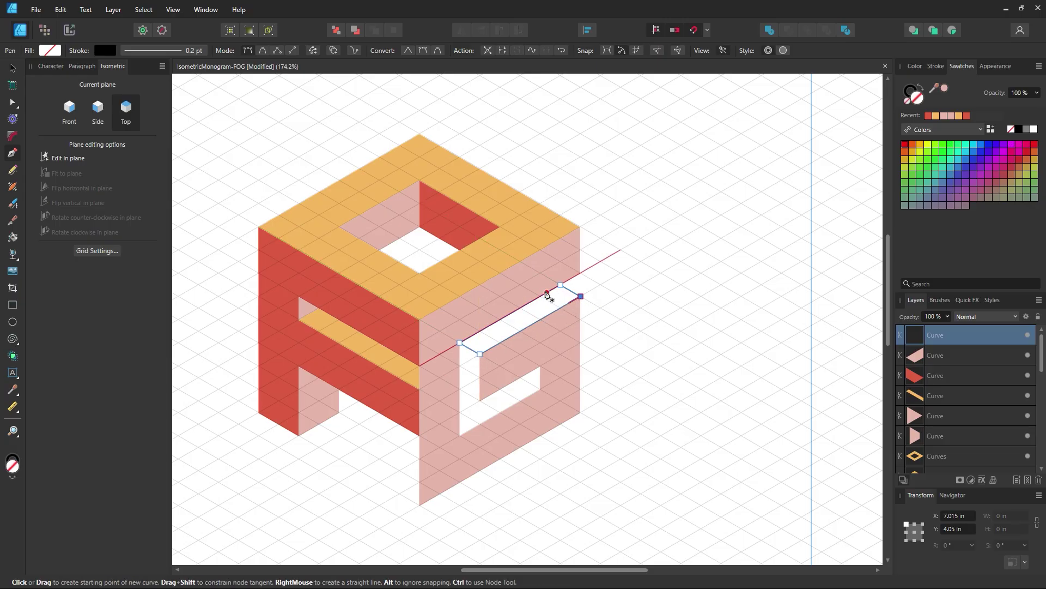
Fill the shape on the G's inner arm with the orange sampled from the O, remove its stroke and deselect it.
key("i")
left_click(545, 236)
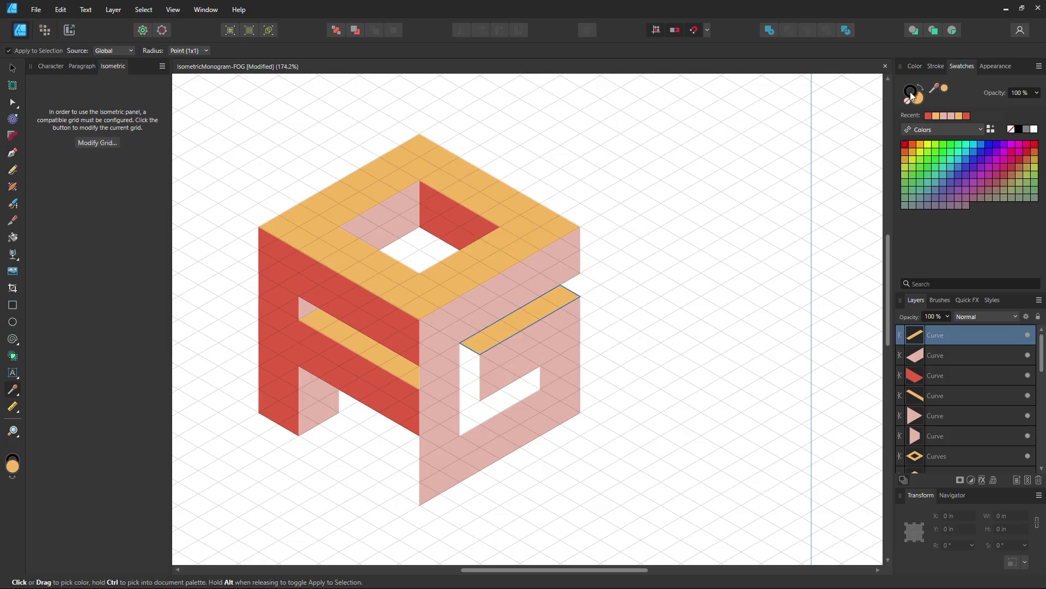
left_click(907, 100)
left_click(13, 69)
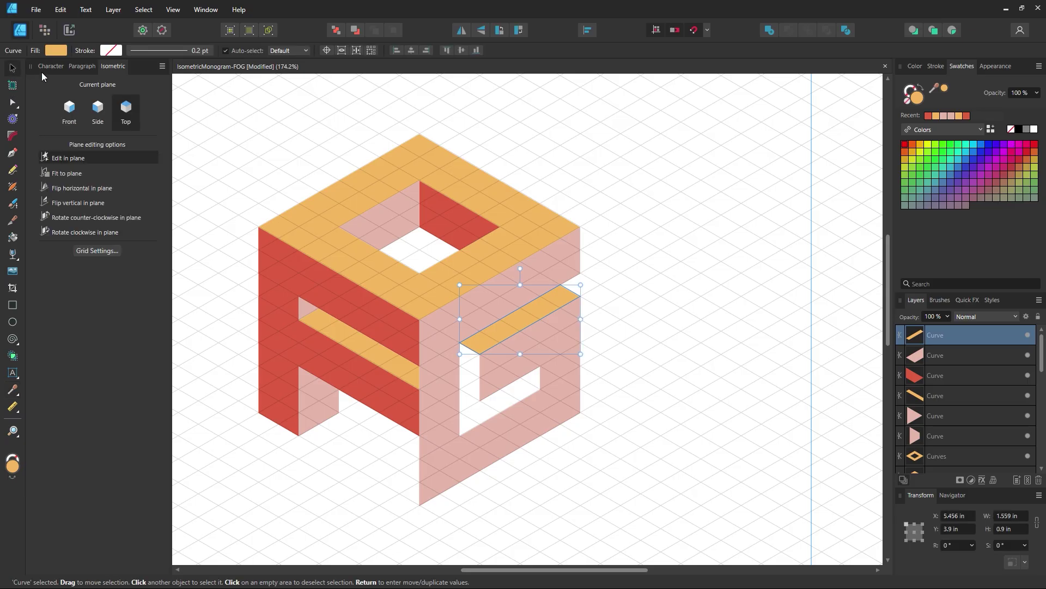
left_click(229, 104)
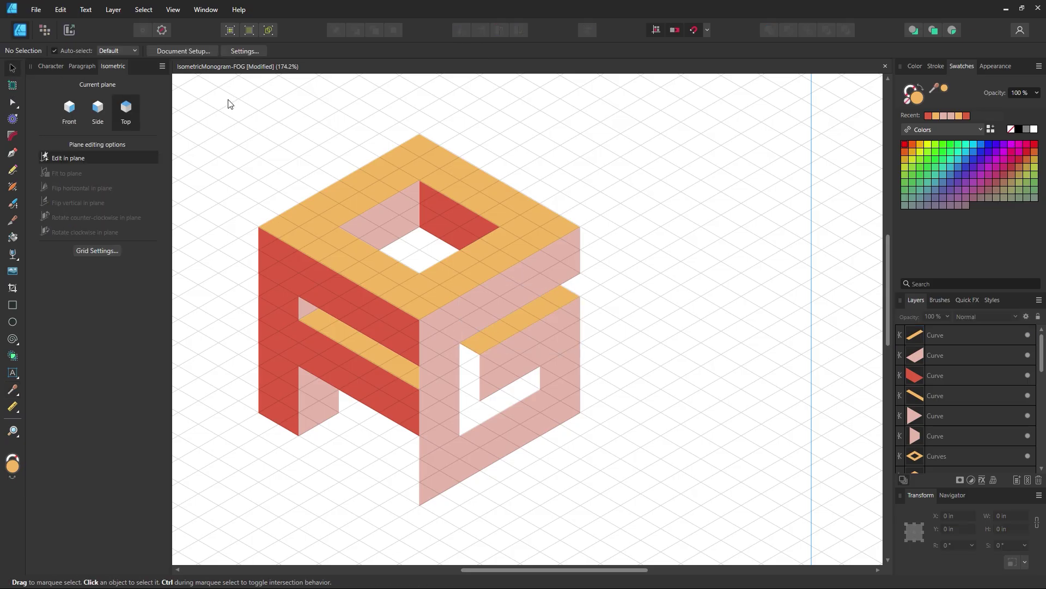
Draw a closed four-sided Pen shape along the floor of the G's lower slot, above its bottom bar.
left_click(13, 153)
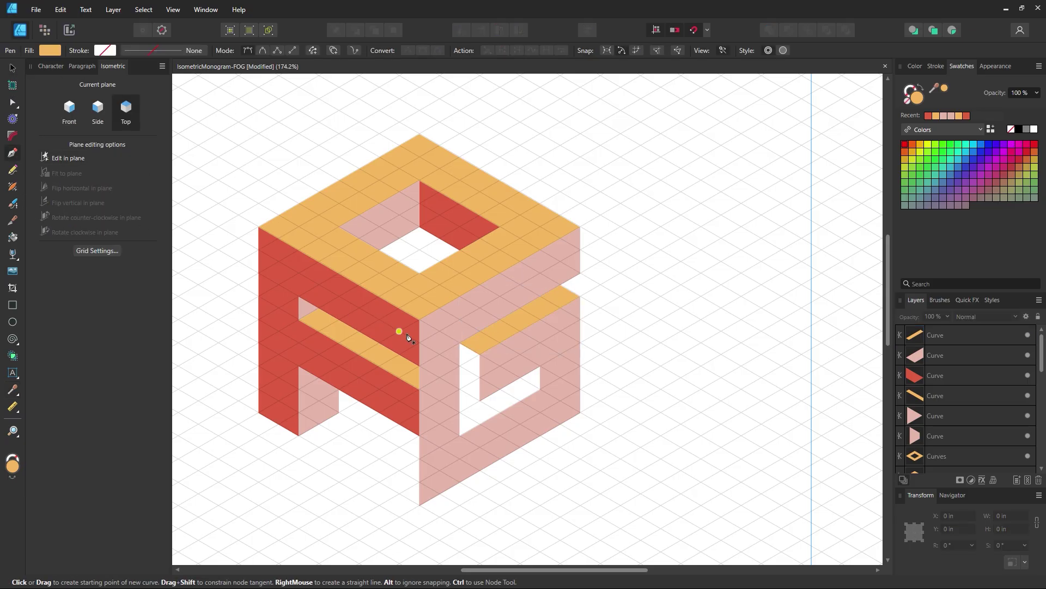
left_click(540, 389)
left_click(521, 377)
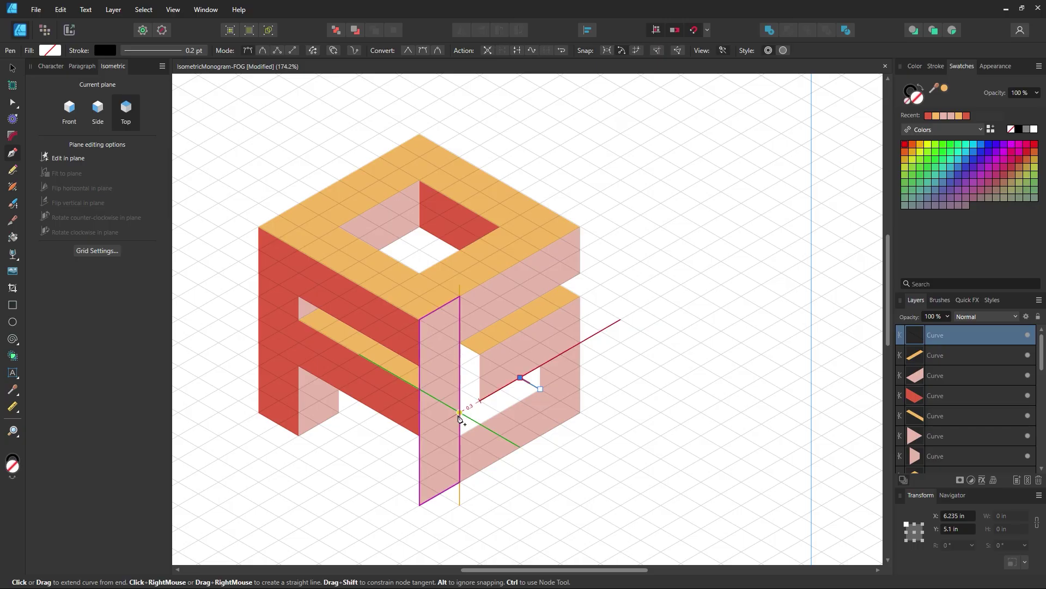
left_click(460, 413)
left_click(460, 435)
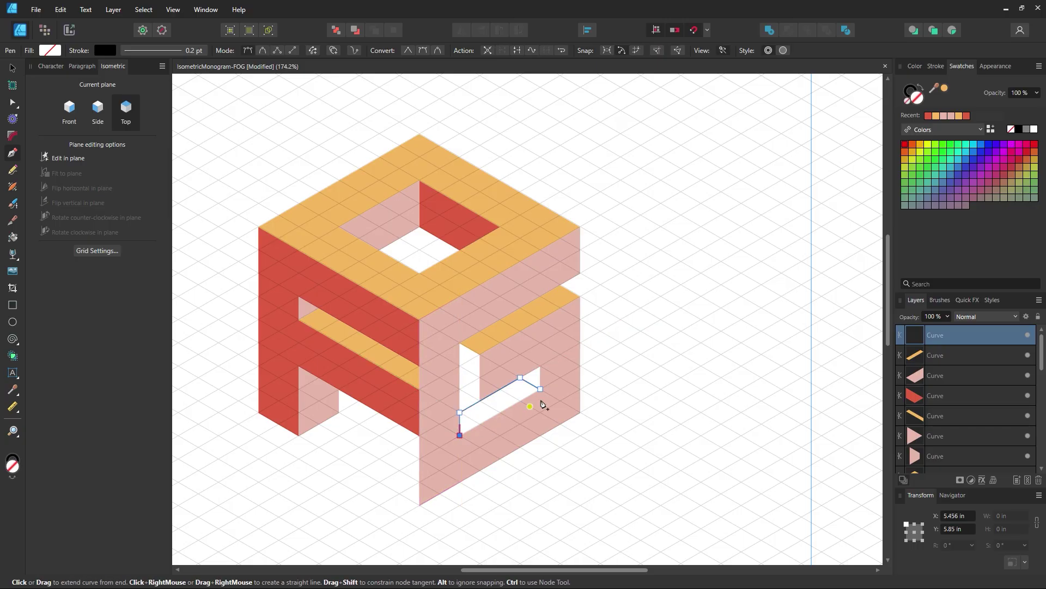
left_click(540, 389)
Fill the floor shape in the G's lower slot with the orange sampled from the O, remove its stroke and deselect it.
key("i")
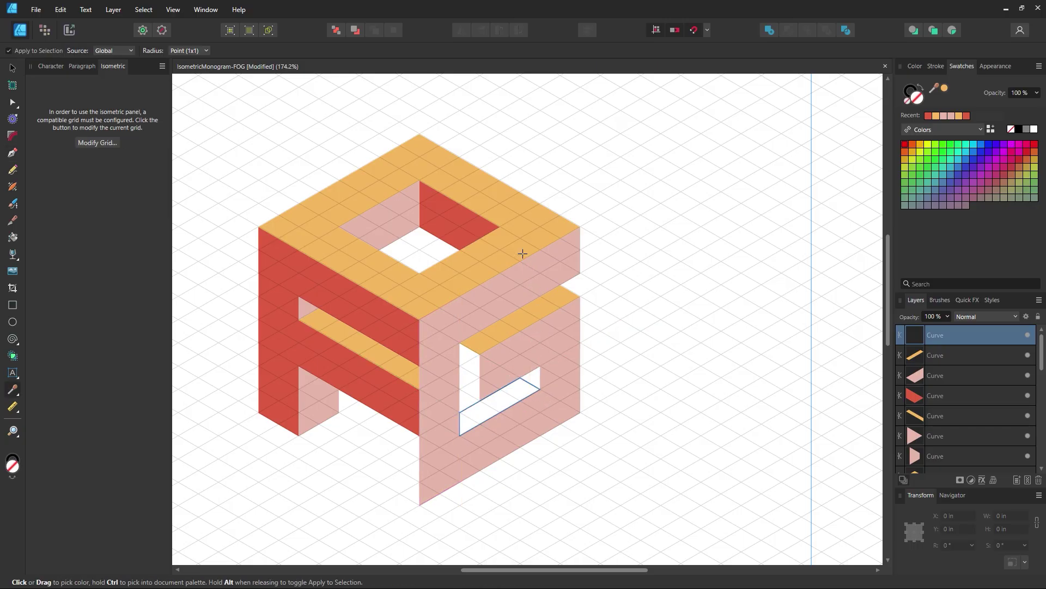
left_click(522, 254)
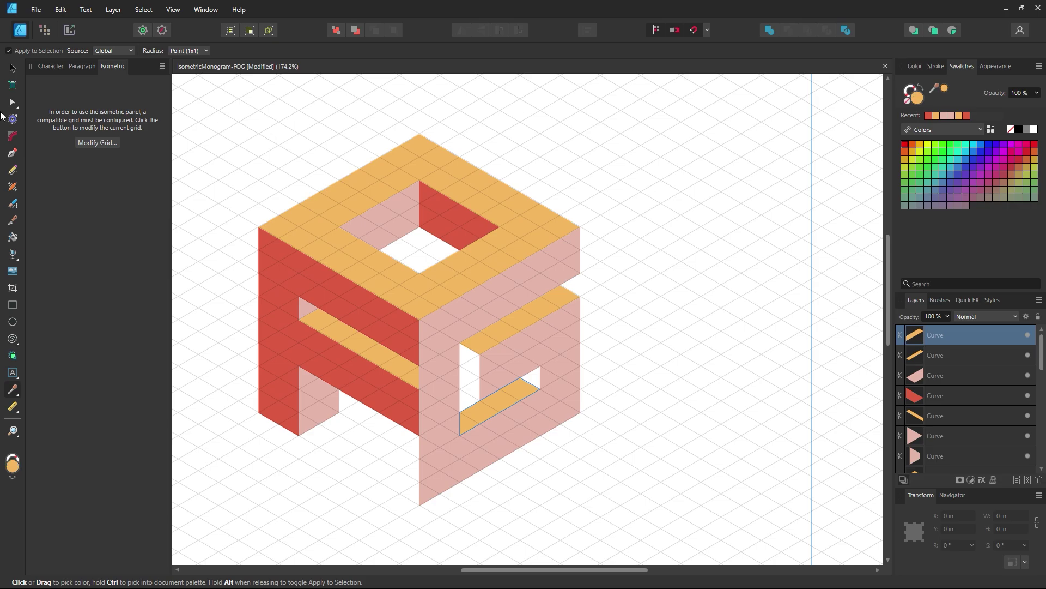
left_click(12, 69)
left_click(227, 98)
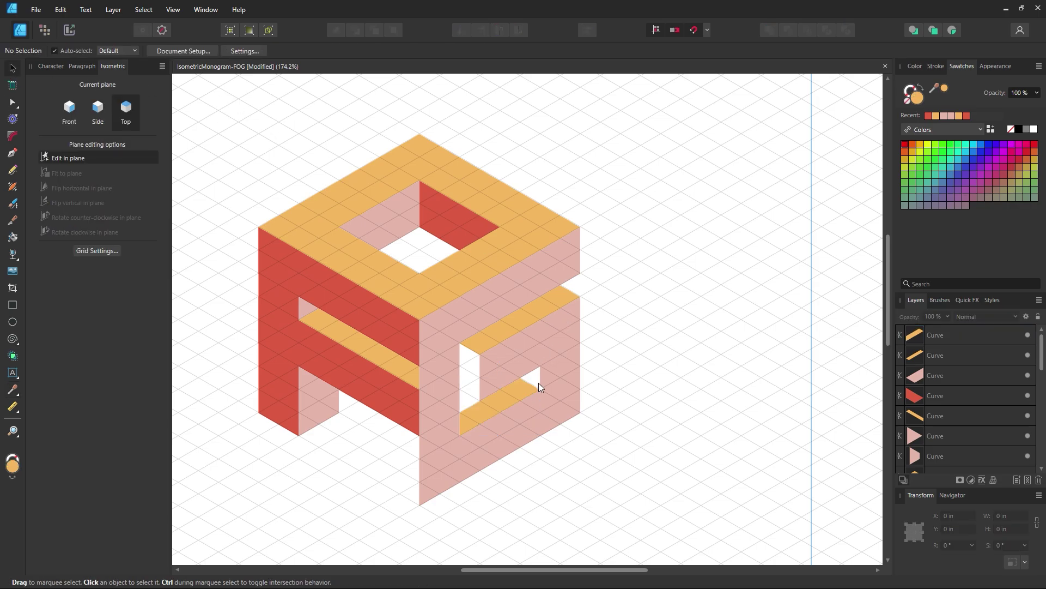
Draw a closed triangular Pen shape over the white gap at the right end of the G's lower slot.
key("z")
left_click_drag(517, 423, 588, 425)
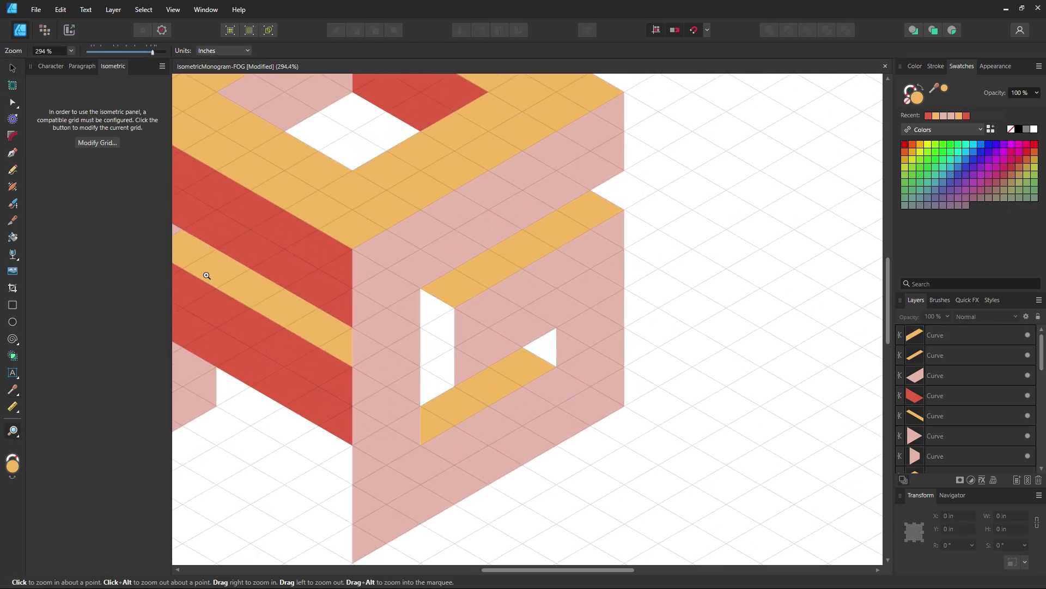
left_click(13, 154)
scroll(467, 327, "up", 1)
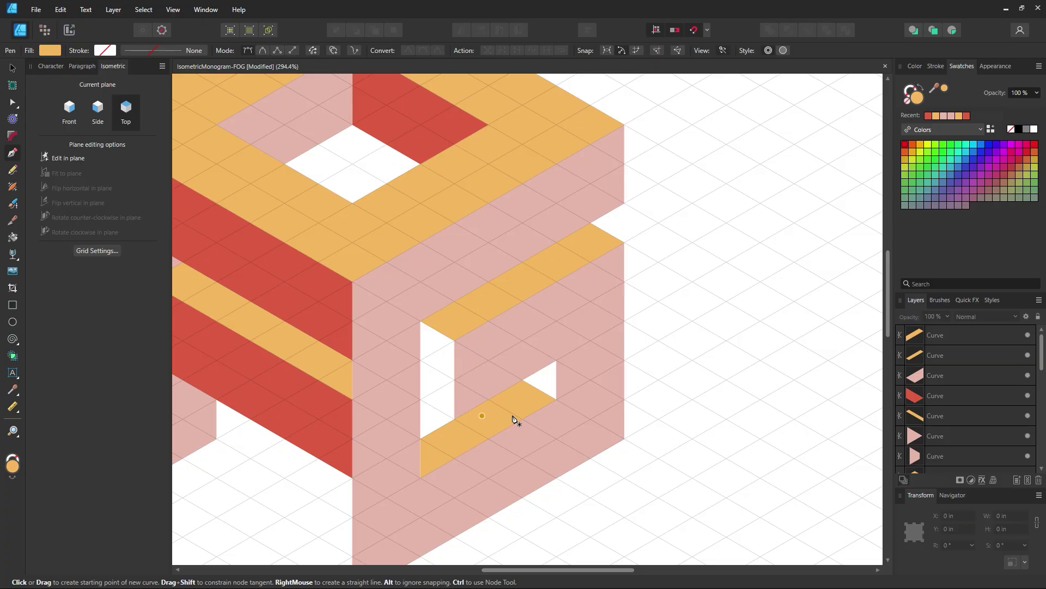
left_click(556, 399)
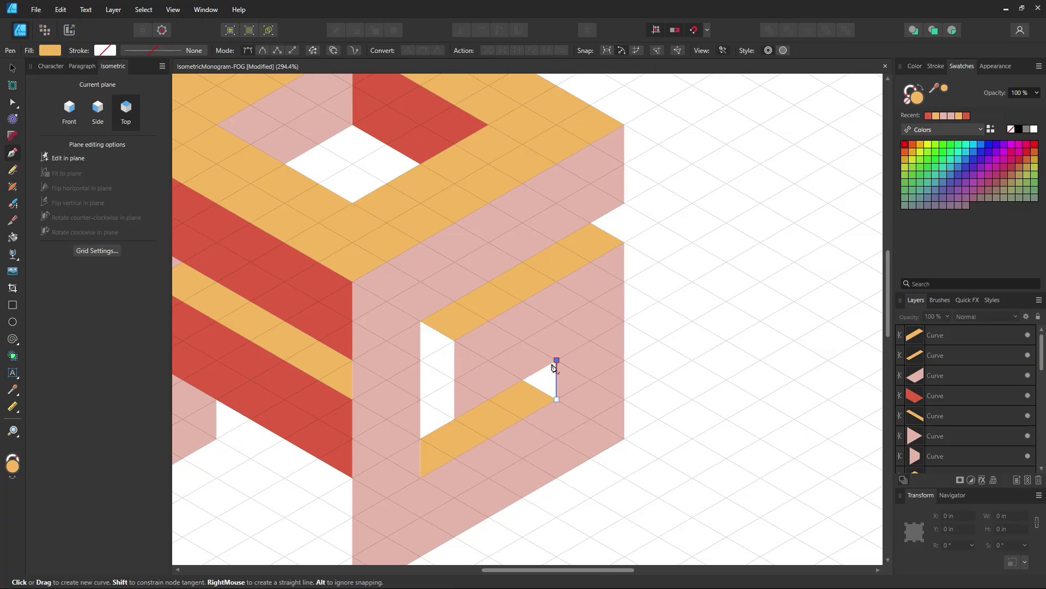
left_click(557, 360)
left_click(523, 379)
left_click(557, 399)
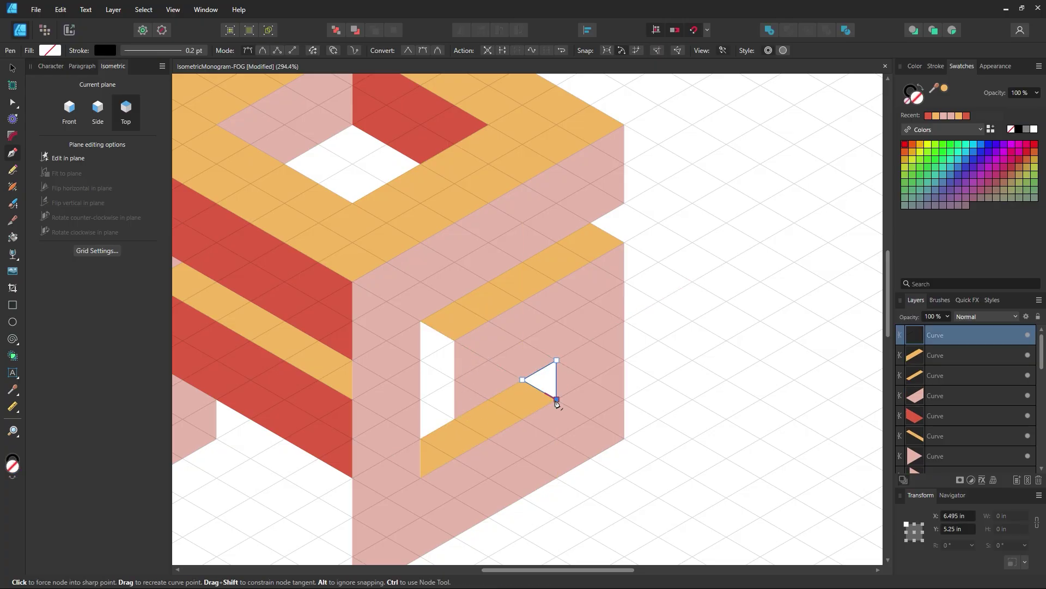
Fill the triangle in the G's slot with the red sampled from the F, remove its stroke and deselect it.
key("i")
left_click(330, 411)
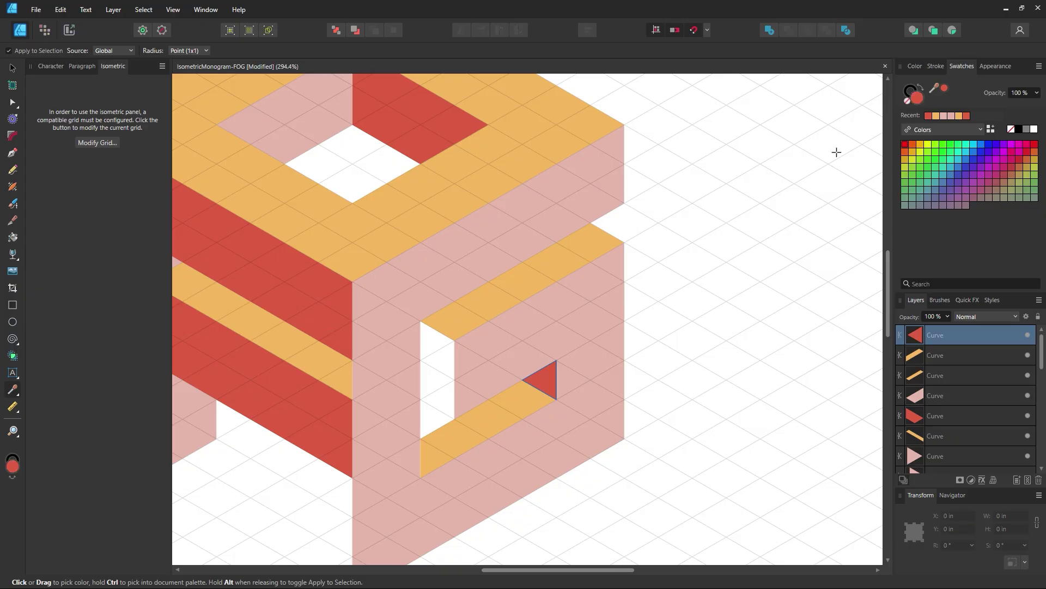
left_click(906, 101)
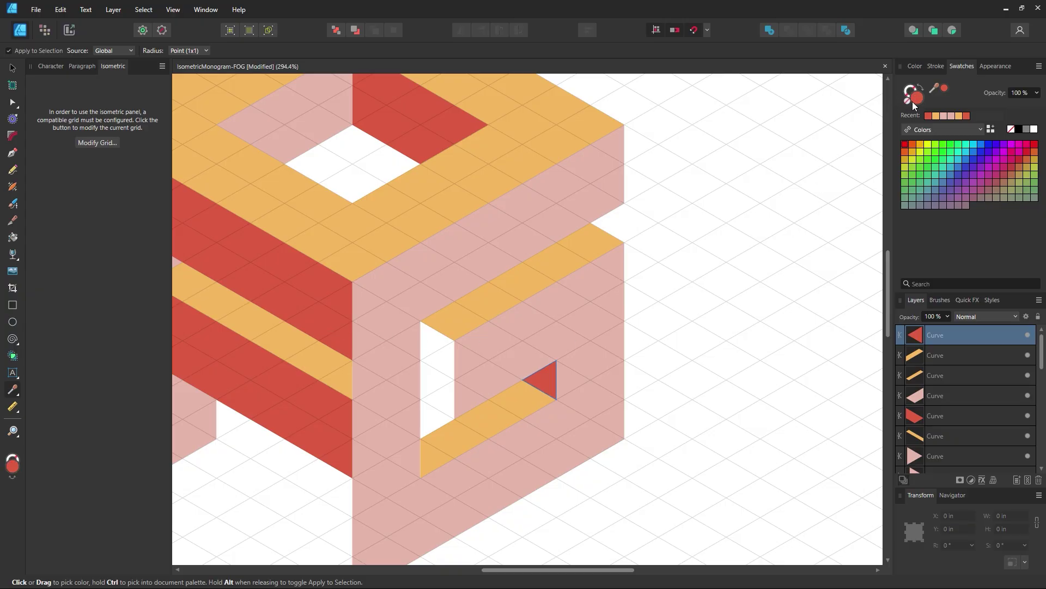
left_click(15, 69)
left_click(333, 175)
On the Side plane, draw a red rectangle about 0.3 × 0.6 in as the end face of the G's inner arm, then deselect it.
key("z")
left_click(450, 256, "alt")
left_click(450, 257, "alt")
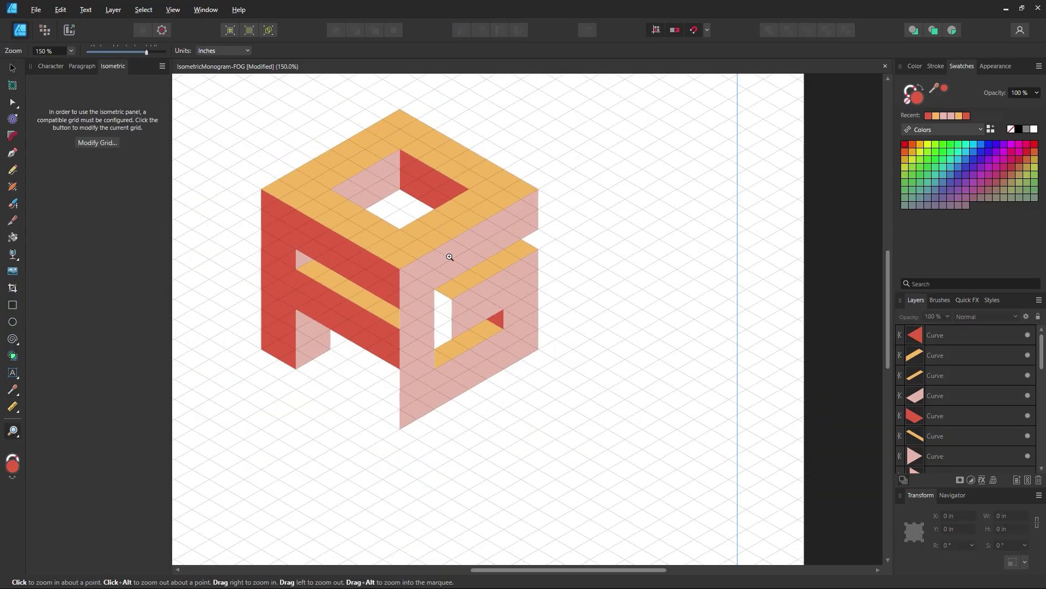
left_click_drag(450, 257, 484, 299)
left_click_drag(485, 371, 497, 394)
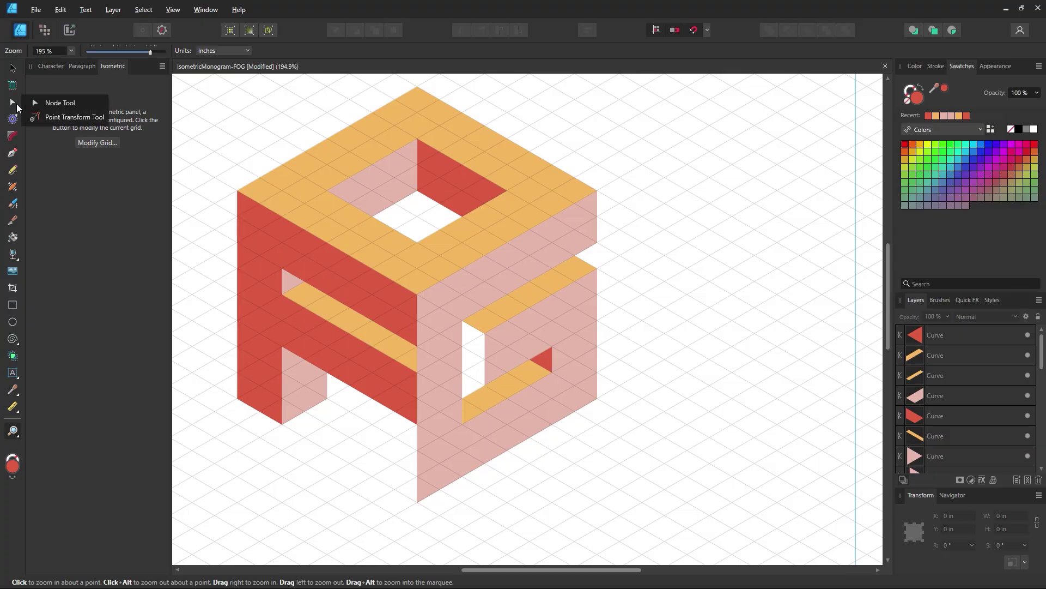
left_click(13, 102)
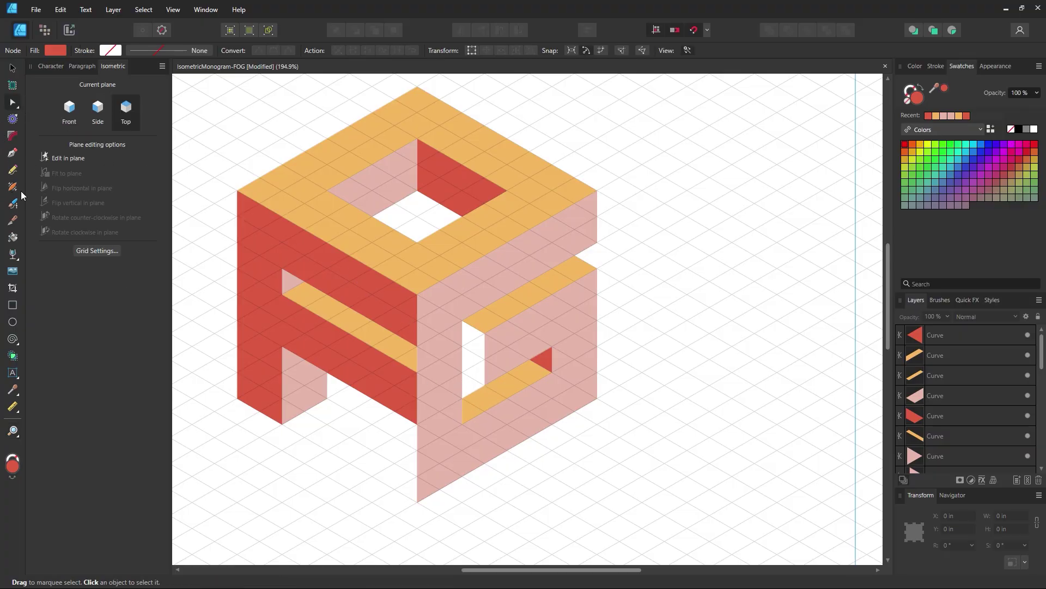
left_click(13, 305)
left_click(98, 107)
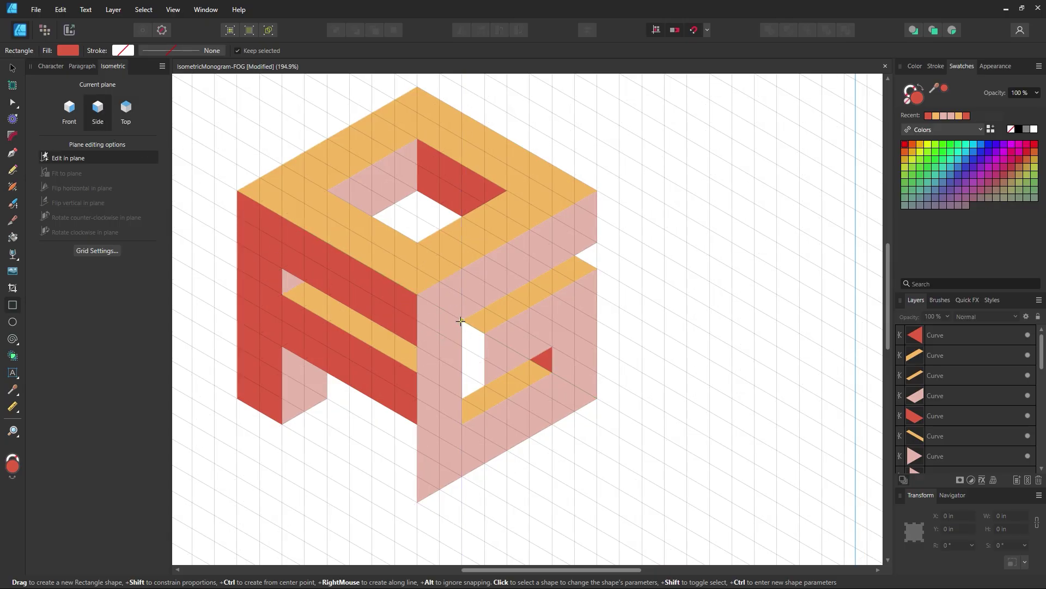
left_click_drag(461, 321, 484, 384)
left_click(12, 68)
key("ctrl+d")
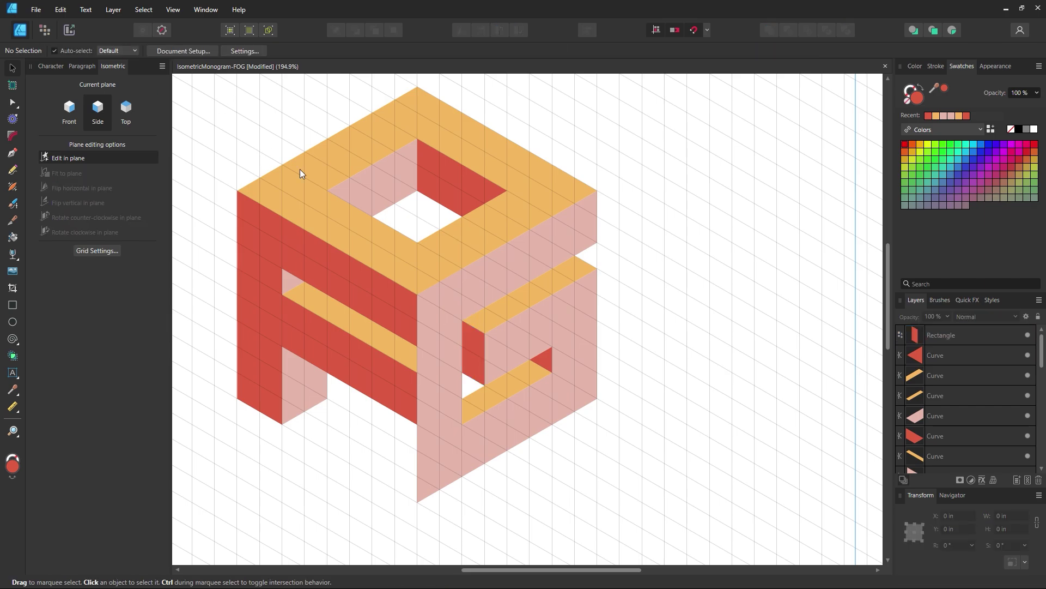
Add a node to the orange slot floor below the red end face and raise the floor's upper-left corner to close the white gap.
key("z")
left_click(515, 354)
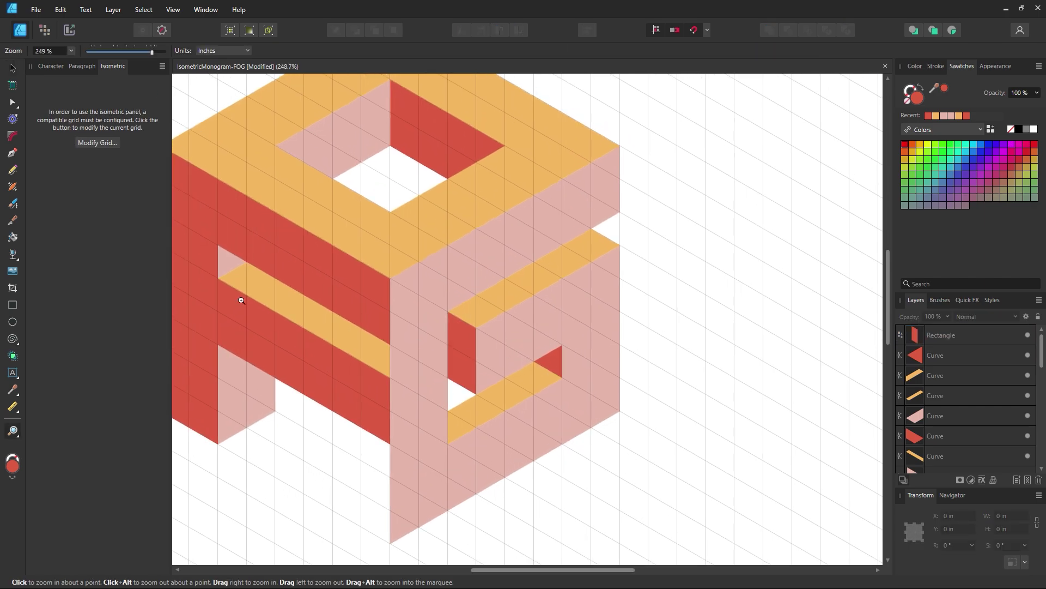
left_click(12, 102)
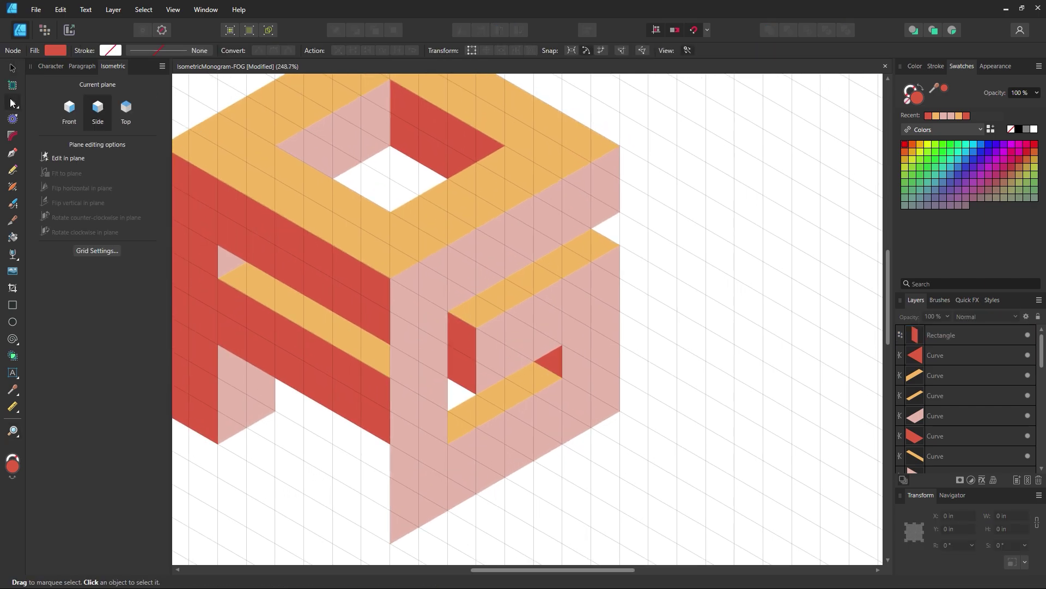
left_click(470, 402)
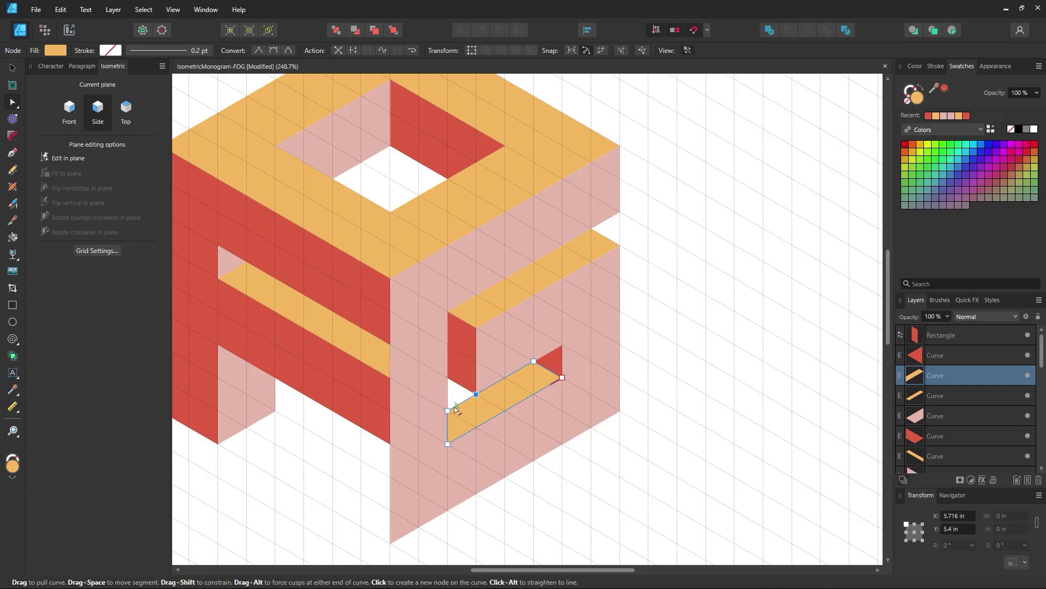
left_click_drag(448, 411, 447, 381)
left_click(632, 355)
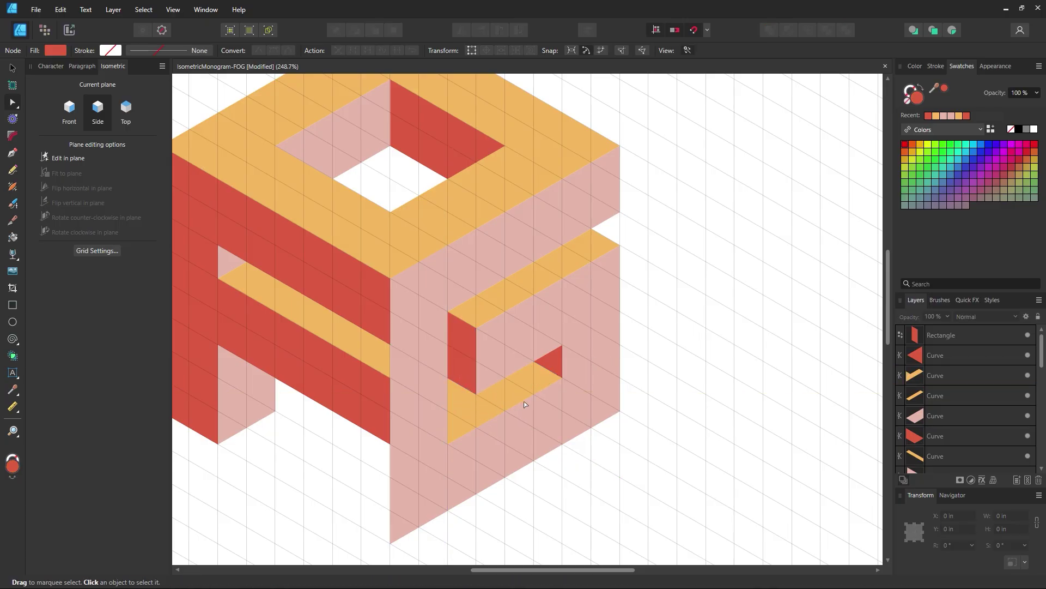
left_click(136, 118)
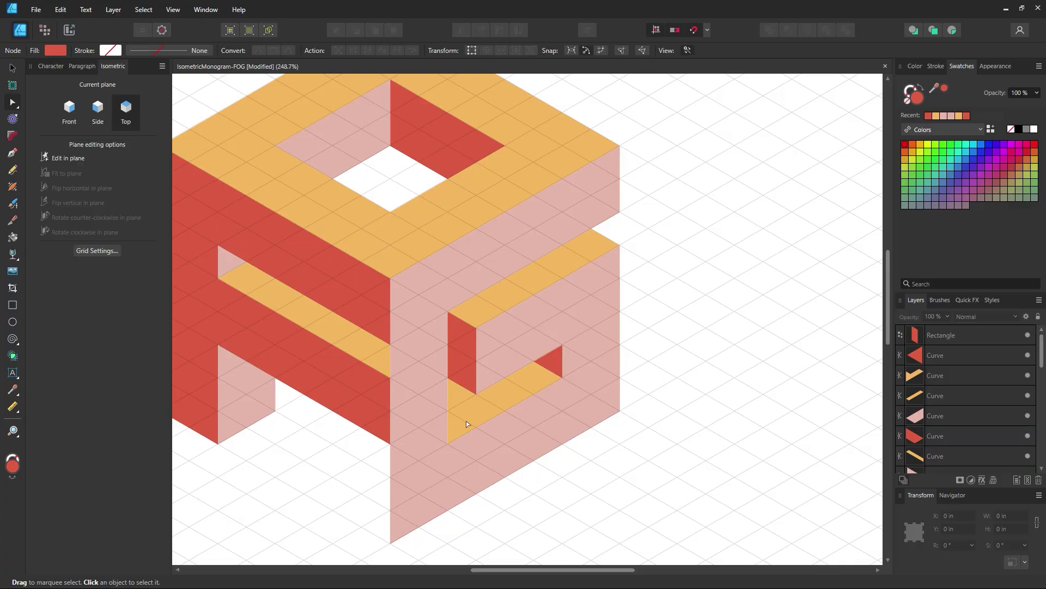
key("z")
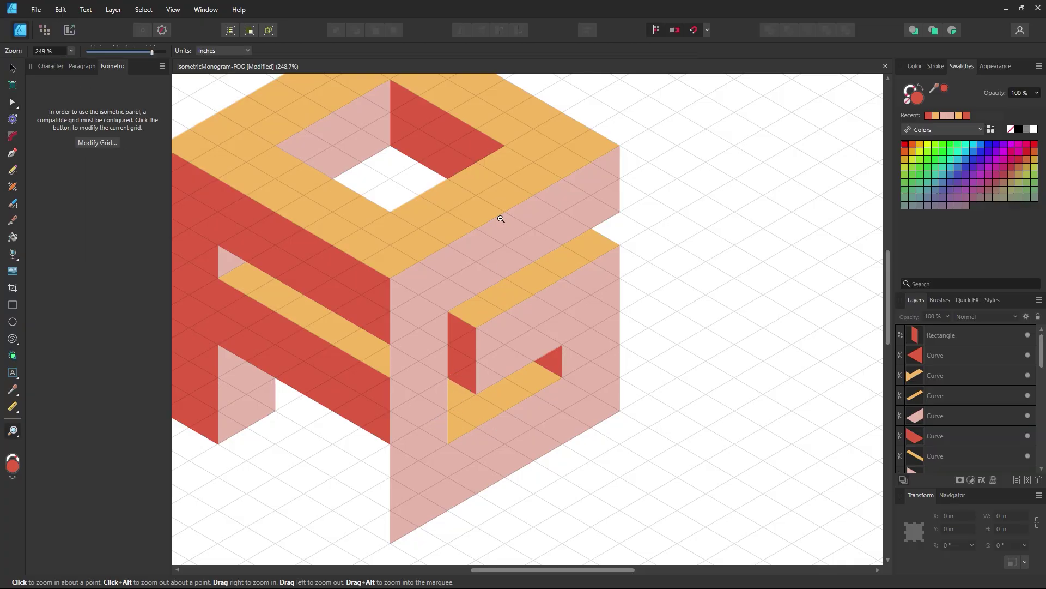
left_click(500, 218, "alt")
left_click(500, 218, "alt")
left_click(500, 218, "alt")
left_click_drag(466, 246, 522, 320)
left_click(12, 69)
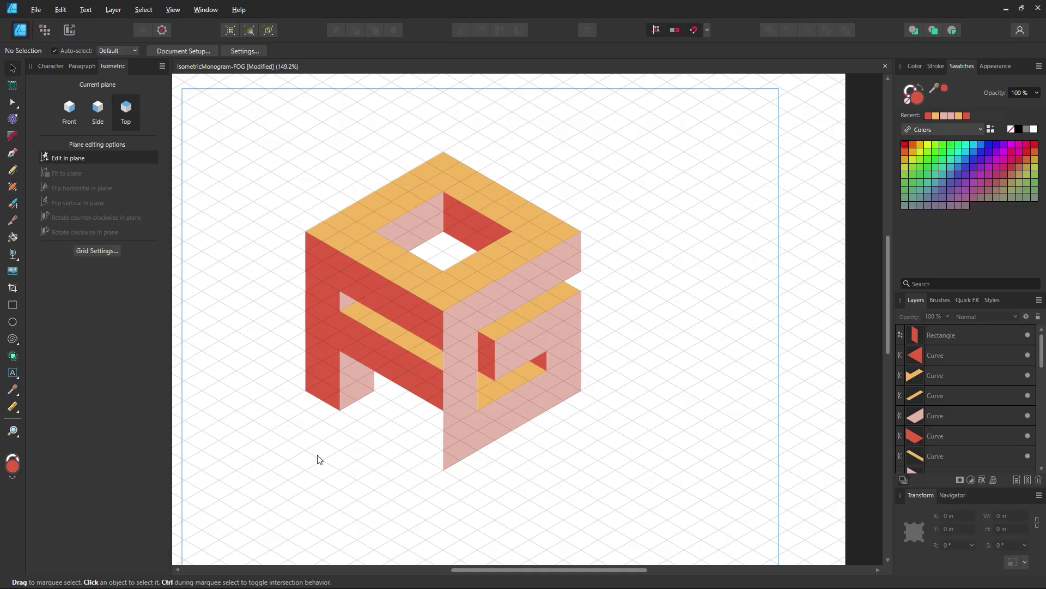
left_click(13, 432)
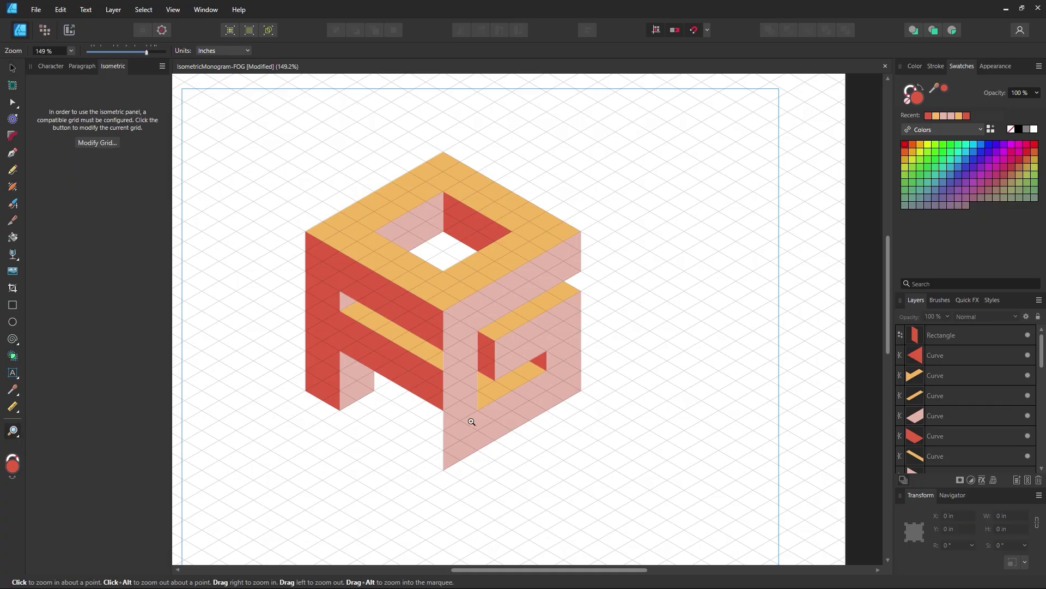
mouse_move(472, 421)
left_mouse_down()
mouse_move(493, 428)
mouse_move(477, 411)
left_mouse_up()
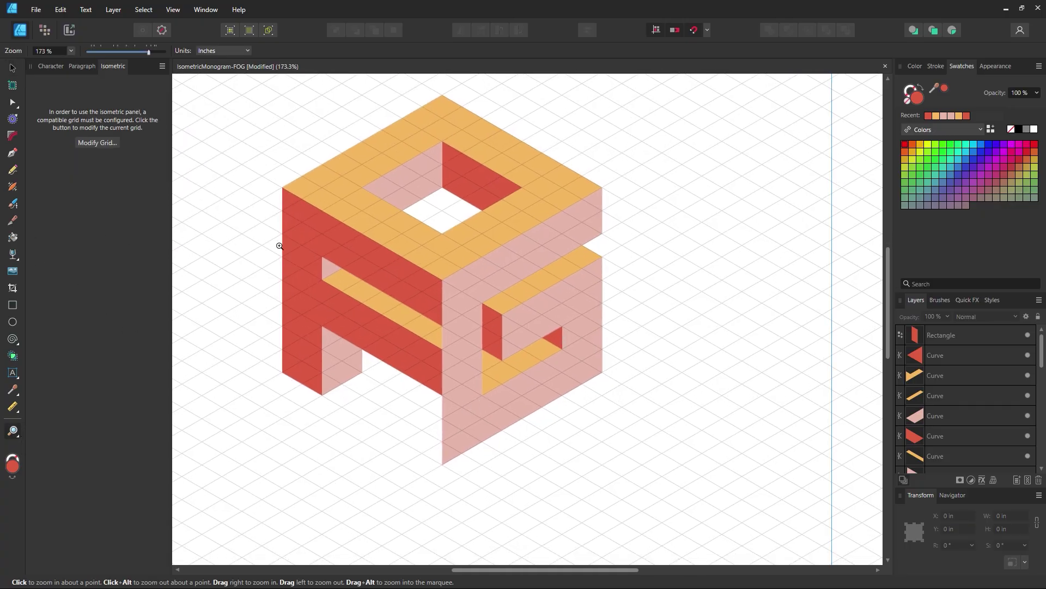
left_click(12, 305)
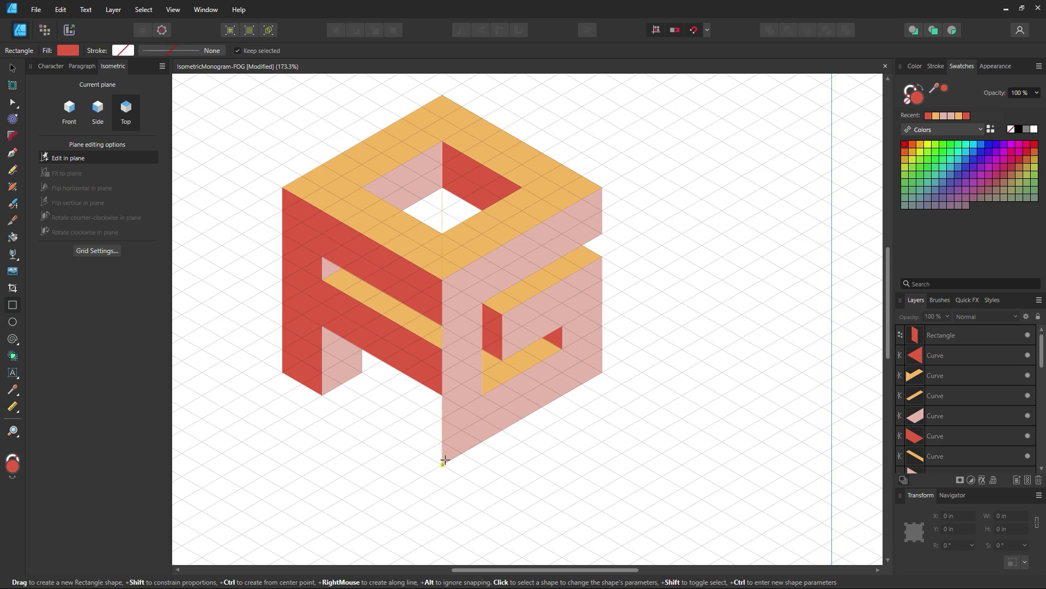
left_click_drag(442, 465, 415, 410)
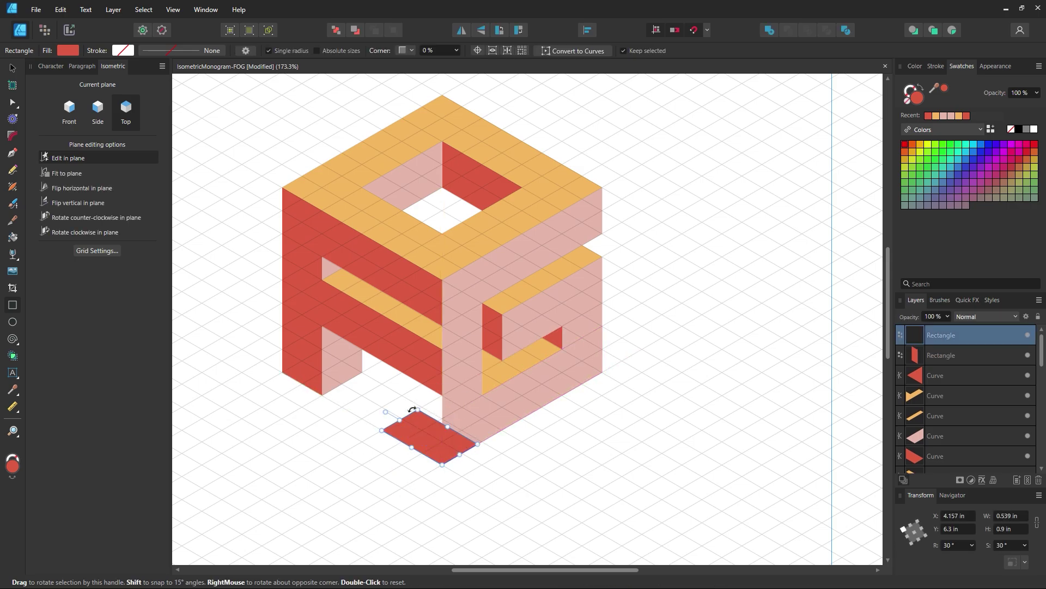
key("ctrl+z")
On the Side plane, draw a red rectangle about 0.9 in tall beneath the F, along the G's lower left edge, and deselect it.
left_click(98, 115)
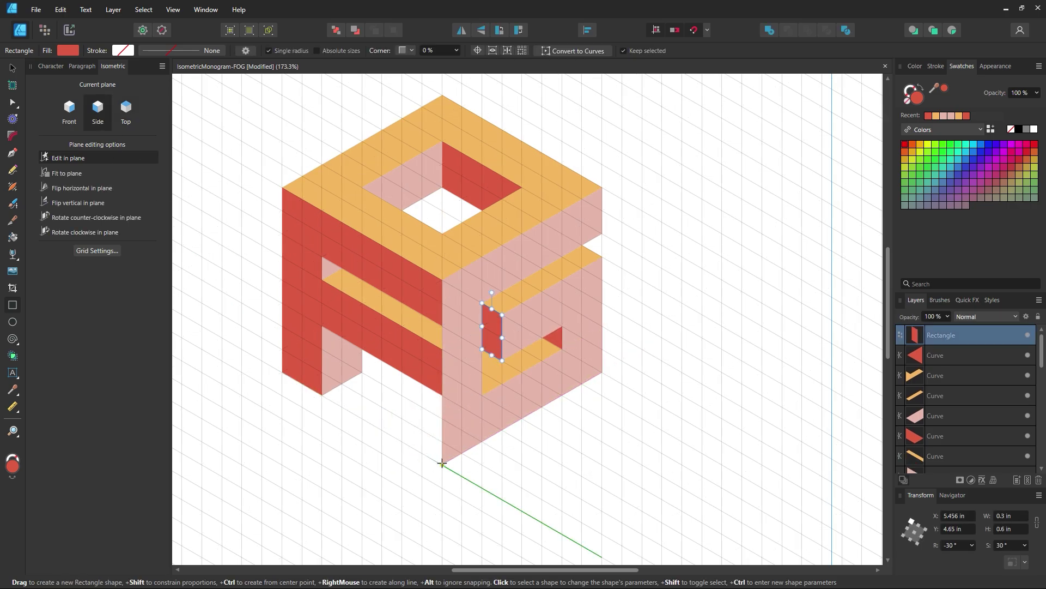
left_click_drag(441, 463, 436, 400)
left_click_drag(426, 388, 420, 385)
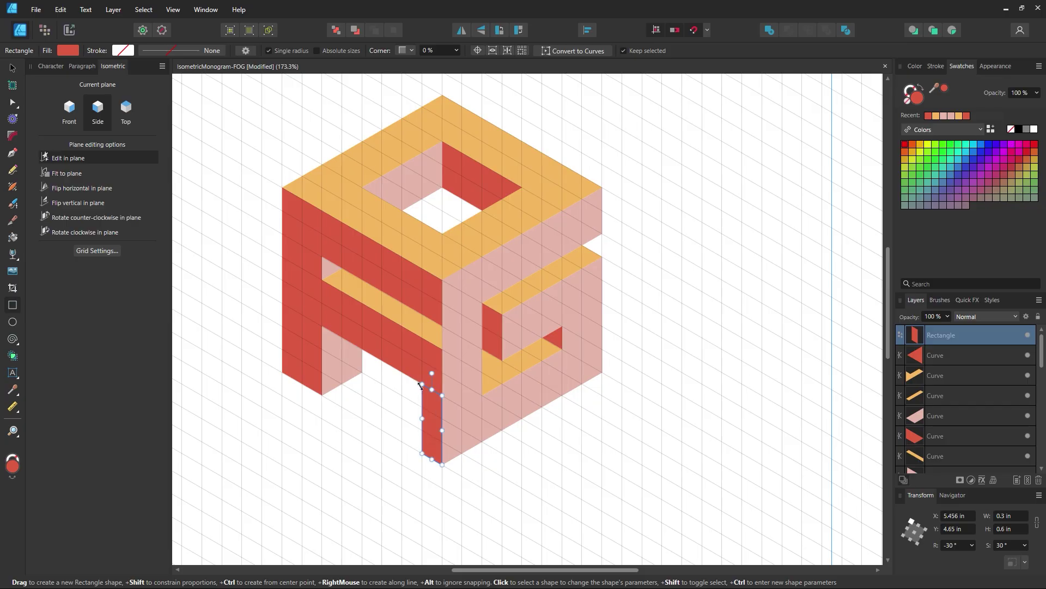
left_click(12, 68)
key("ctrl+d")
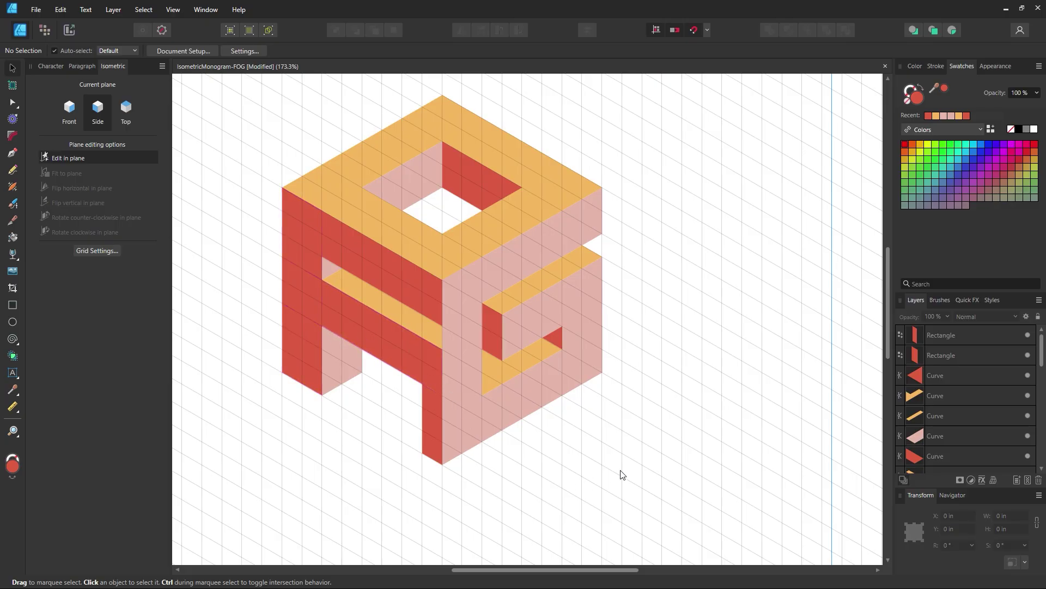
Narrow the red rectangle beside the G's lower left edge to a thin strip about 0.07 in wide and deselect it.
scroll(622, 474, "up", 1)
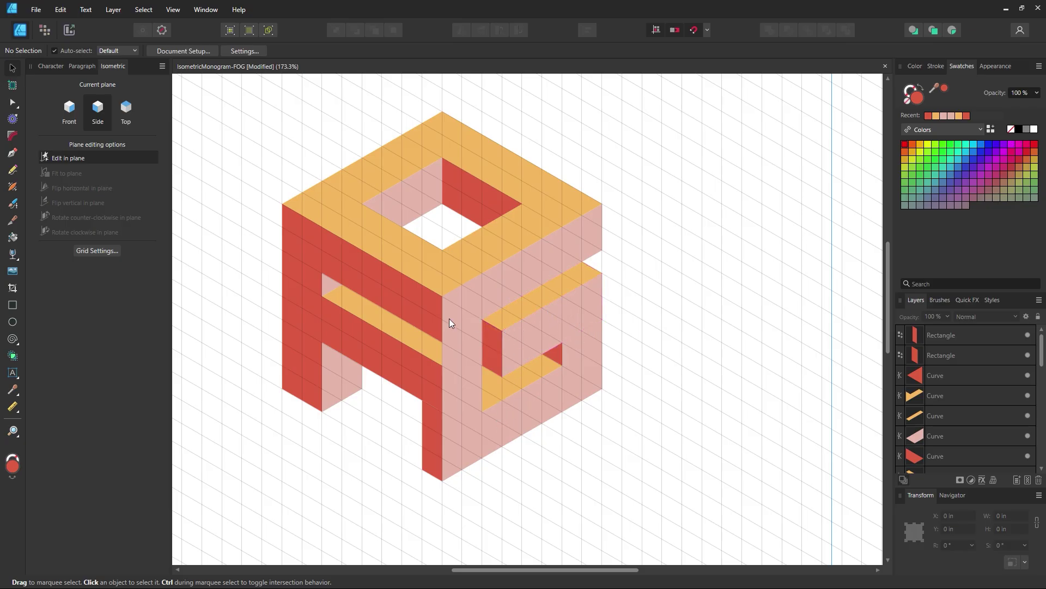
left_click(434, 429)
left_click_drag(423, 436, 437, 444)
left_click(561, 465)
Hide the isometric grid in the grid and snapping axis settings.
key("z")
left_click(588, 250, "alt")
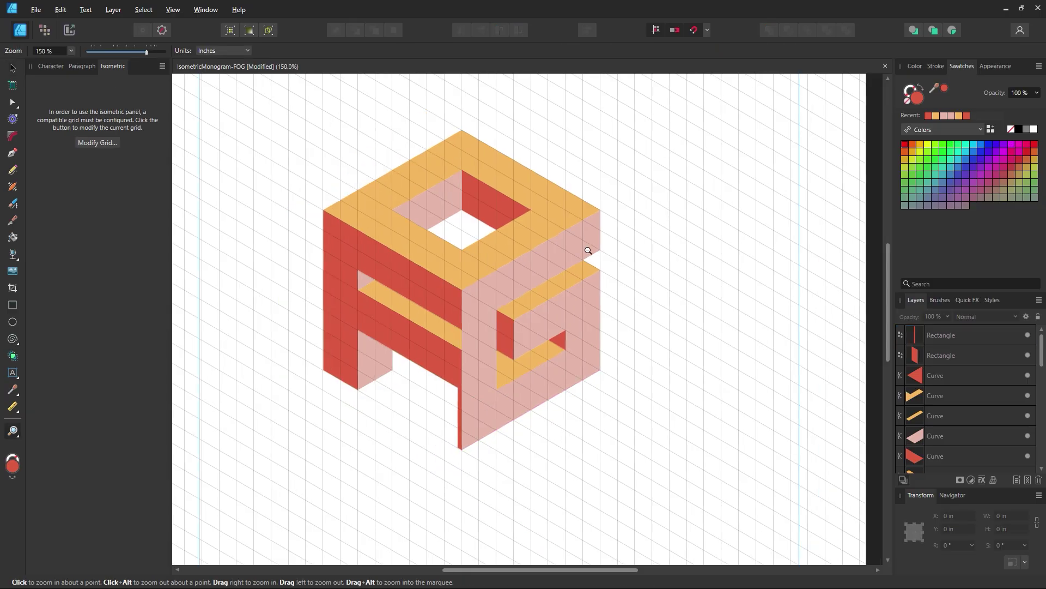
left_click(588, 251, "alt")
left_click(588, 251)
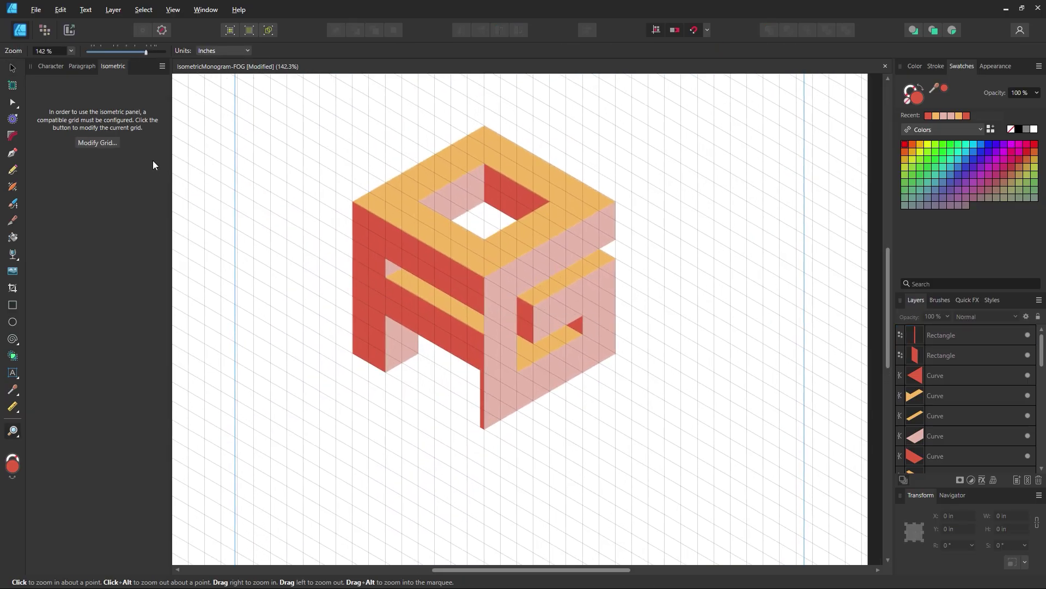
left_click(114, 144)
left_click(394, 124)
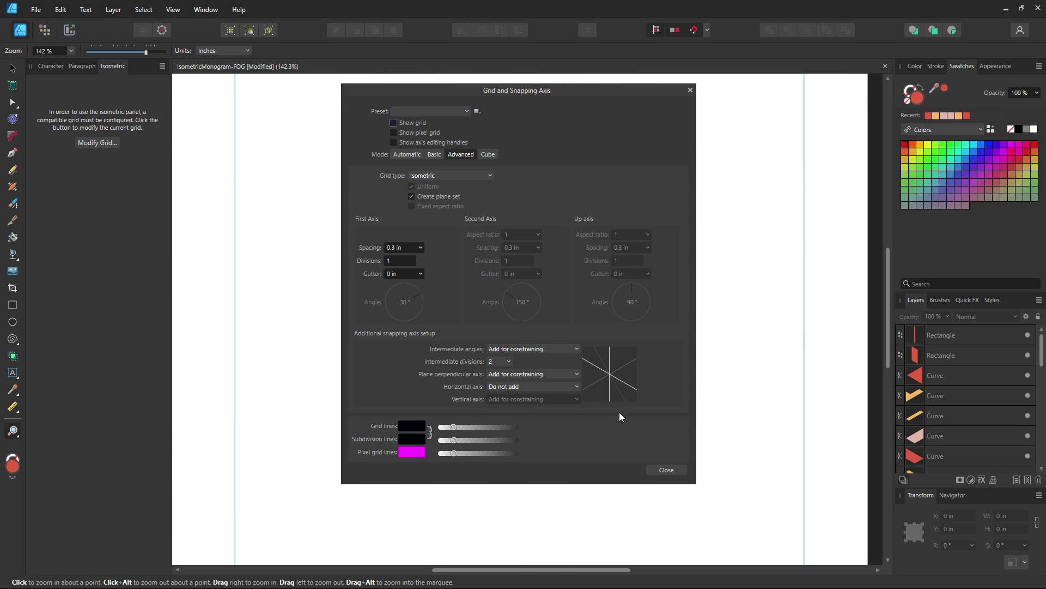
left_click(665, 469)
Move the thin red strip away from the G's lower left edge into the empty space below the F.
left_click(549, 269, "alt")
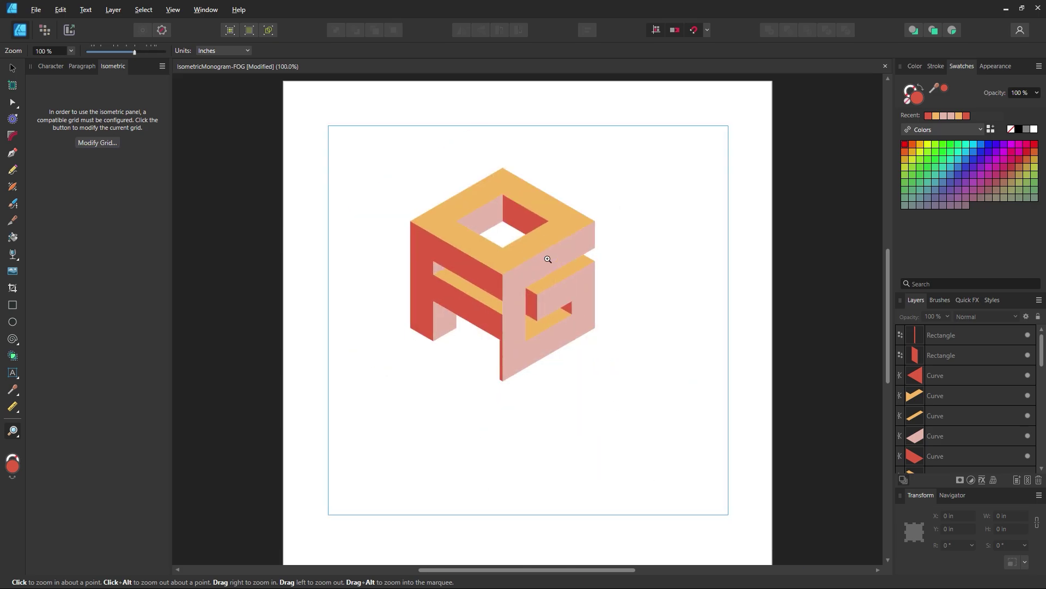
left_click_drag(547, 264, 570, 299)
left_click(11, 68)
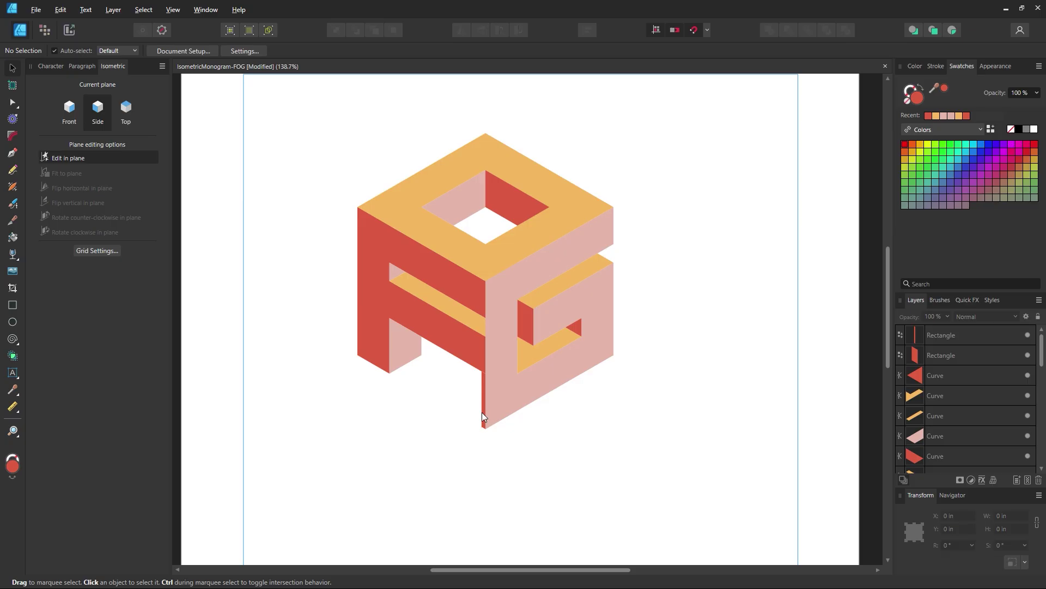
left_click_drag(481, 412, 432, 426)
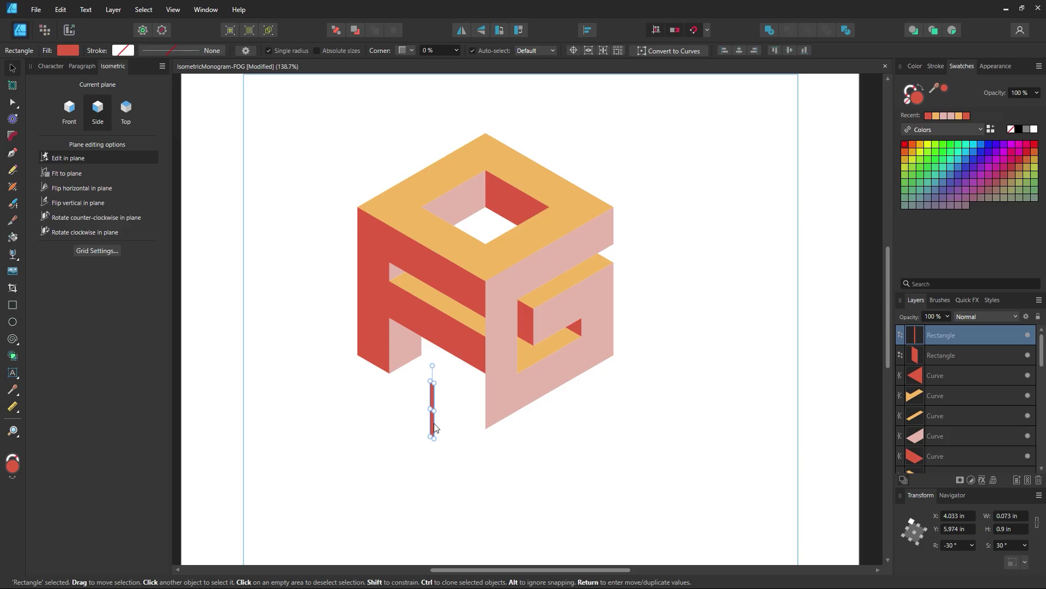
Delete the thin red strip in the empty space below the F and leave nothing selected.
key("Delete")
left_click(468, 449)
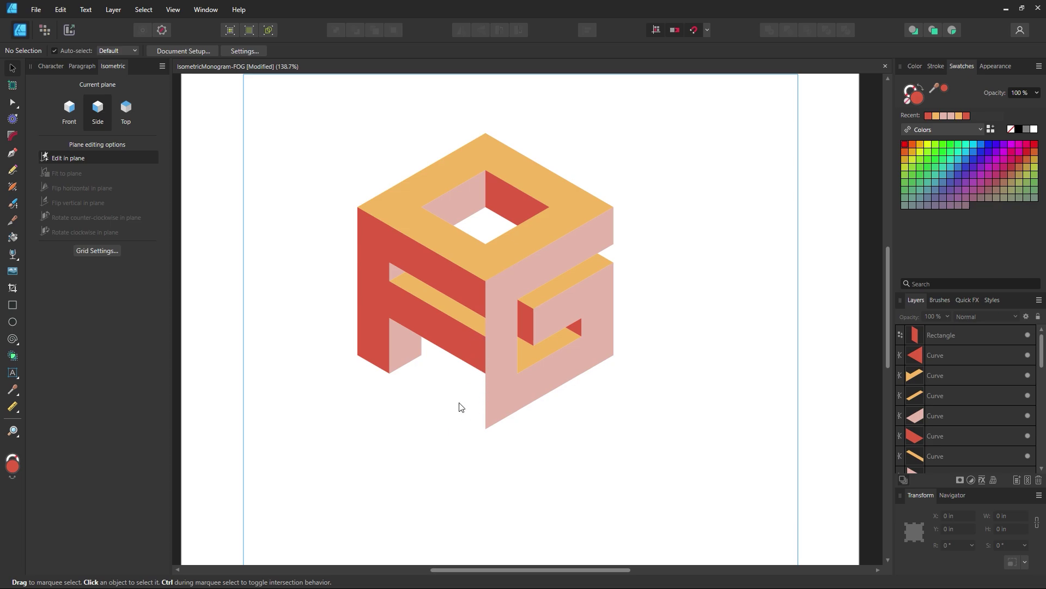
left_click_drag(466, 376, 505, 445)
left_click_drag(448, 361, 541, 451)
key("z")
left_click(541, 243, "alt")
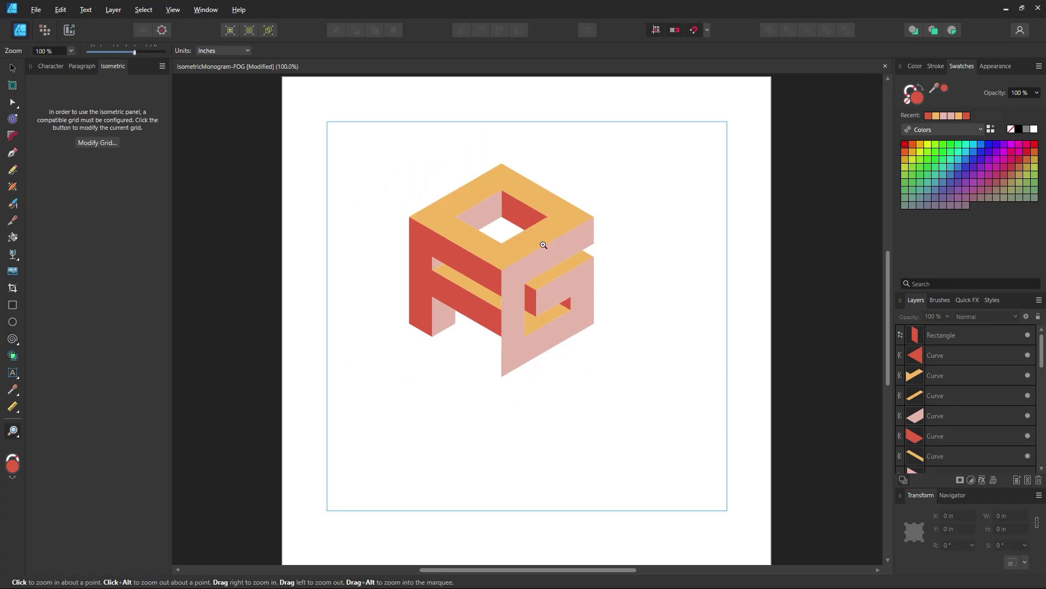
key("space")
left_click_drag(542, 243, 541, 267)
left_click(12, 68)
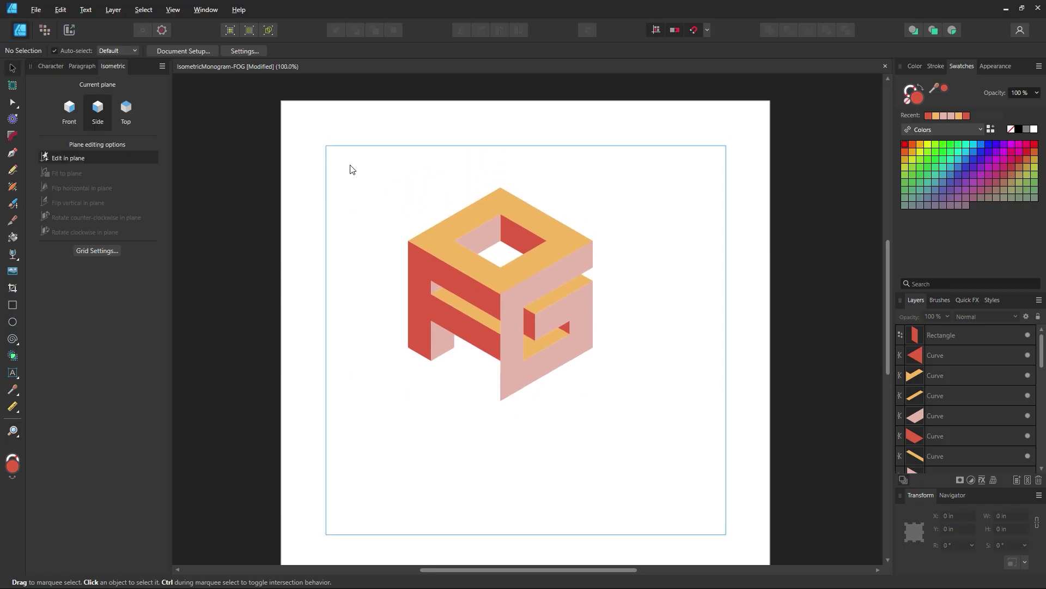
left_click(427, 244)
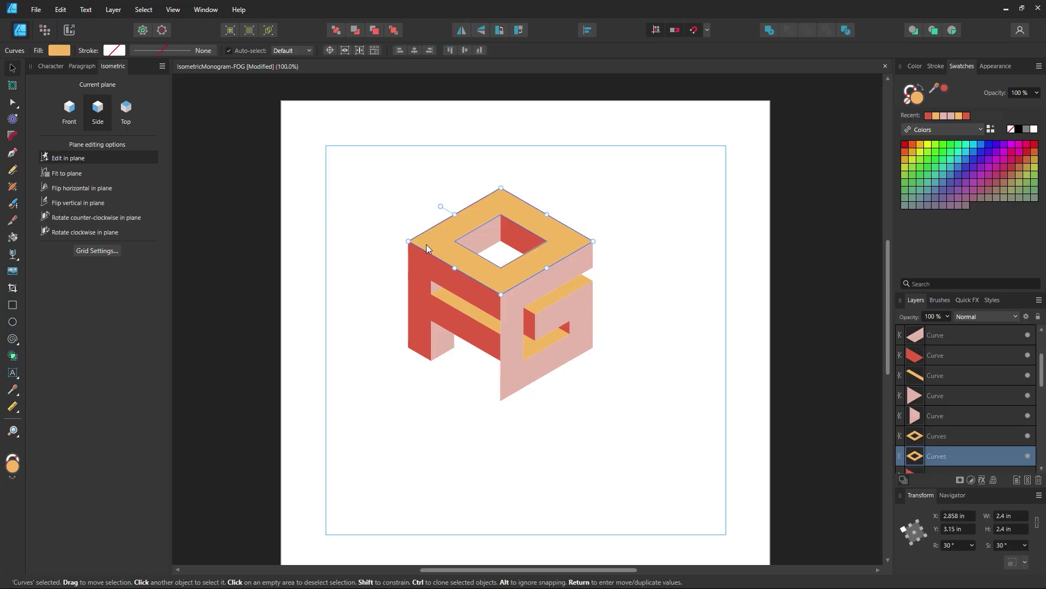
left_click(581, 327)
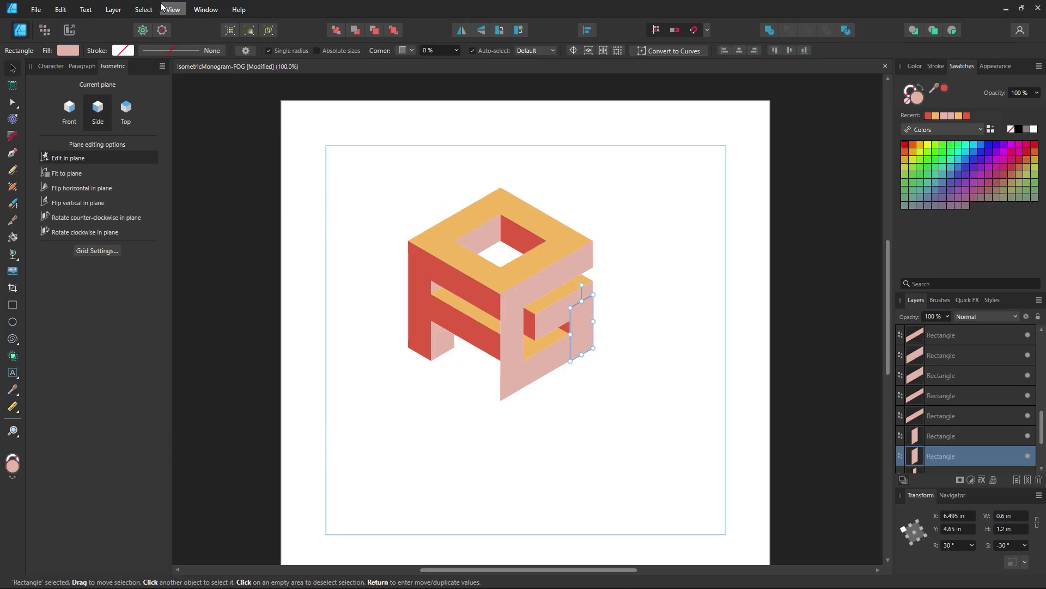
left_click(520, 282)
left_click(529, 292)
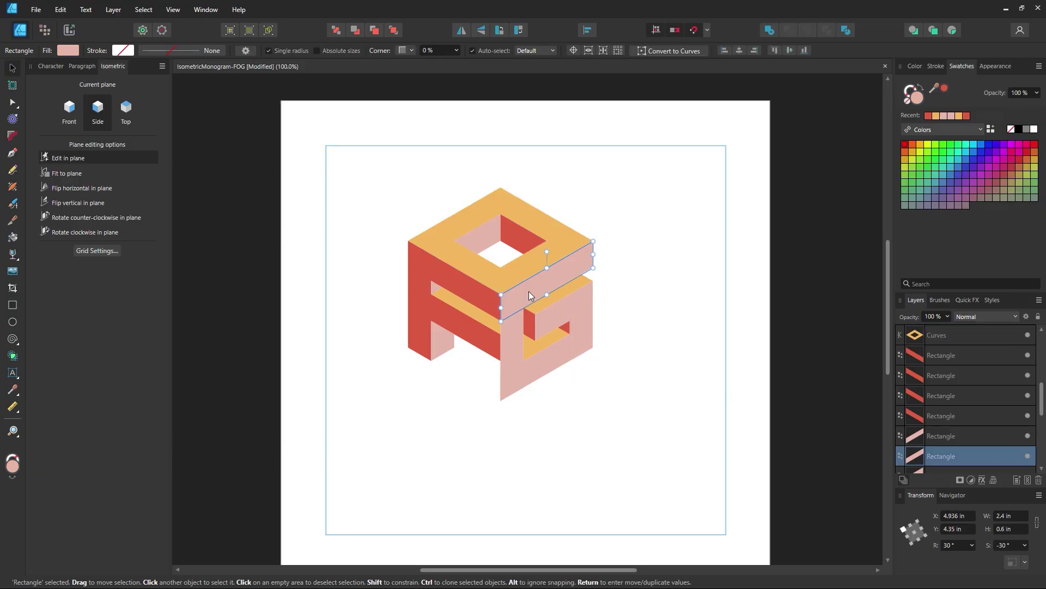
left_click(612, 322)
key("z")
left_click_drag(584, 310, 568, 376)
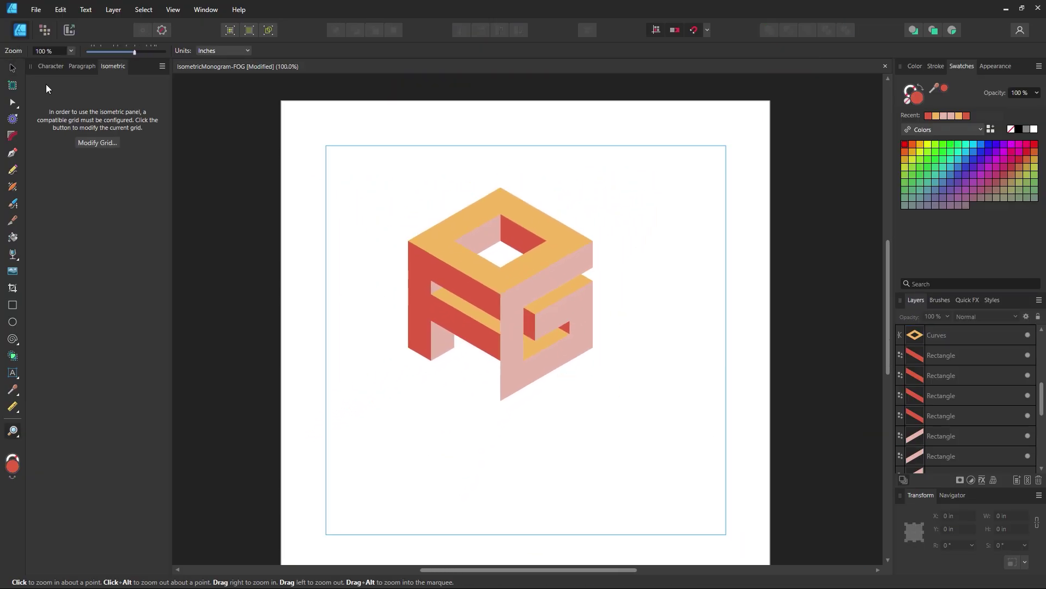
left_click(20, 70)
Select all objects sharing the pale pink fill of the G, recolor them a light peach, and deselect them.
left_click(579, 320)
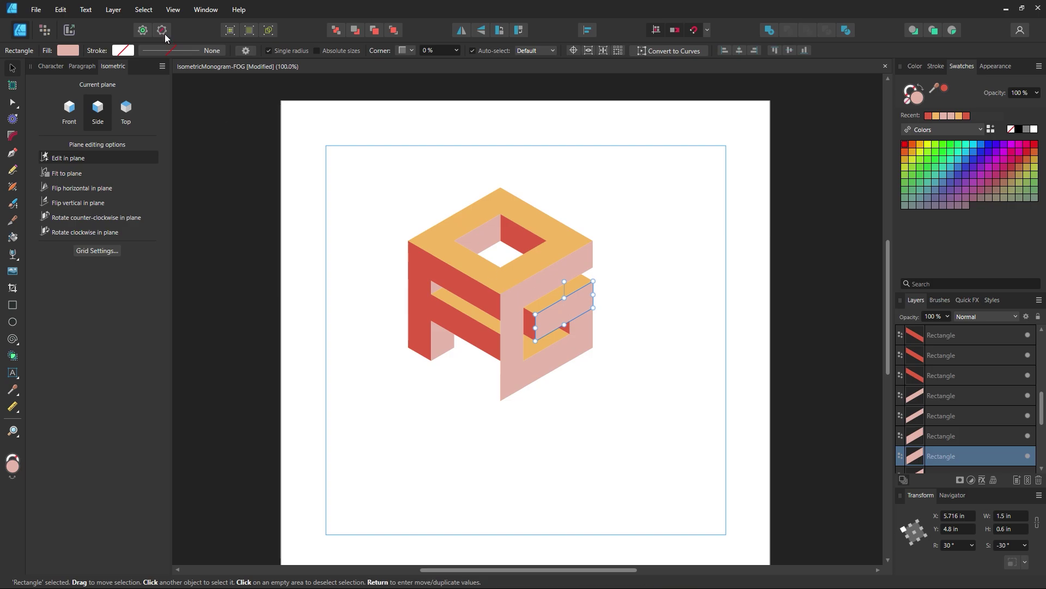
left_click(144, 10)
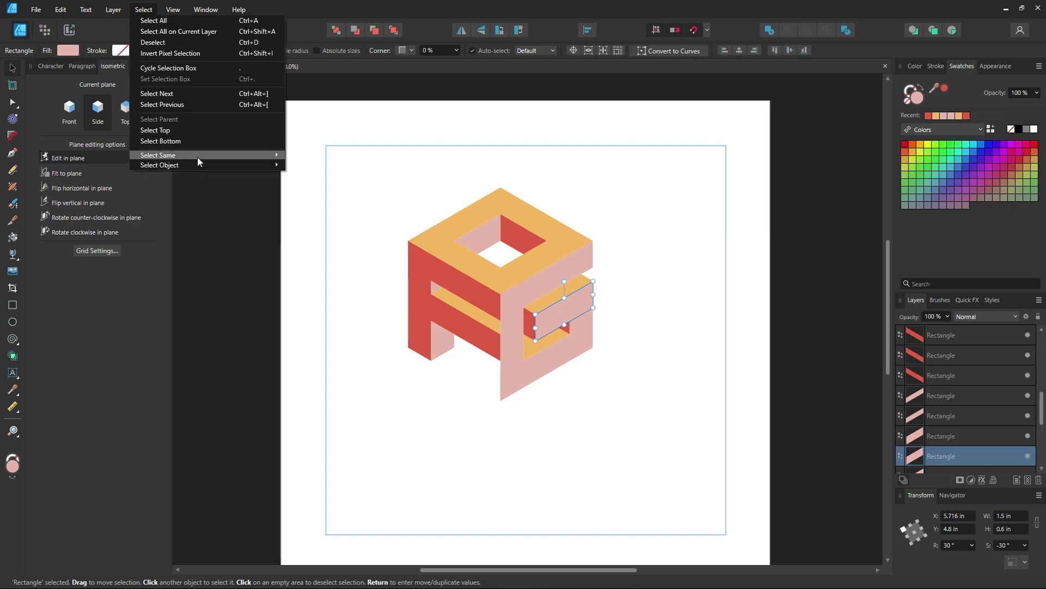
mouse_move(198, 157)
left_click(310, 158)
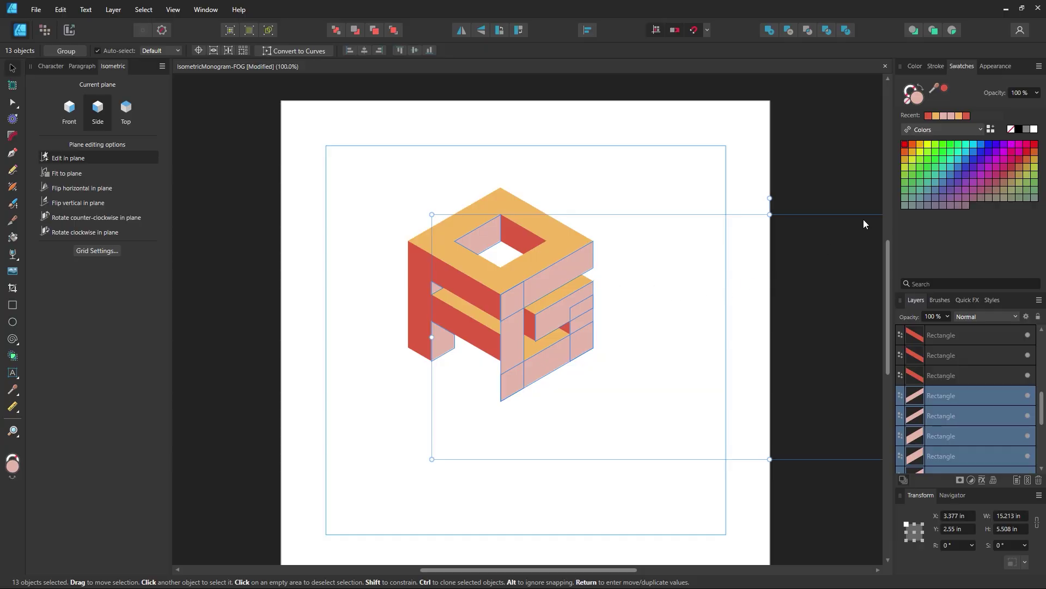
double_click(914, 96)
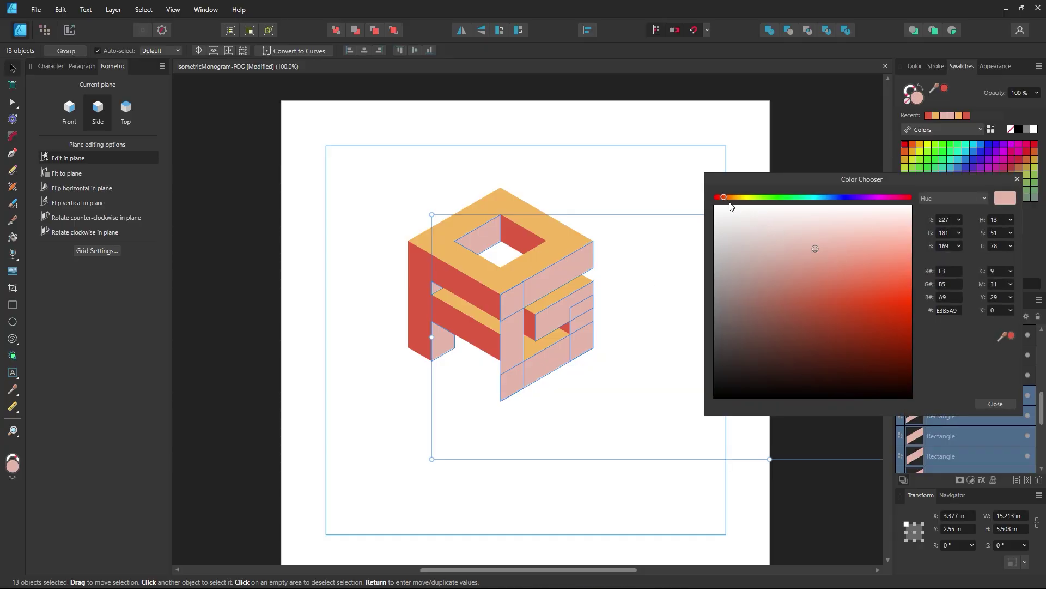
left_click_drag(730, 199, 731, 199)
left_click_drag(814, 249, 852, 231)
left_click(990, 404)
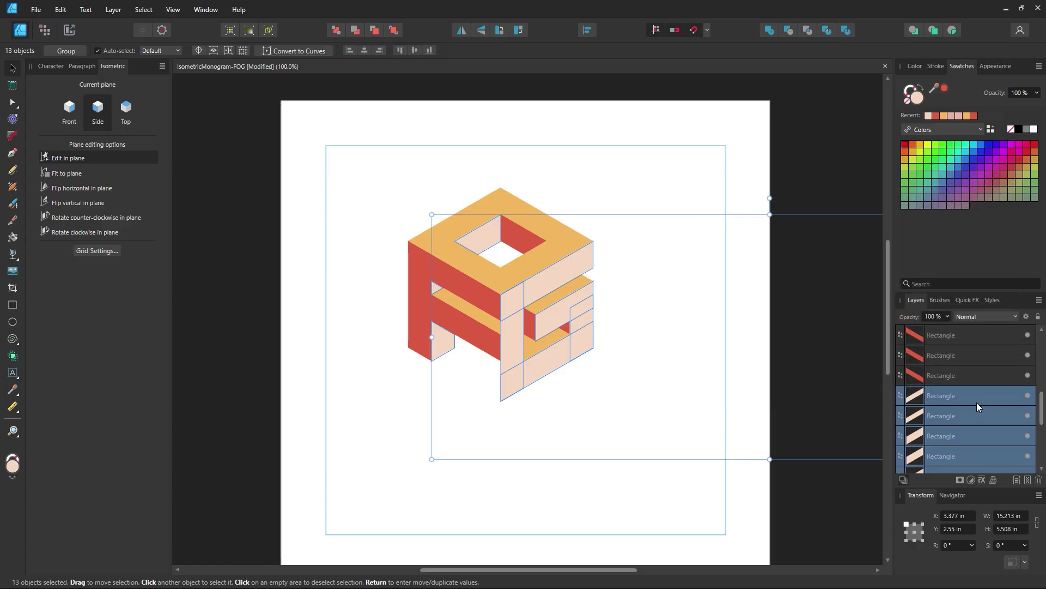
left_click(374, 360)
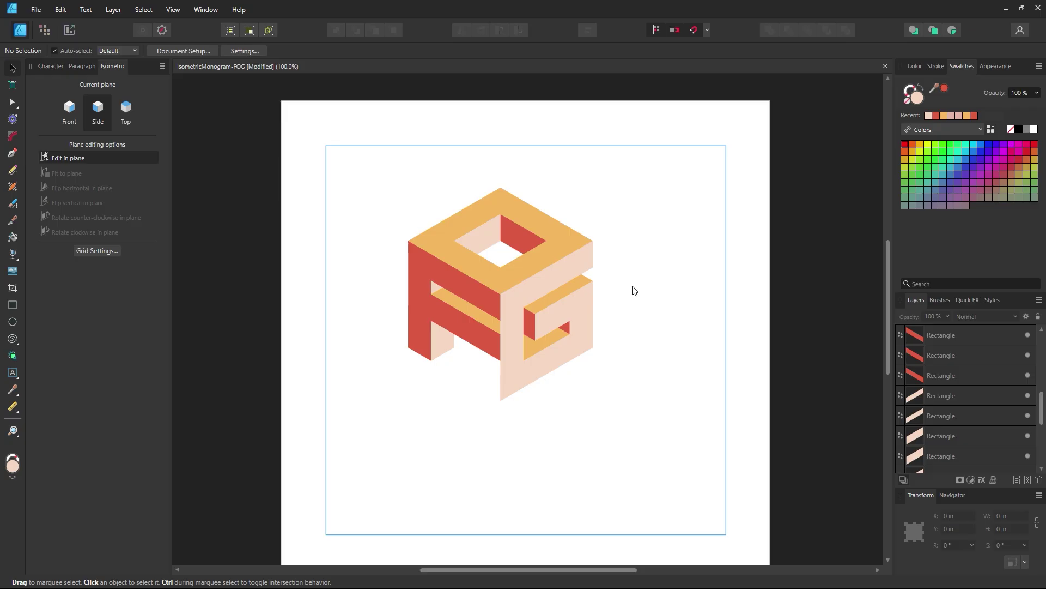
Select all objects sharing the F's red fill, recolor them dark brick red #B33F21, and deselect them.
left_click(458, 289)
left_click(144, 10)
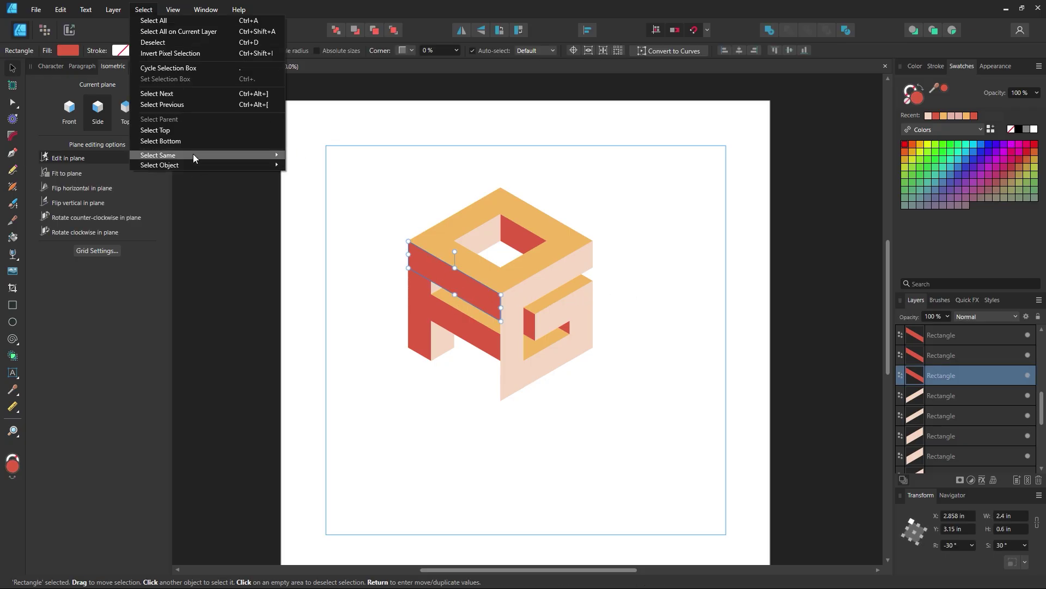
mouse_move(193, 155)
left_click(321, 158)
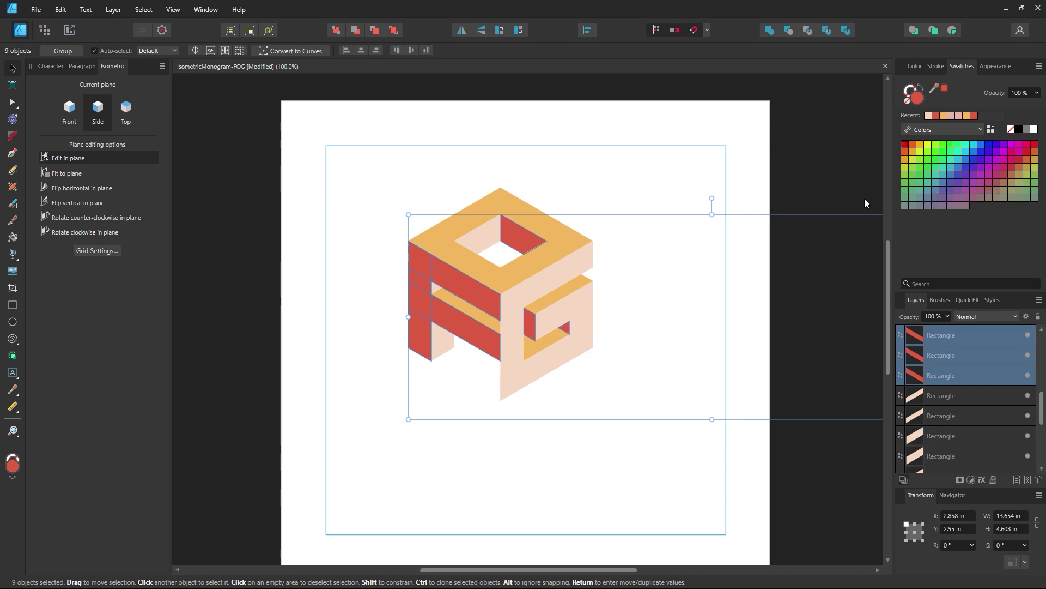
double_click(914, 98)
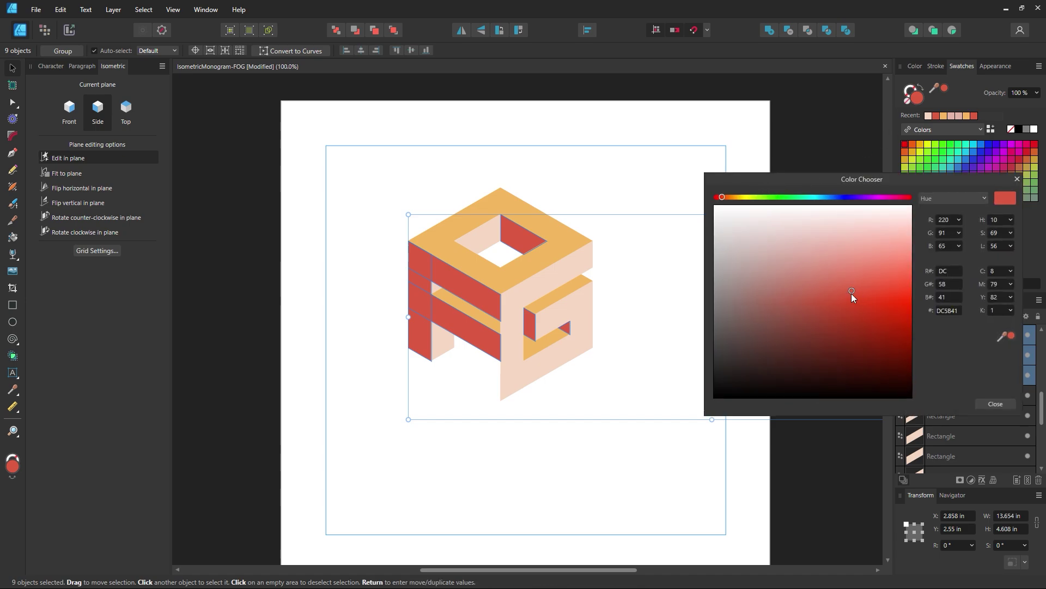
left_click_drag(854, 297, 877, 298)
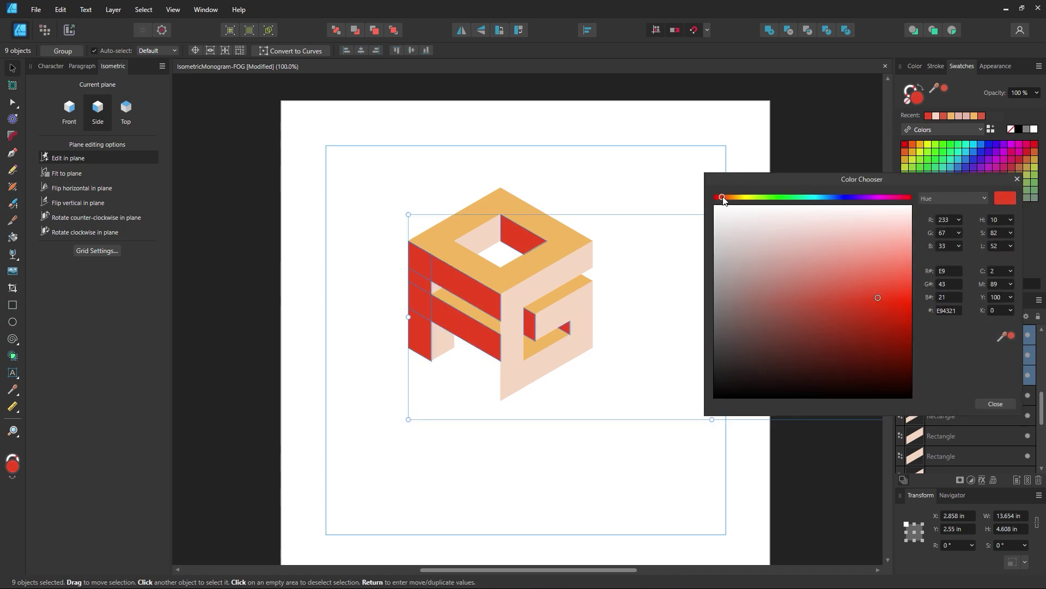
left_click_drag(723, 197, 721, 198)
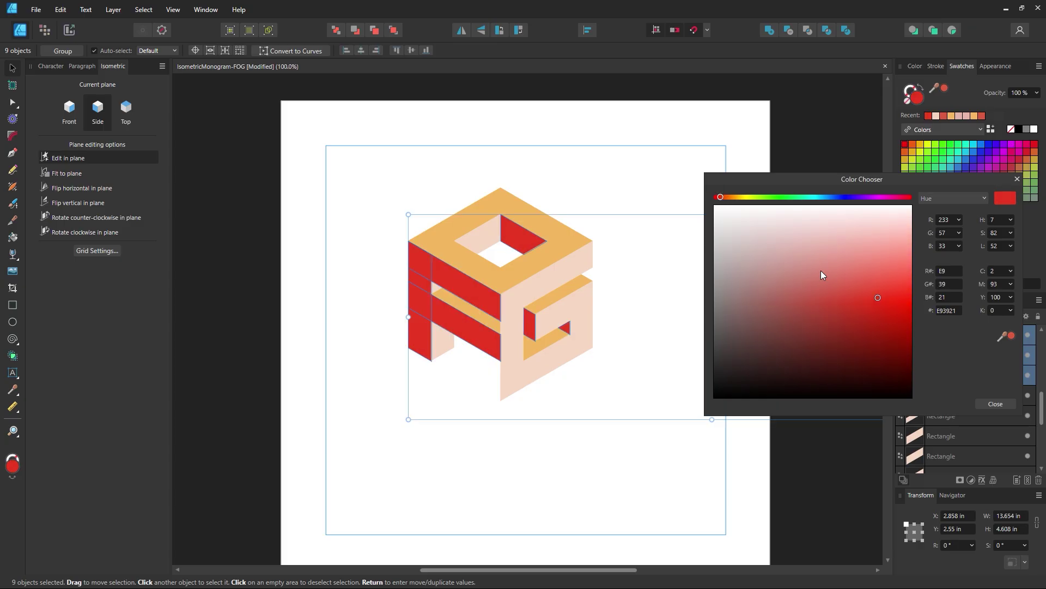
left_click_drag(886, 301, 897, 301)
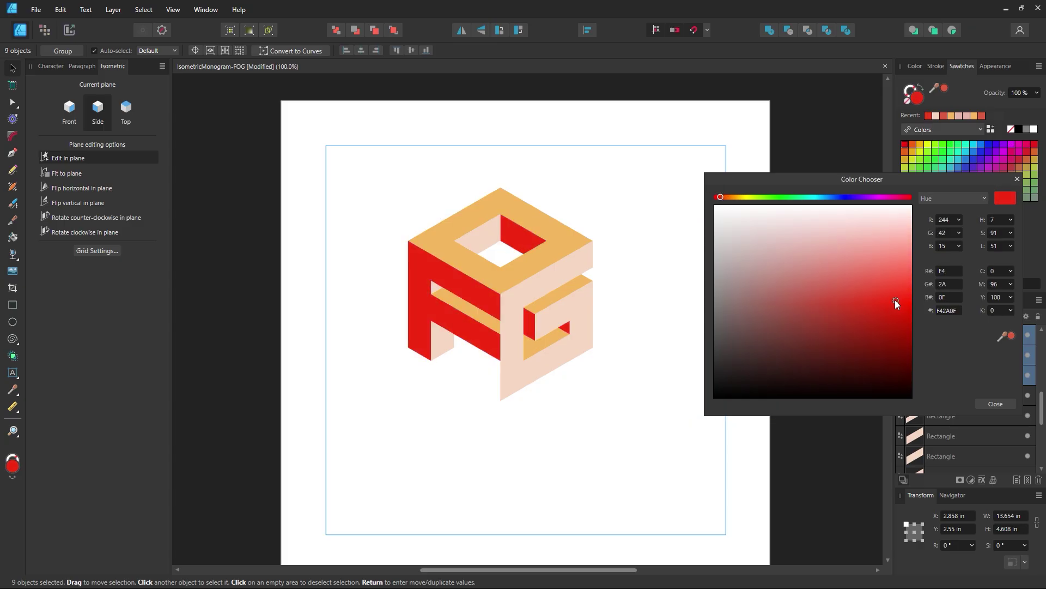
left_click_drag(720, 198, 723, 198)
left_click_drag(871, 293, 848, 316)
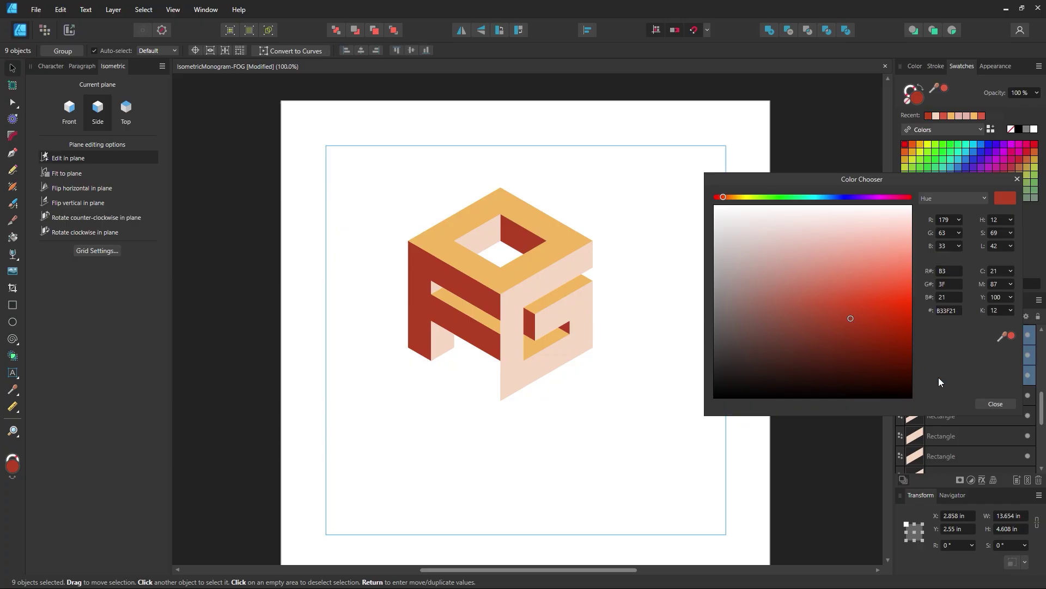
left_click(995, 404)
left_click(657, 249)
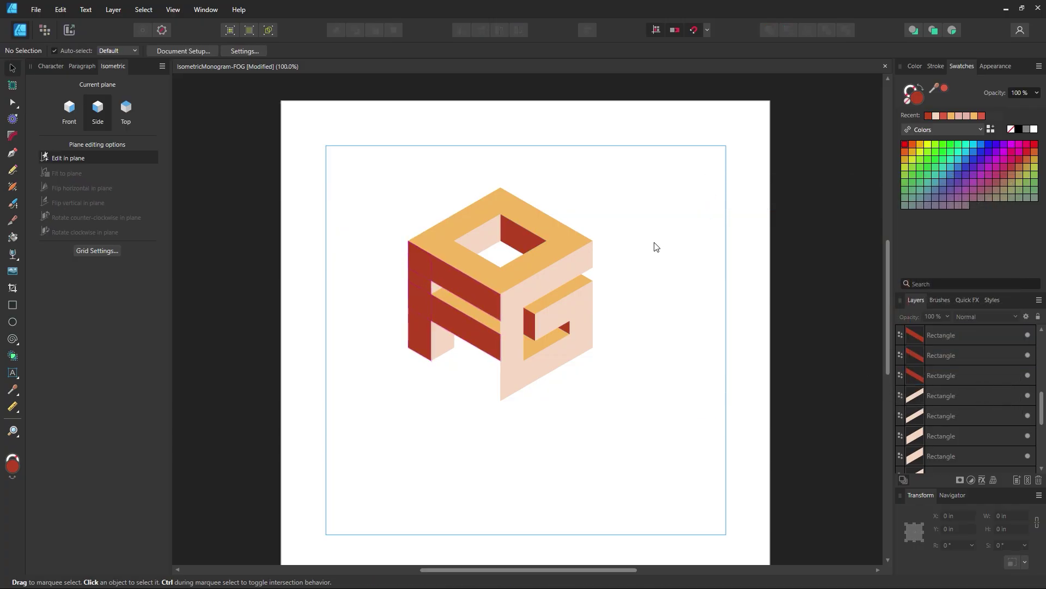
Select all objects sharing the O's orange fill and recolor them light orange #FBB473.
left_click(579, 239)
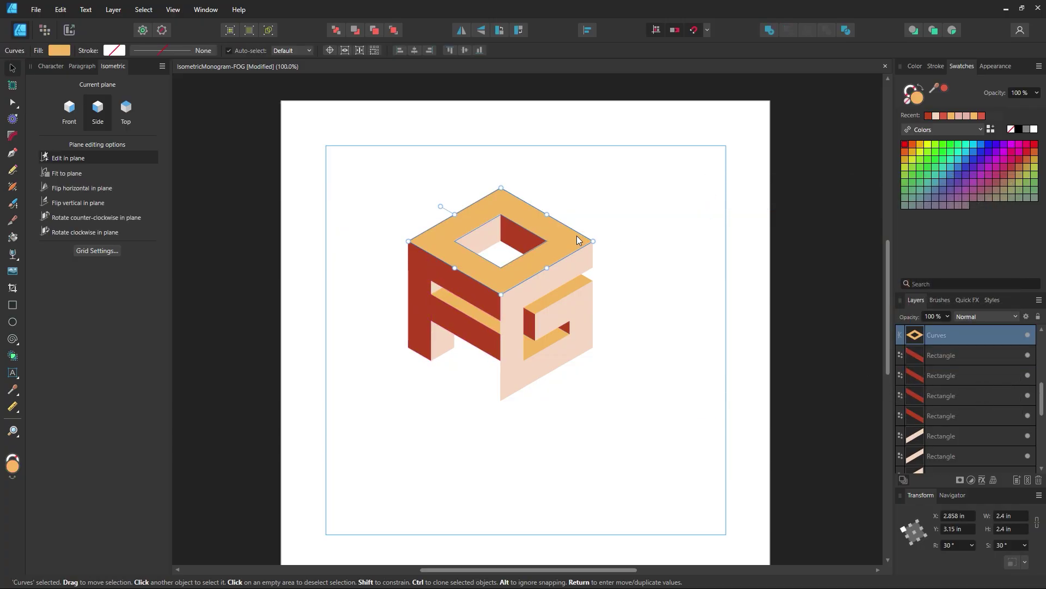
left_click(614, 206)
left_click(556, 235)
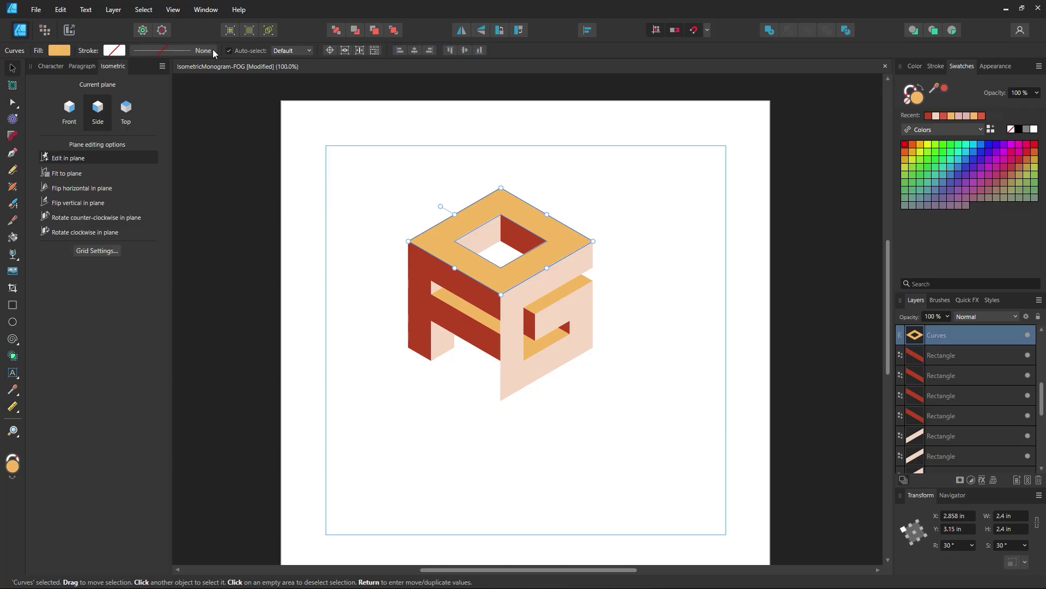
left_click(145, 9)
mouse_move(194, 154)
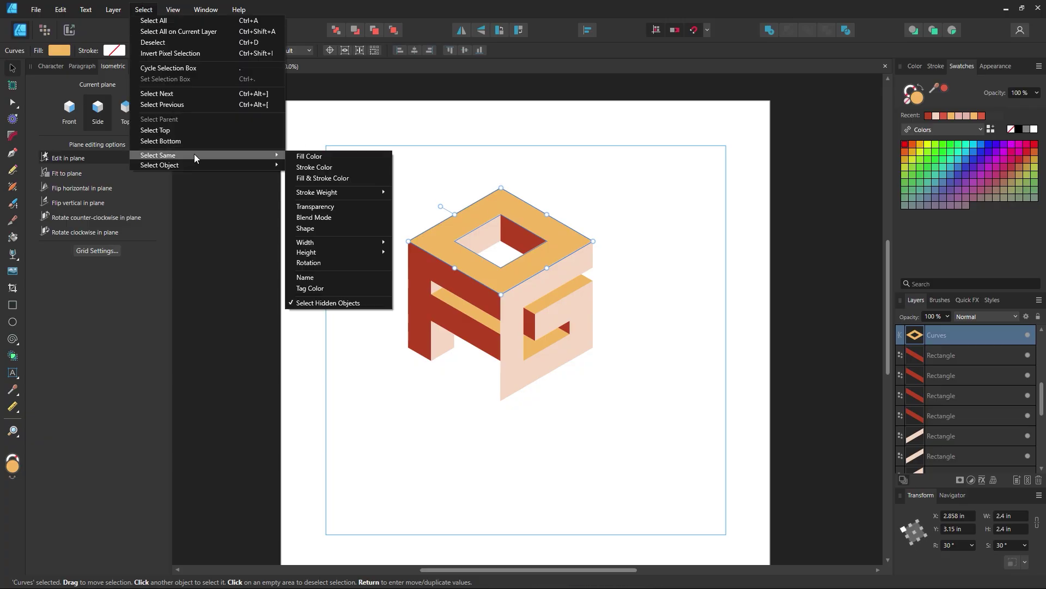
left_click(311, 156)
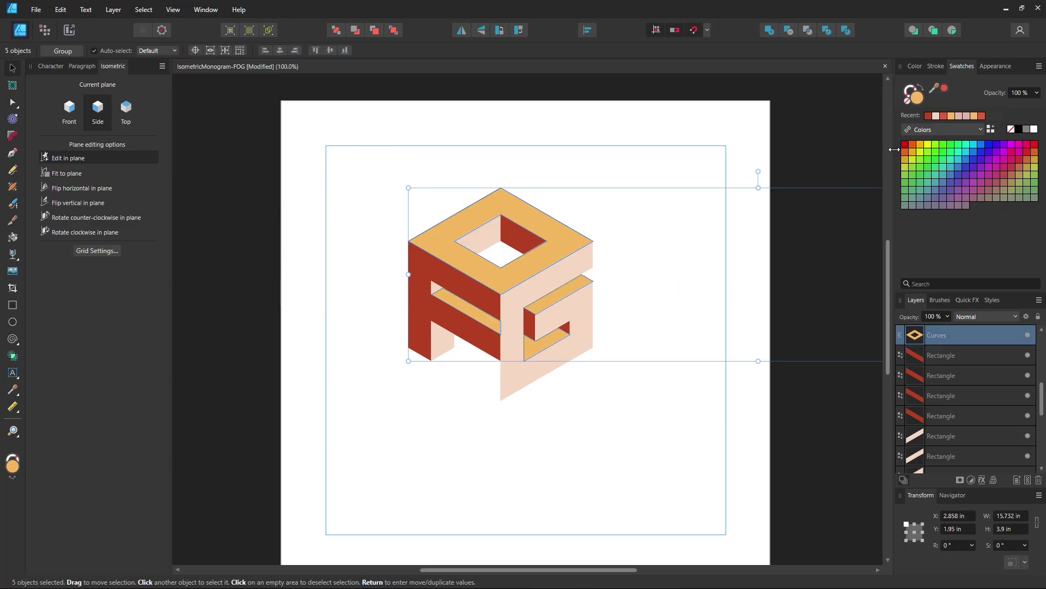
double_click(917, 97)
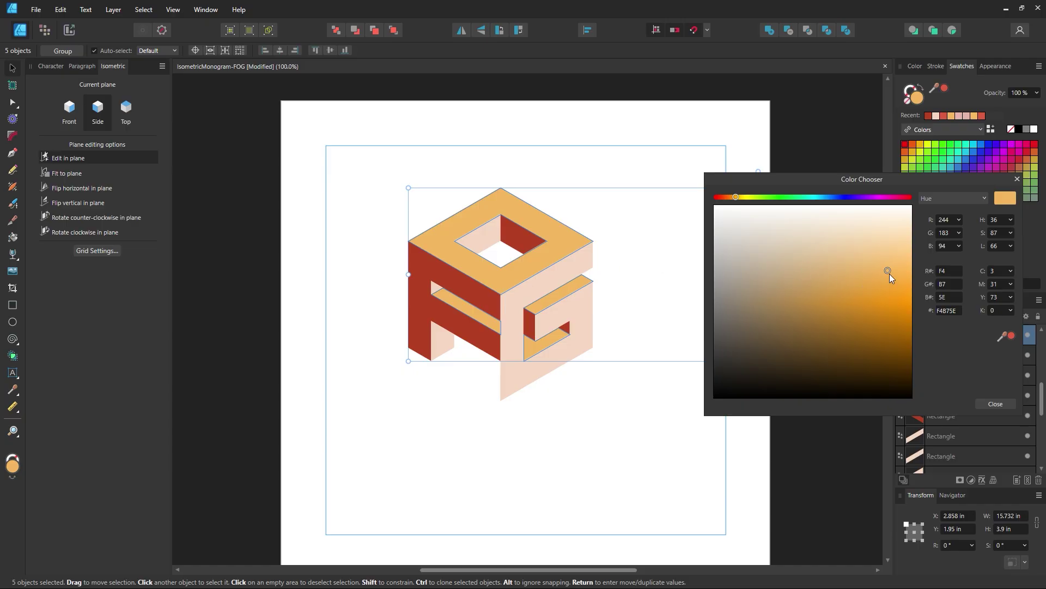
left_click_drag(734, 198, 732, 199)
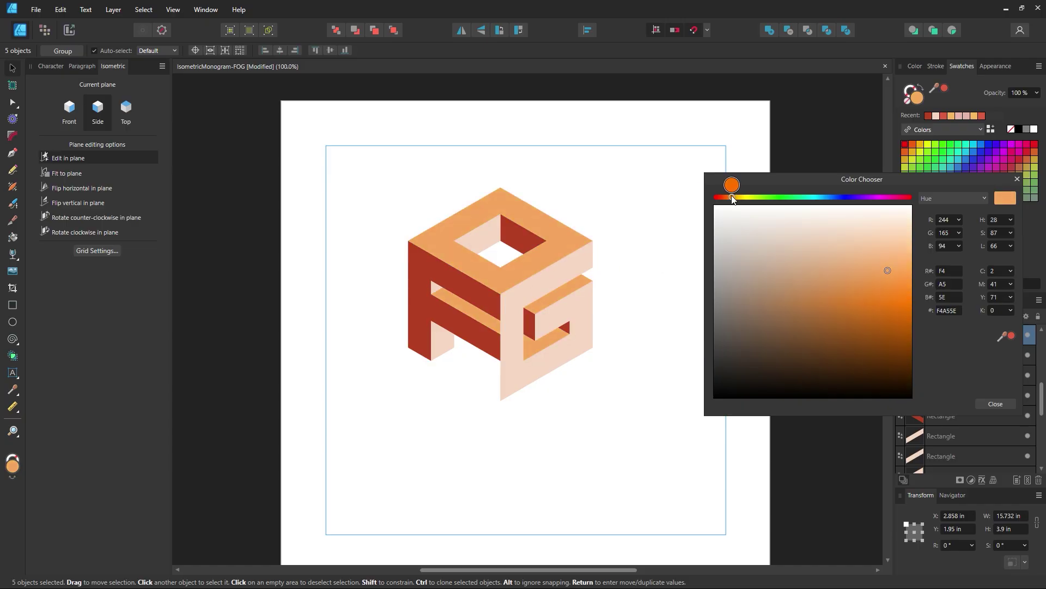
left_click_drag(892, 277, 903, 258)
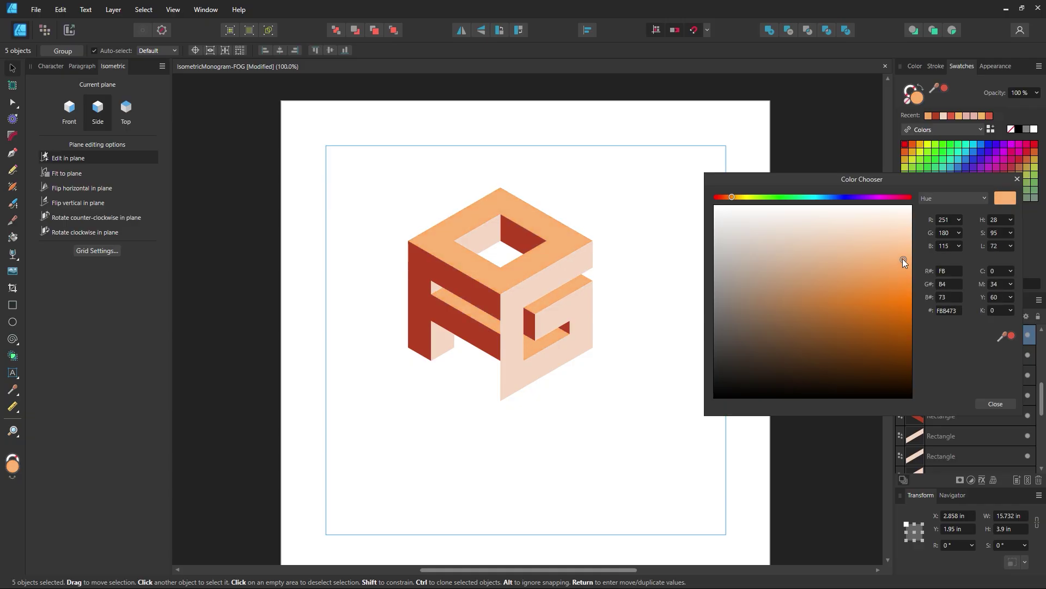
Try deeper orange shades on the selected O-colored faces, ending with dark orange #DB8021.
left_click_drag(732, 197, 738, 200)
left_click_drag(858, 262, 903, 281)
left_click_drag(738, 199, 735, 202)
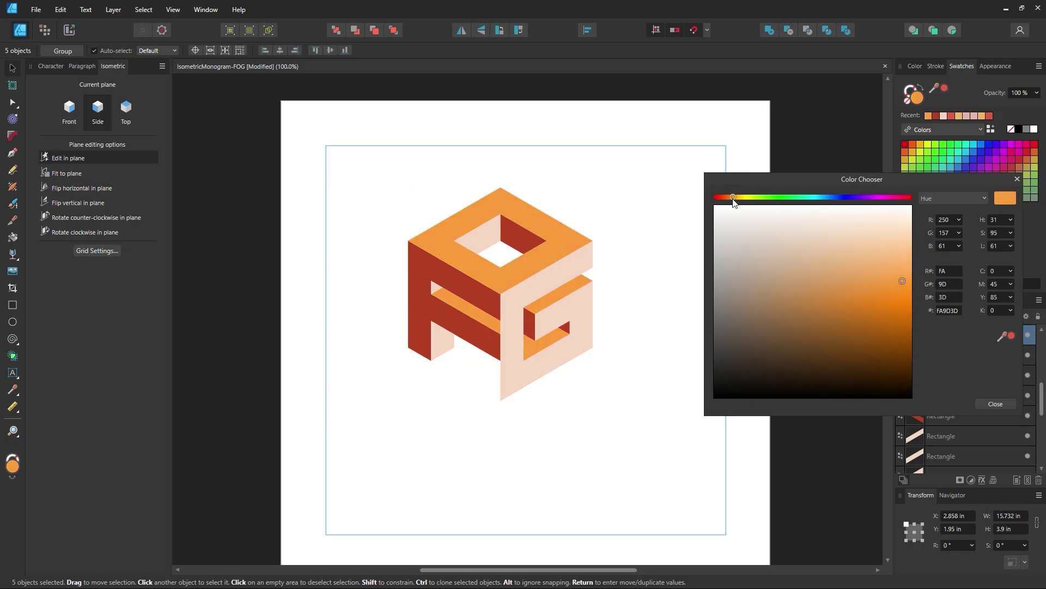
left_click_drag(901, 278, 904, 288)
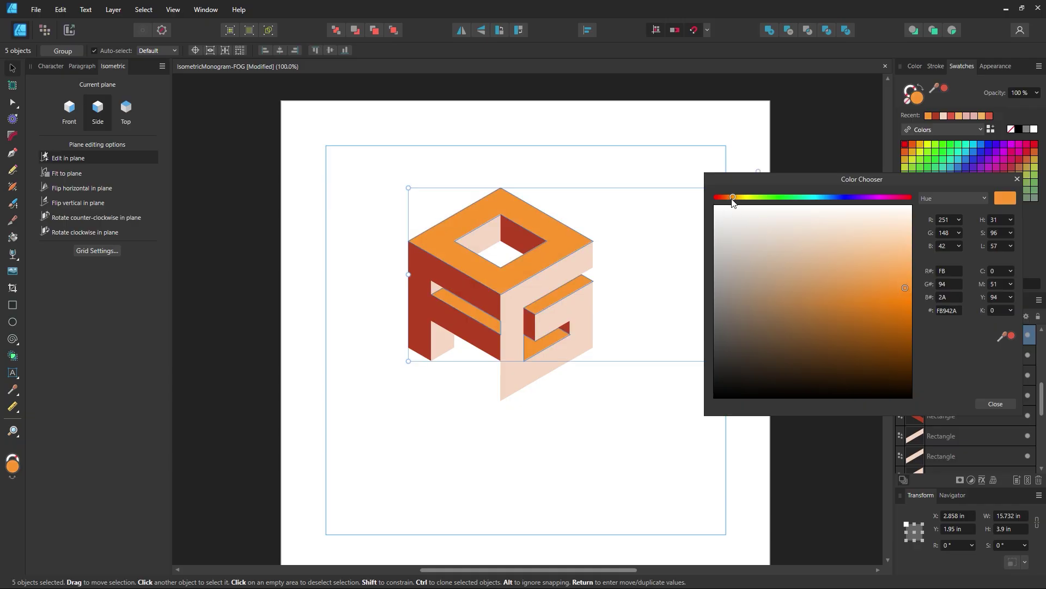
left_click_drag(732, 198, 732, 199)
left_click(740, 297)
left_click_drag(743, 295, 861, 303)
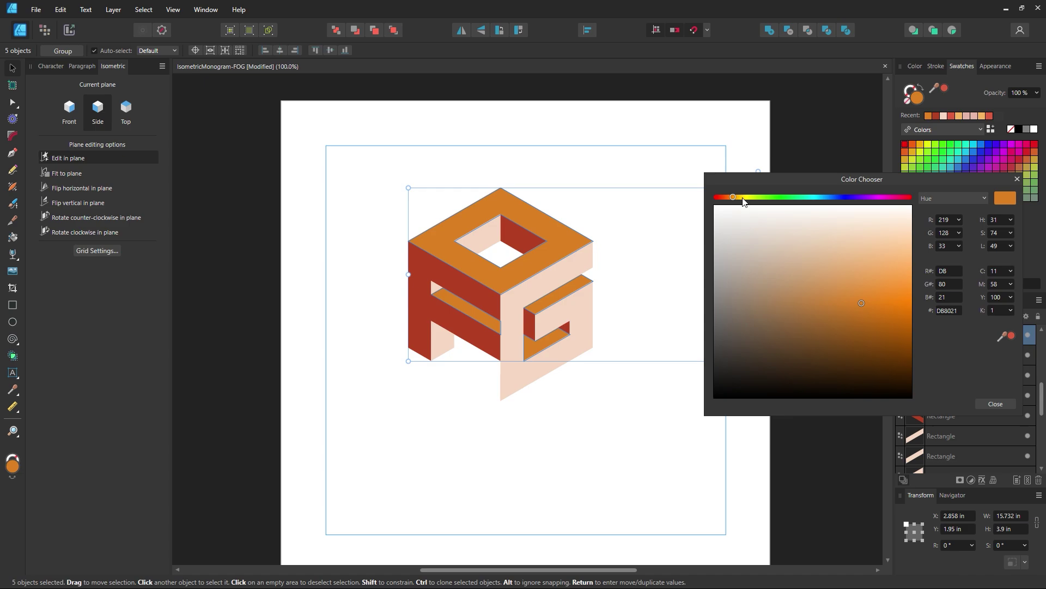
Try cyan and teal shades on the selected O-colored faces, ending with muted teal #398E87.
left_click_drag(733, 198, 818, 202)
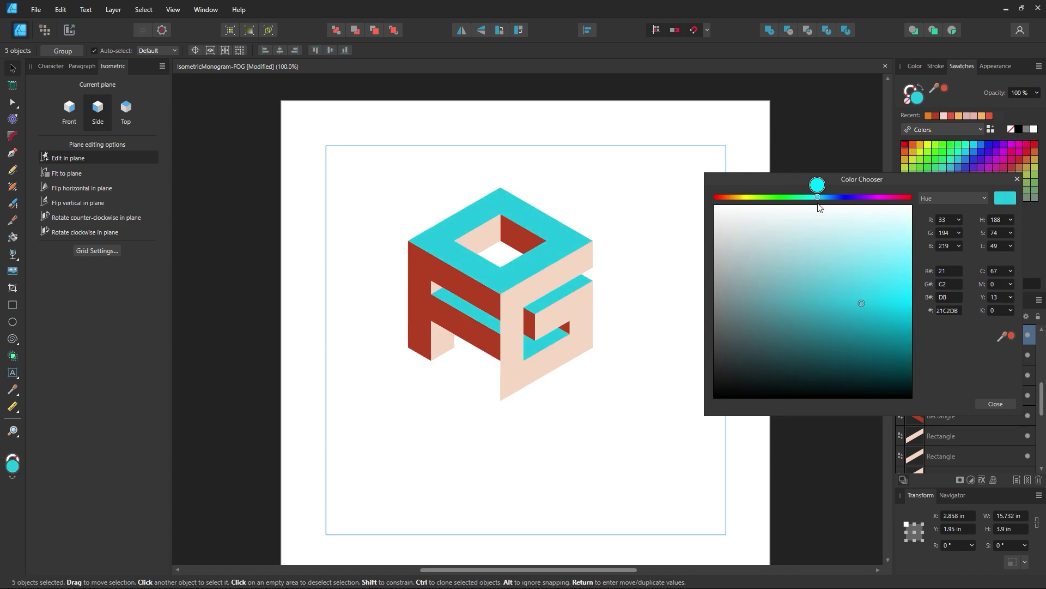
left_click_drag(862, 303, 769, 312)
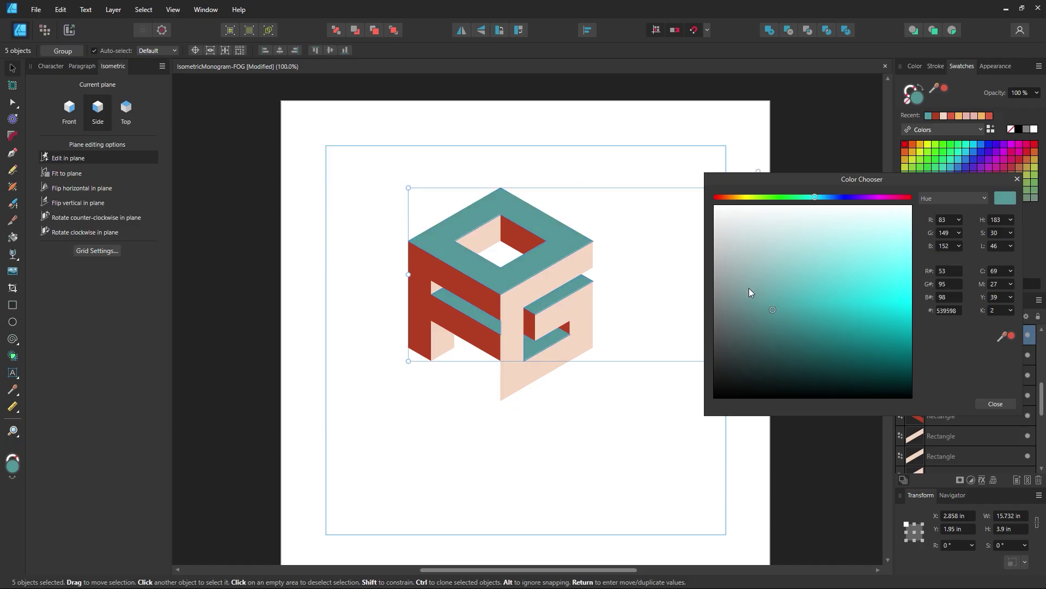
left_click_drag(778, 308, 860, 331)
left_click_drag(813, 199, 811, 199)
left_click_drag(829, 266, 799, 323)
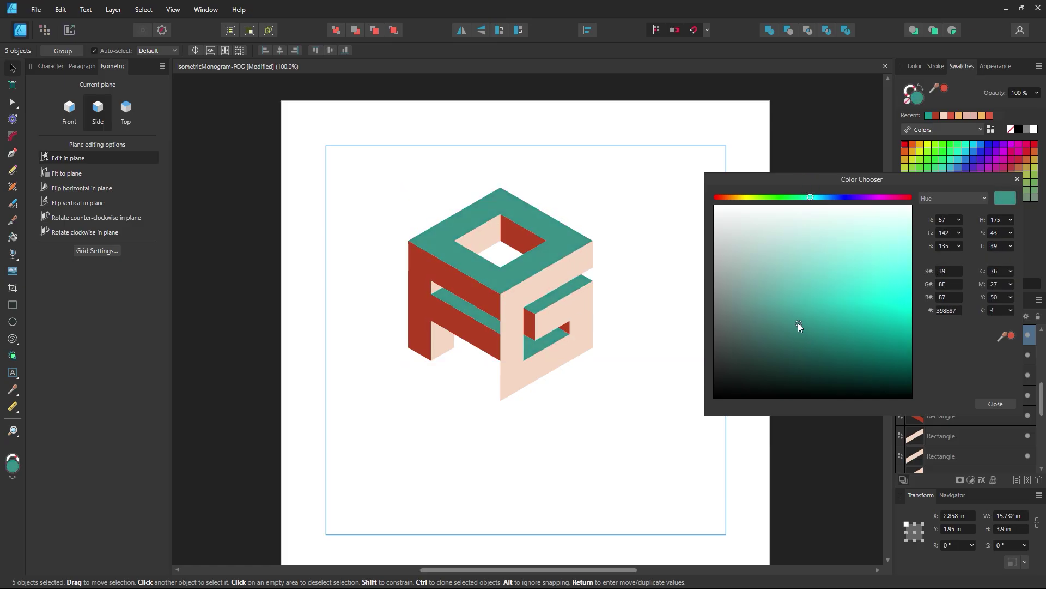
Recolor the selected O-colored faces from teal to a warm medium orange.
left_click_drag(734, 198, 722, 202)
left_click_drag(732, 201, 737, 198)
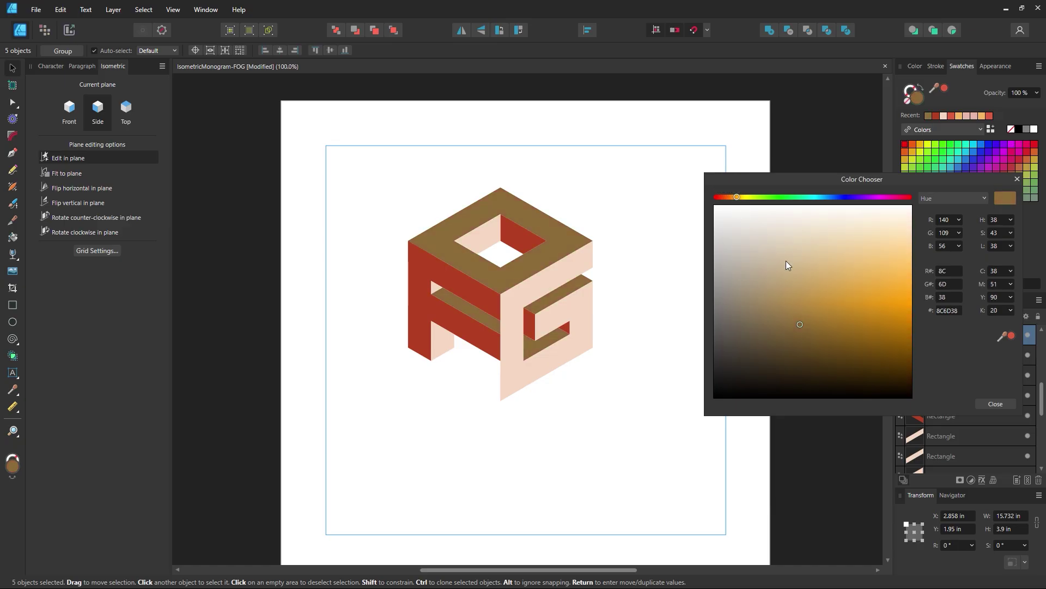
left_click_drag(786, 260, 899, 278)
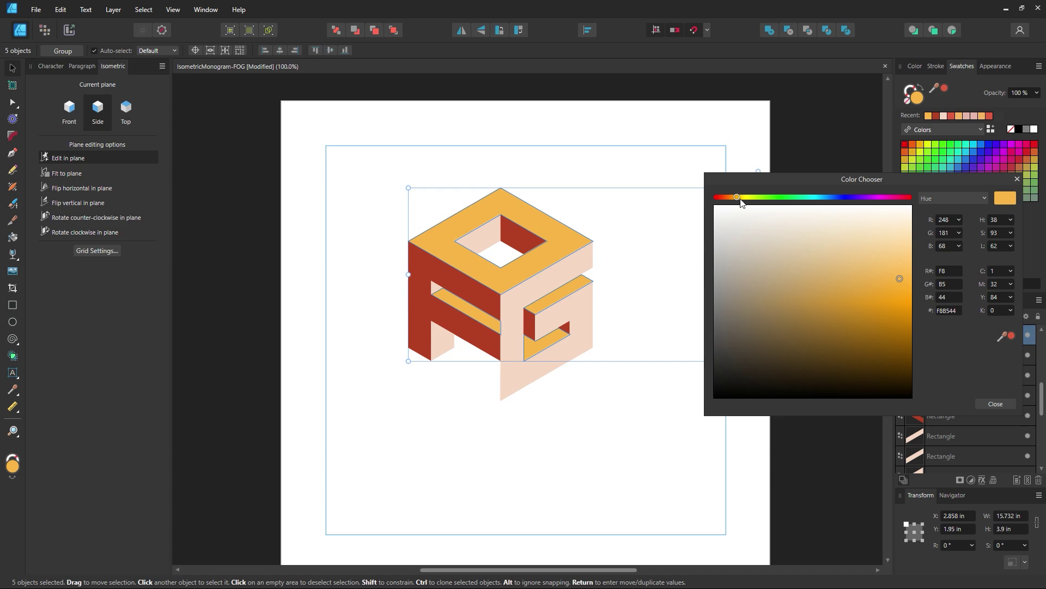
left_click_drag(737, 202, 734, 202)
left_click(995, 403)
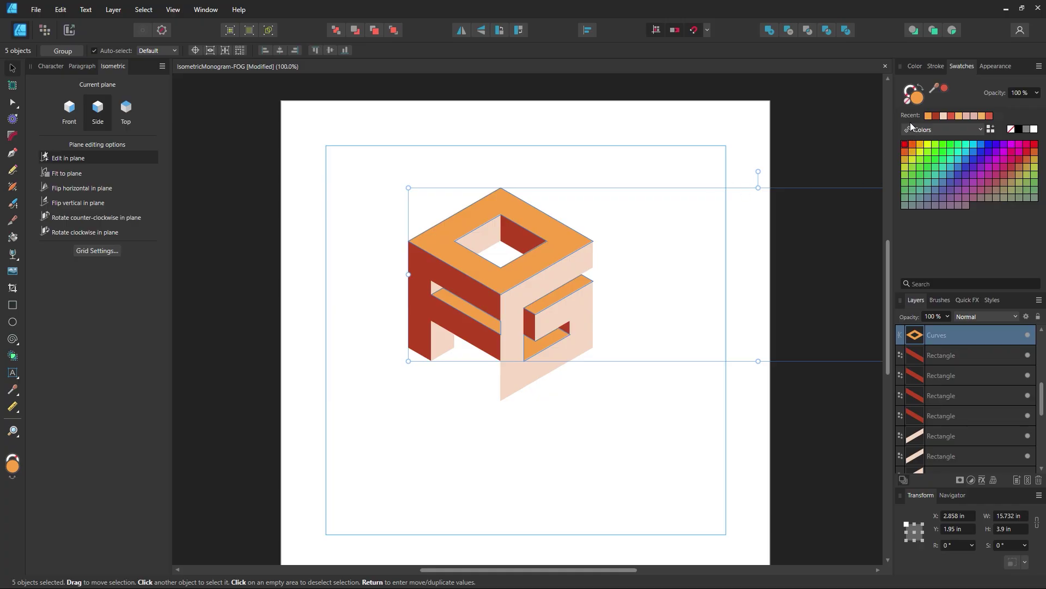
Try a near-black brown fill on the O-colored faces, undo it and deselect the faces.
double_click(915, 104)
mouse_move(738, 358)
left_mouse_down()
mouse_move(720, 384)
mouse_move(758, 367)
mouse_move(747, 370)
left_mouse_up()
left_click(995, 403)
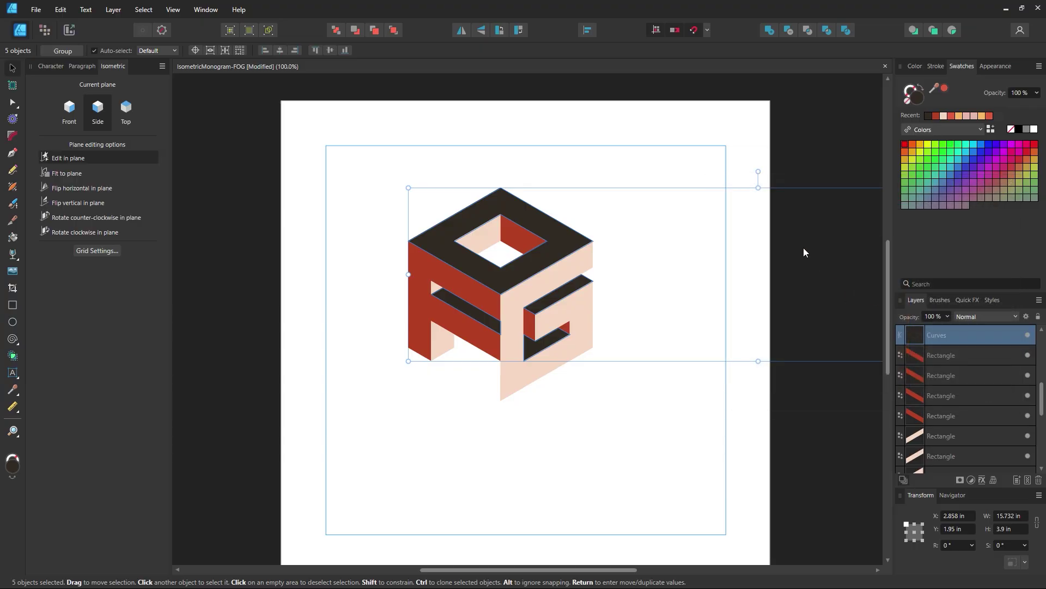
left_click(744, 170)
key("ctrl+z")
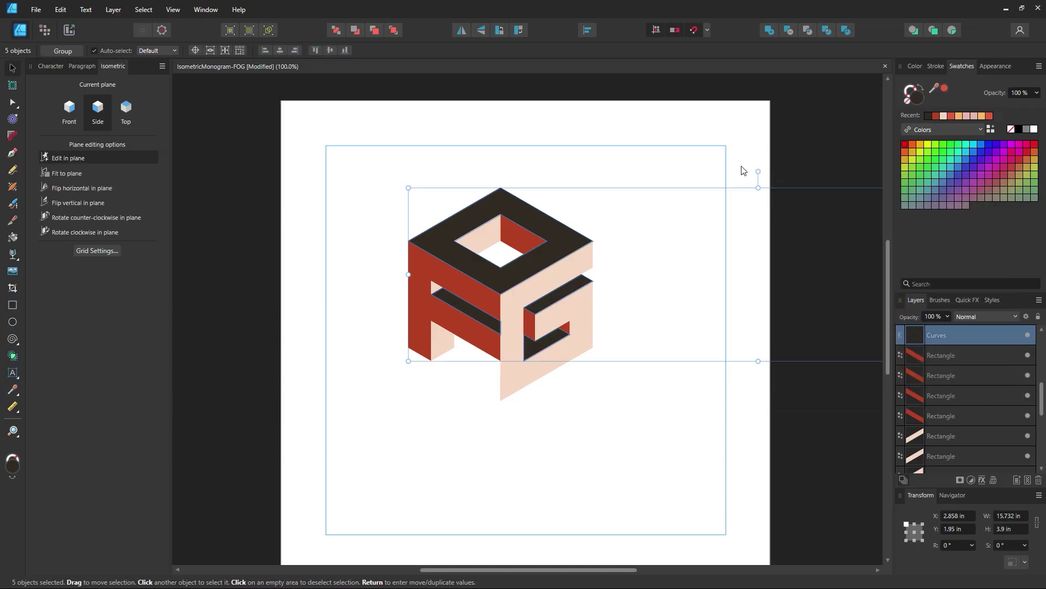
key("ctrl+z")
left_click(732, 159)
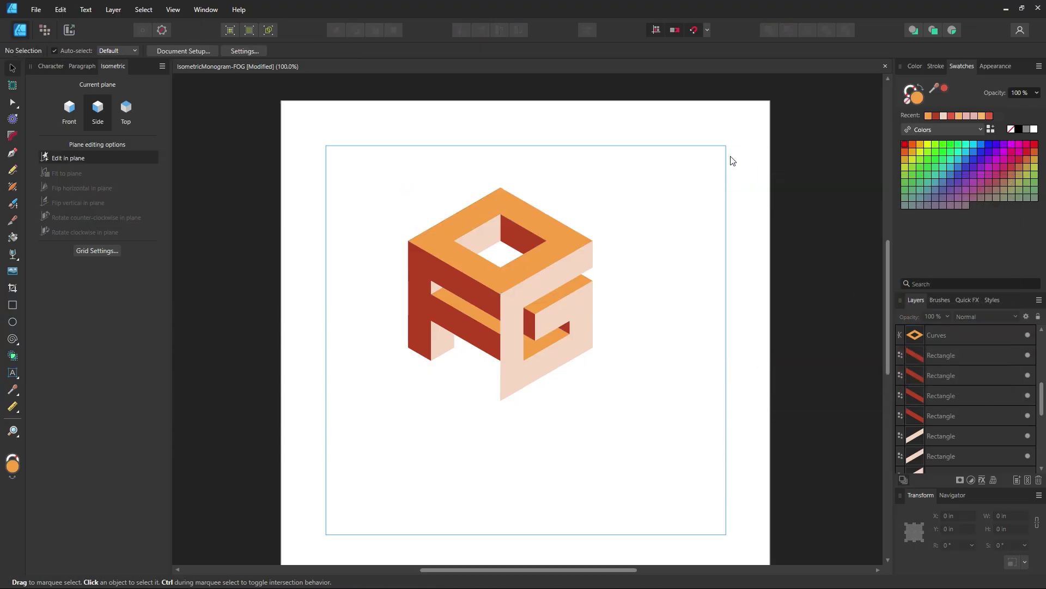
Duplicate the complete monogram cube and place the copy off the artboard, above and to the right of the flat version.
key("z")
left_click(684, 336, "alt")
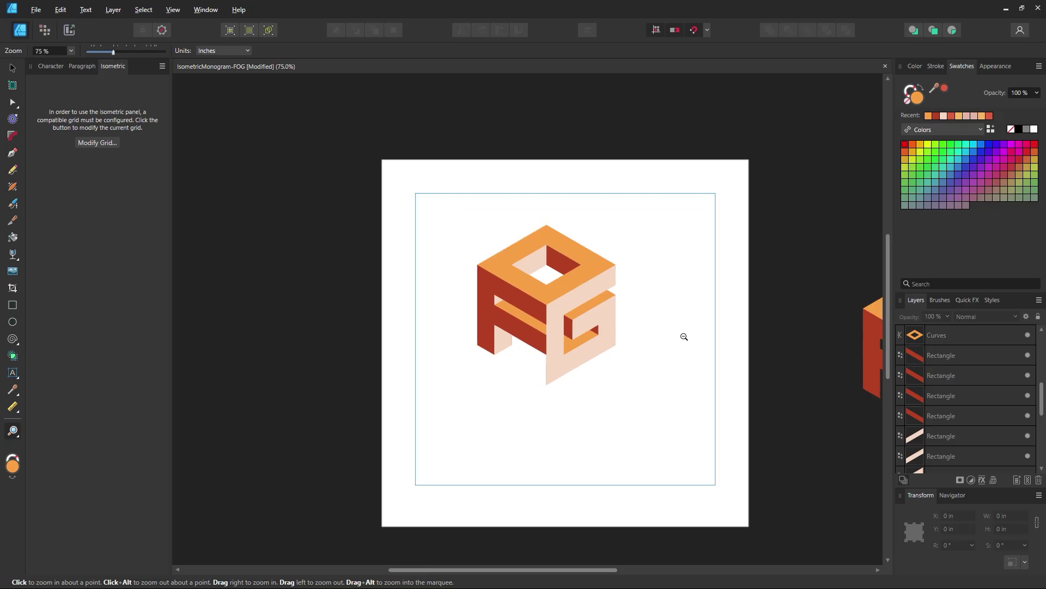
left_click_drag(722, 355, 584, 341)
key("v")
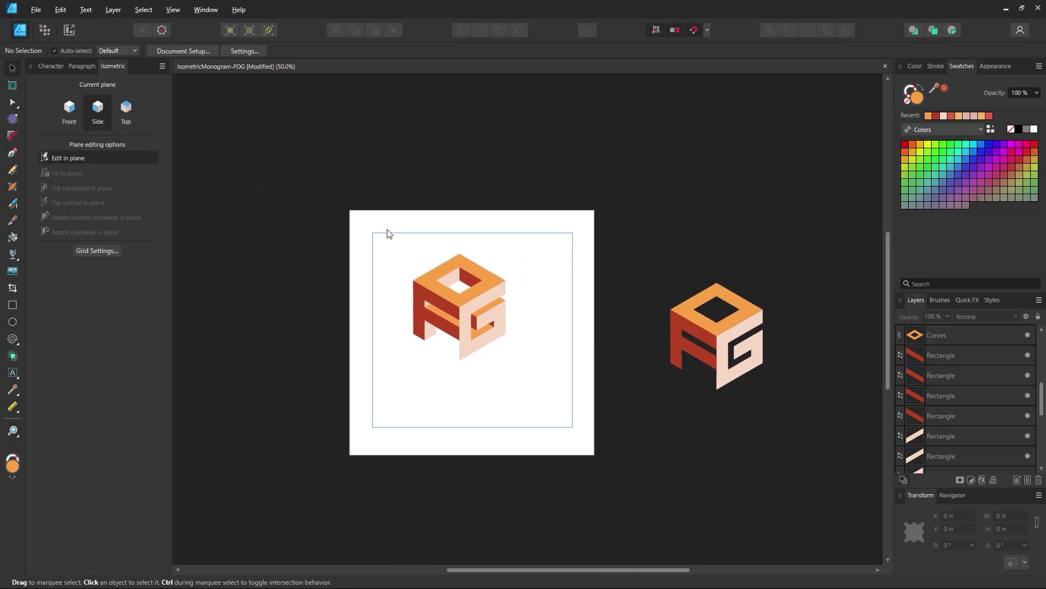
left_click_drag(354, 197, 557, 442)
mouse_move(459, 317)
left_mouse_down()
mouse_move(739, 242)
mouse_move(817, 253)
left_mouse_up()
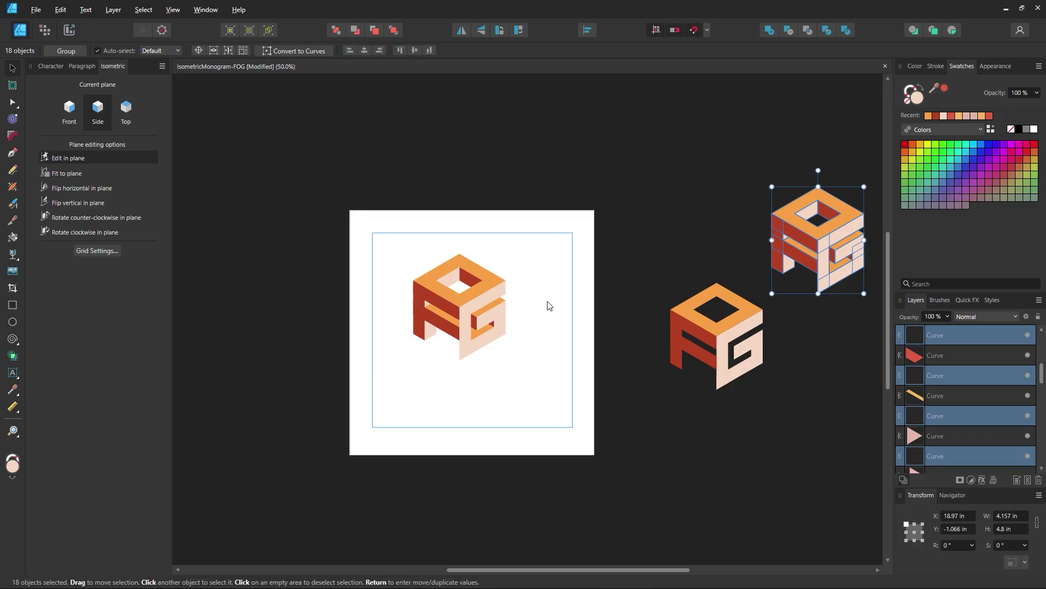
Merge the three pieces of the F's front face on the artboard cube into one shape with boolean Add.
key("z")
left_click_drag(470, 295, 572, 327)
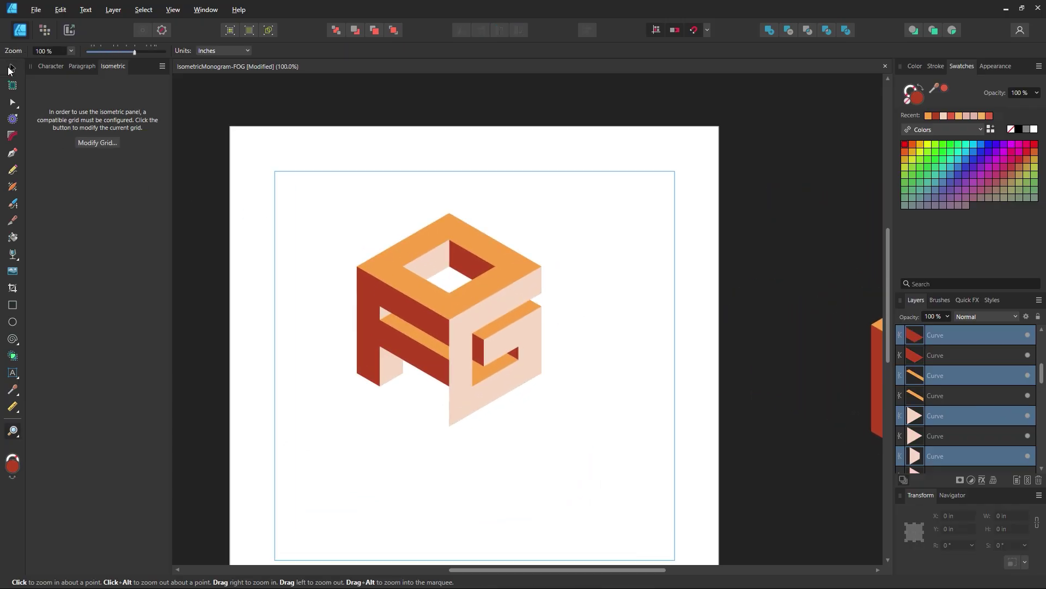
left_click(11, 70)
left_click(478, 395)
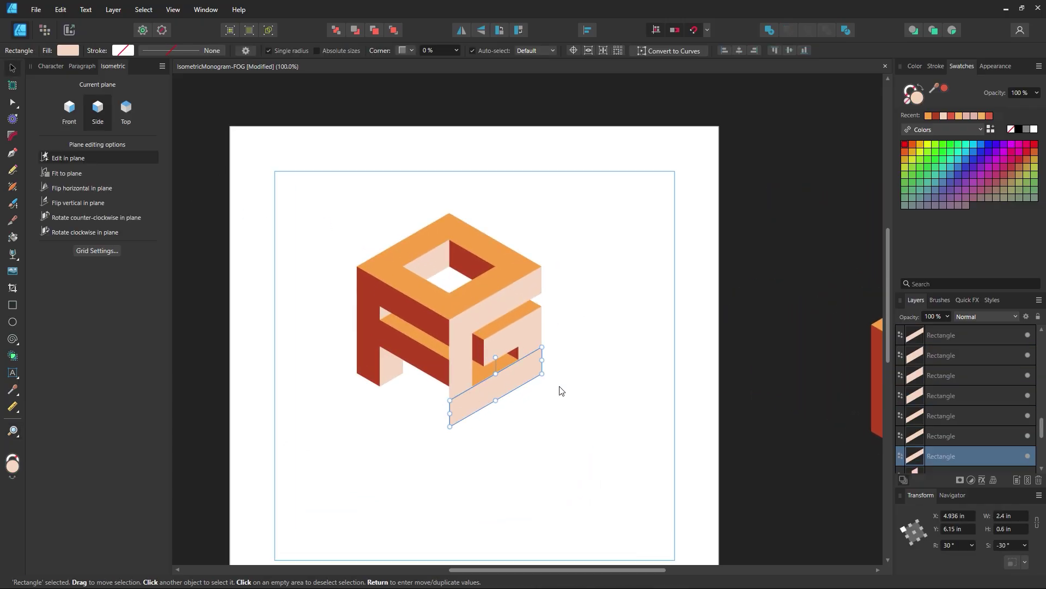
key("z")
left_click_drag(461, 302, 494, 304)
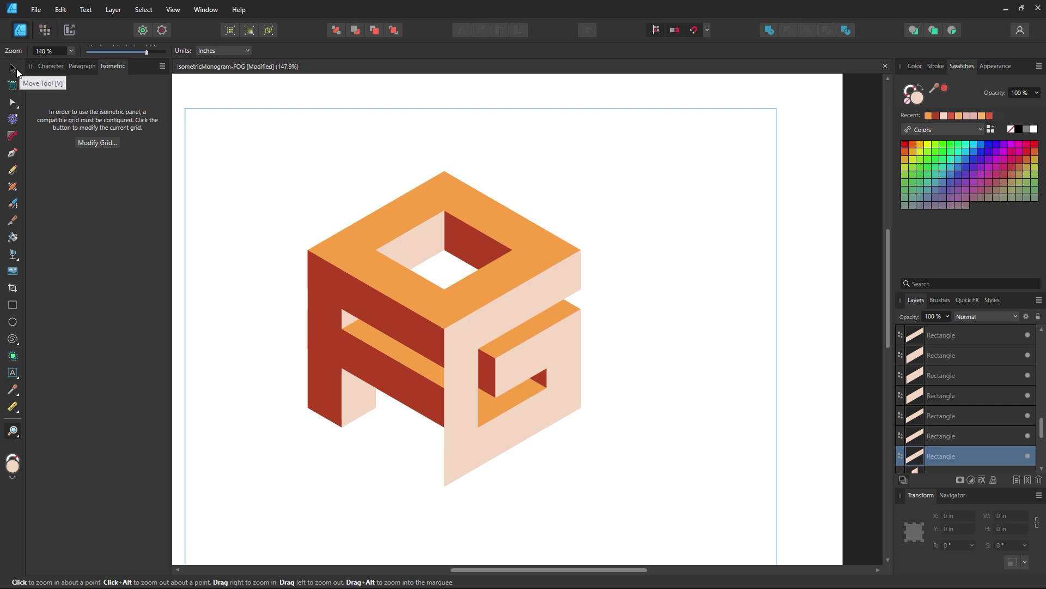
left_click(16, 71)
left_click_drag(397, 377, 394, 347)
left_click(400, 324)
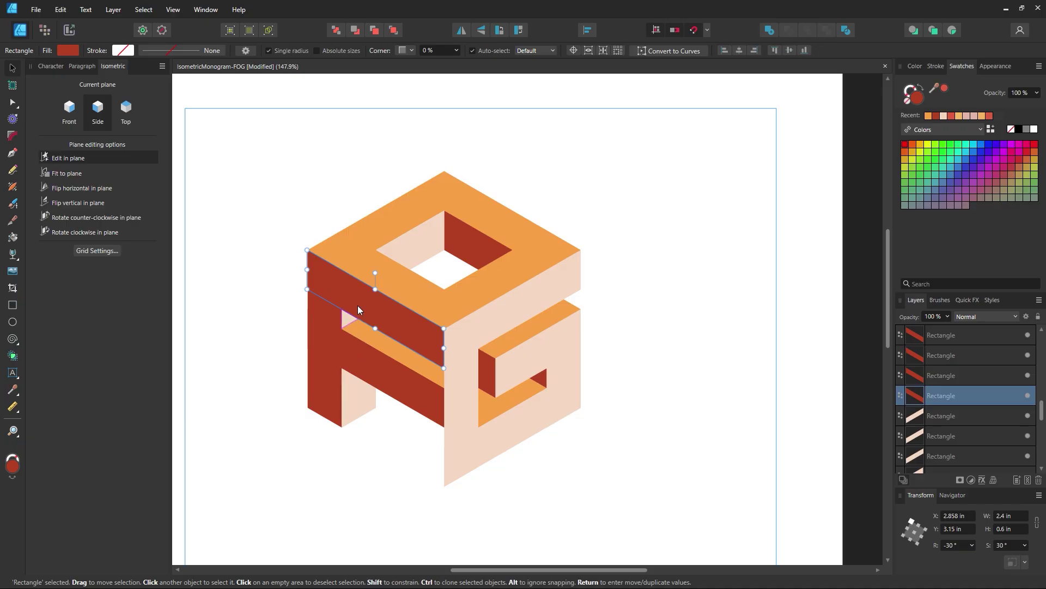
left_click(324, 321, "shift")
left_click(327, 380, "shift")
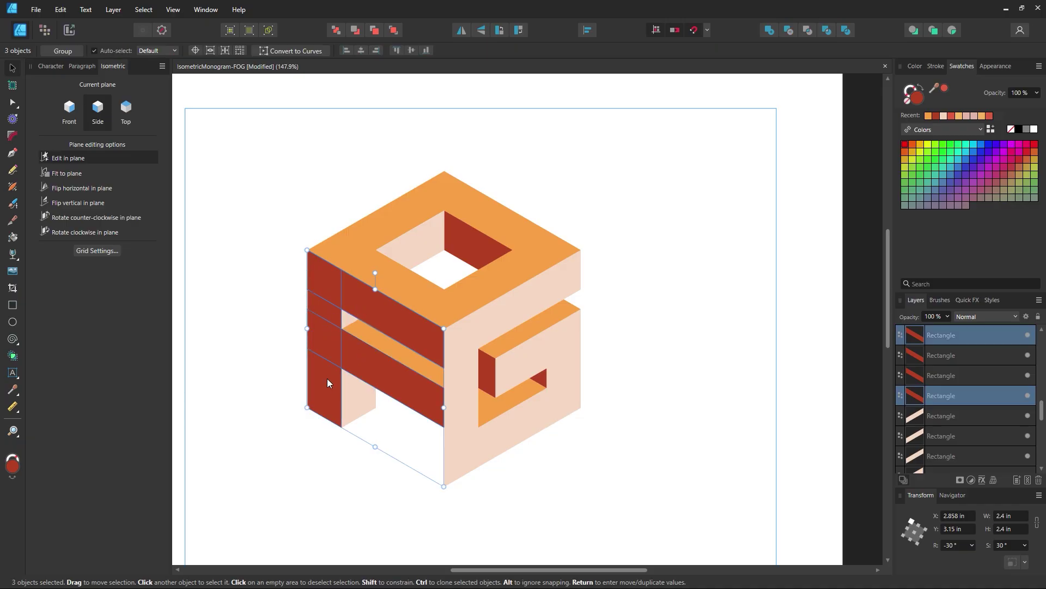
left_click(768, 34)
left_click_drag(420, 331, 335, 179)
key("ctrl+z")
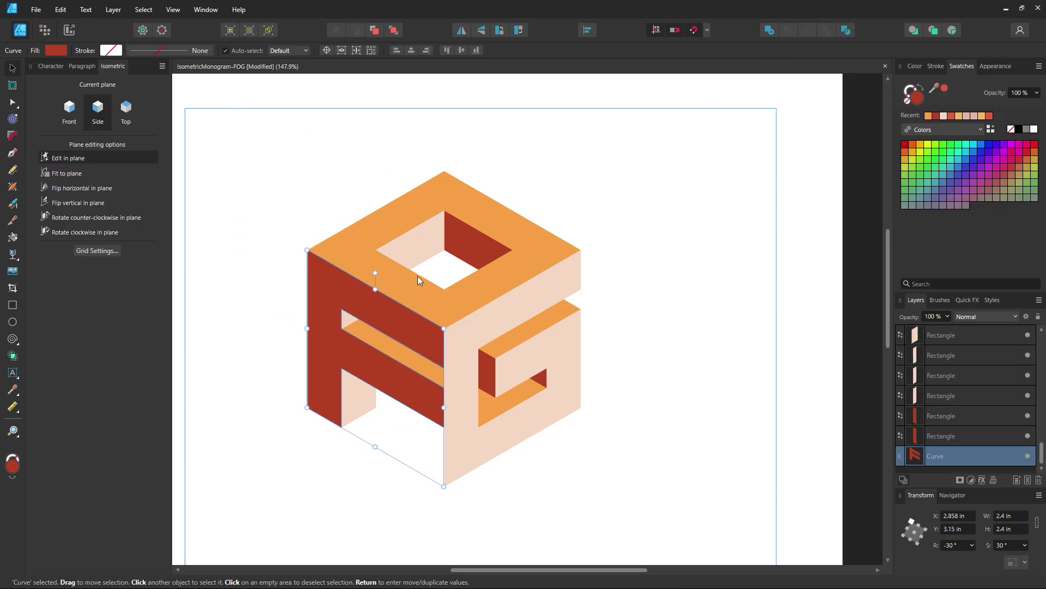
Try moving the O's top face away from the cube, undo the move and deselect it.
left_click(420, 300)
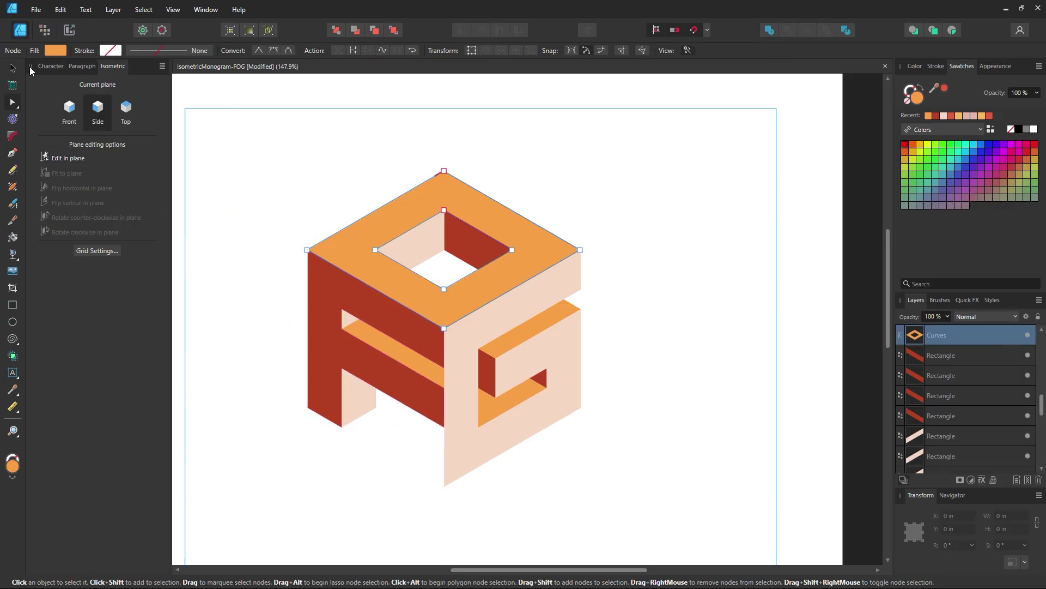
left_click(290, 142)
left_click_drag(377, 272, 496, 215)
key("ctrl+z")
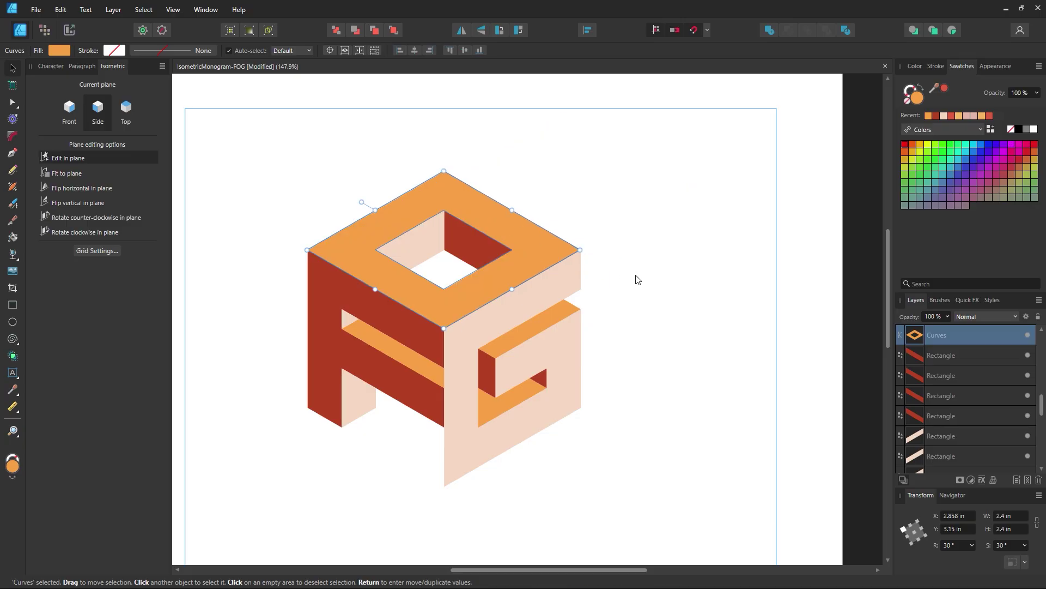
left_click(635, 278)
Merge the five pieces of the G's front face into one shape with boolean Add and deselect it.
left_click(498, 318)
left_click(454, 386, "shift")
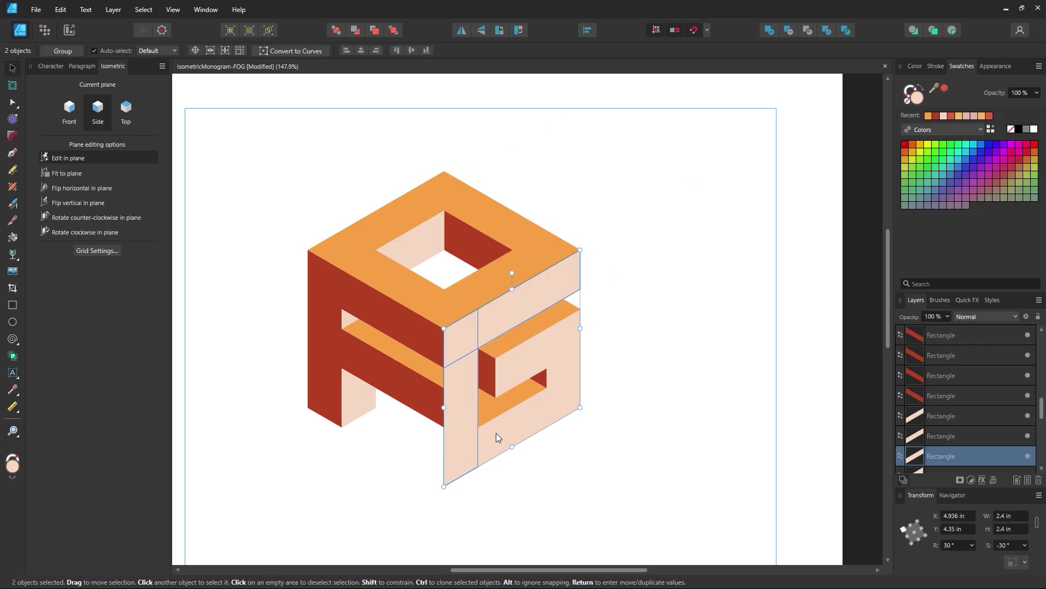
left_click(504, 439, "shift")
left_click(565, 361, "shift")
left_click(522, 361, "shift")
left_click(770, 30)
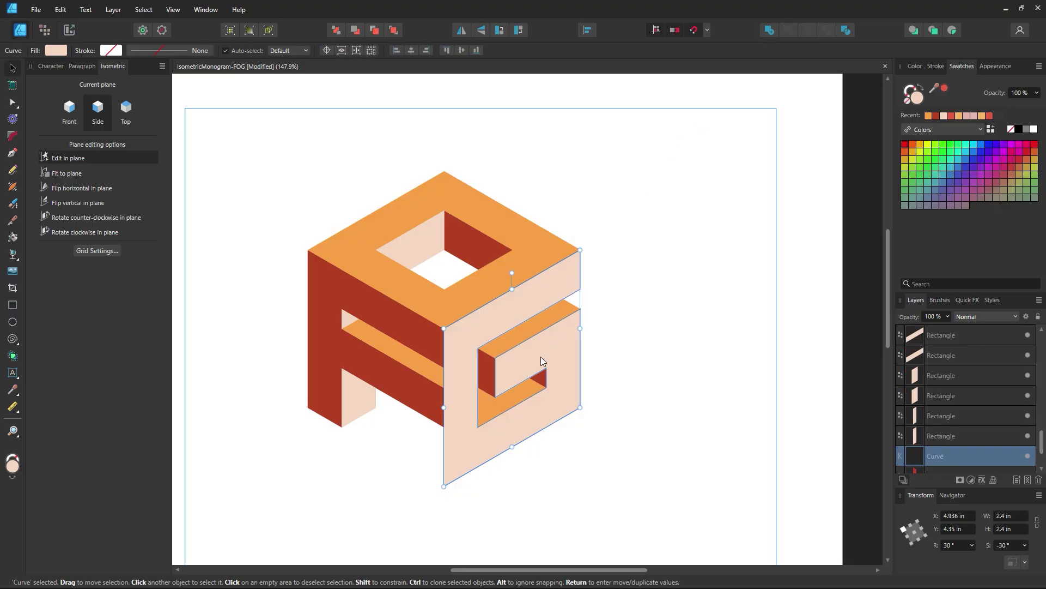
left_click_drag(543, 357, 735, 229)
key("ctrl+z")
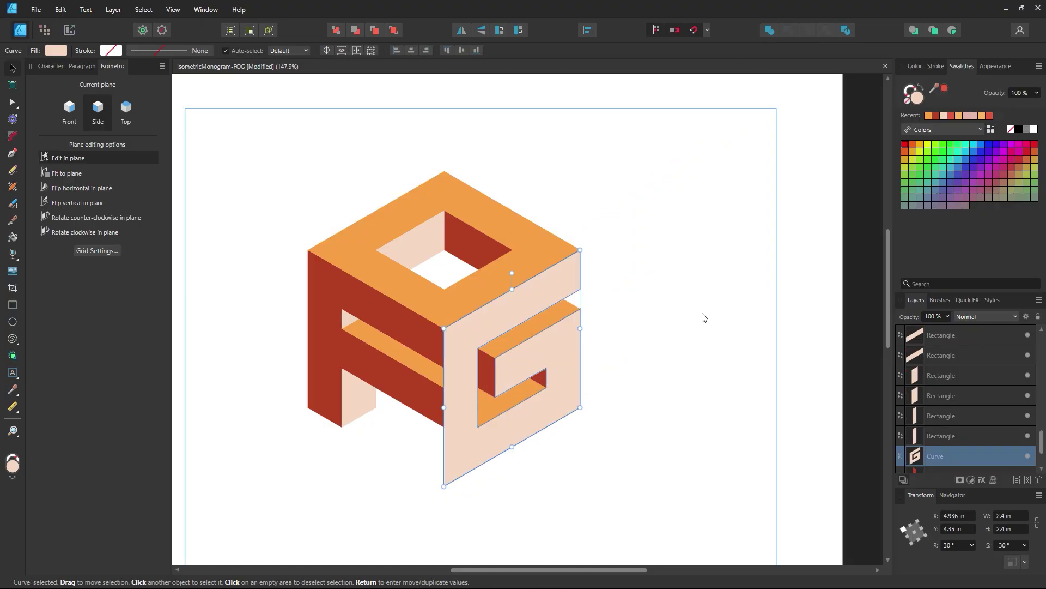
left_click(701, 315)
Select all pieces of the artboard cube and give them a near-black stroke color.
key("z")
left_click(602, 292, "alt")
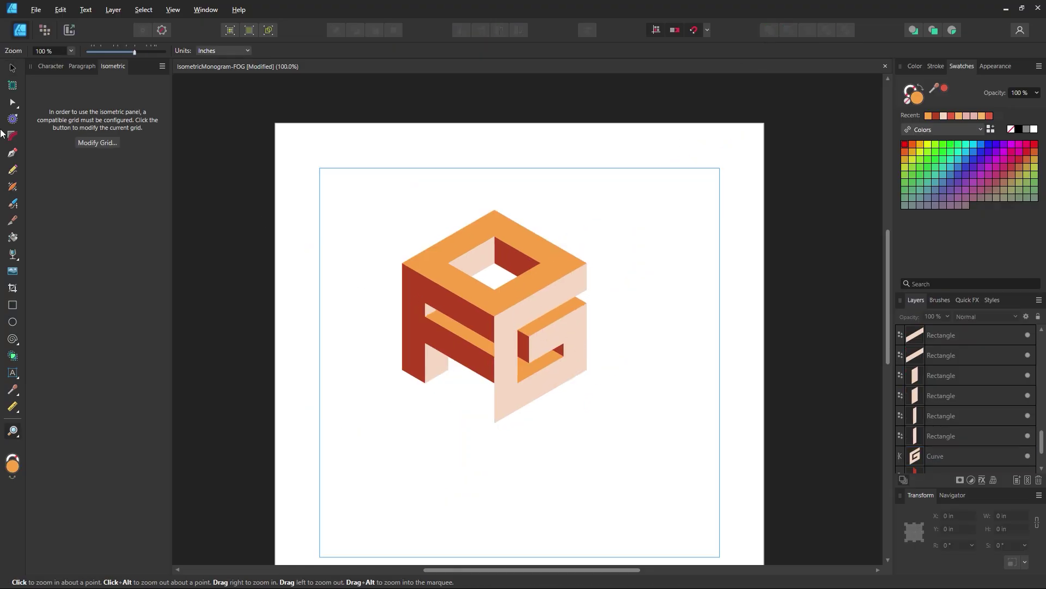
left_click(12, 69)
left_click_drag(653, 176, 352, 470)
double_click(907, 96)
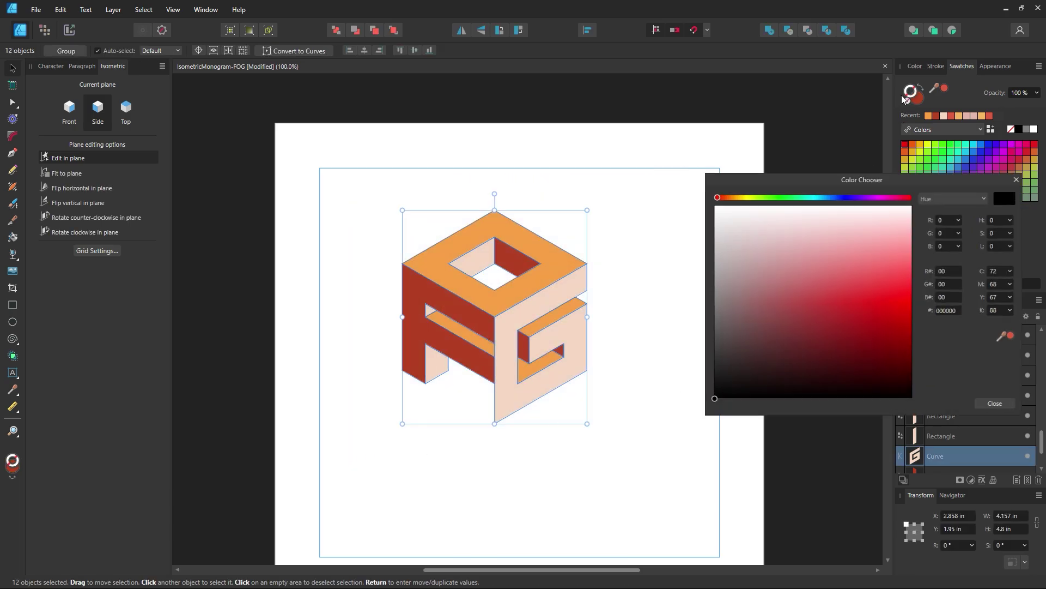
left_click_drag(728, 388, 719, 392)
left_click(725, 197)
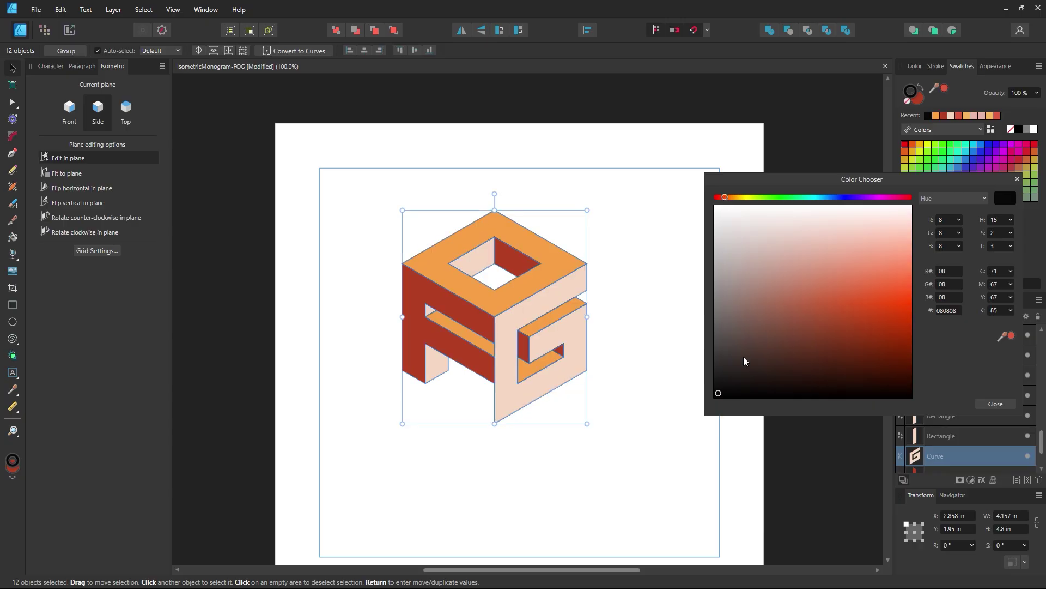
left_click(727, 391)
left_click(995, 404)
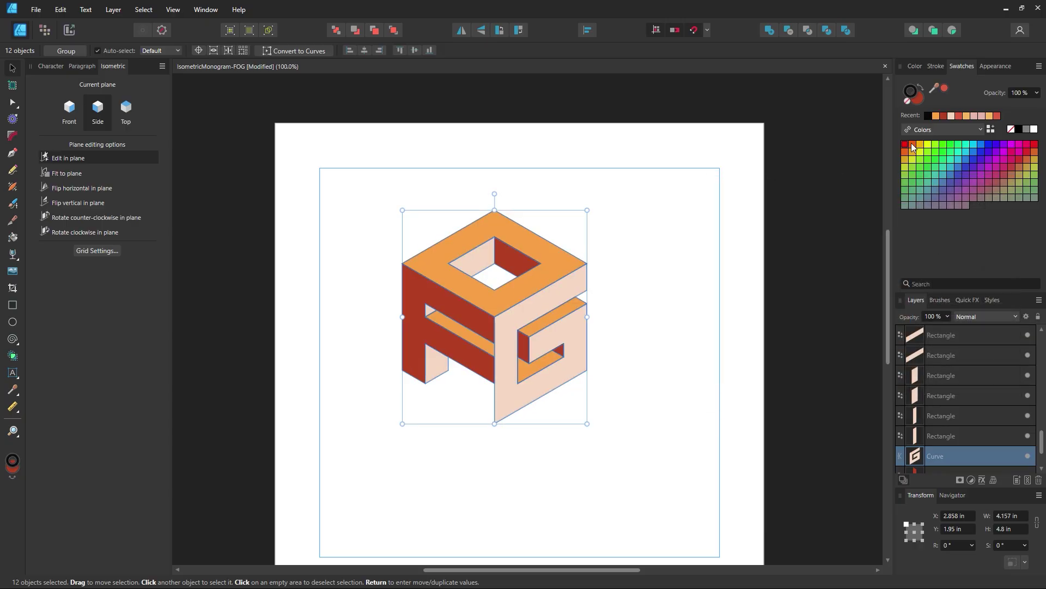
Set the cube's stroke width to 4 pt with miter joins and deselect the pieces.
left_click(935, 66)
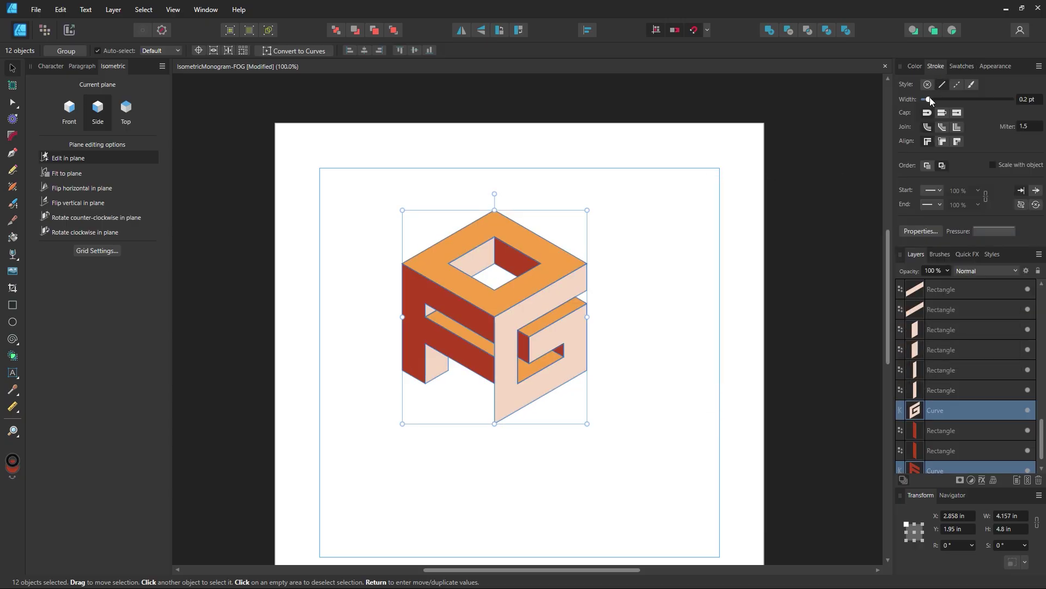
left_click_drag(930, 99, 949, 104)
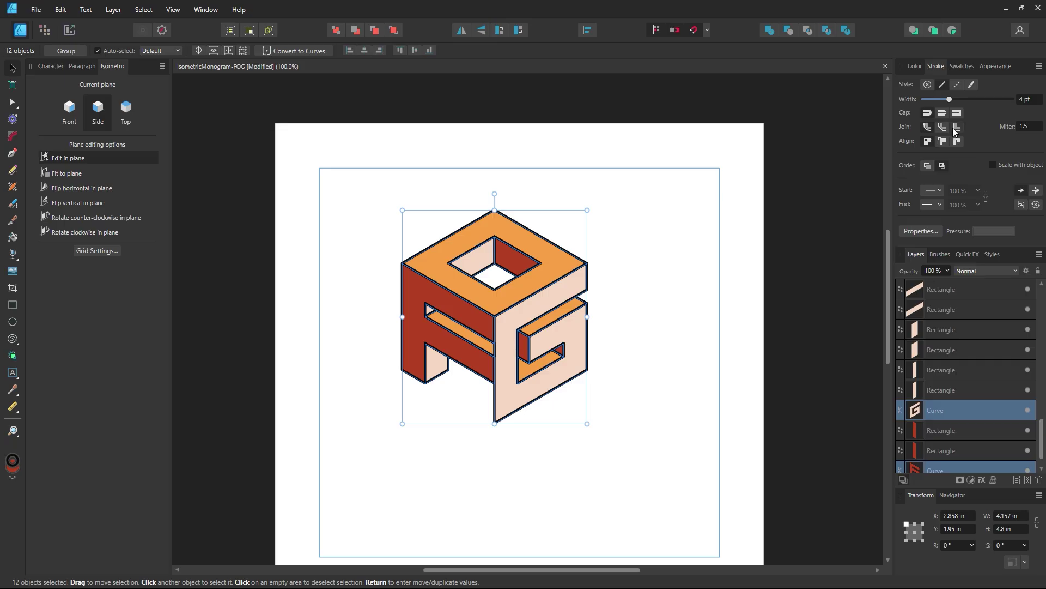
left_click(956, 131)
left_click(656, 257)
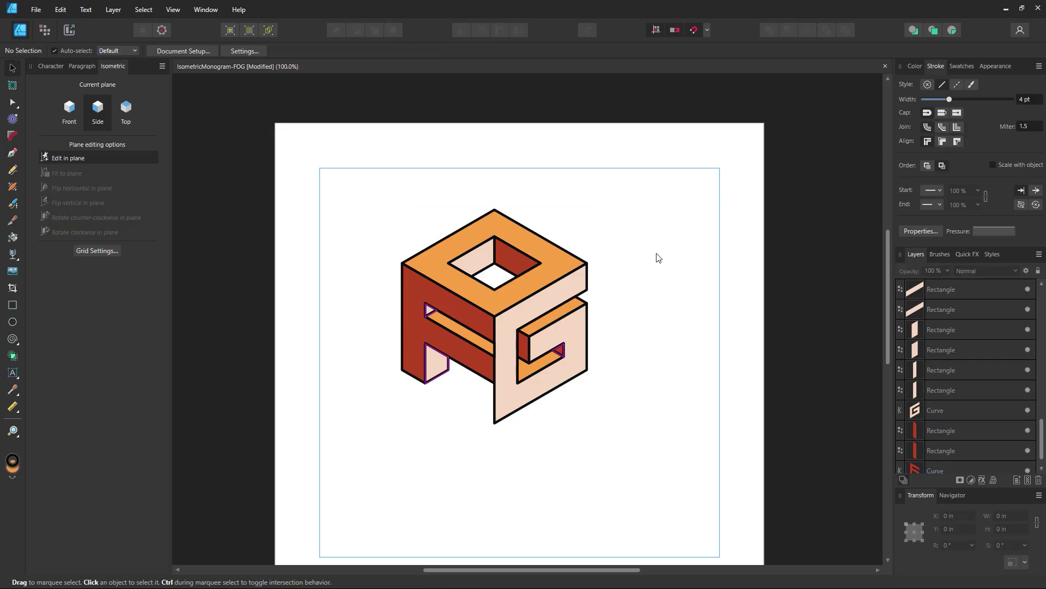
Select all pieces of the cube again and reduce their stroke width to 2 pt.
left_click_drag(642, 164, 362, 493)
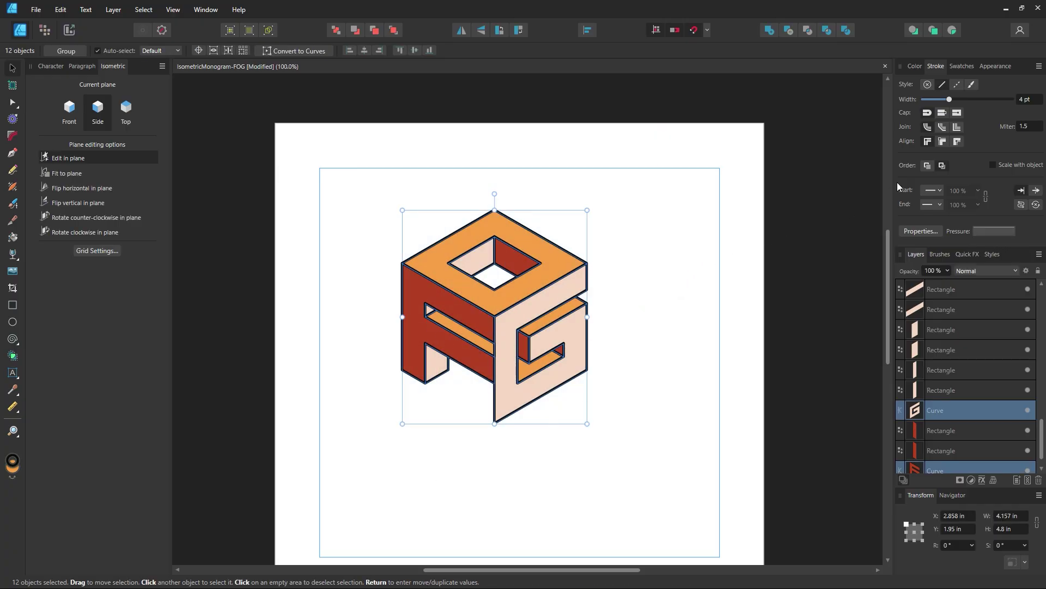
left_click_drag(949, 99, 943, 100)
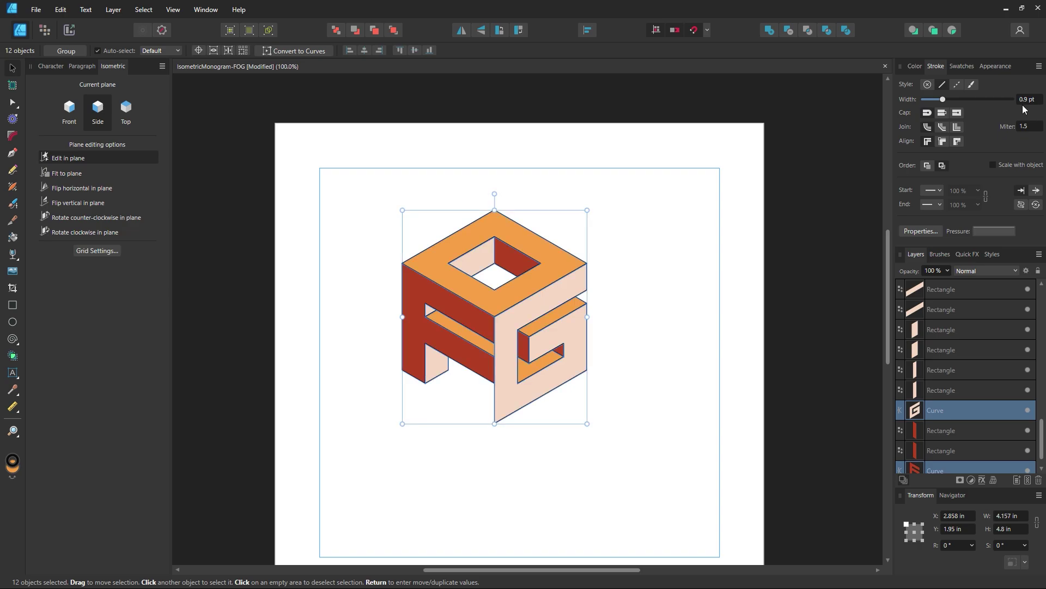
left_click(1029, 100)
type("2")
key("Return")
left_click(736, 158)
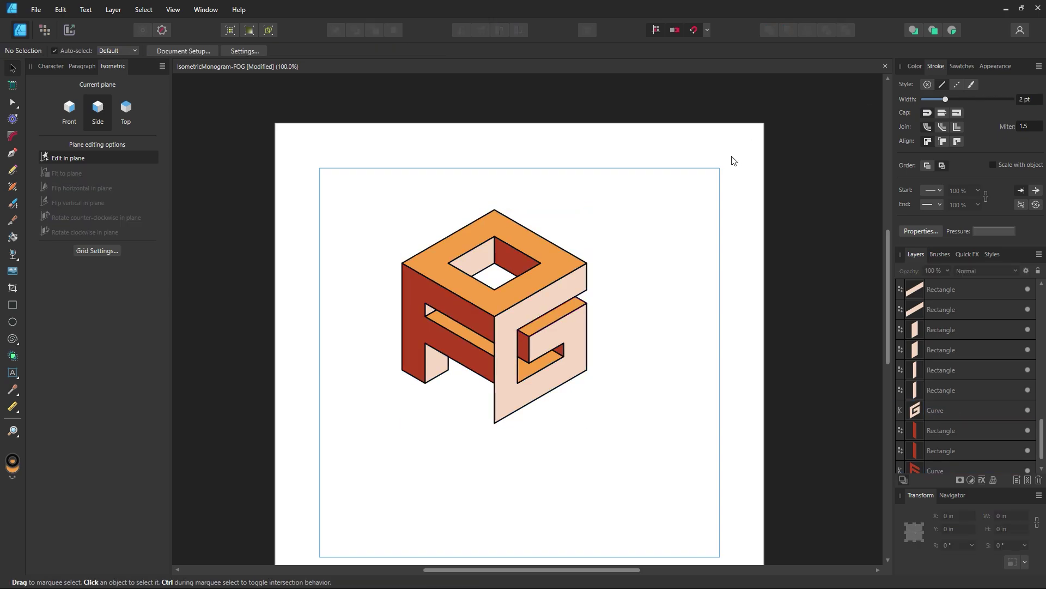
Set the stroke width of all the cube's pieces to 3 pt and deselect them.
left_click_drag(654, 181, 386, 472)
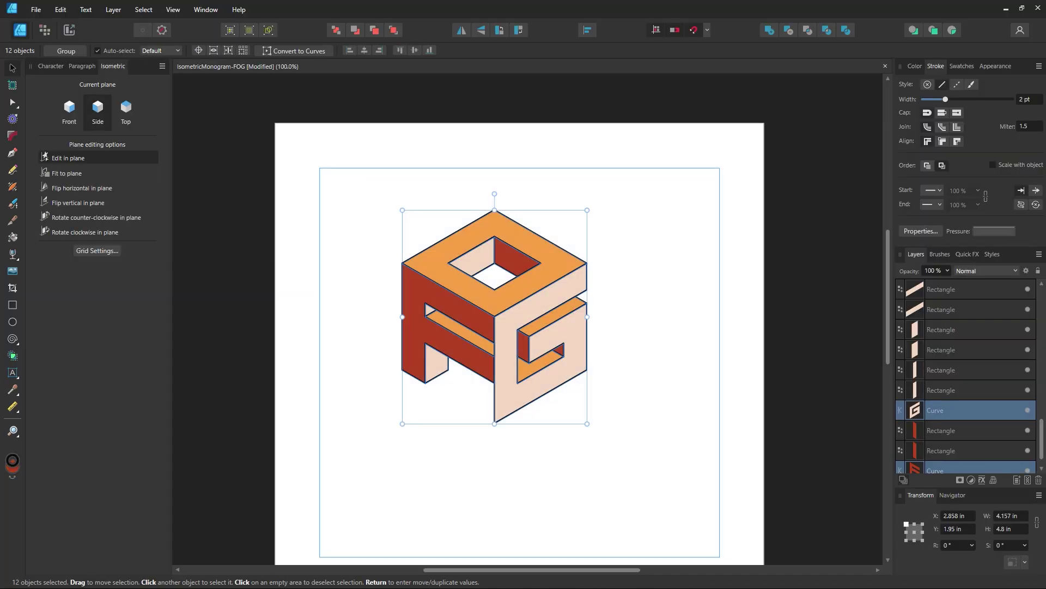
left_click(1028, 99)
type("3")
key("Return")
left_click(722, 210)
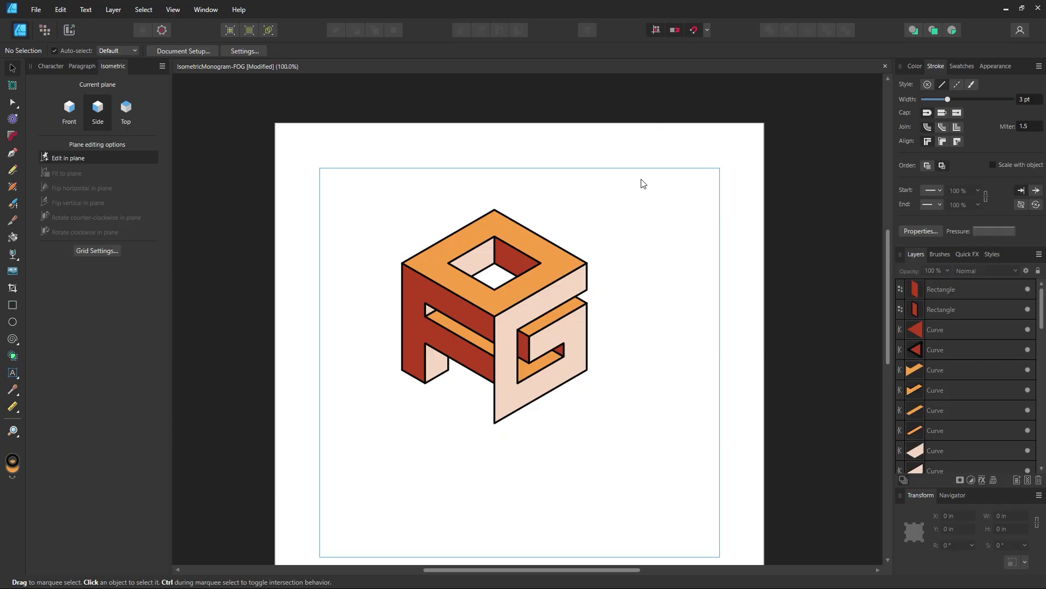
Paste the Churning Skies.jpg palette image and position it beside the cube at X 8.047 in, Y 0.682 in.
key("ctrl+v")
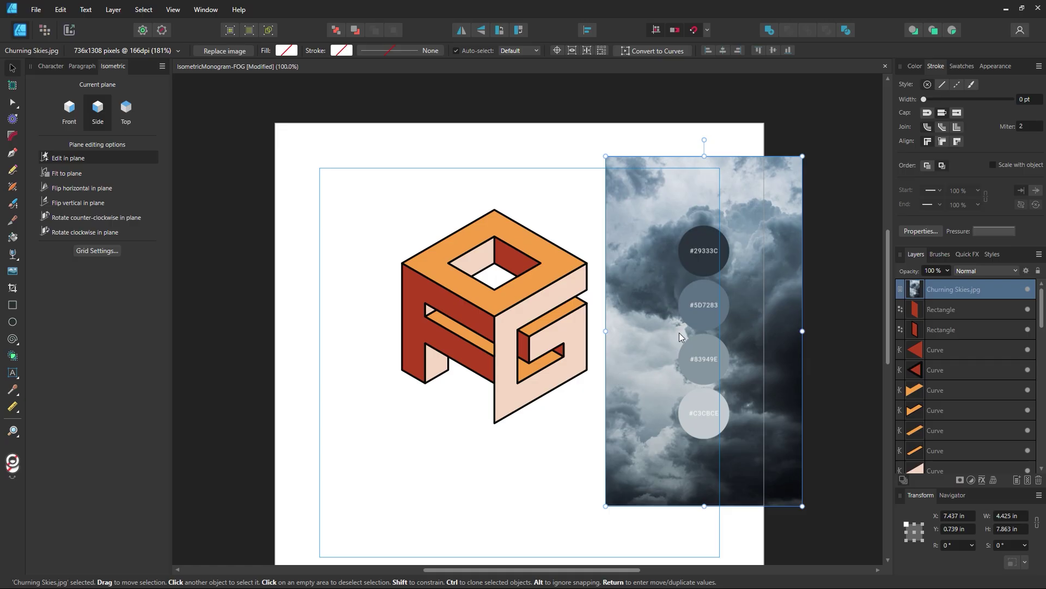
left_click_drag(641, 344, 667, 346)
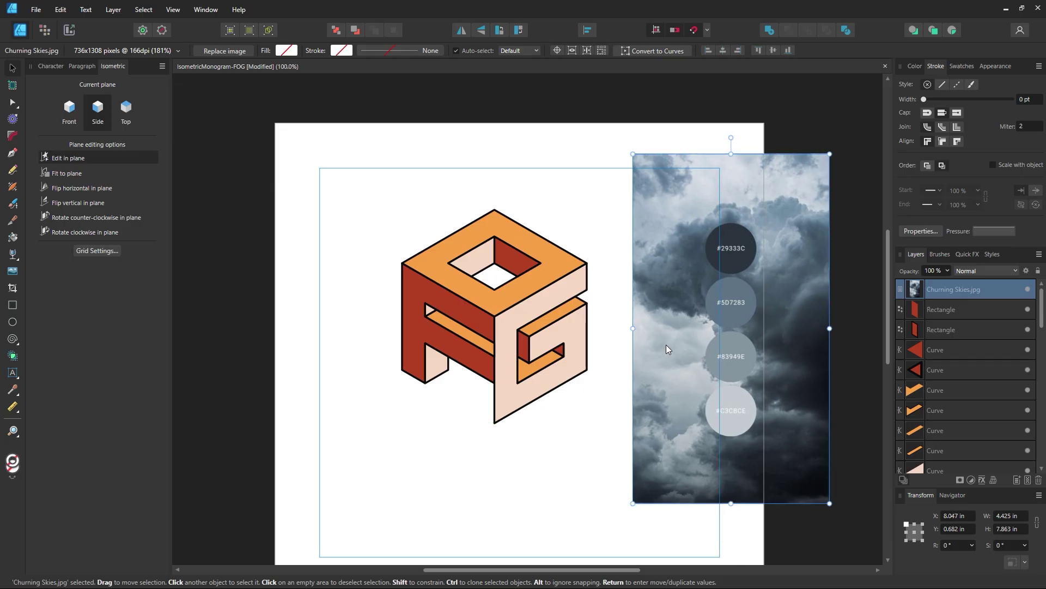
key("z")
left_click(598, 375, "alt")
left_click_drag(642, 399, 547, 382)
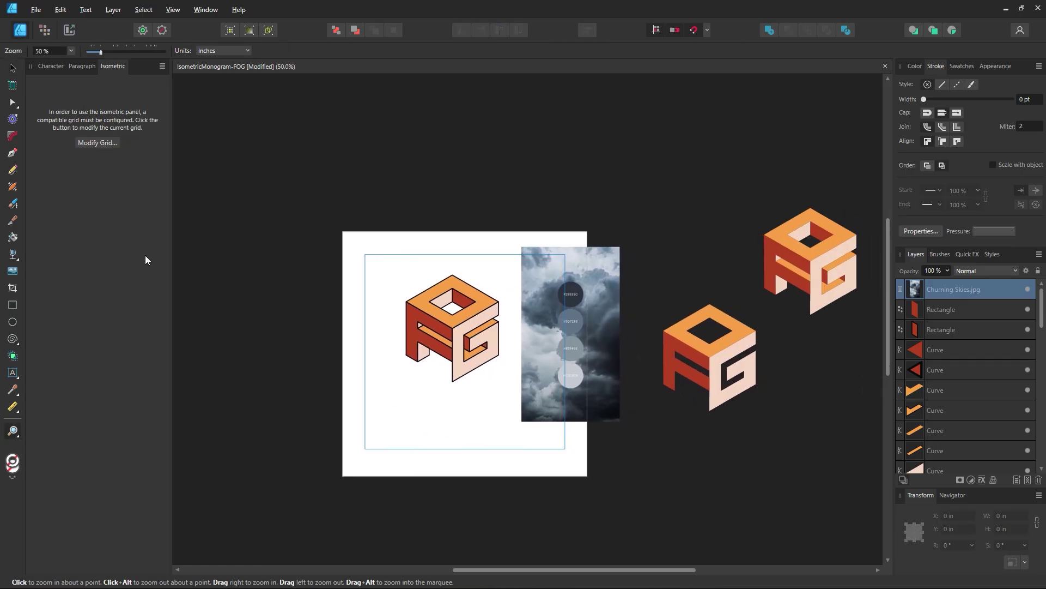
Select all pieces of the outlined cube and place a copy of it off the artboard at X 14.924 in, Y -5.309 in.
left_click(12, 67)
left_click_drag(335, 223, 517, 436)
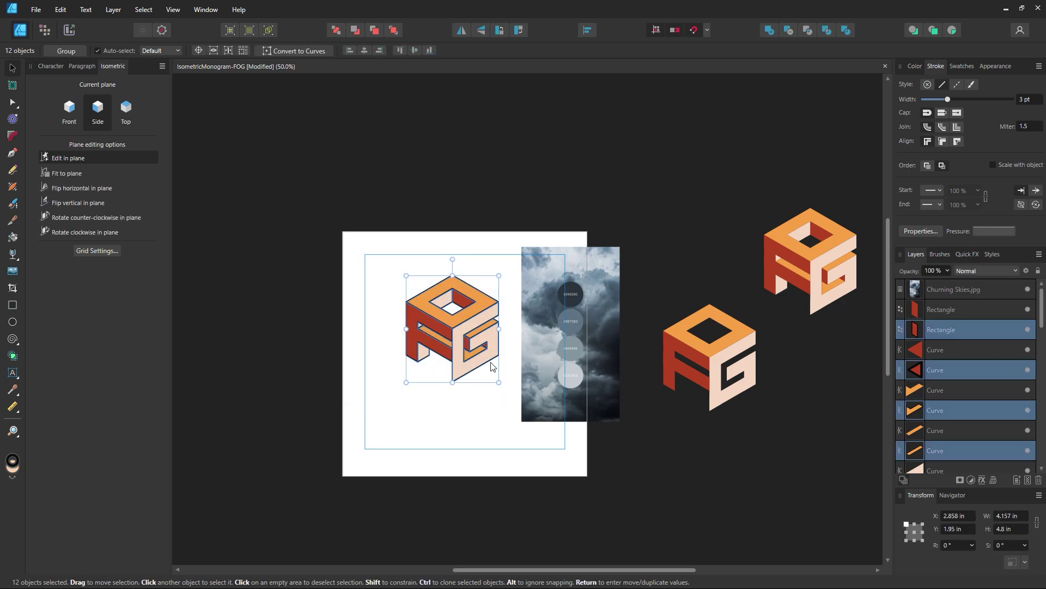
mouse_move(498, 375)
left_mouse_down("ctrl")
mouse_move(696, 212)
mouse_move(756, 208)
left_mouse_up("ctrl")
Select all orange faces in the cubes by matching the fill color of the O-shaped top face.
key("z")
left_click_drag(508, 337, 642, 431)
left_click_drag(259, 243, 226, 251)
left_click(13, 69)
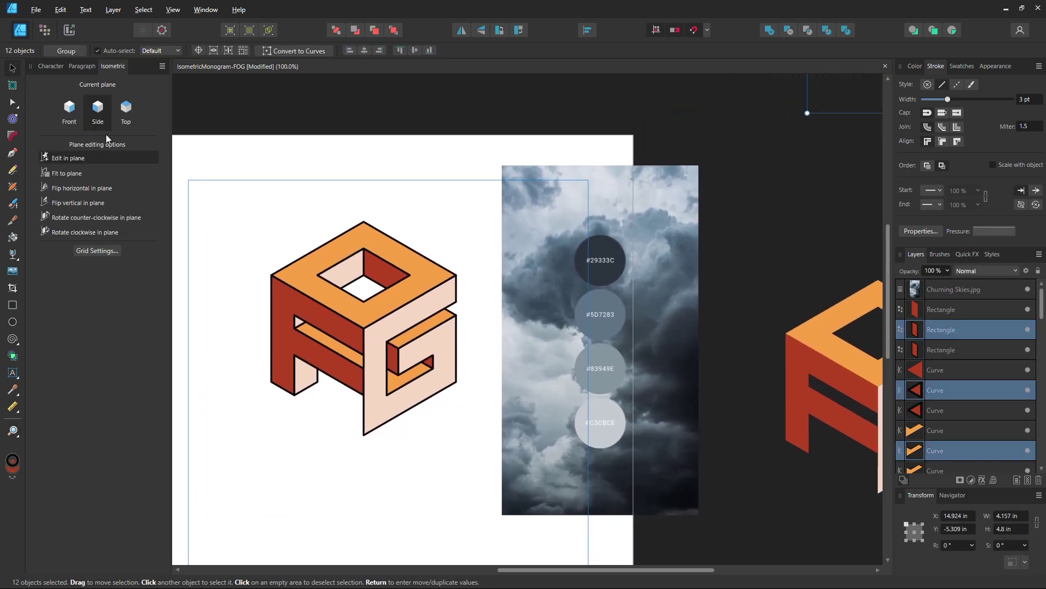
left_click(293, 286)
left_click(143, 9)
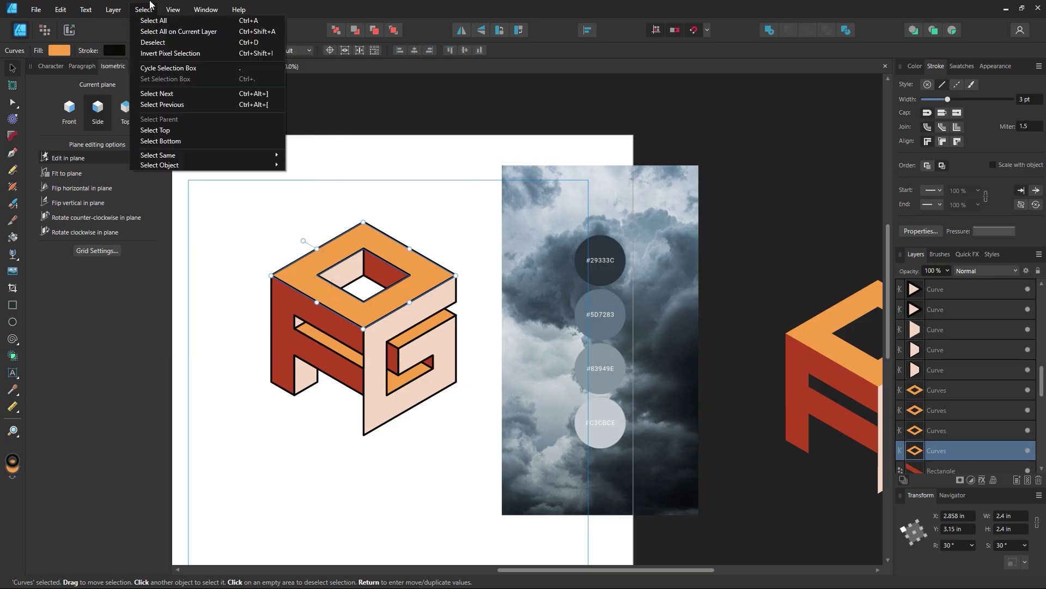
mouse_move(164, 155)
left_click(330, 155)
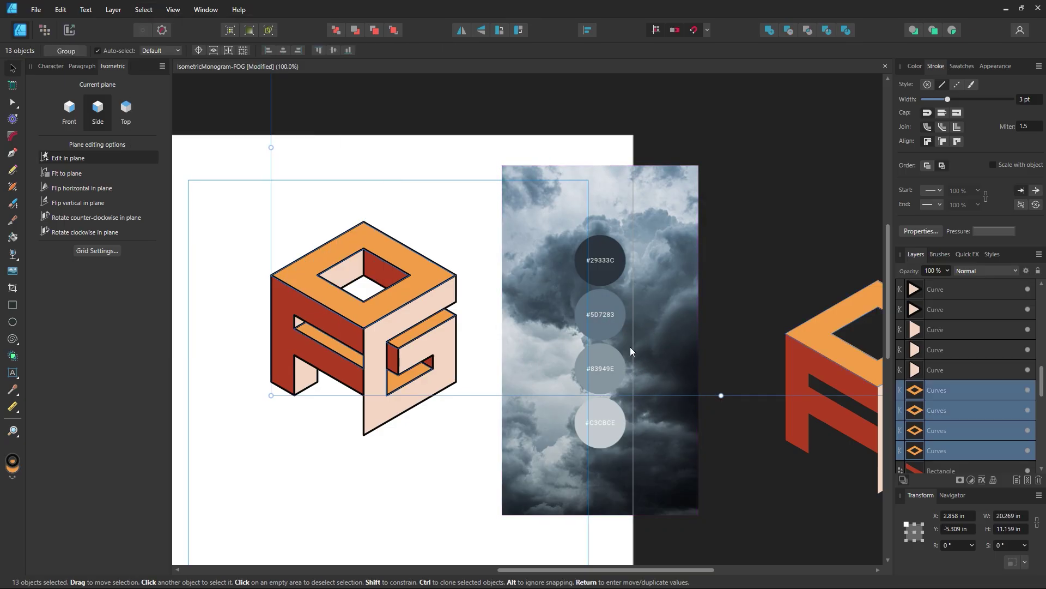
Fill the selected orange faces with the light gray #C3C8CE sampled from the palette image and deselect them.
key("i")
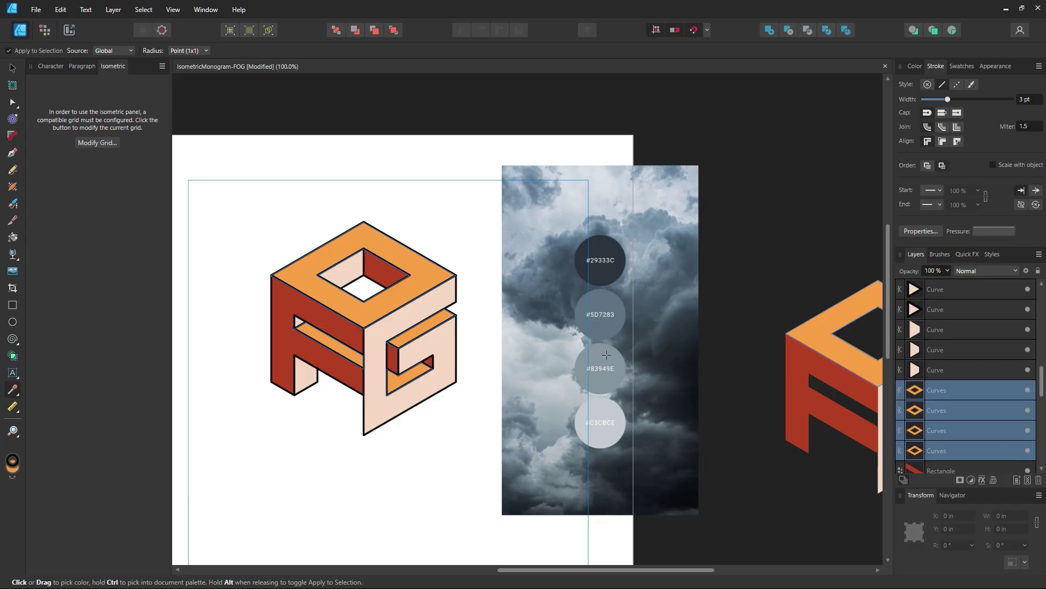
left_click(603, 414)
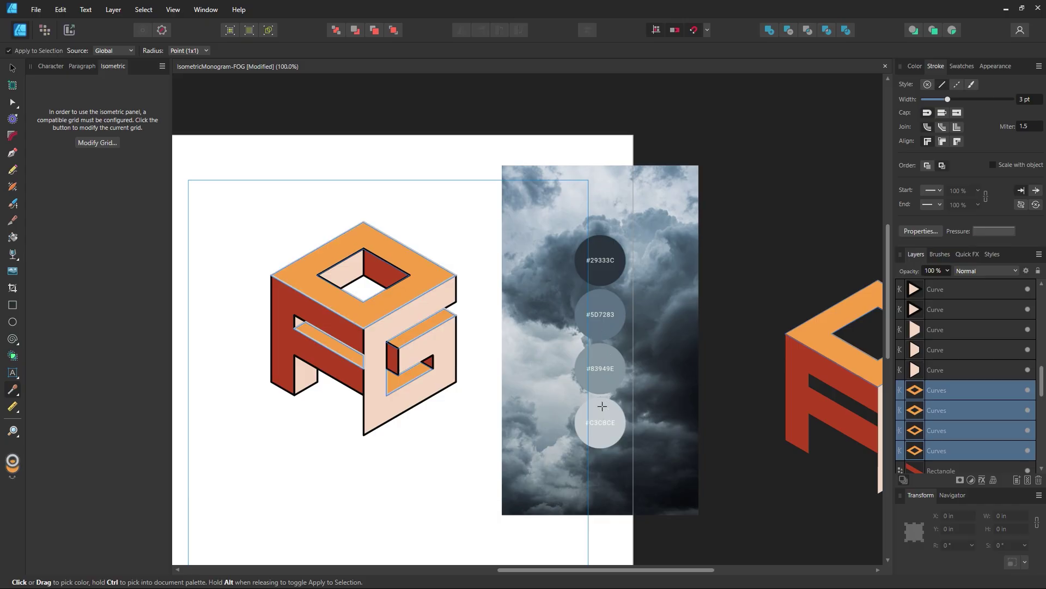
key("ctrl+z")
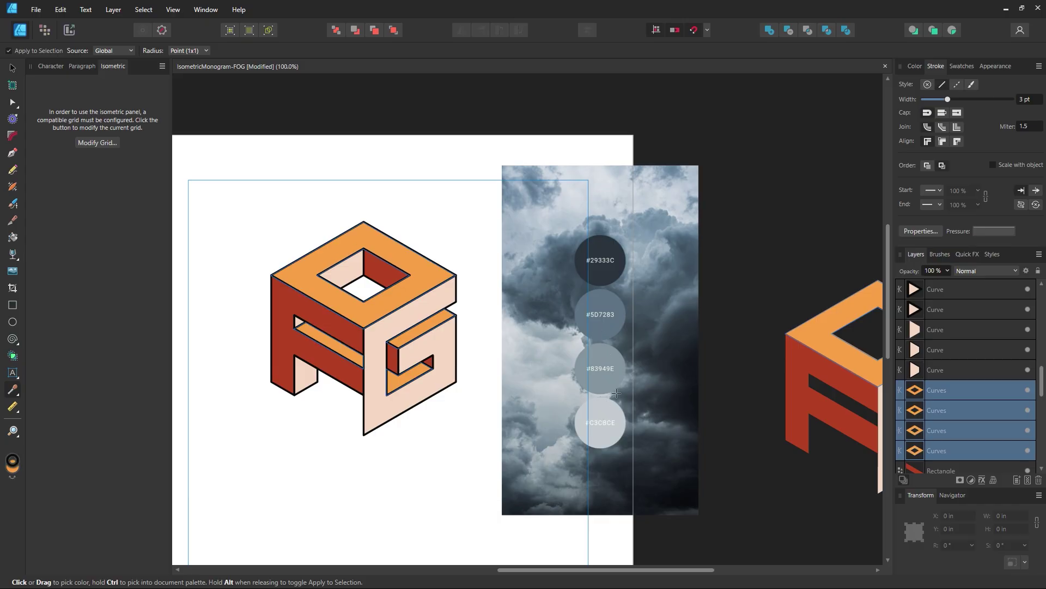
left_click(961, 66)
left_click(606, 407)
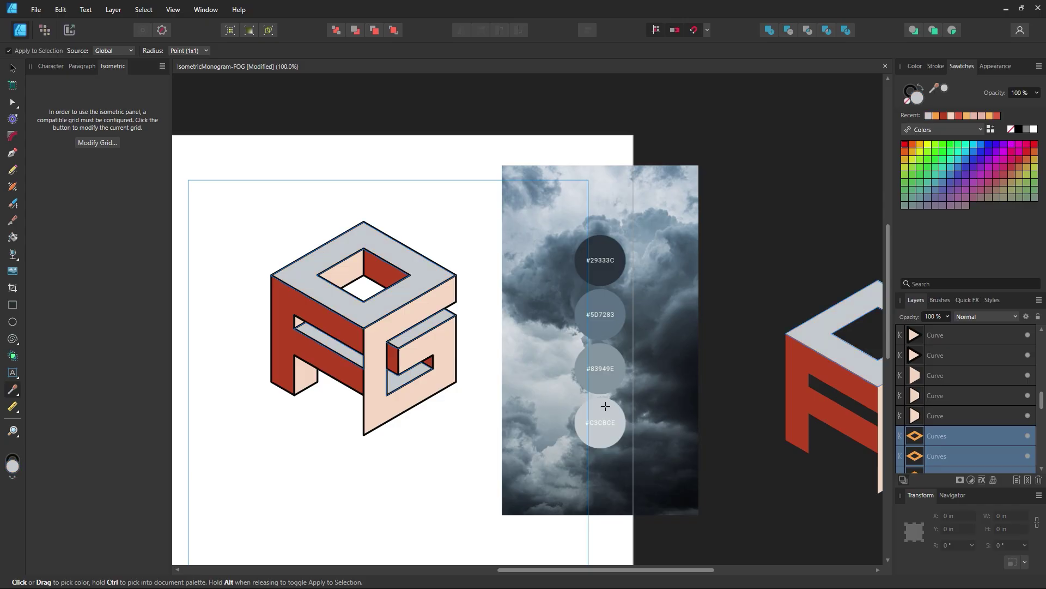
left_click(13, 68)
left_click(266, 146)
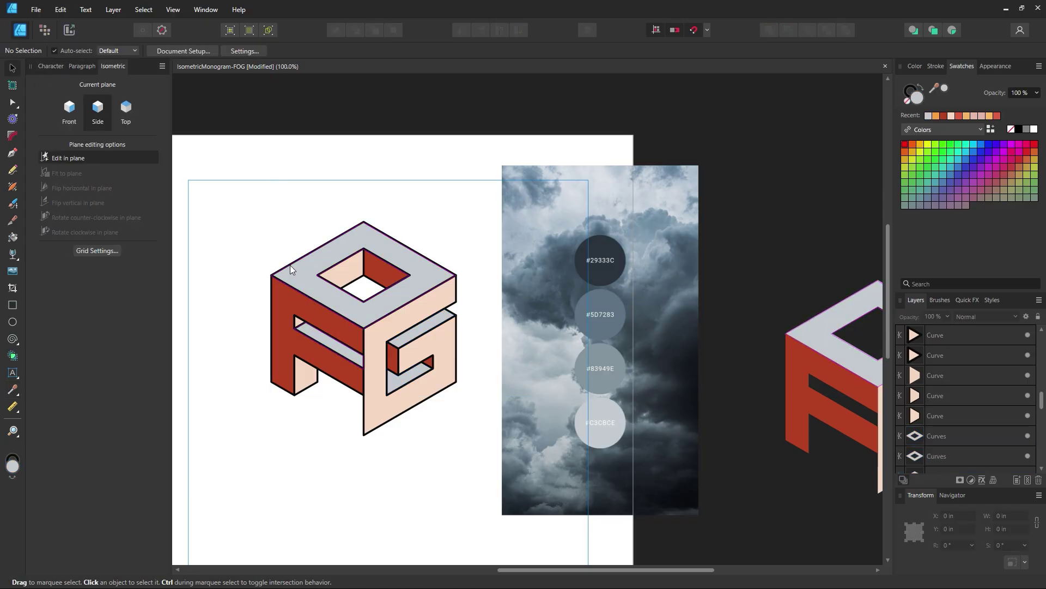
Select all red faces by matching fill color, fill them with the palette's dark #29333C, and deselect them.
left_click(324, 364)
left_click(138, 5)
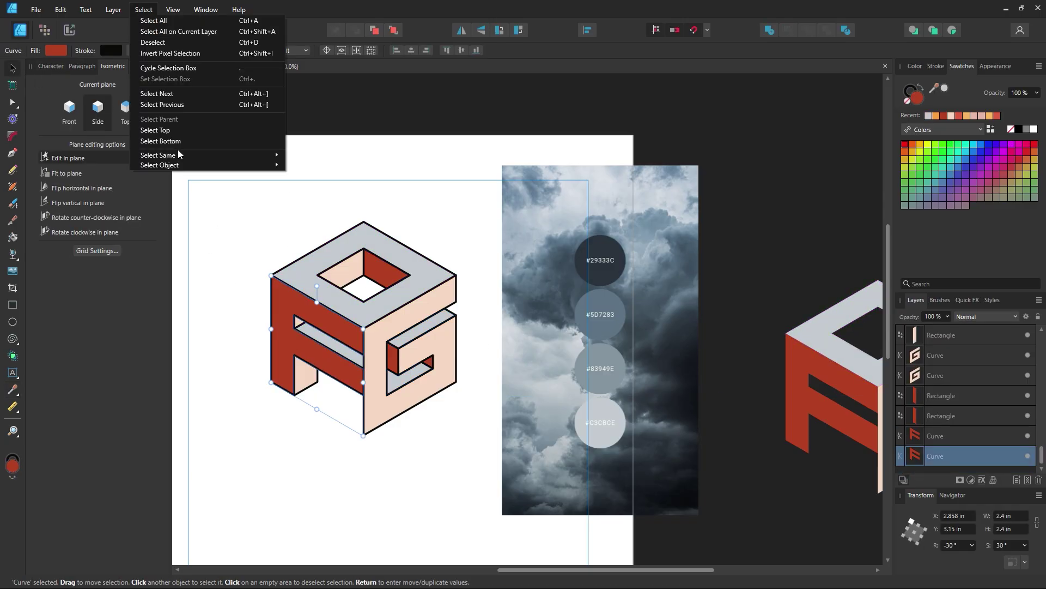
mouse_move(181, 154)
left_click(305, 155)
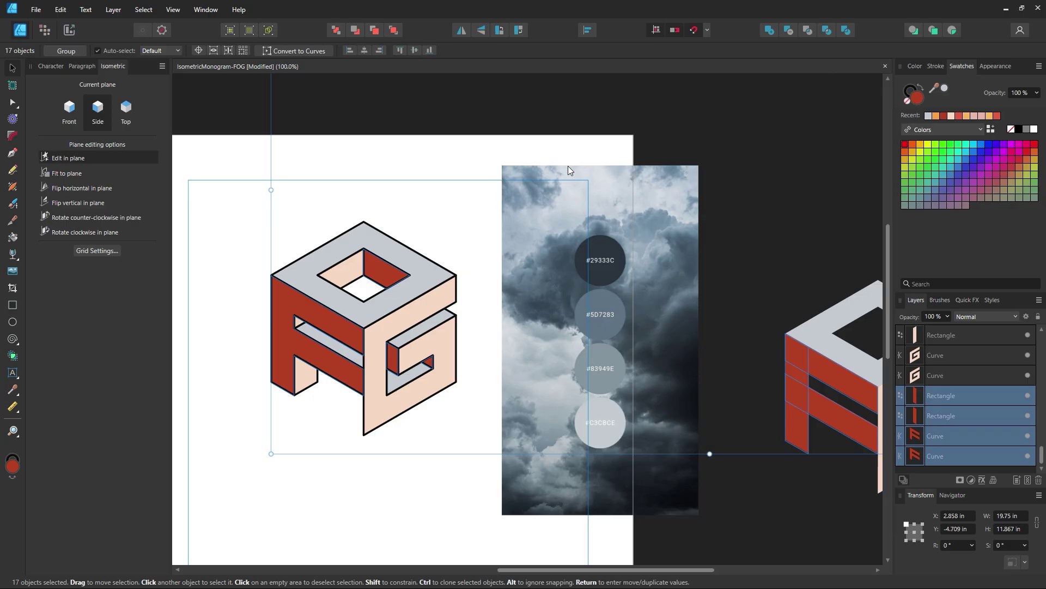
key("i")
left_click(598, 240)
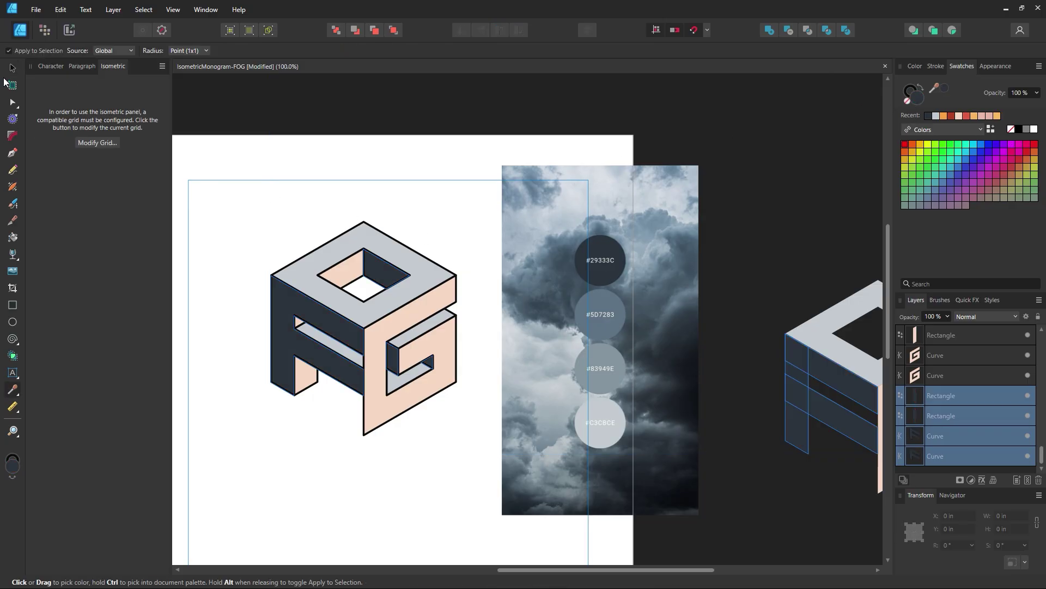
key("v")
left_click(260, 107)
Select all beige faces by matching the G's fill color, recolor them with the palette's #83949E, and deselect them.
left_click(377, 325)
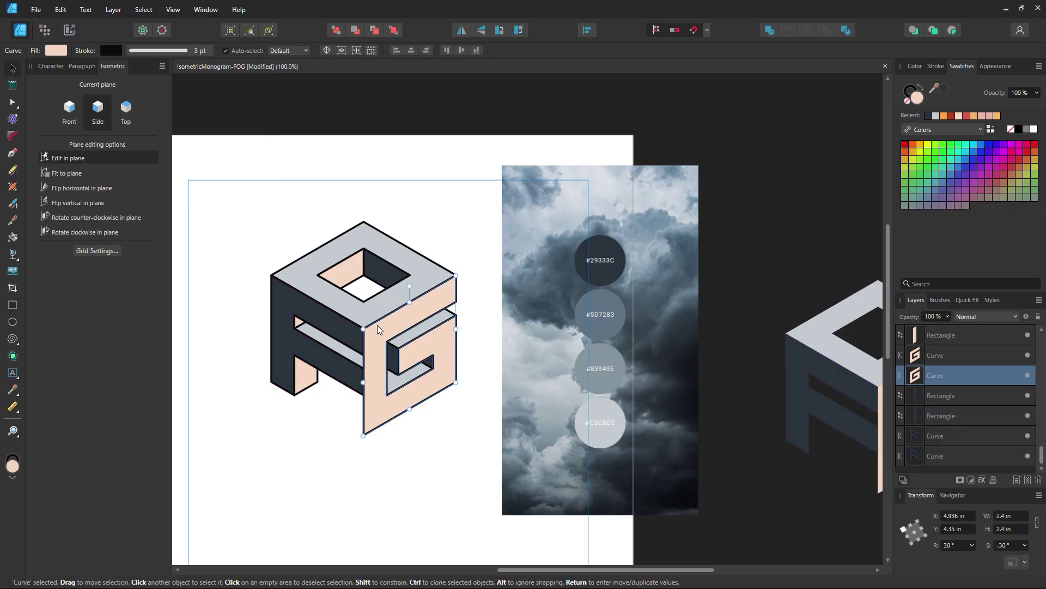
left_click(144, 9)
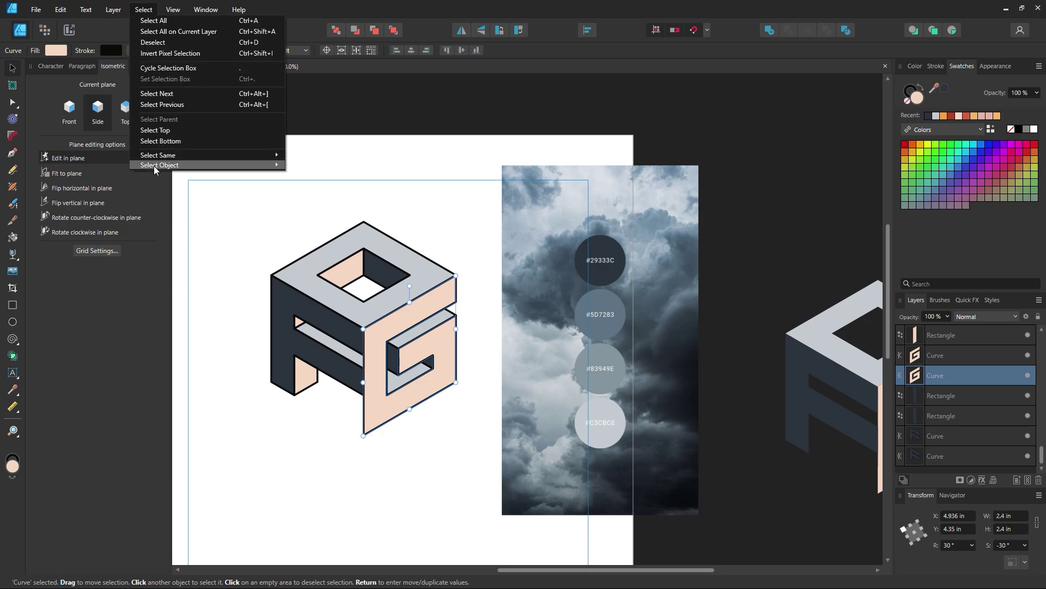
mouse_move(158, 154)
left_click(303, 156)
key("i")
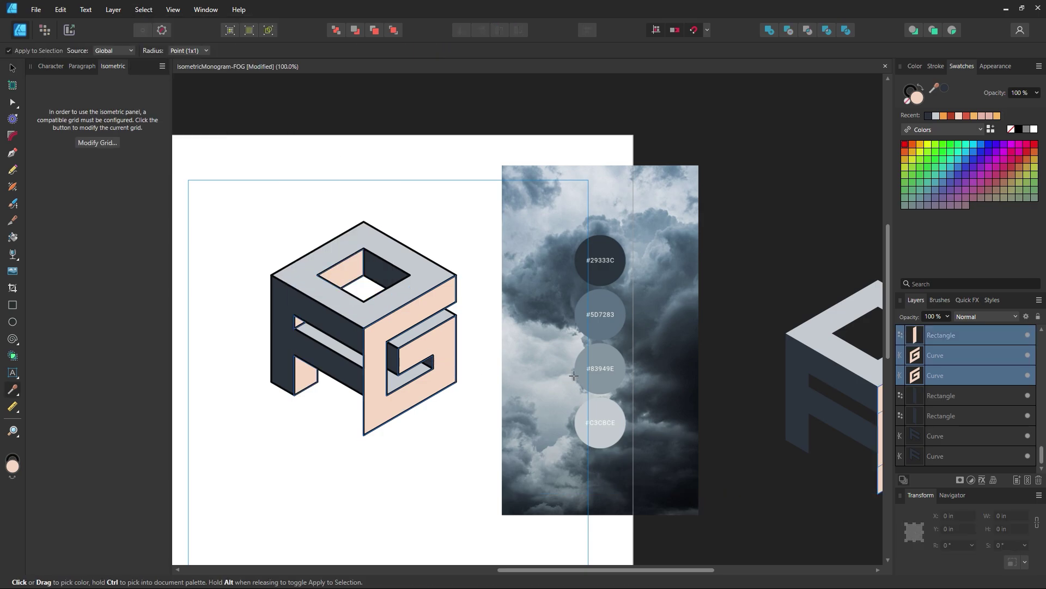
left_click(596, 356)
left_click(601, 355)
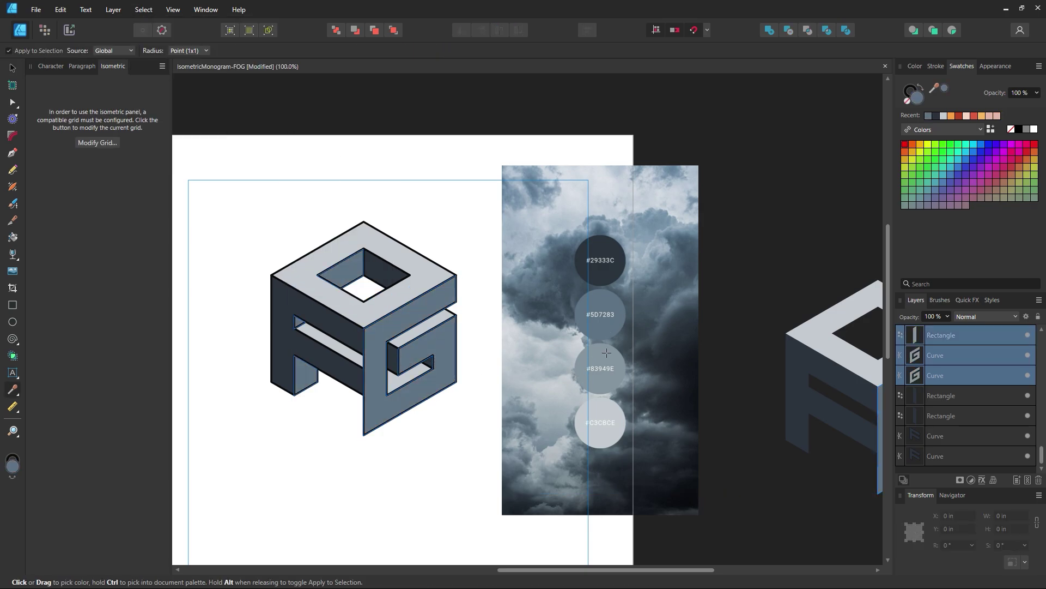
left_click(604, 359)
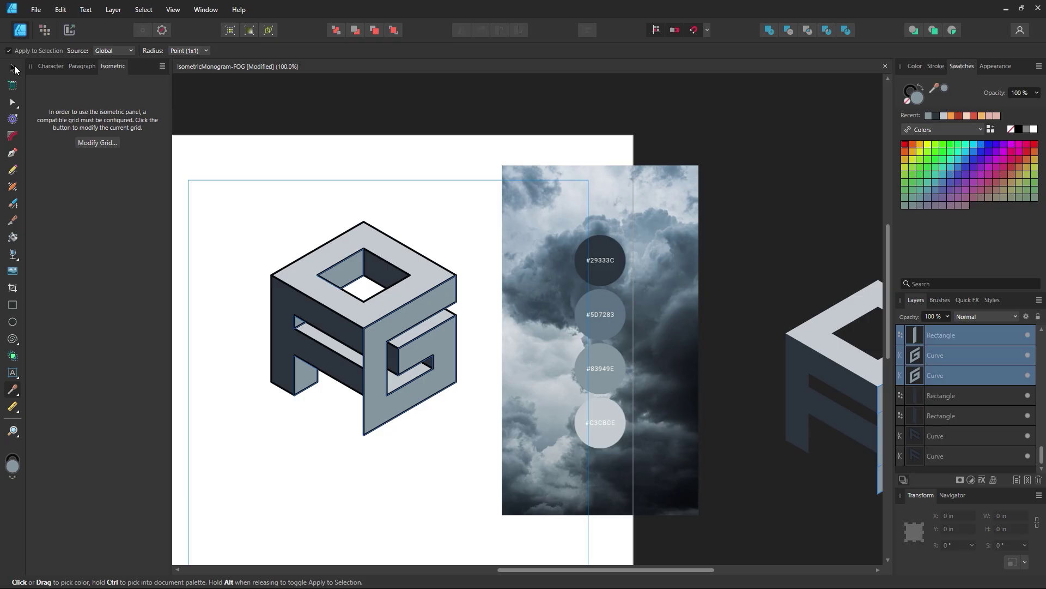
left_click(12, 67)
left_click(320, 182)
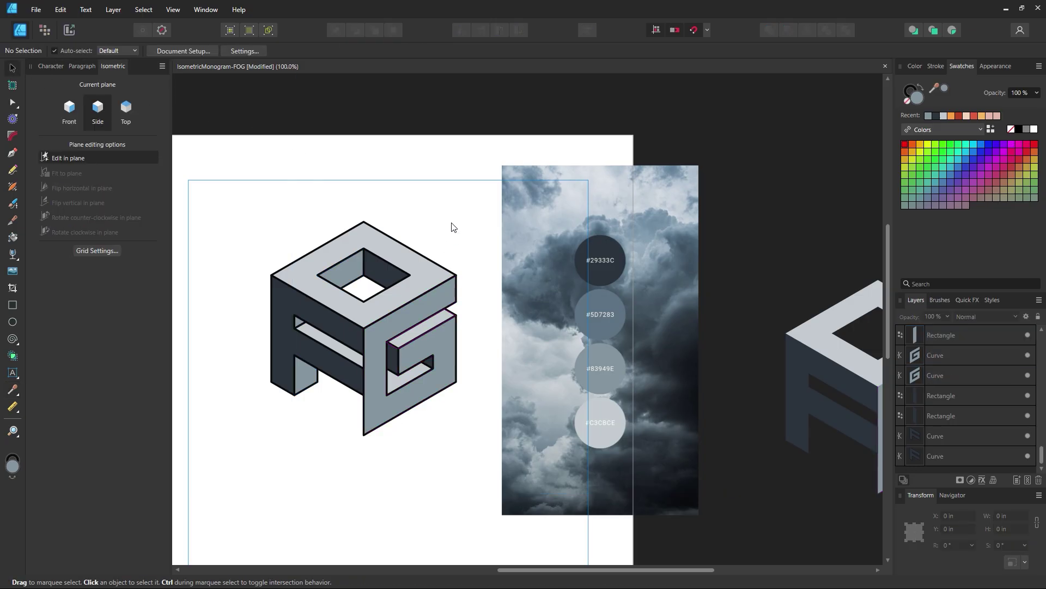
Recolor the strokes of all pieces of the artboard's cube with the palette's dark #29333C and deselect them.
left_click_drag(491, 136, 244, 463)
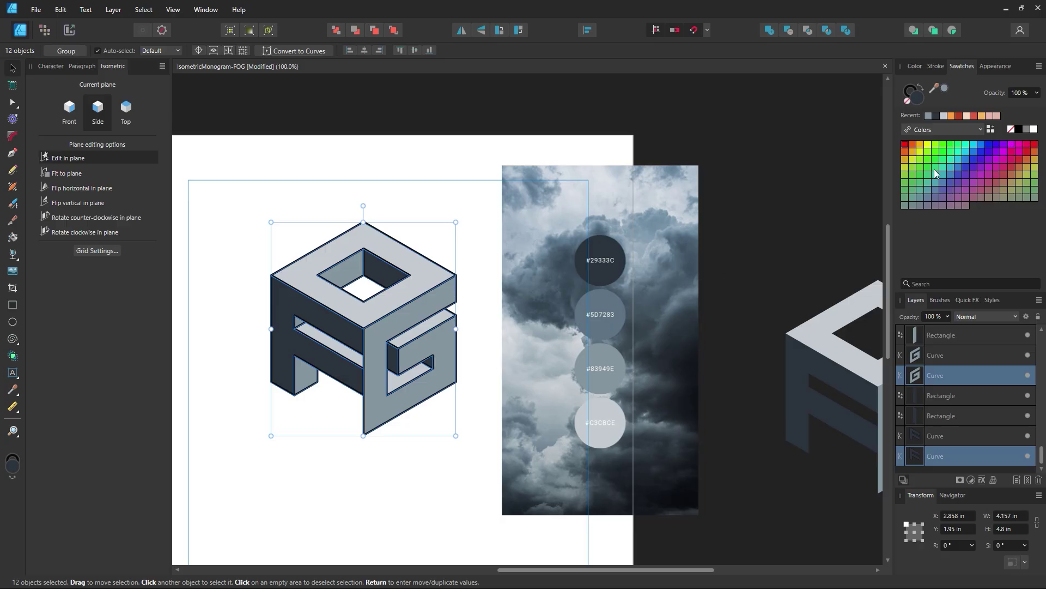
left_click(915, 90)
key("i")
left_click(597, 248)
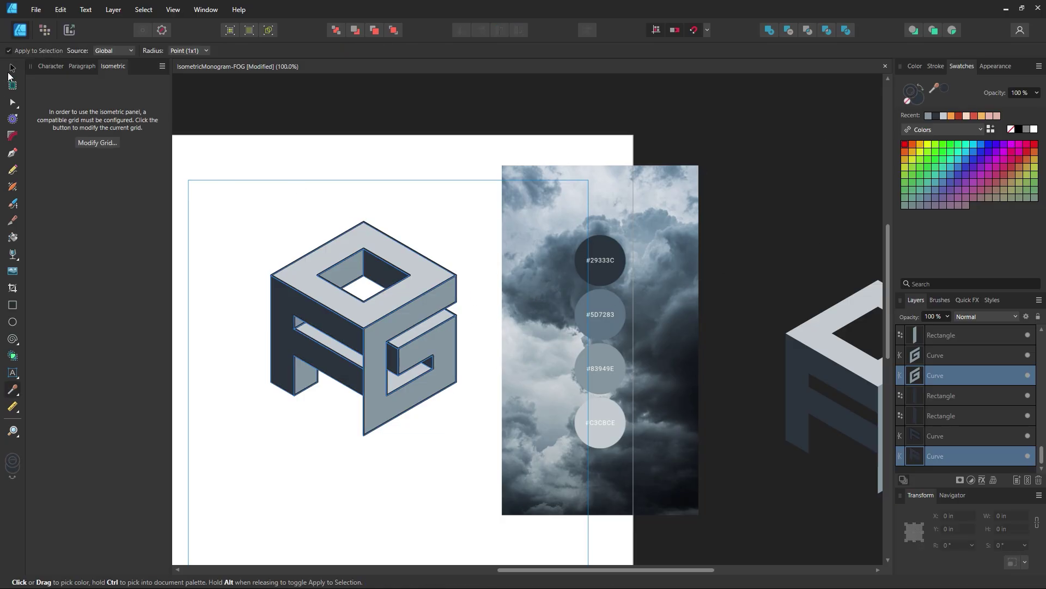
left_click(12, 68)
left_click(287, 229)
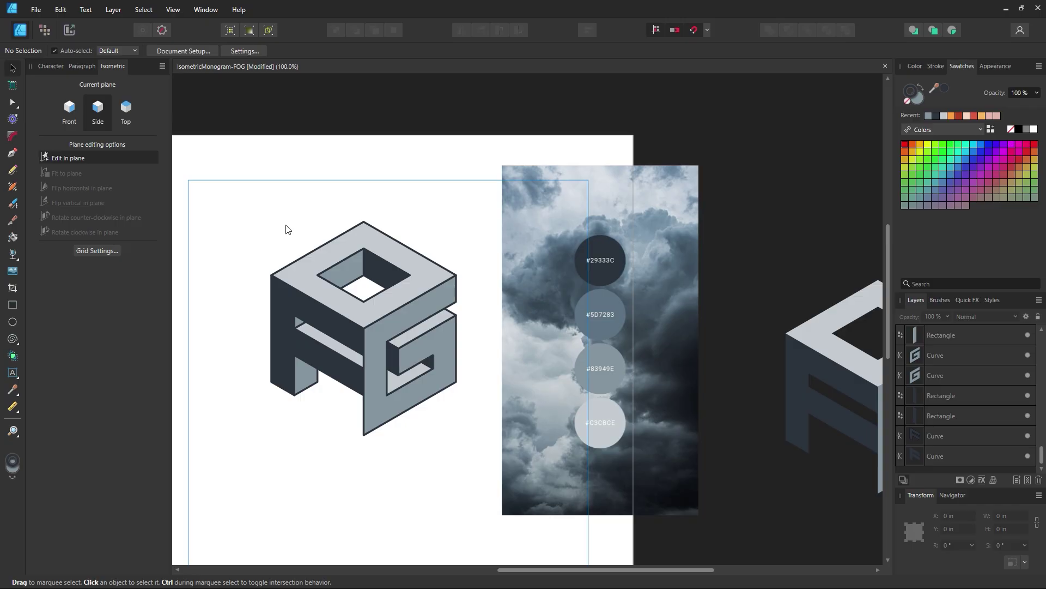
Move the Churning Skies.jpg palette image off the artboard, clear of the cube variants, to X 20.723 in, Y -10.707 in.
left_click_drag(540, 472, 844, 117)
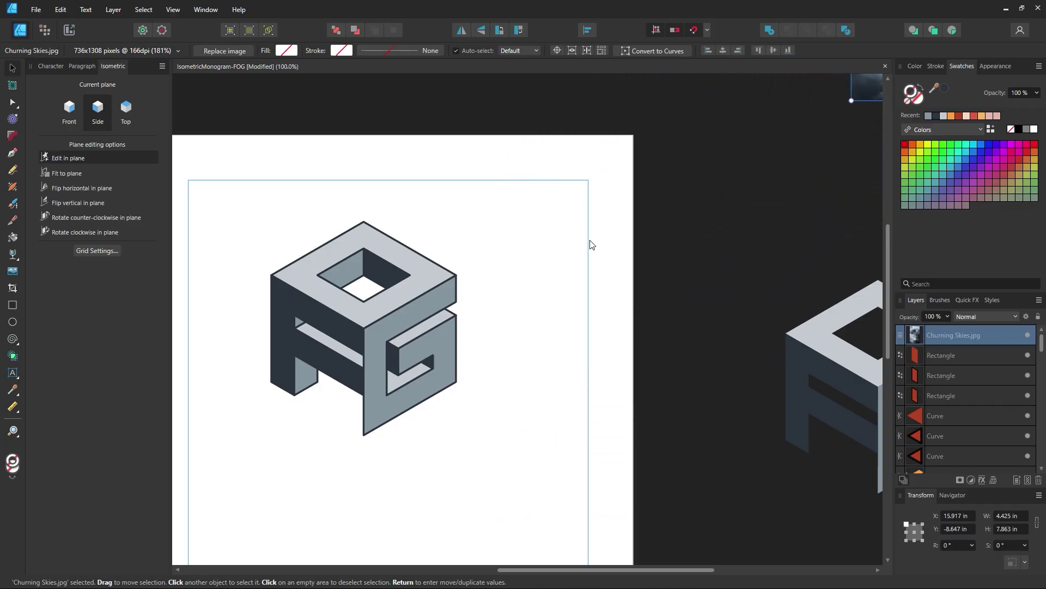
left_click(515, 285)
left_click_drag(422, 322, 574, 279)
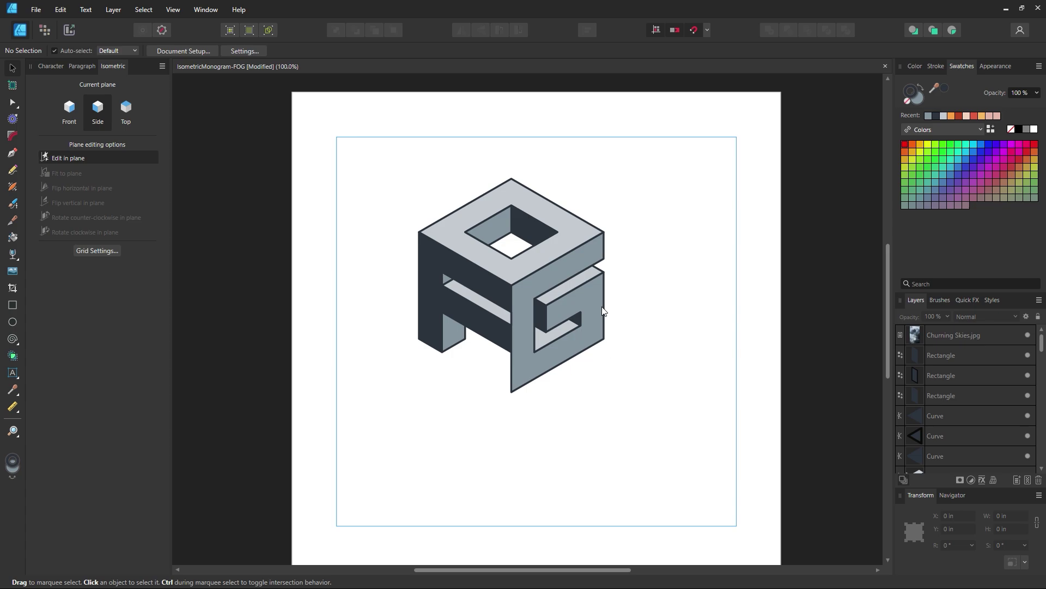
key("z")
left_click(538, 283, "alt")
left_click(538, 283, "alt")
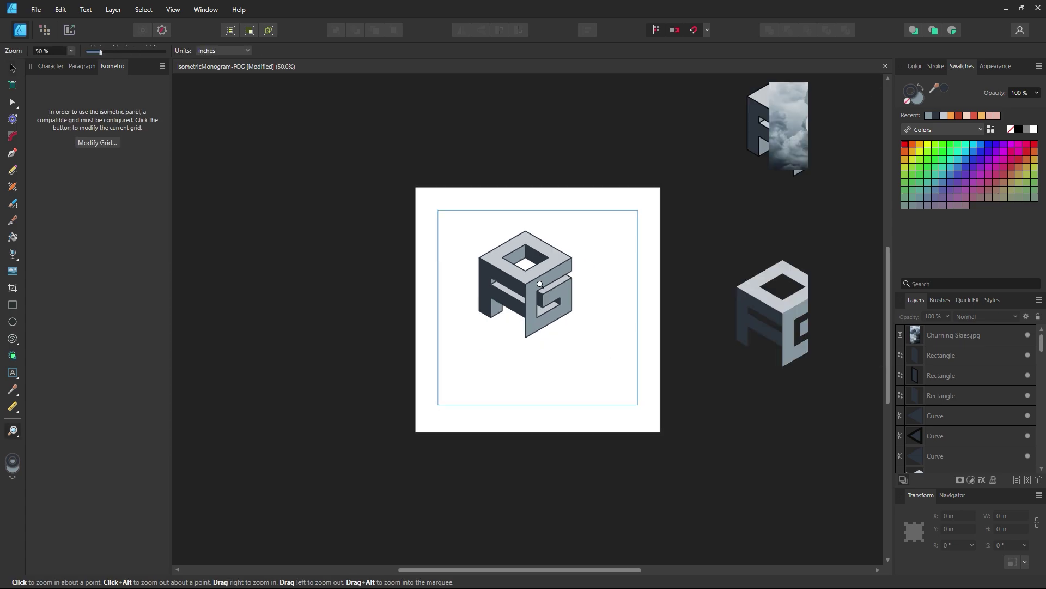
left_click(539, 283, "alt")
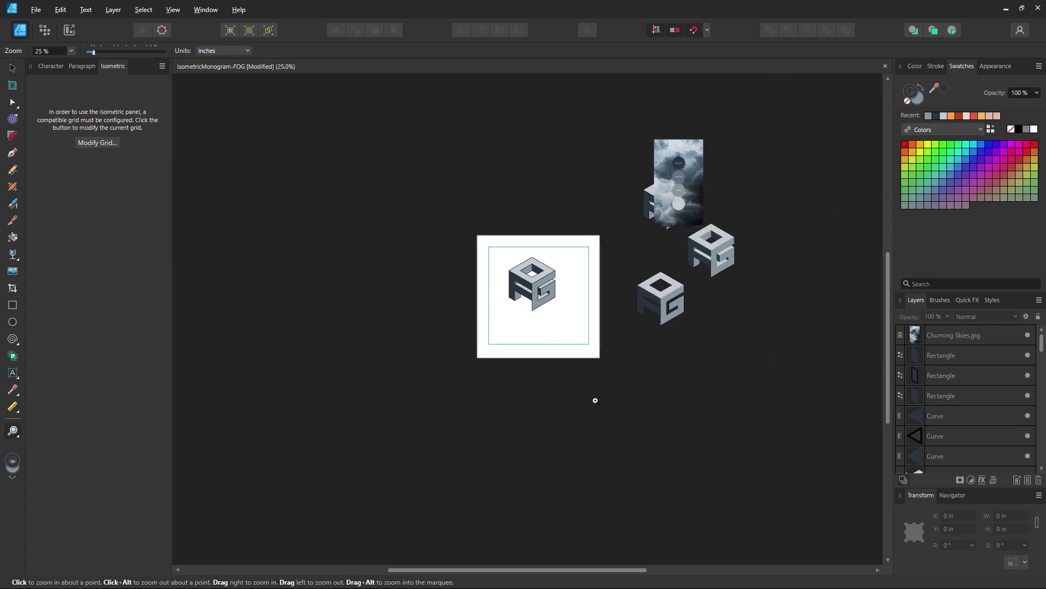
left_click(12, 67)
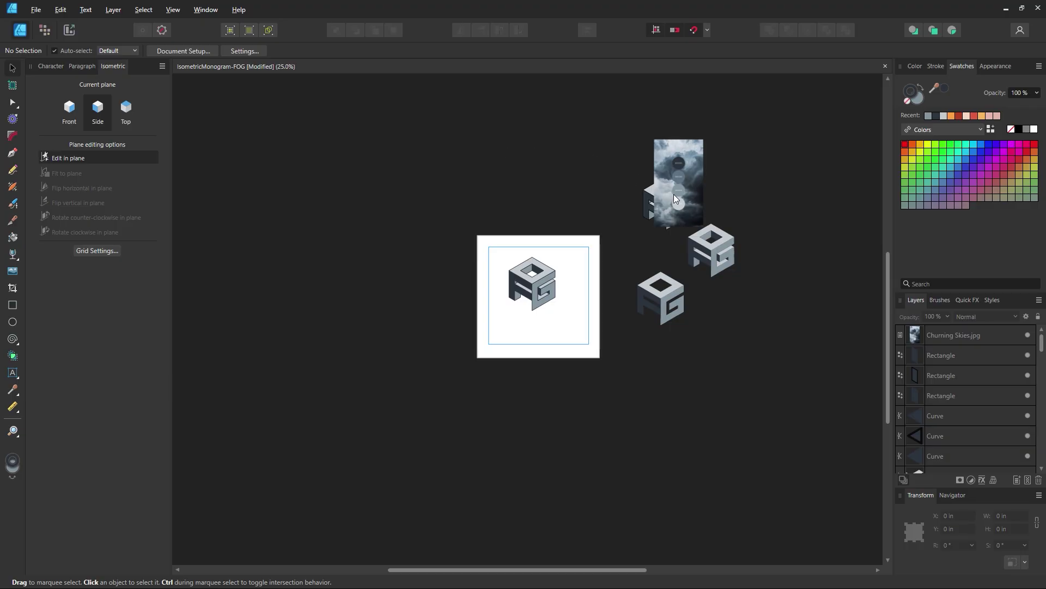
left_click_drag(675, 197, 728, 175)
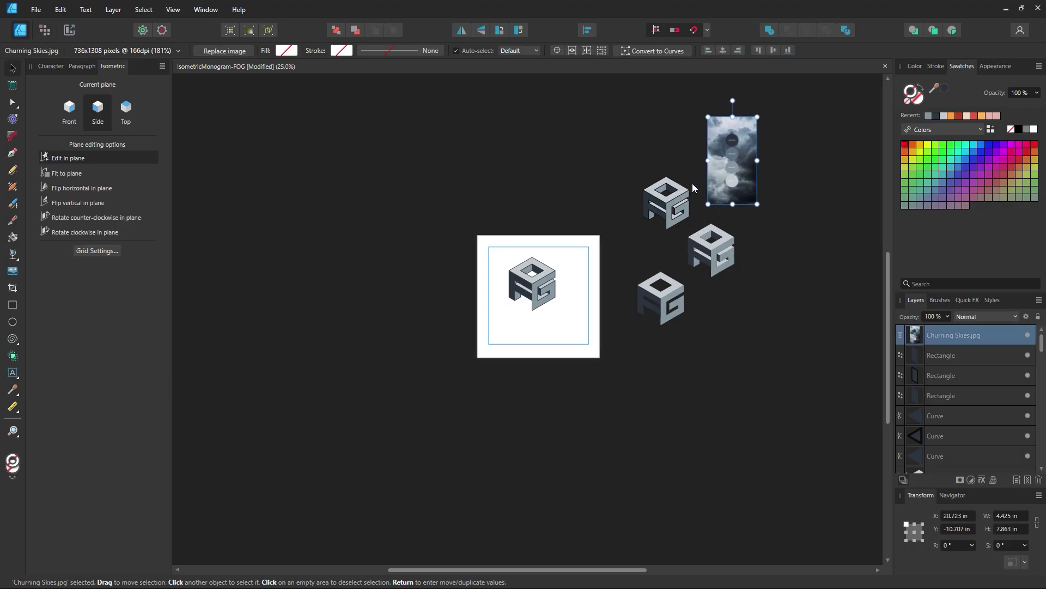
left_click(595, 222)
Save the IsometricMonogram-FOG document with the recolored cube.
key("z")
left_click_drag(562, 269, 619, 328)
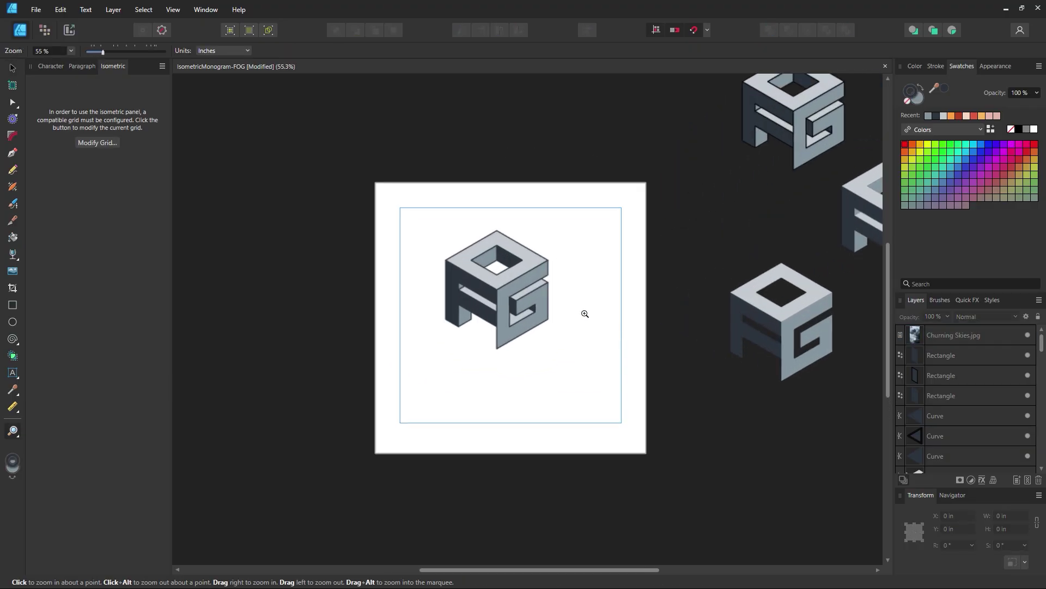
left_click_drag(547, 293, 600, 333)
key("space")
left_click_drag(461, 202, 488, 220)
left_click(13, 70)
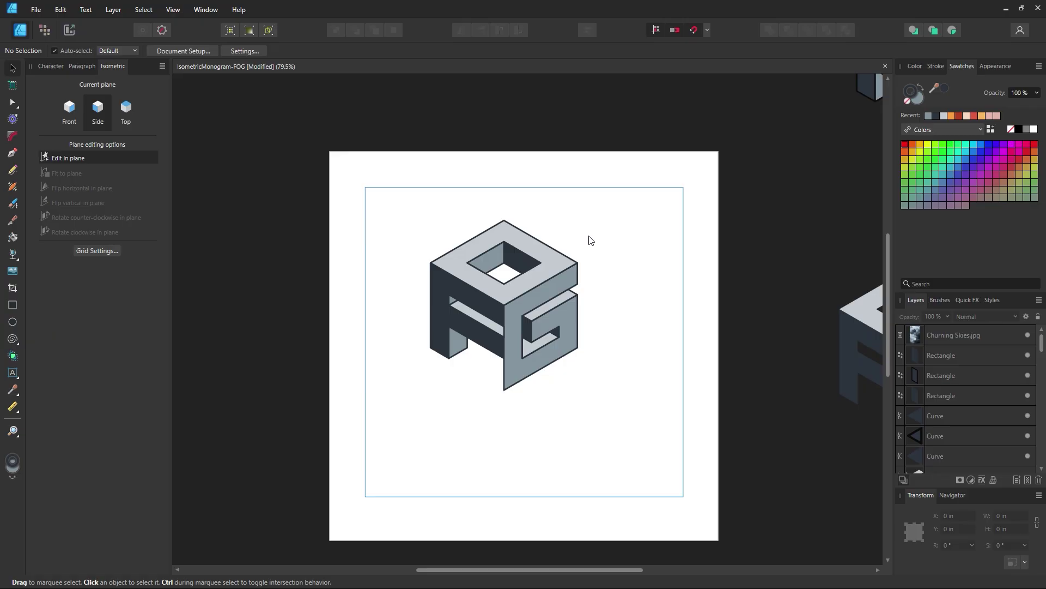
key("ctrl+s")
Select all gray-blue faces by matching the G's fill color, recolor them with the more saturated blue #7899AC, and deselect them.
key("z")
left_click(528, 314)
left_click_drag(522, 353, 487, 349)
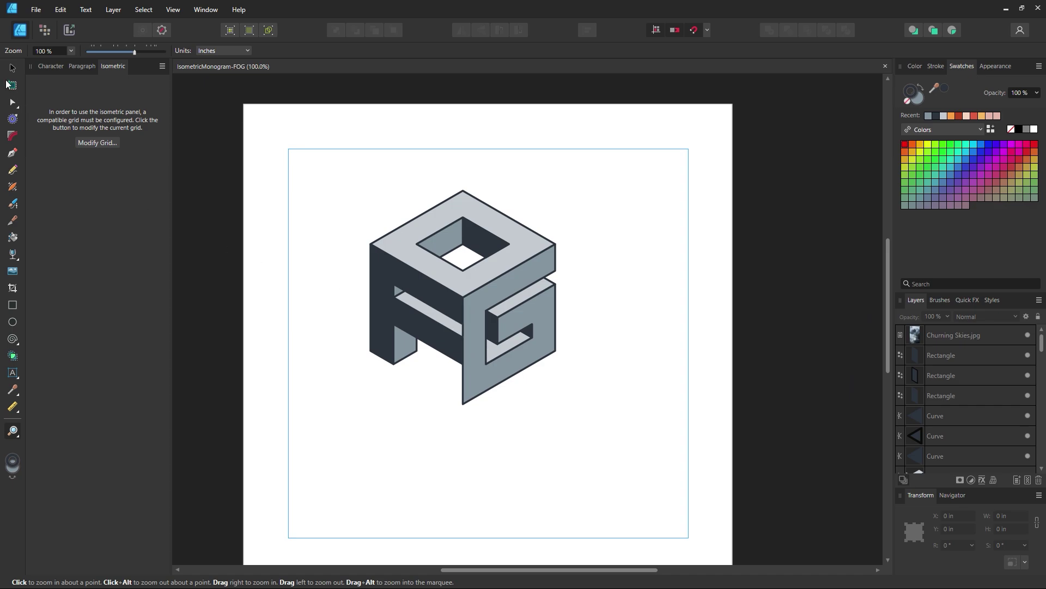
left_click(12, 67)
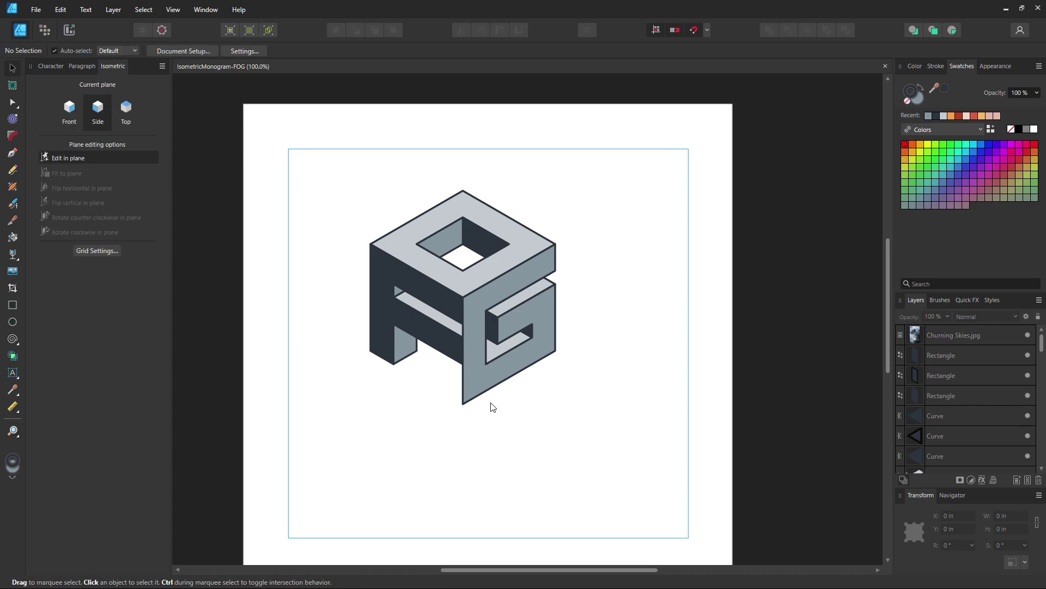
scroll(570, 346, "up", 1)
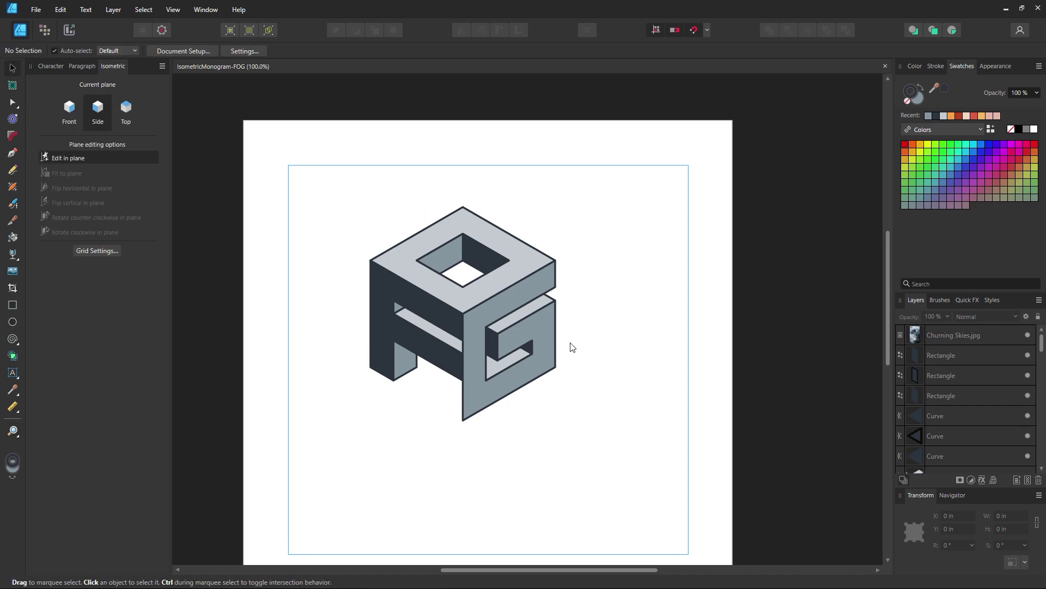
left_click(519, 301)
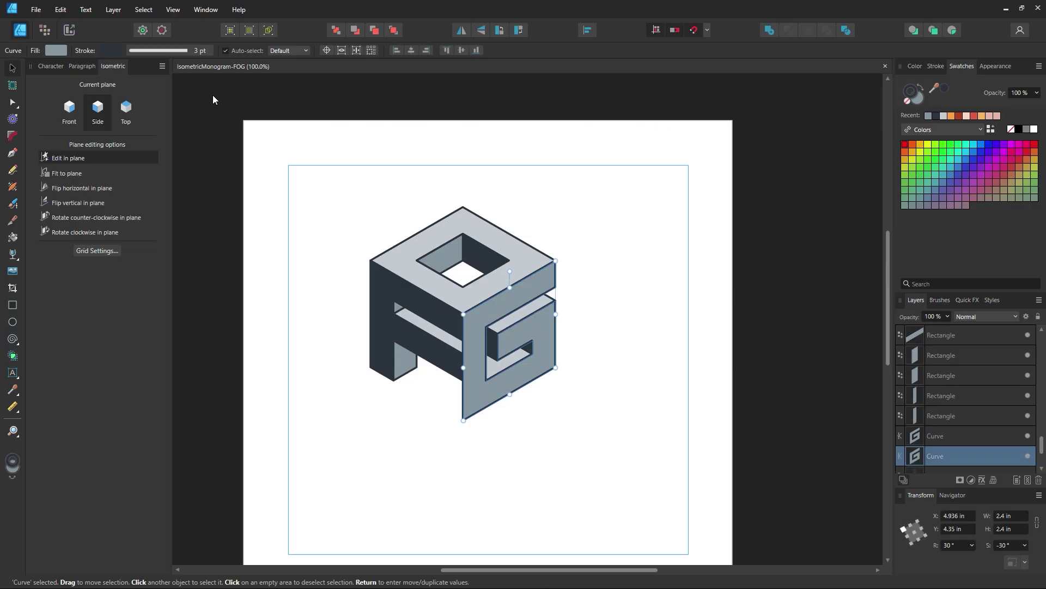
left_click(143, 9)
mouse_move(197, 156)
left_click(315, 158)
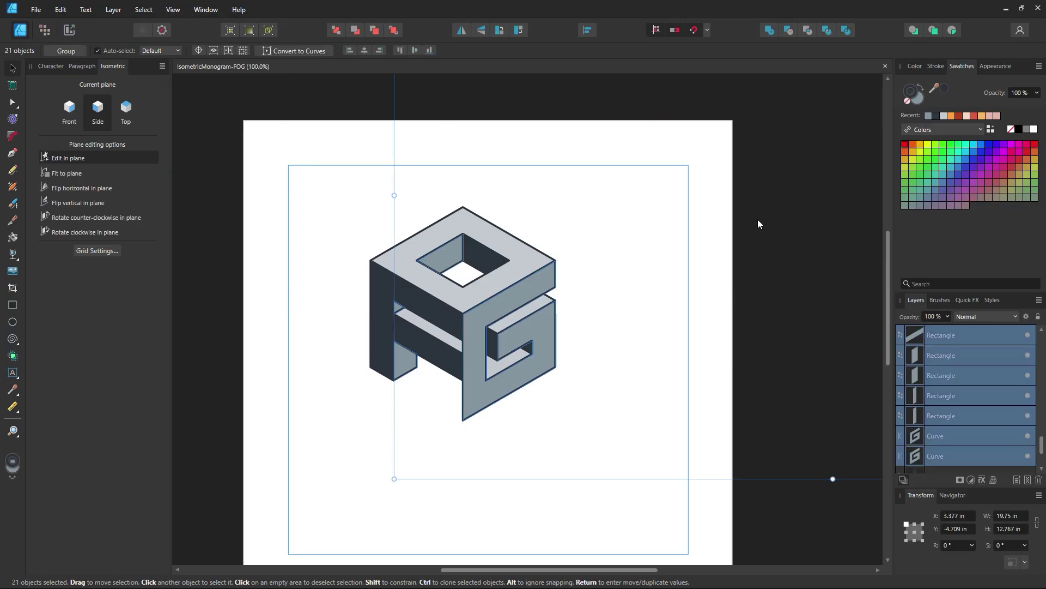
double_click(918, 99)
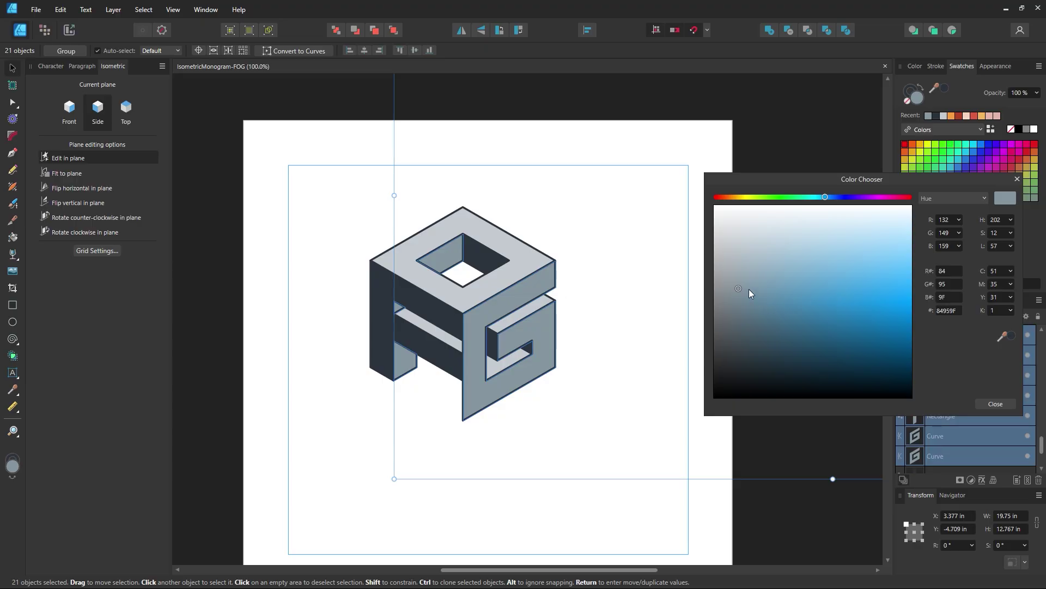
left_click_drag(749, 293, 754, 293)
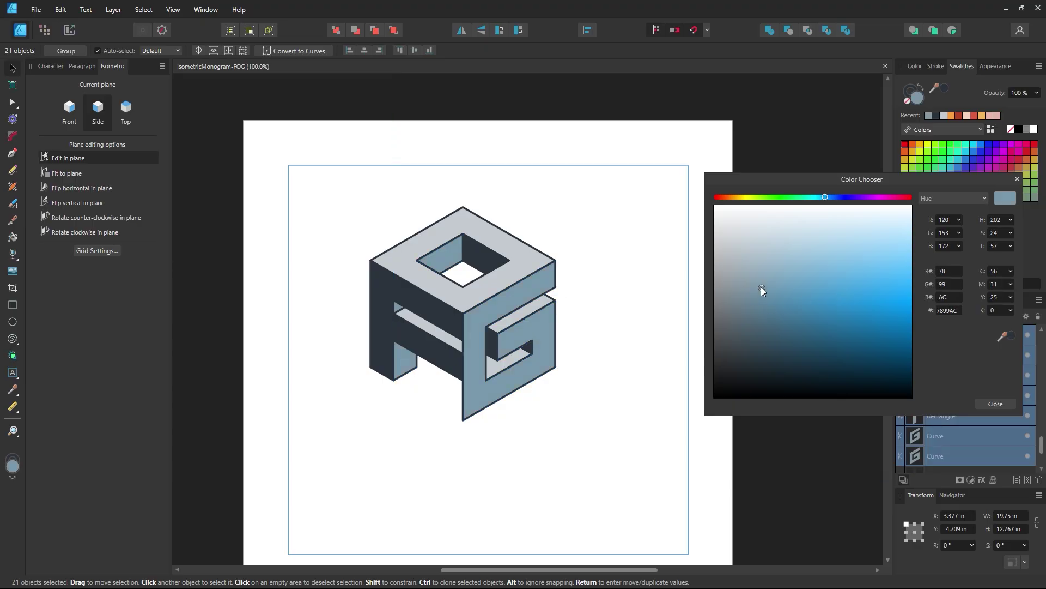
left_click(996, 403)
left_click(784, 374)
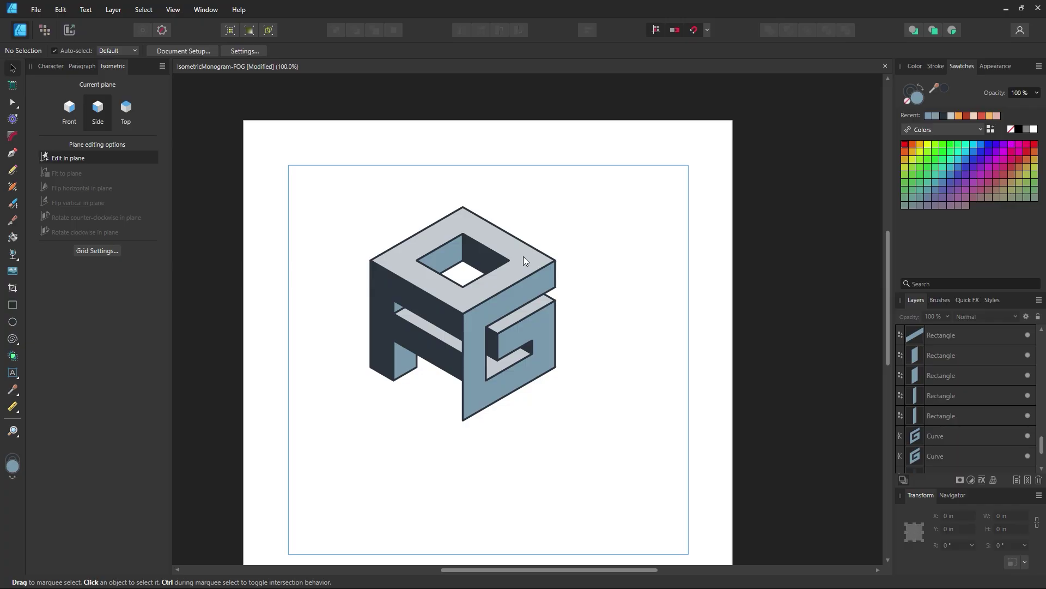
Select all light gray faces by matching the top O's fill color, recolor them with the pale blue #B8D2D8, and deselect them.
left_click(524, 257)
left_click(143, 9)
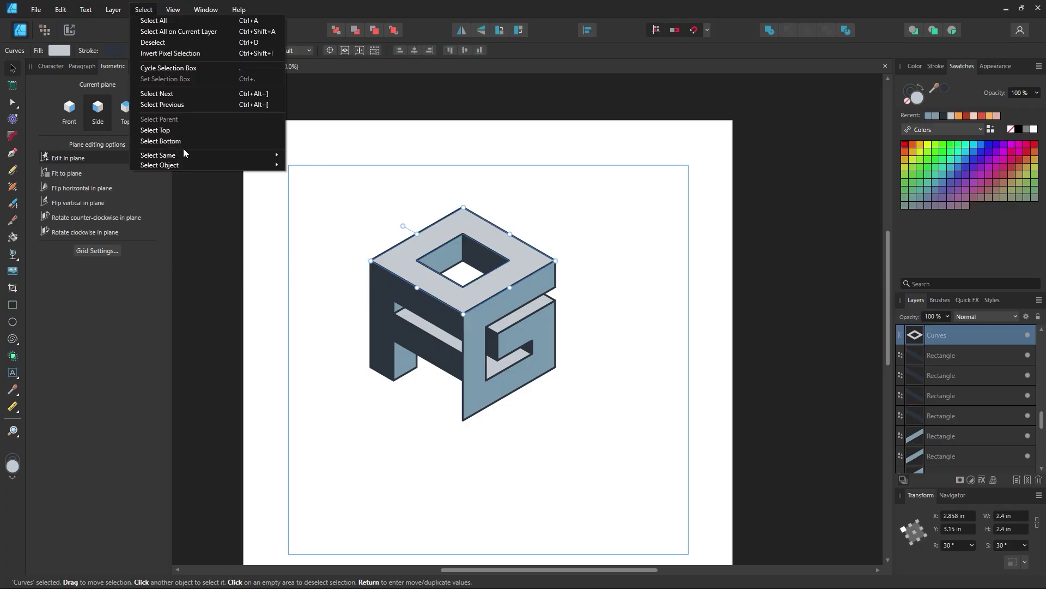
mouse_move(208, 150)
left_click(323, 155)
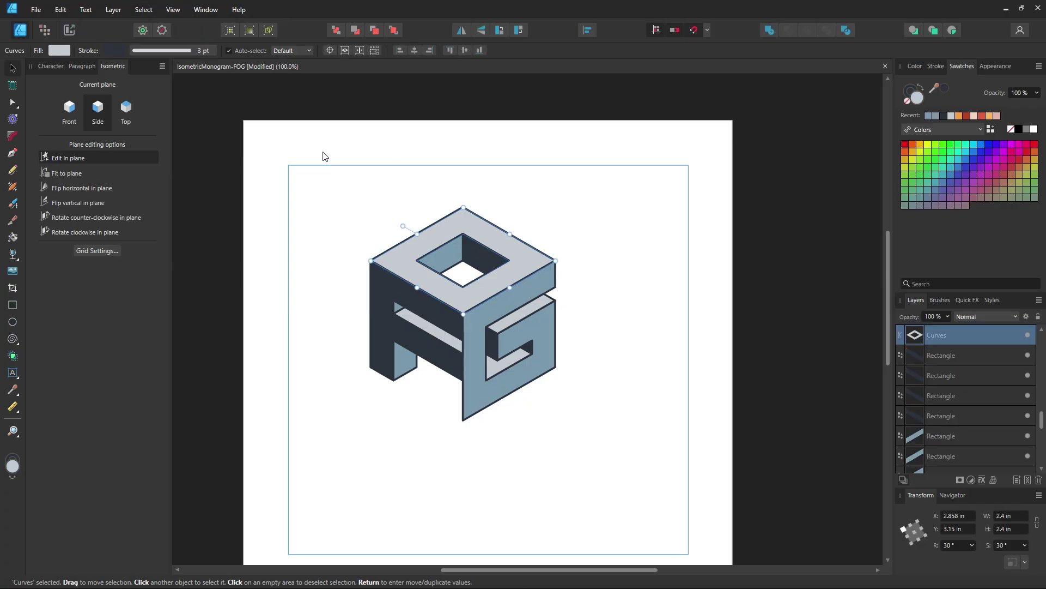
double_click(917, 104)
left_click(753, 248)
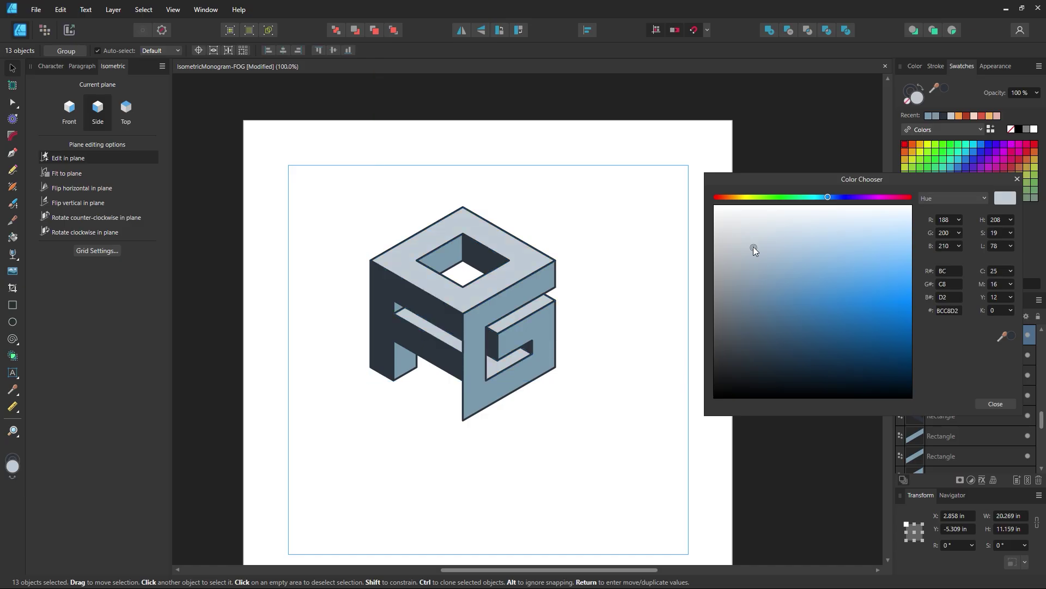
left_click_drag(760, 246, 770, 246)
left_click_drag(829, 198, 821, 201)
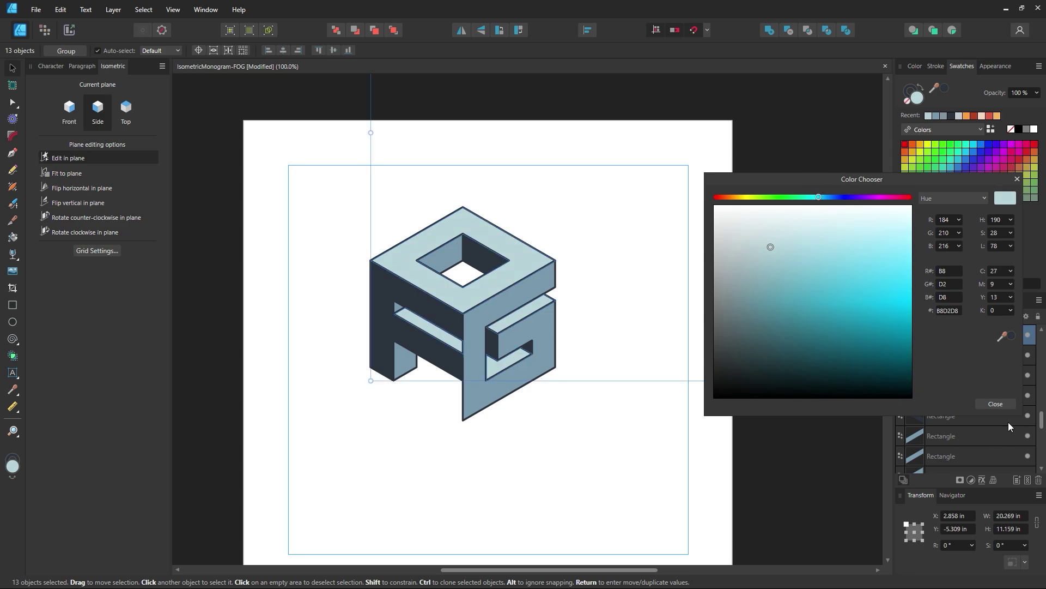
left_click(995, 403)
left_click(587, 428)
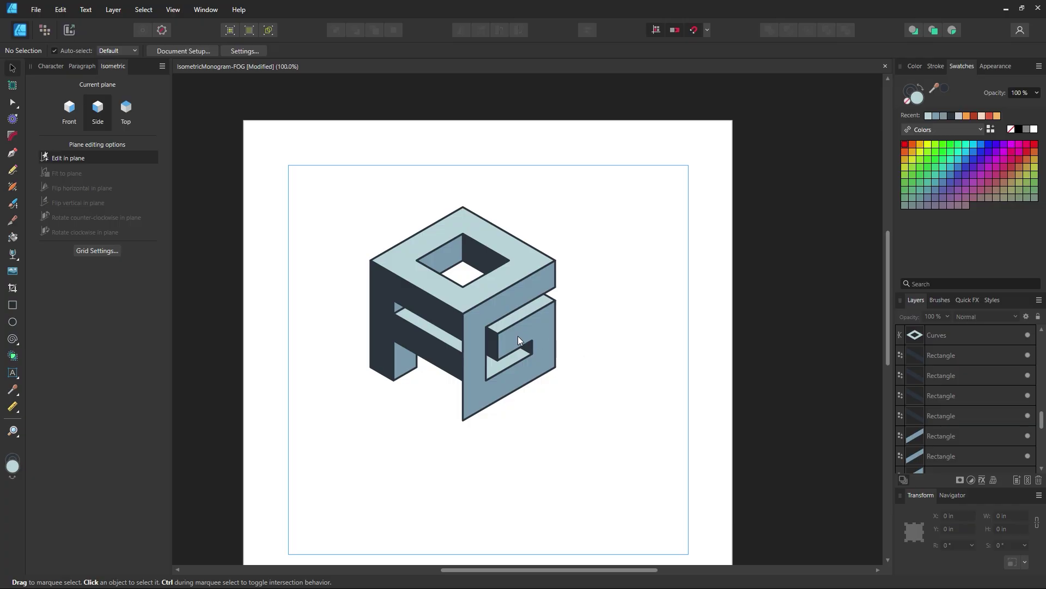
Show the isometric grid over the artboard through the grid settings.
left_click_drag(523, 331, 572, 313)
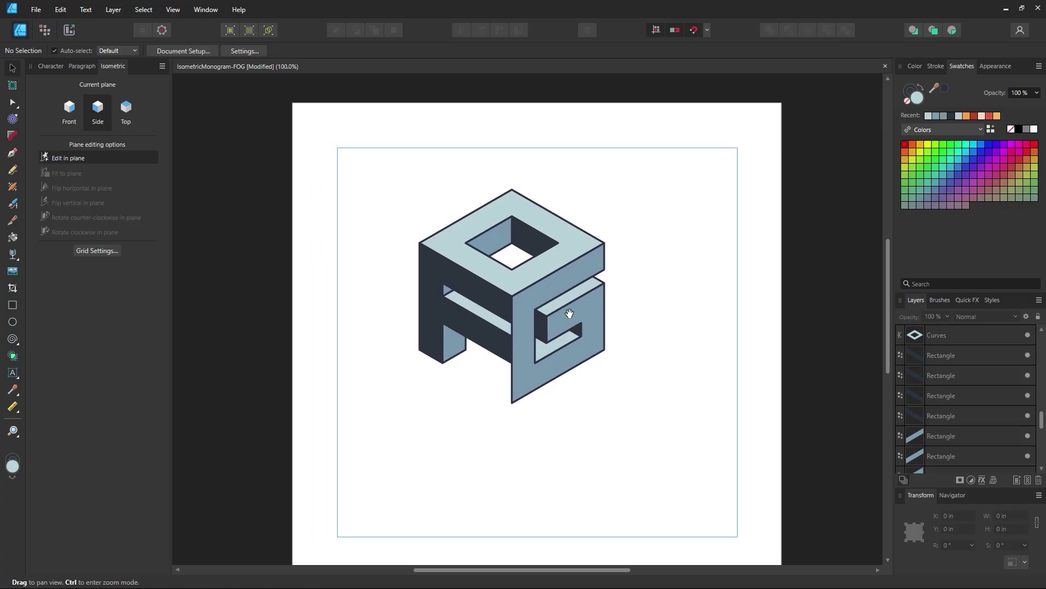
left_click(109, 254)
left_click(393, 122)
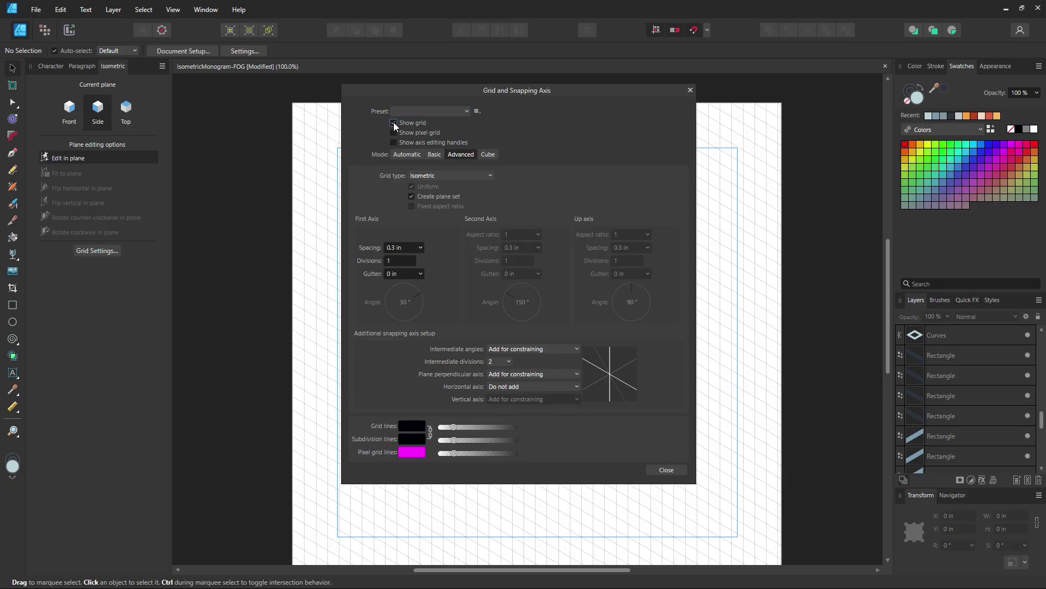
left_click(679, 474)
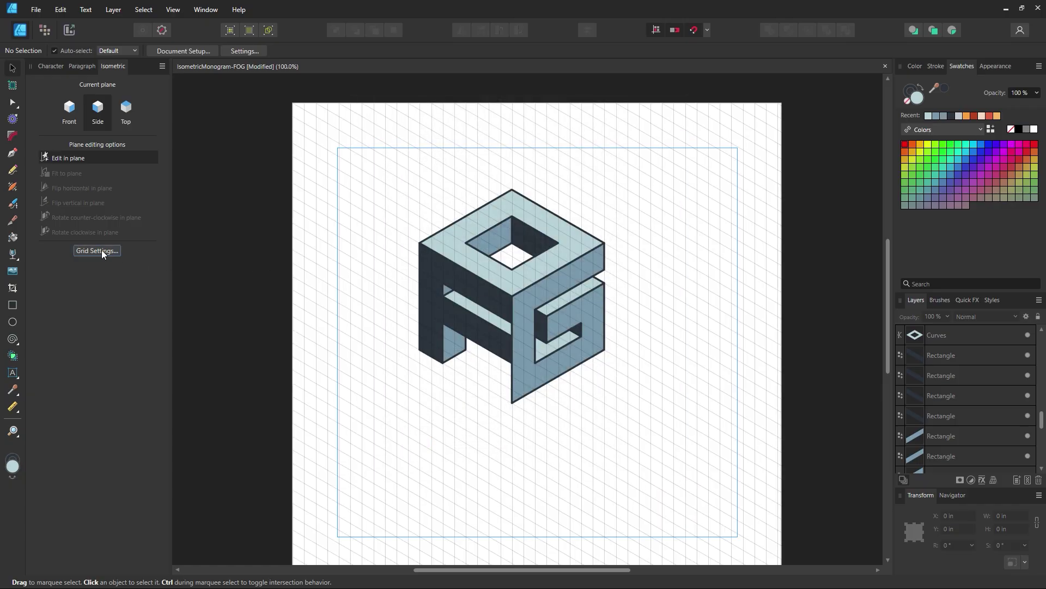
Start the Rectangle tool on the side plane at the lower outer corner of the F's leg.
key("z")
left_click_drag(543, 273, 595, 307)
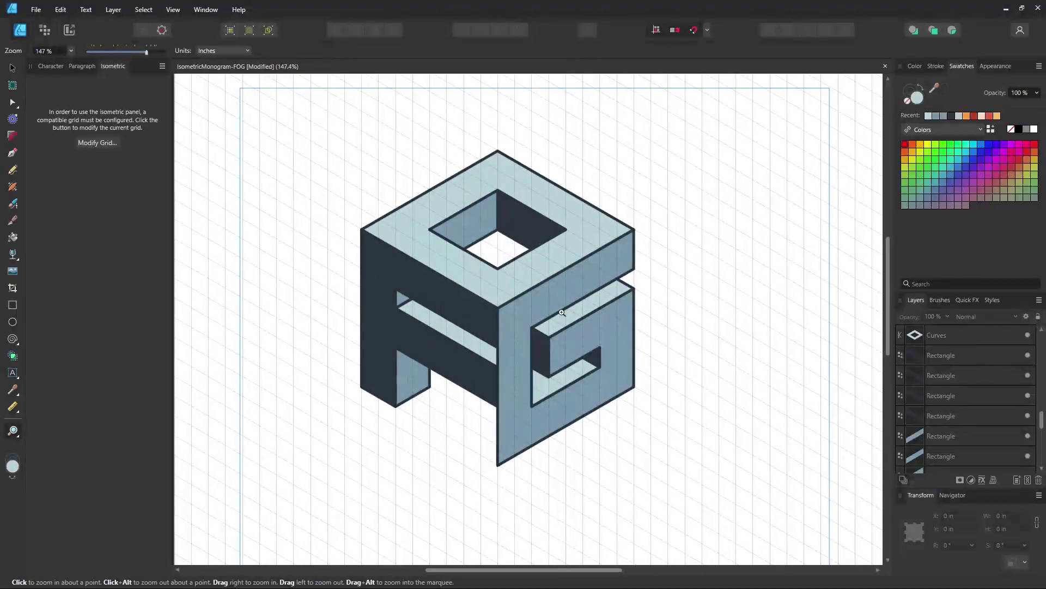
left_click(13, 305)
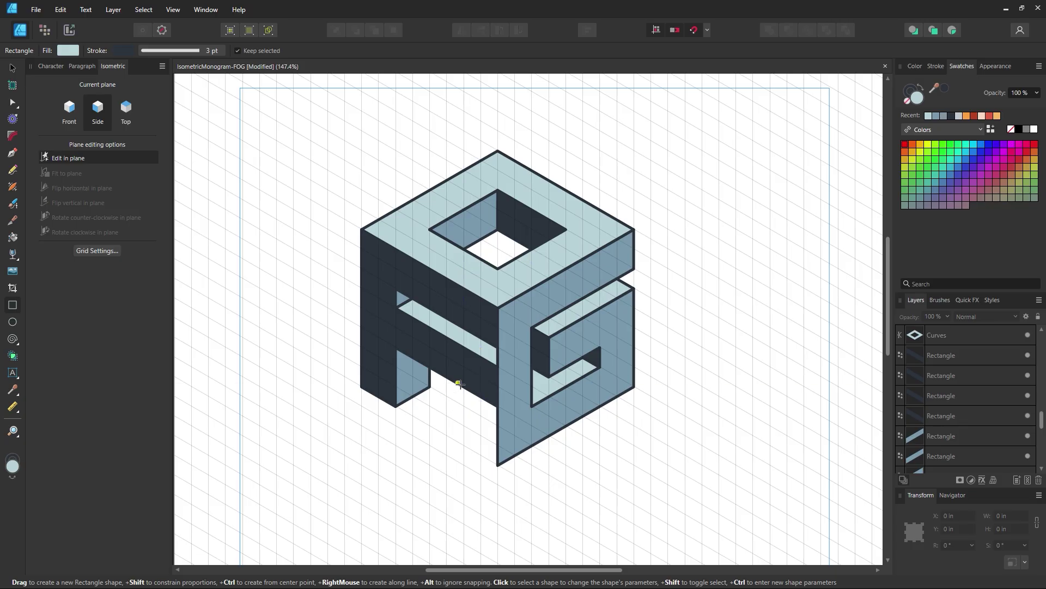
scroll(456, 388, "down", 1)
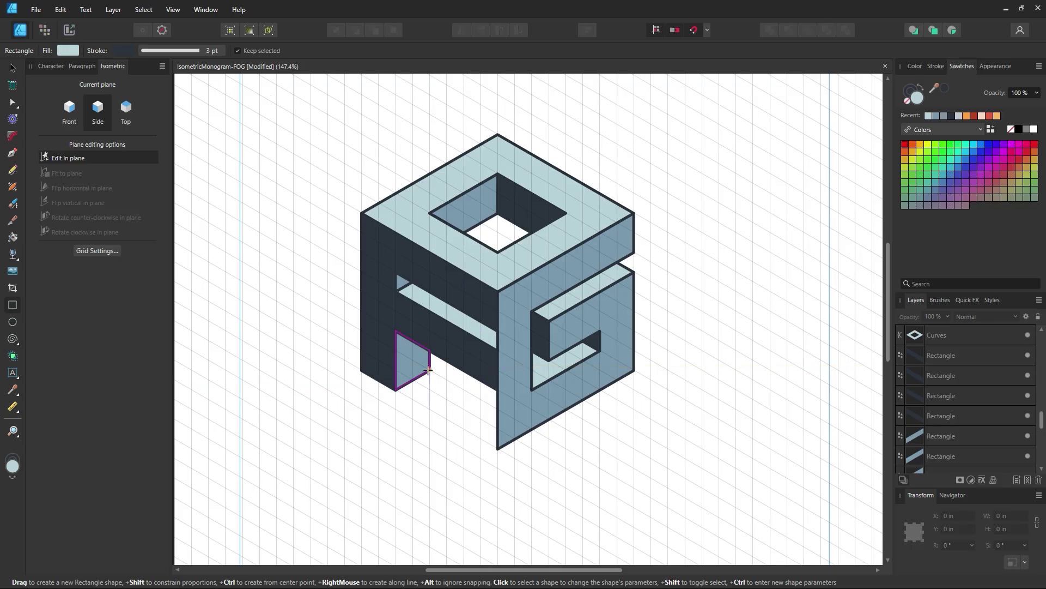
Draw a pale blue rectangle about 1.2 by 0.3 in in the side plane under the A, and hide the grid.
left_click_drag(430, 366, 499, 388)
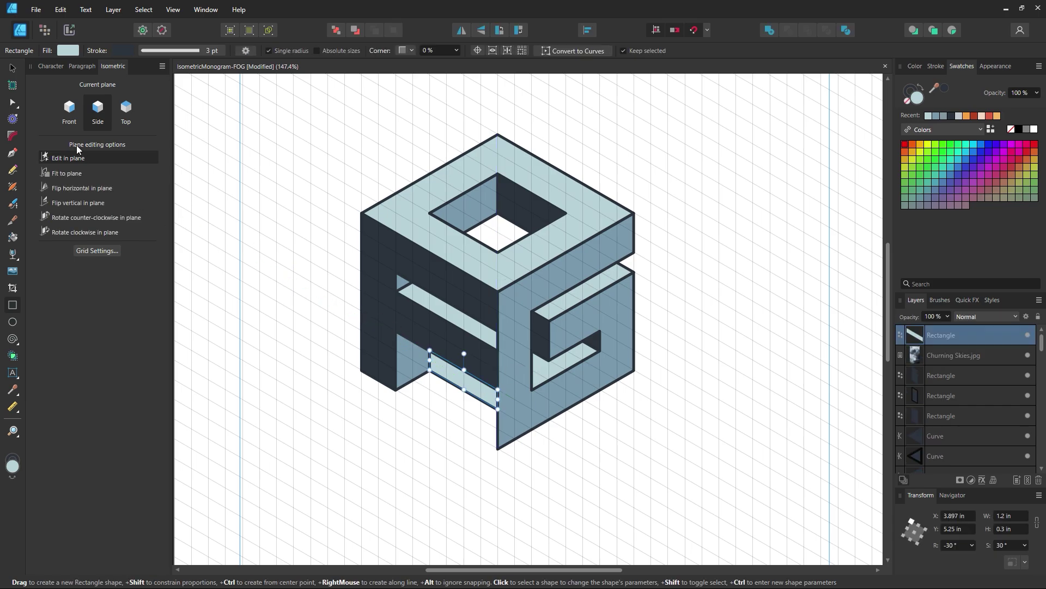
left_click(12, 68)
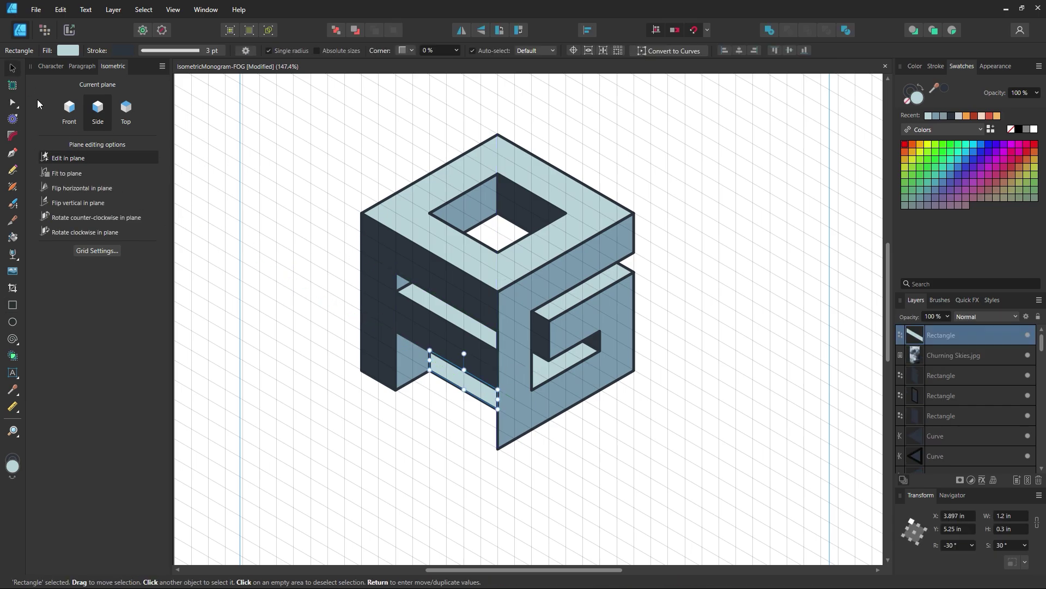
left_click(104, 254)
left_click(394, 124)
left_click(663, 468)
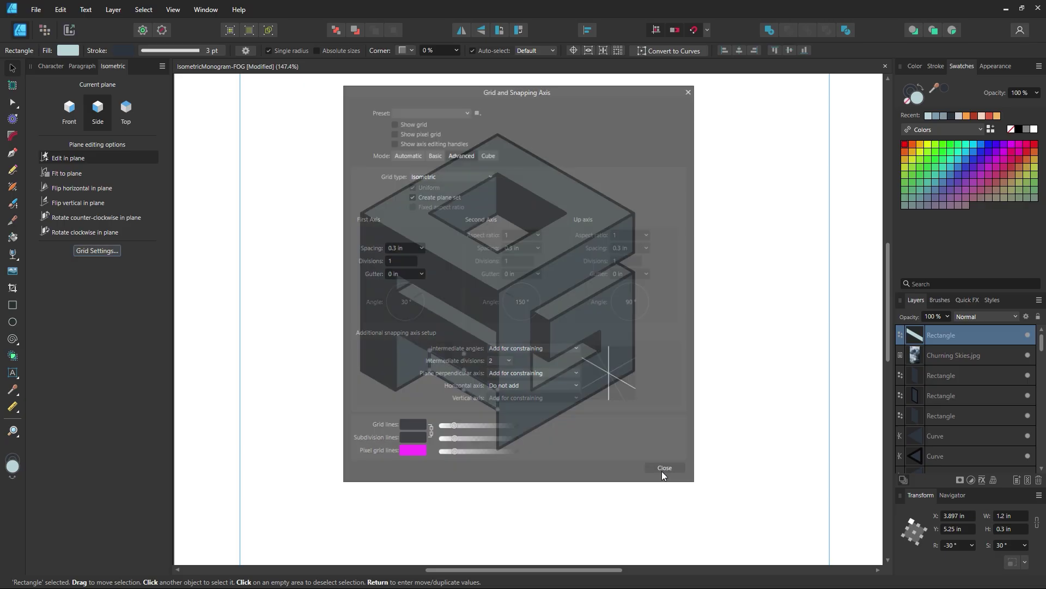
left_click(662, 471)
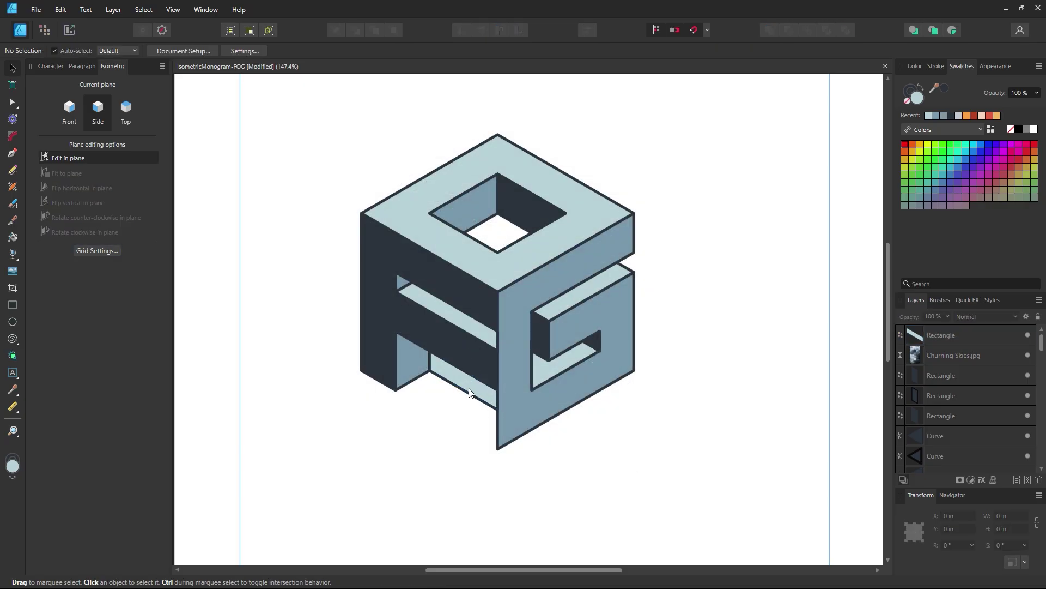
Move the pale blue rectangle under the A away from the monogram and delete it.
mouse_move(469, 392)
left_mouse_down()
mouse_move(433, 411)
mouse_move(471, 394)
left_mouse_up()
left_click(437, 420)
key("z")
left_click(15, 71)
left_click_drag(471, 393, 331, 469)
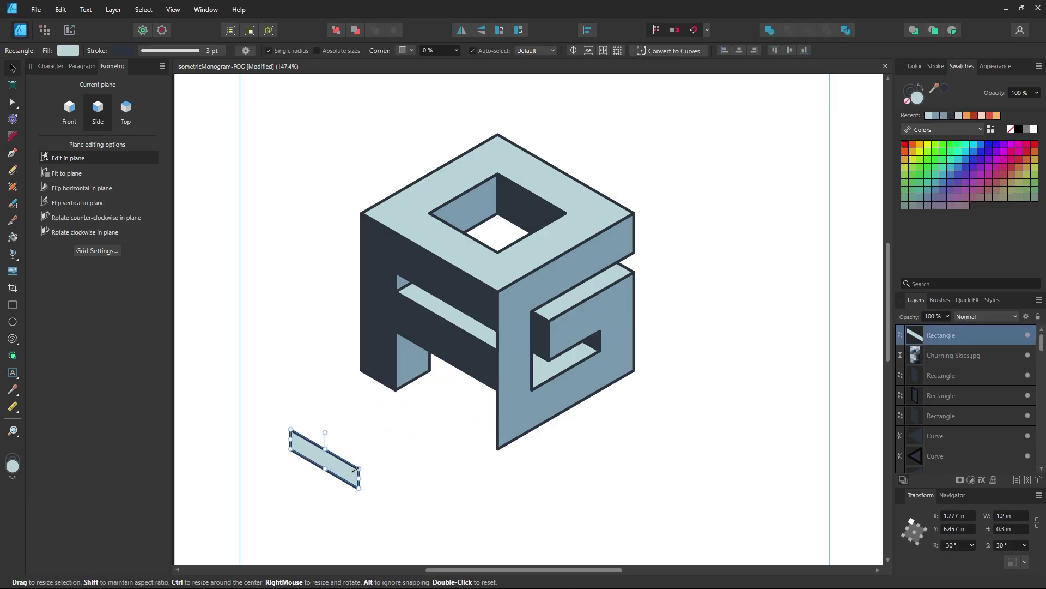
key("Delete")
left_click(436, 443)
Duplicate all the monogram's pieces and place the copy beside the original at about X 8.5 in, Y 1 in.
key("z")
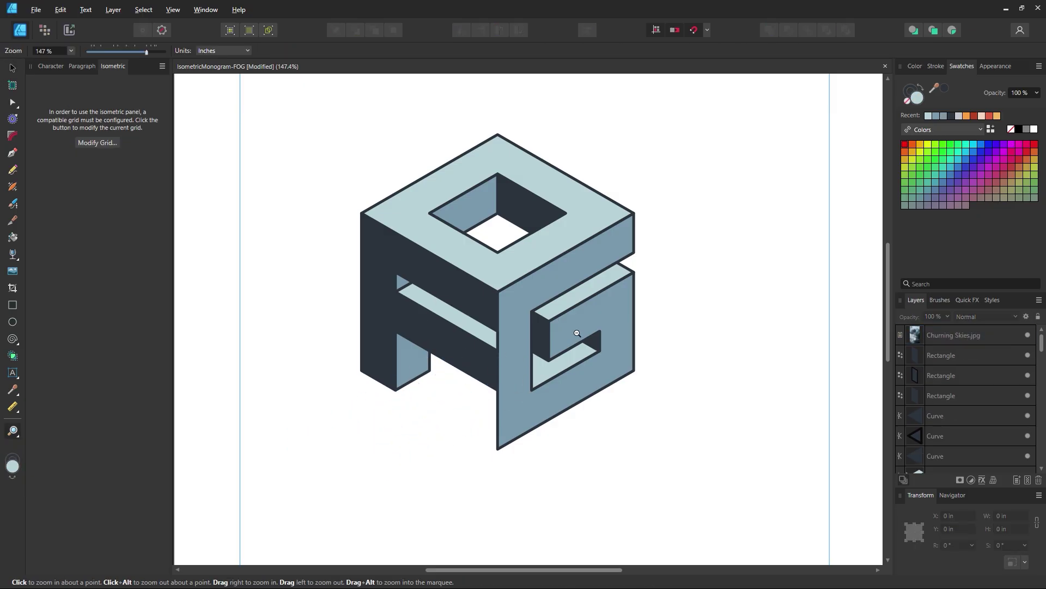
left_click(575, 334, "alt")
left_click_drag(555, 334, 512, 331)
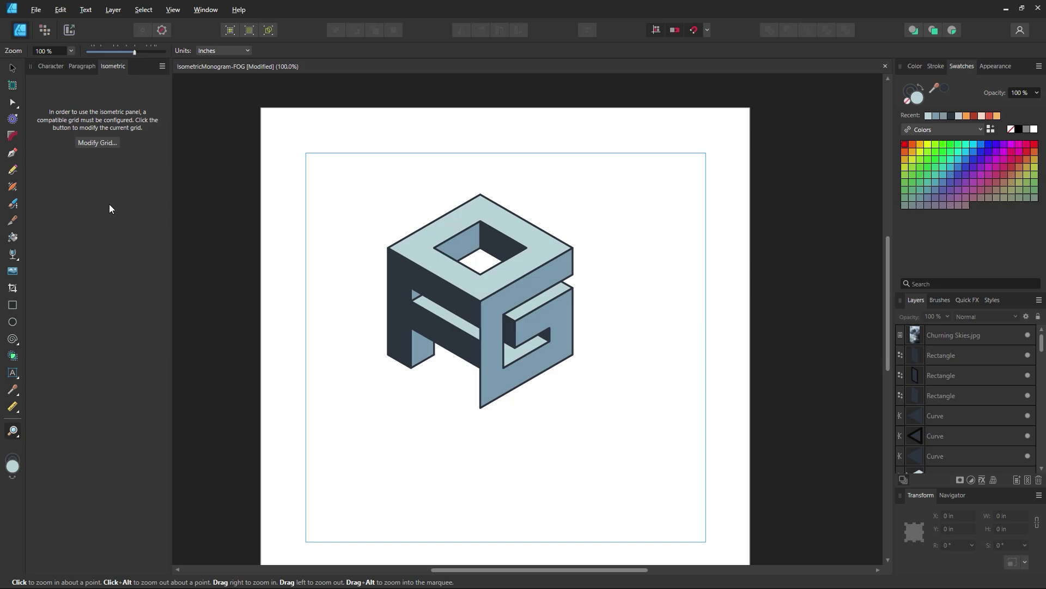
left_click(9, 67)
left_click_drag(649, 168, 289, 513)
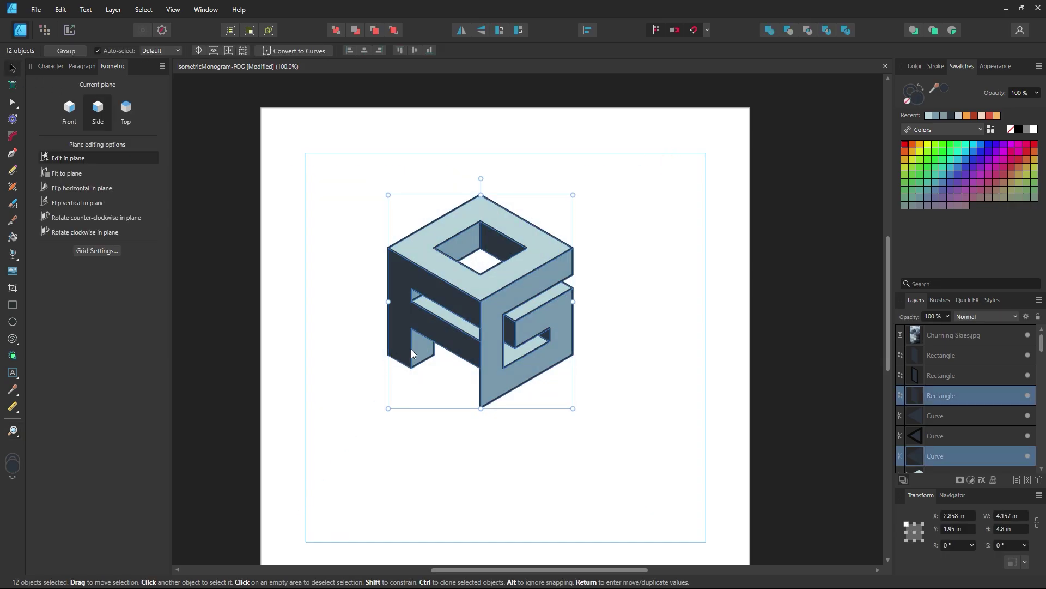
left_click_drag(411, 354, 642, 444)
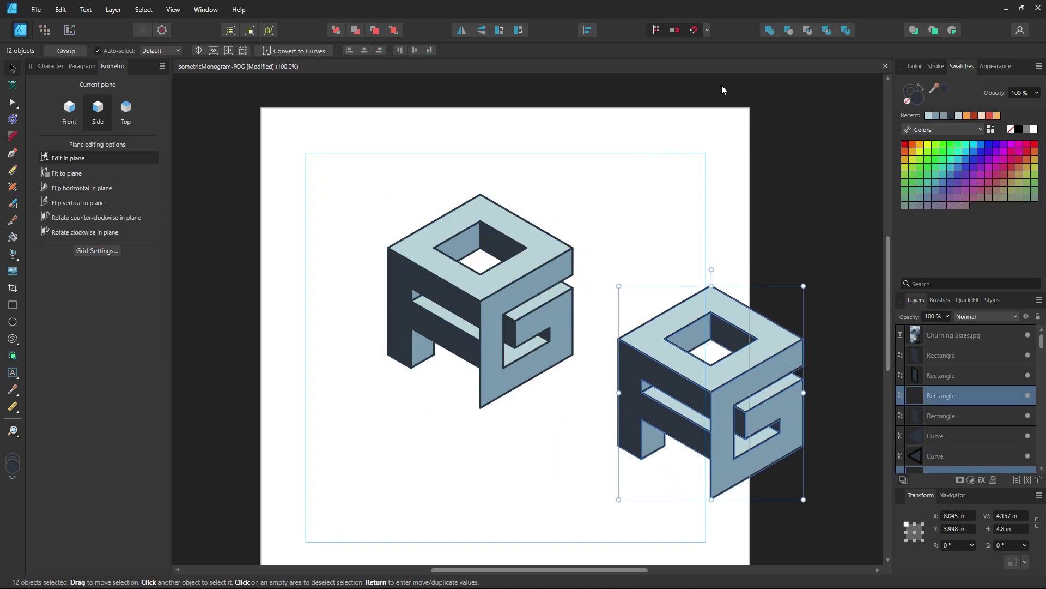
left_click_drag(667, 329, 690, 195)
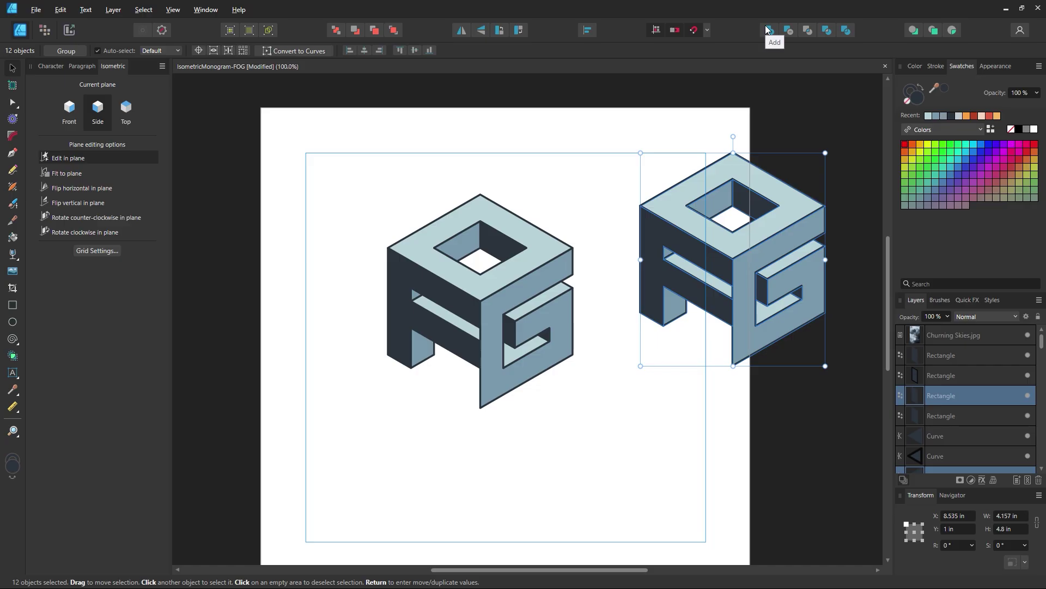
Merge the duplicated monogram into a single silhouette with Add and expand its stroke.
left_click(768, 30)
left_click_drag(753, 197, 736, 289)
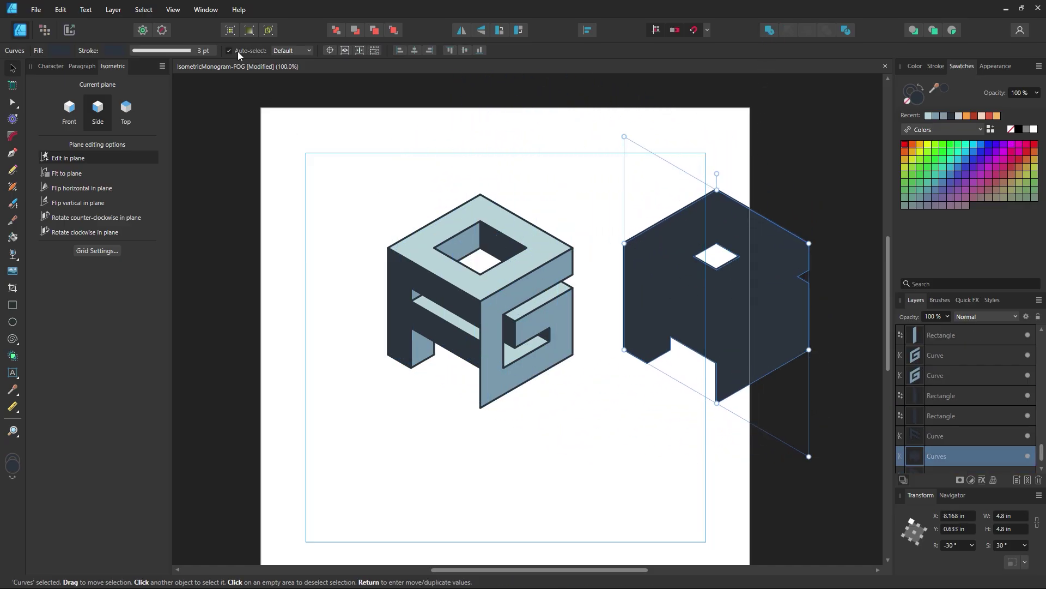
right_click(672, 258)
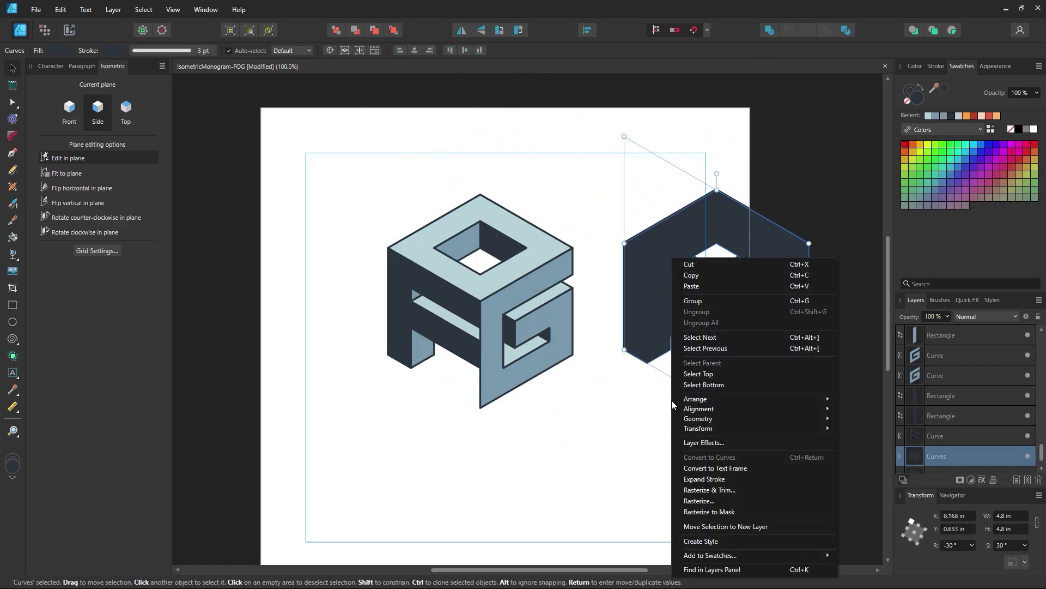
left_click(716, 481)
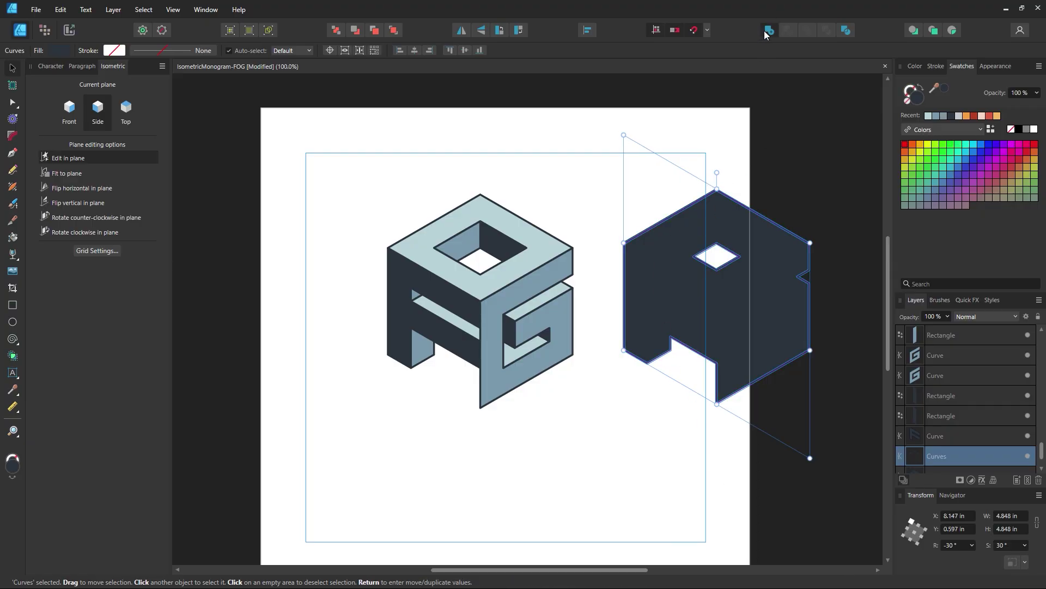
left_click(597, 240)
Separate the filled silhouette from its expanded outline, delete the outline, and align the silhouette with the original monogram.
left_click_drag(687, 265, 629, 346)
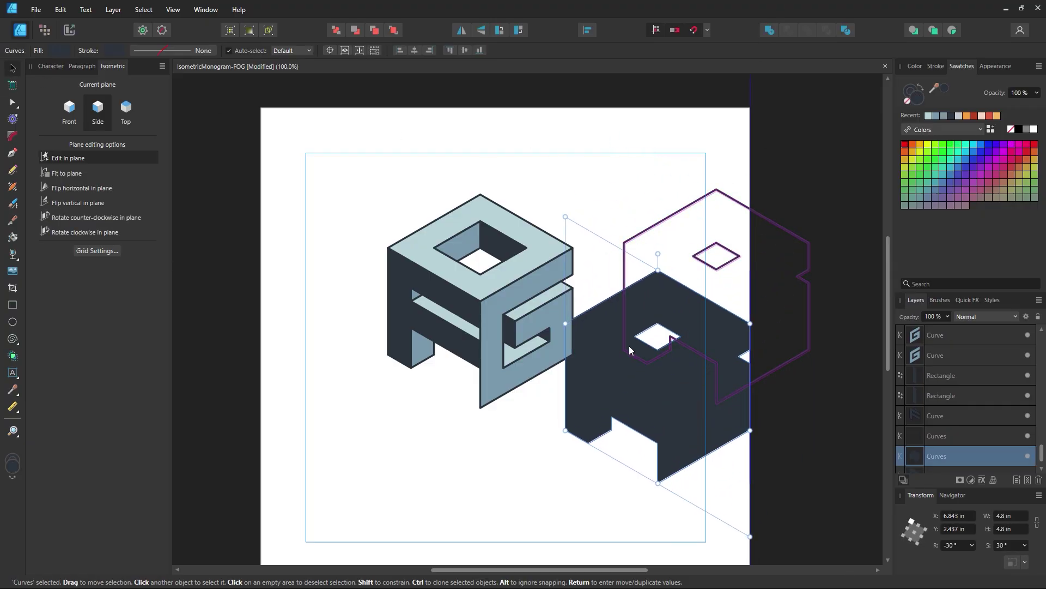
key("ctrl+z")
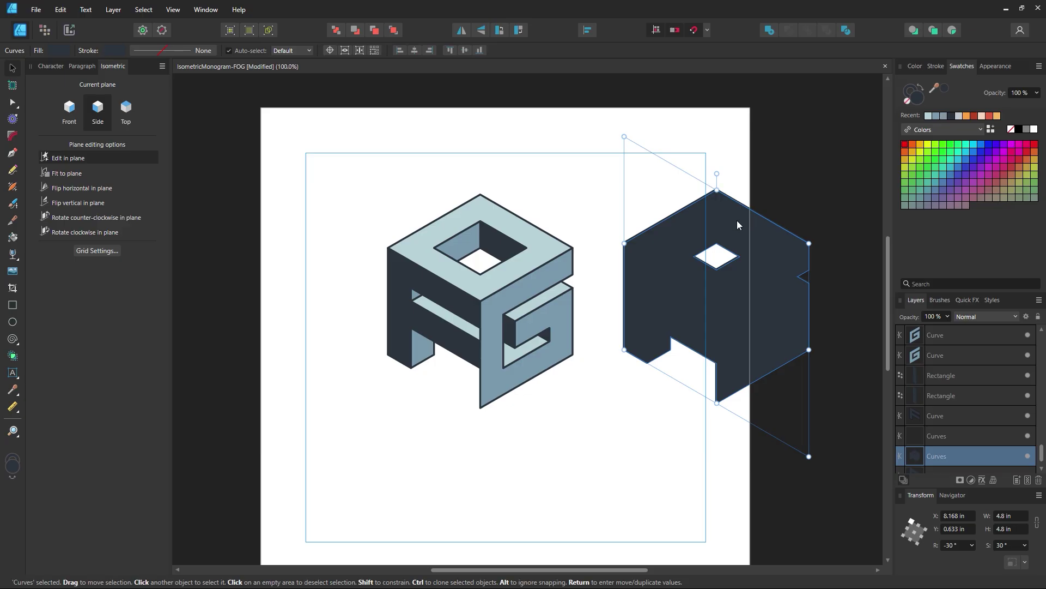
left_click_drag(737, 223, 593, 124)
left_click(692, 208)
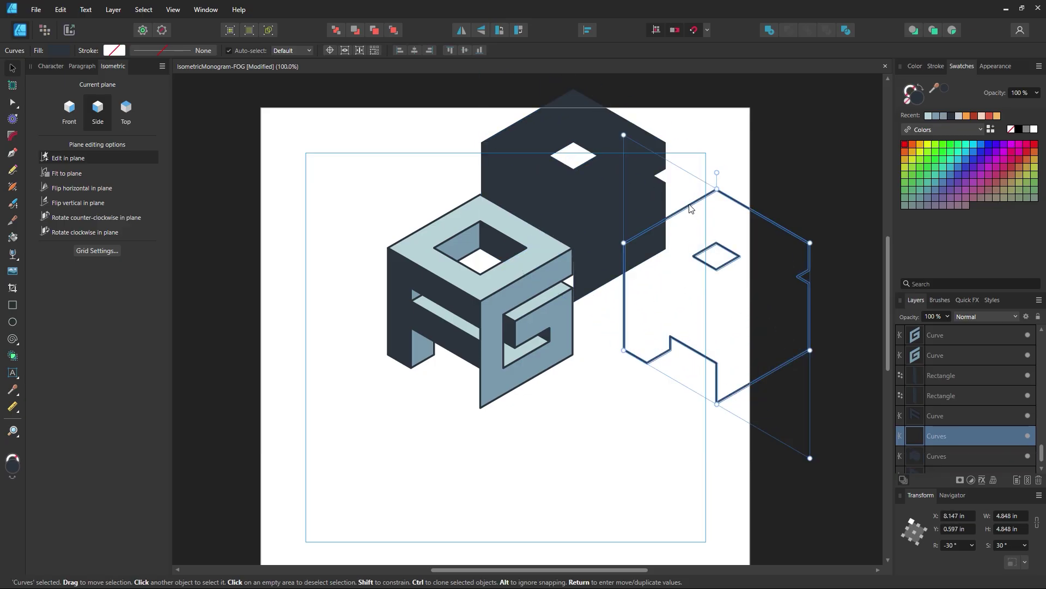
key("Delete")
mouse_move(611, 219)
left_mouse_down()
mouse_move(682, 348)
mouse_move(633, 363)
mouse_move(457, 349)
mouse_move(472, 328)
left_mouse_up()
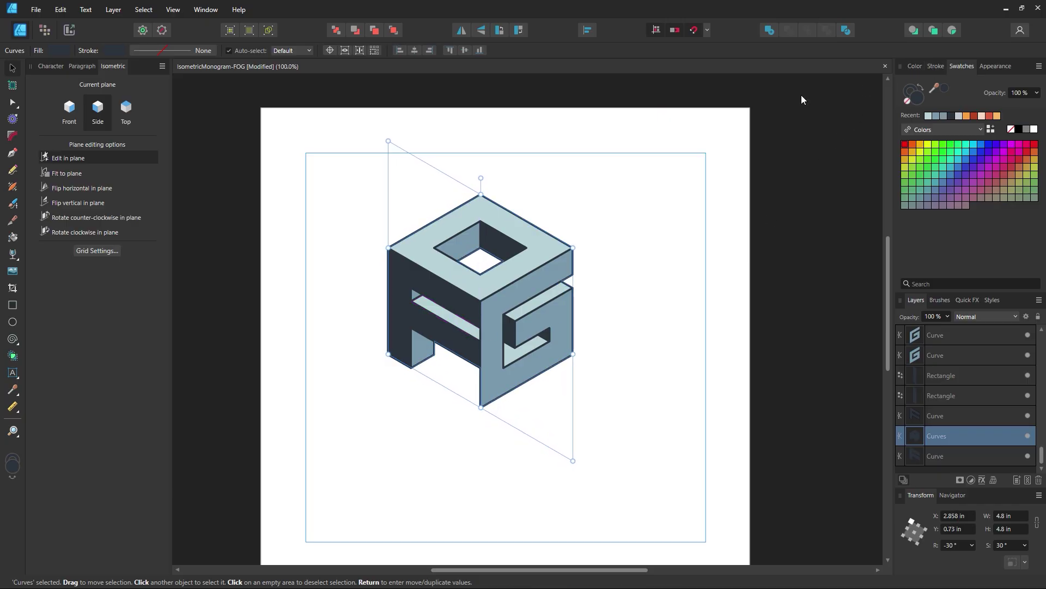
Thicken the silhouette's stroke to a width of 15.7 pt.
left_click(934, 65)
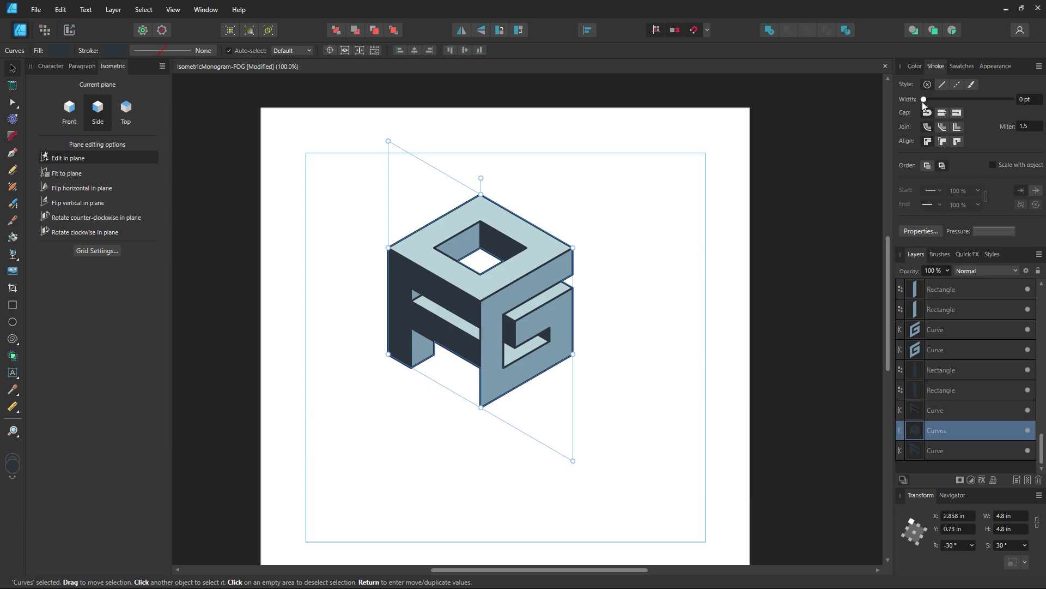
mouse_move(923, 102)
left_mouse_down()
mouse_move(993, 106)
mouse_move(965, 104)
left_mouse_up()
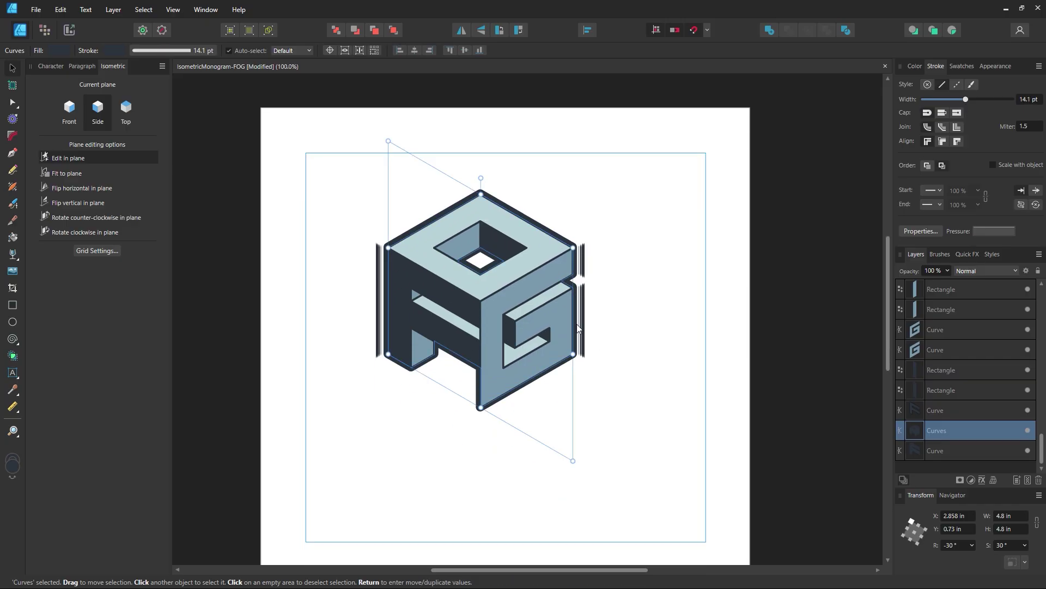
key("z")
left_click_drag(505, 283, 502, 353)
left_click(12, 68)
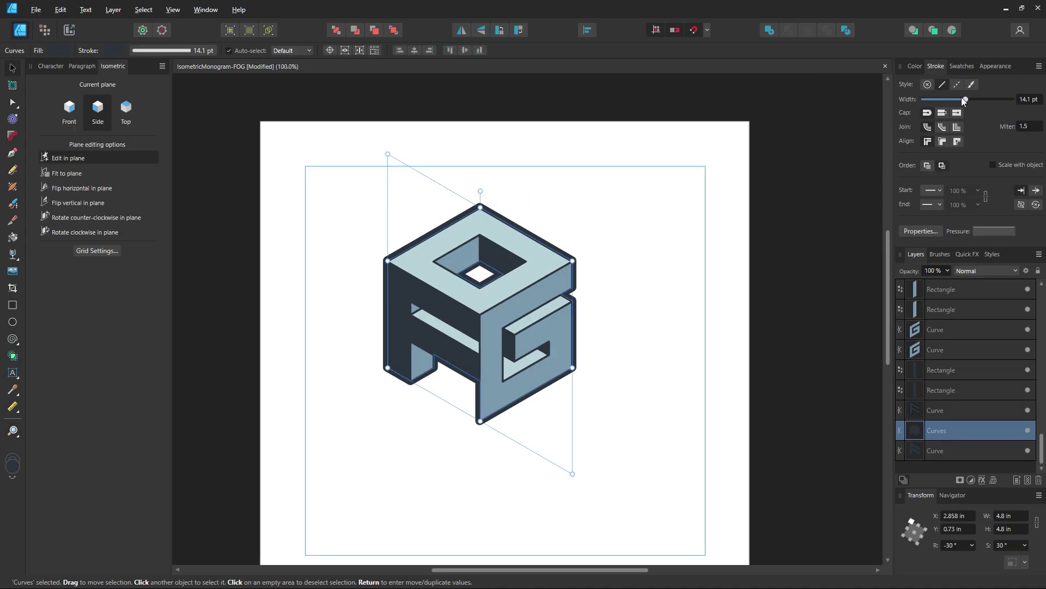
left_click_drag(962, 98, 966, 101)
Send the silhouette to the back and colour both its fill and stroke with the recent pale blue swatch.
left_click(962, 66)
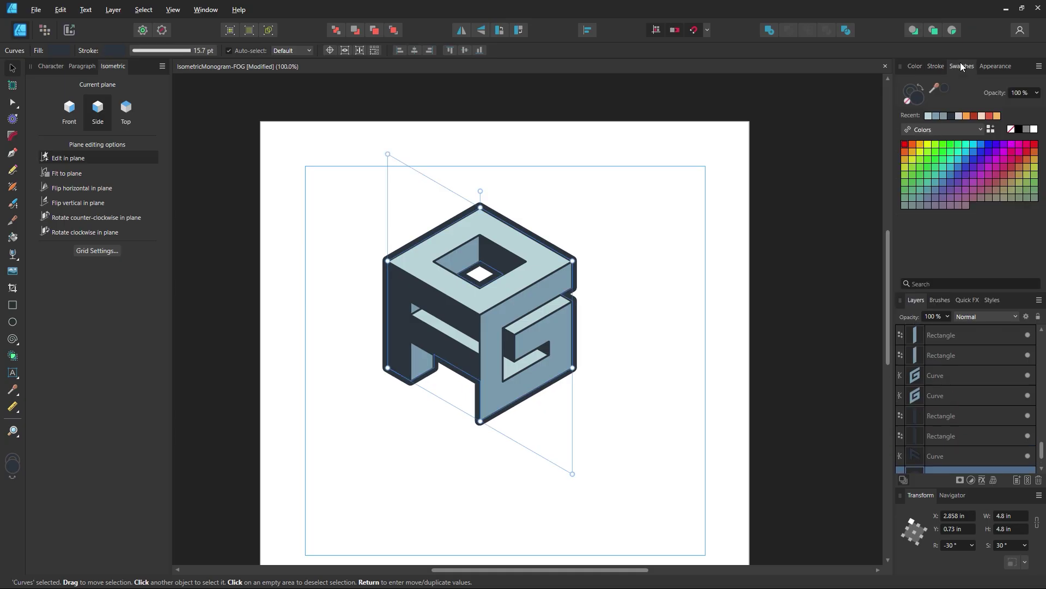
left_click(928, 115)
key("ctrl+z")
key("ctrl+shift+[")
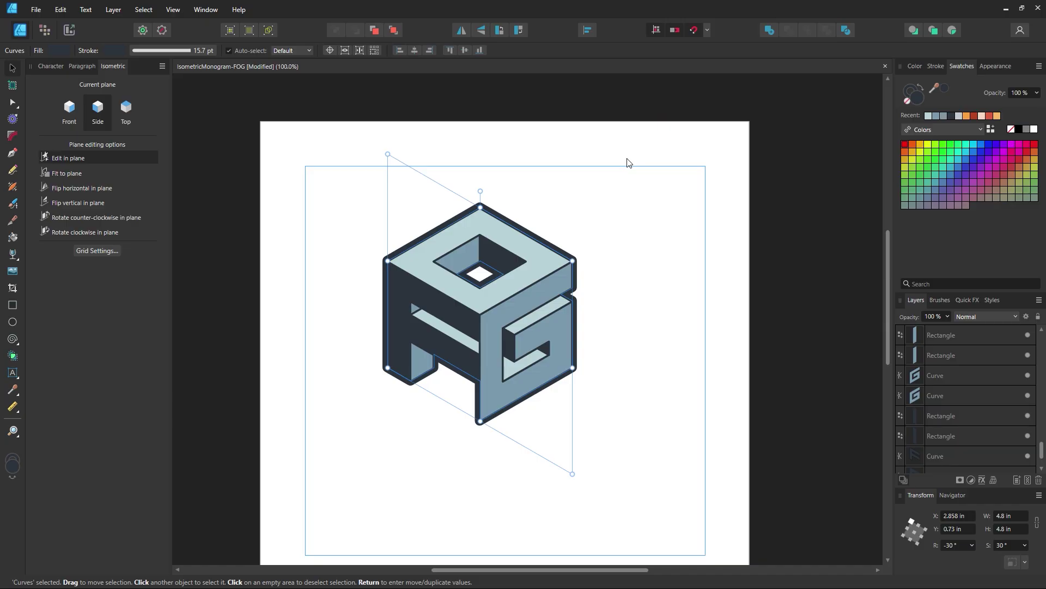
left_click(928, 116)
key("x")
left_click(926, 116)
Set the silhouette's stroke width to 12 pt.
left_click(936, 66)
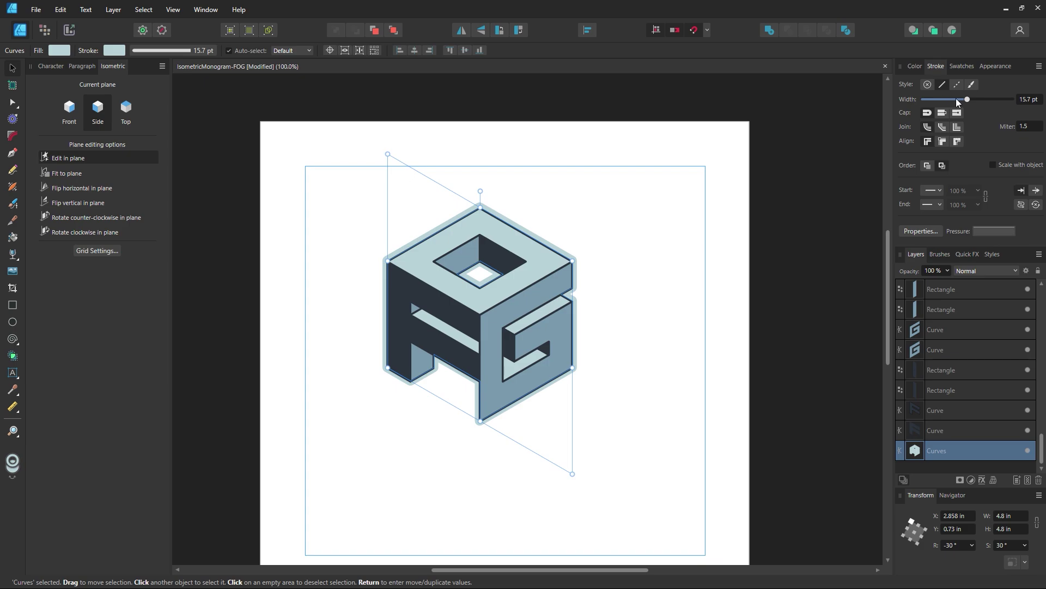
mouse_move(956, 98)
left_mouse_down()
mouse_move(972, 105)
mouse_move(964, 105)
left_mouse_up()
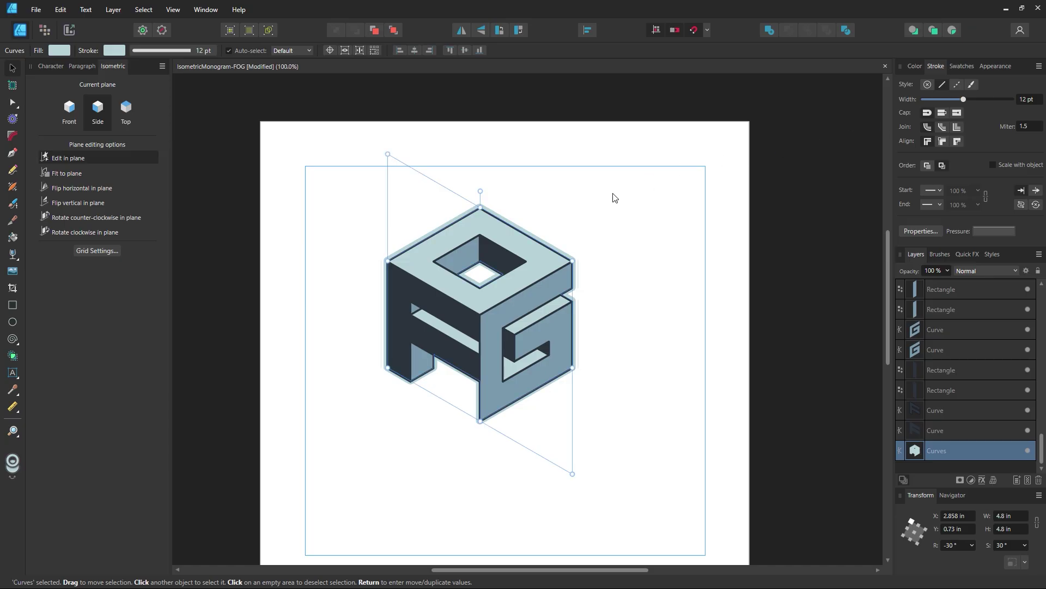
Move the pale blue silhouette out to the side of the page and group all the monogram's pieces.
left_click_drag(498, 409, 799, 372)
left_click(616, 177)
left_click_drag(616, 177, 287, 494)
key("ctrl+g")
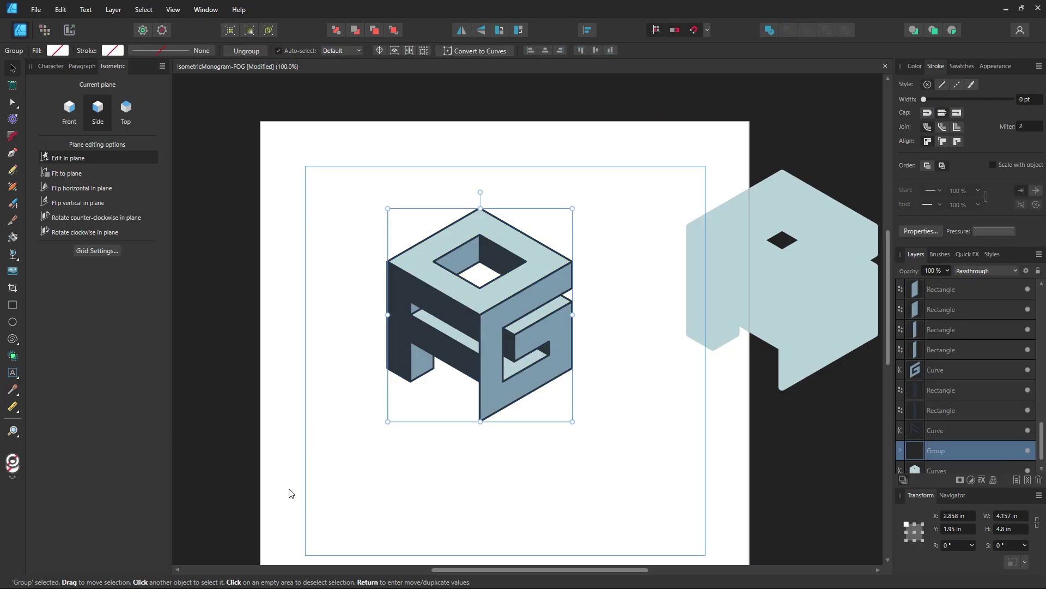
Test-move the grouped monogram, return it to its place, and put the pale blue silhouette back behind it.
left_click_drag(505, 408, 652, 438)
left_click(703, 479)
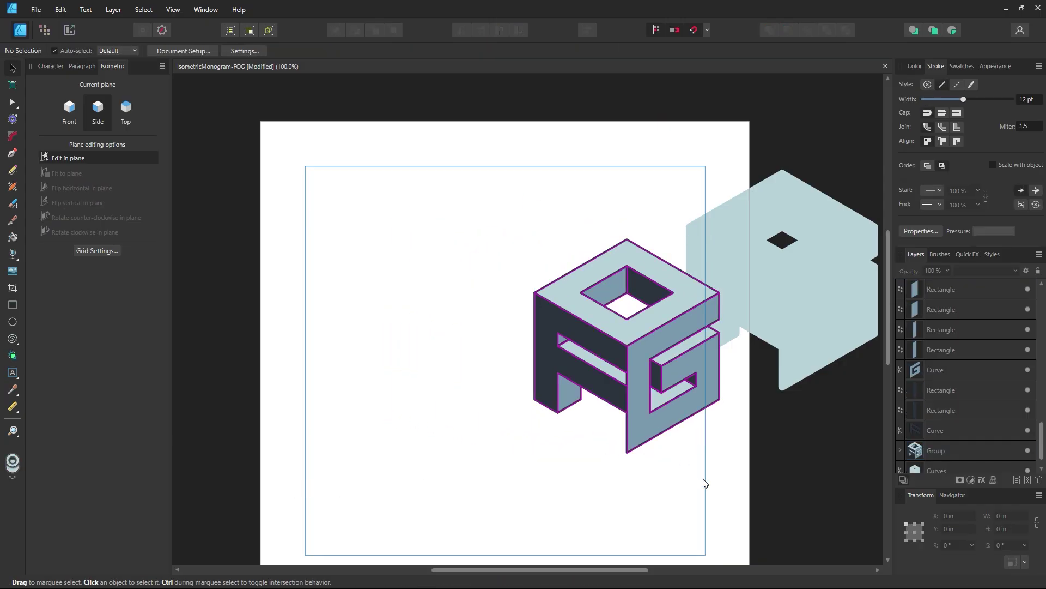
left_click(632, 380)
left_click_drag(632, 381, 485, 349)
left_click(742, 278)
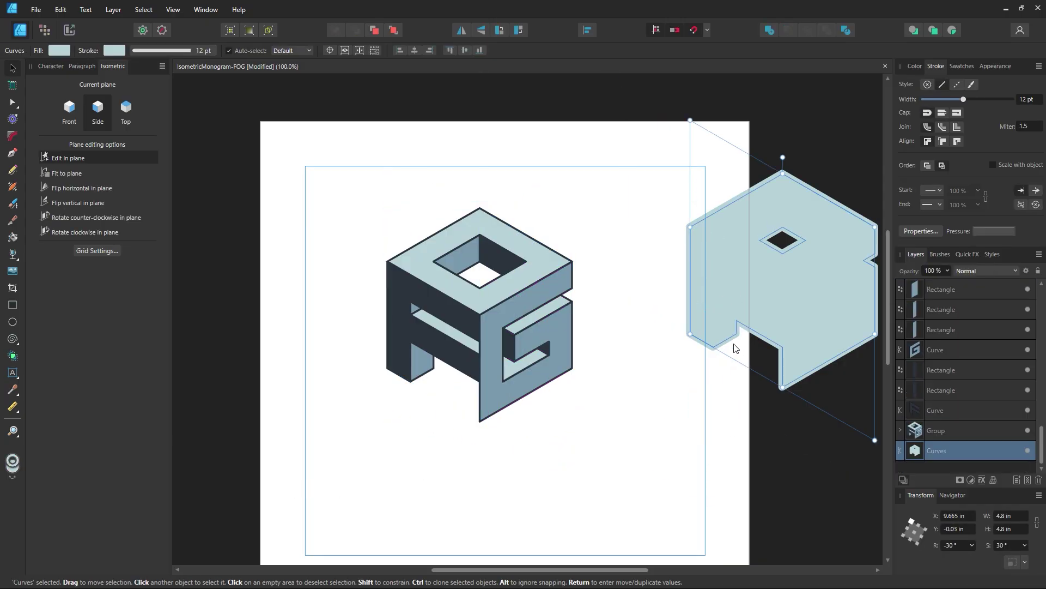
left_click_drag(743, 277, 466, 313)
Centre-align the grouped monogram and the silhouette horizontally and vertically to the selection bounds.
left_click_drag(737, 136, 291, 501)
left_click(587, 30)
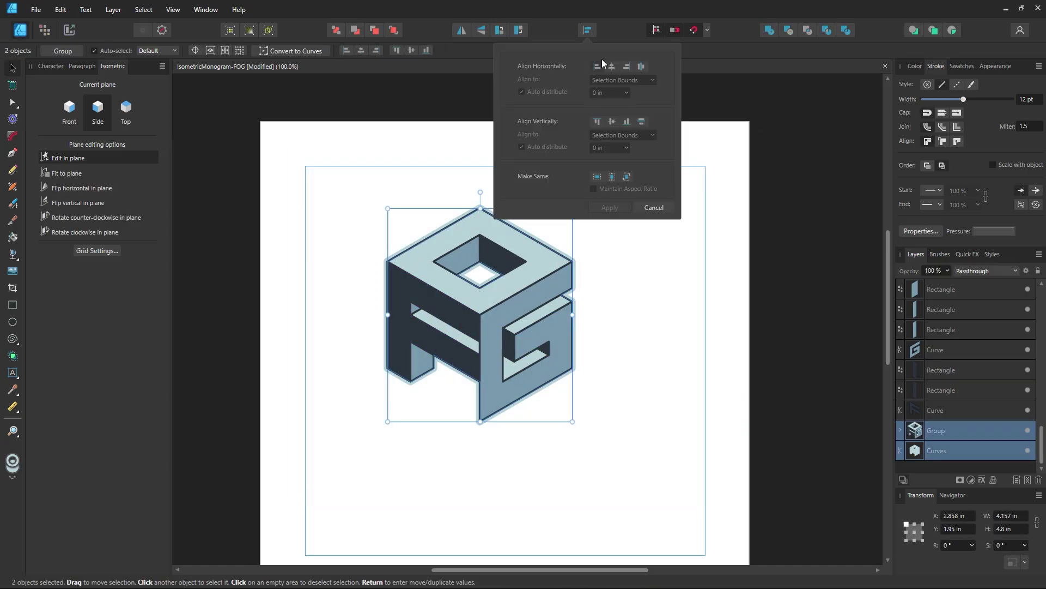
left_click(612, 67)
left_click(612, 121)
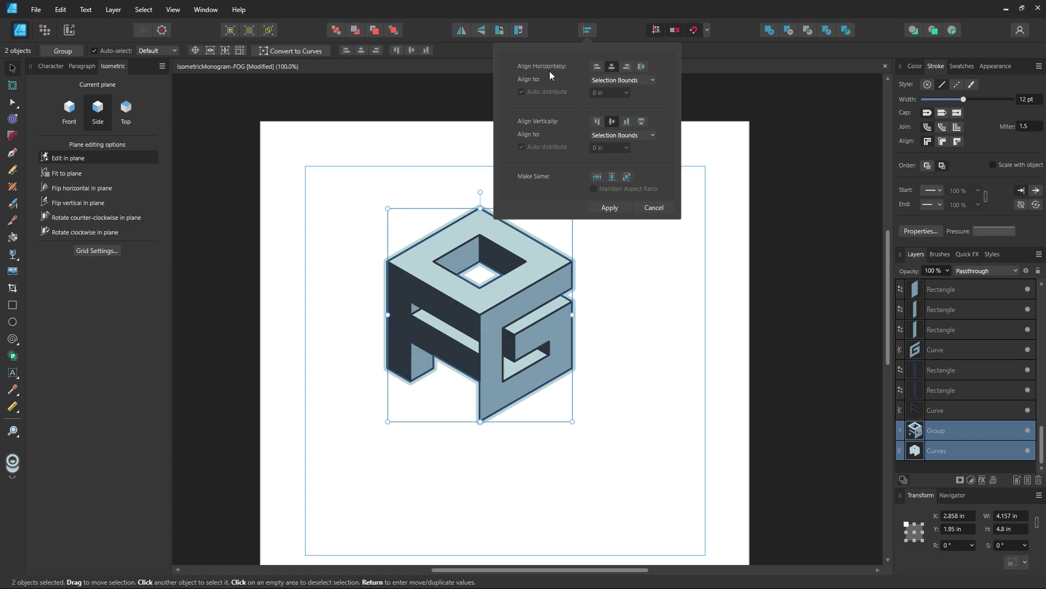
left_click(685, 312)
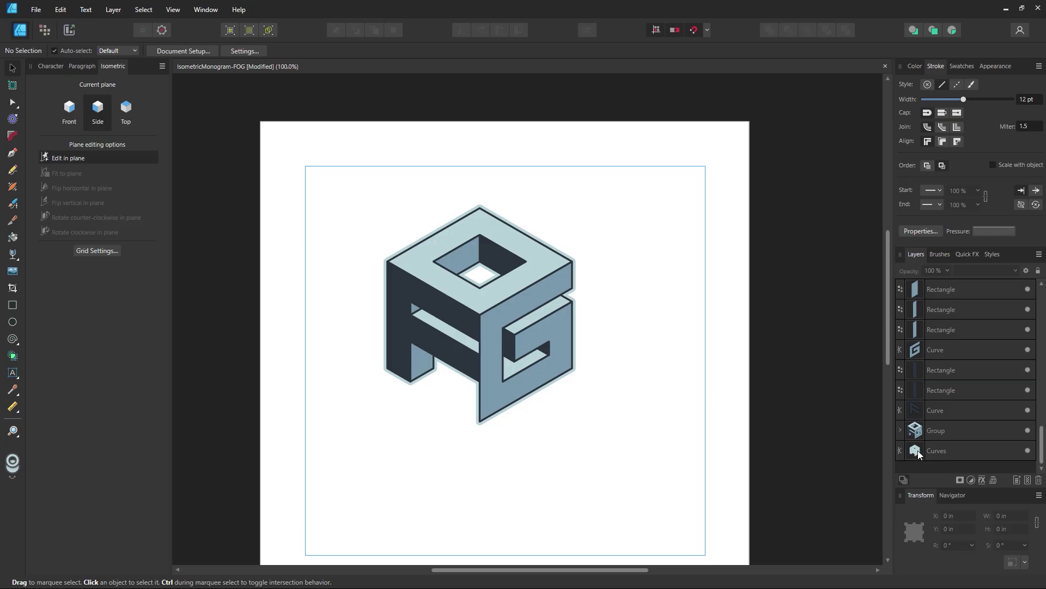
left_click(935, 453)
left_click_drag(508, 394, 772, 401)
key("ctrl+z")
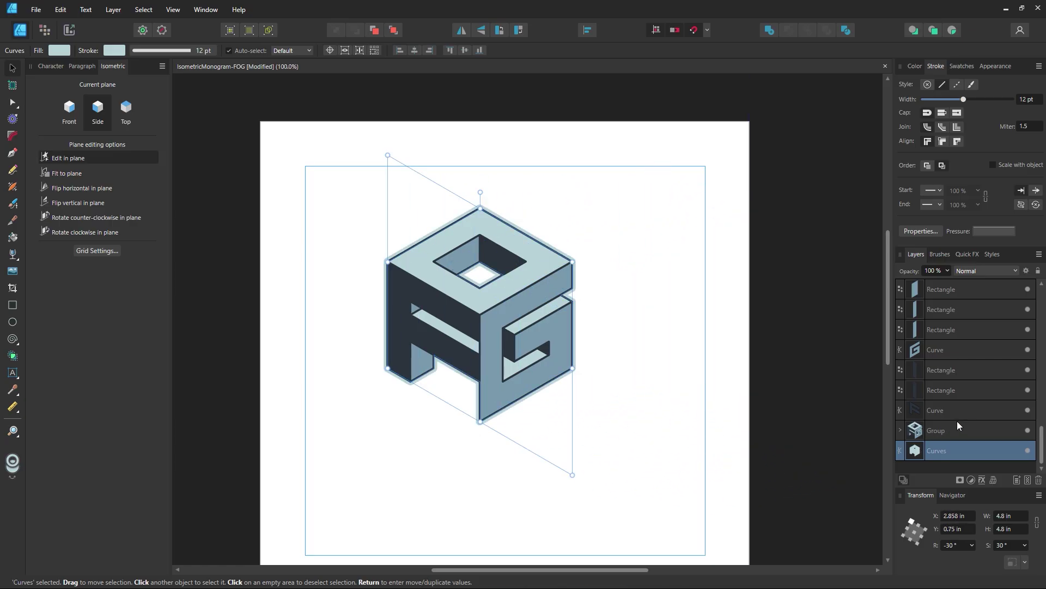
Rename the silhouette's Curves layer to "Under Shape" and clear the selection.
double_click(937, 450)
type("Under Shape")
key("Return")
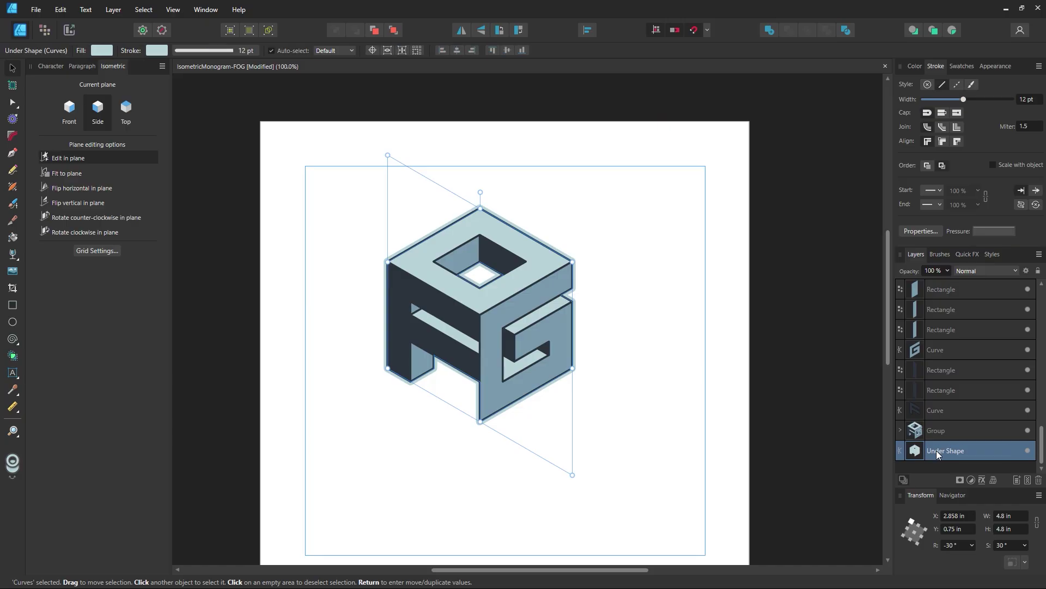
left_click(601, 268)
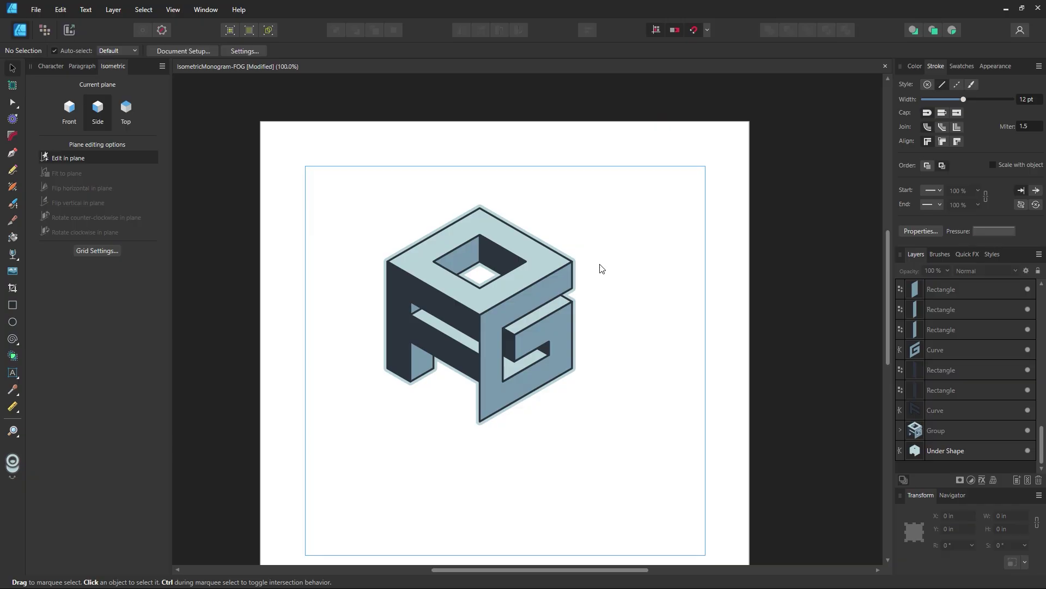
Set the stroke width of the pale blue Under Shape to 15 pt and clear the selection.
left_click(566, 279)
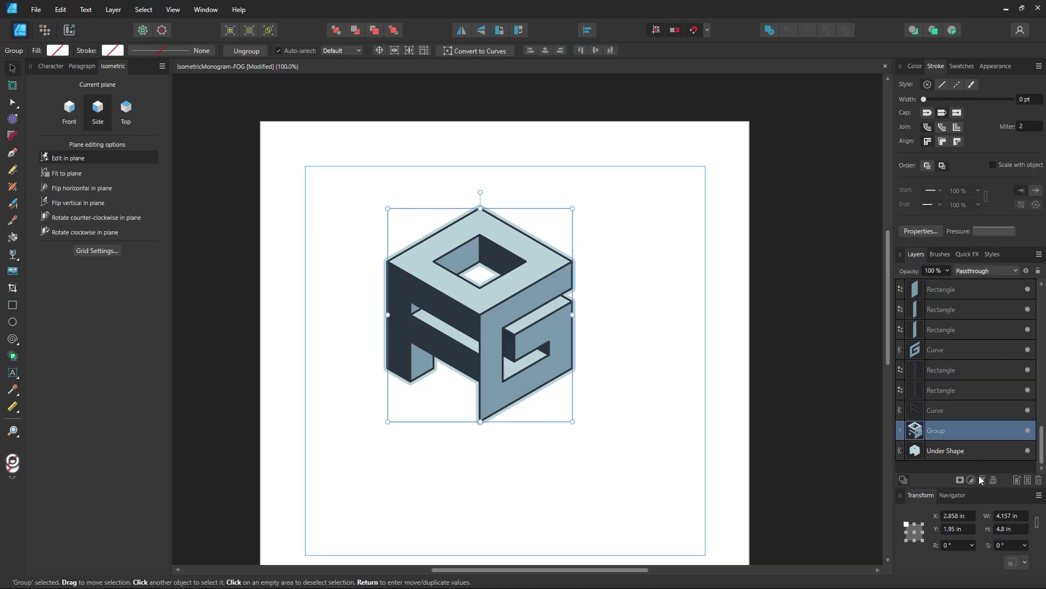
left_click(954, 450)
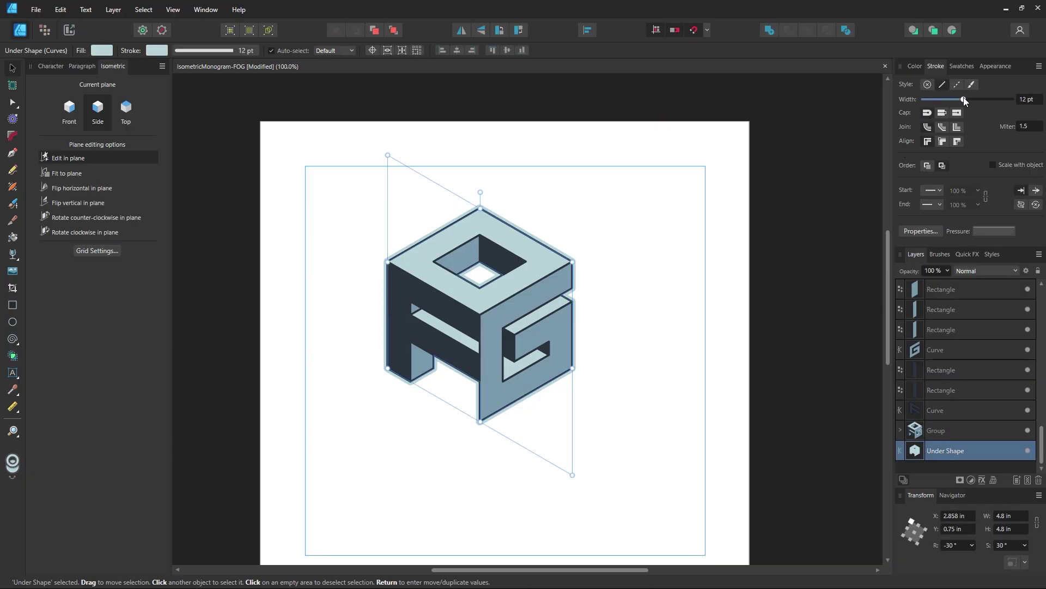
mouse_move(964, 100)
left_mouse_down()
mouse_move(1003, 114)
mouse_move(951, 128)
mouse_move(965, 130)
left_mouse_up()
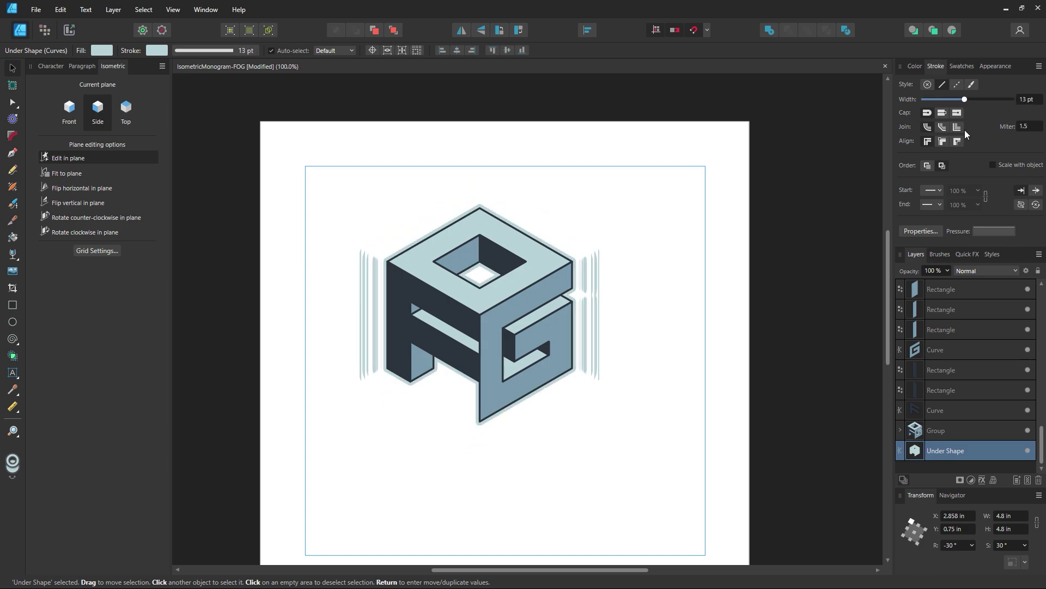
left_click(1027, 100)
type("15")
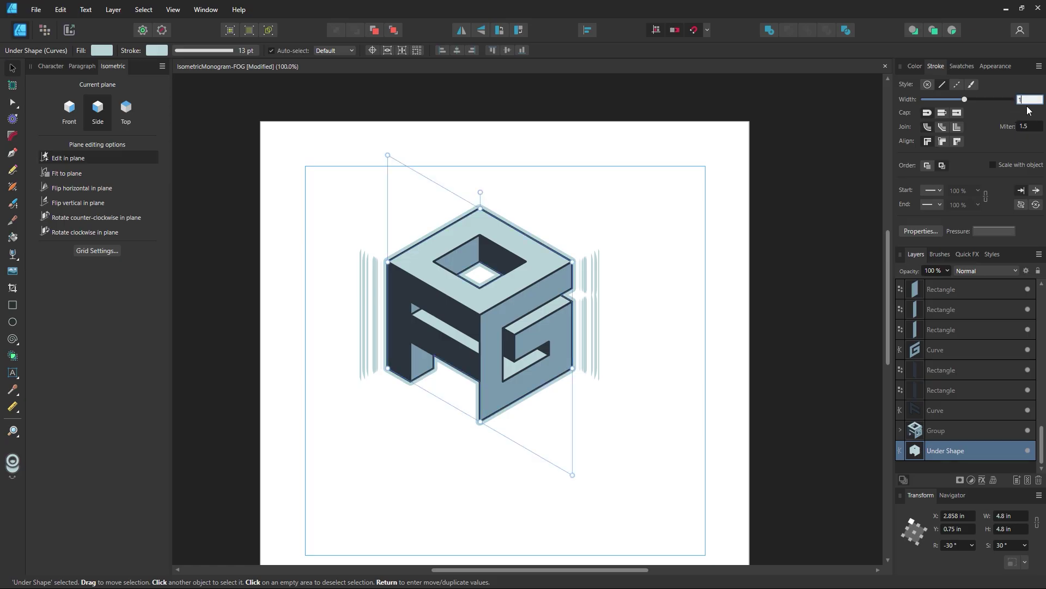
key("Return")
left_click(678, 315)
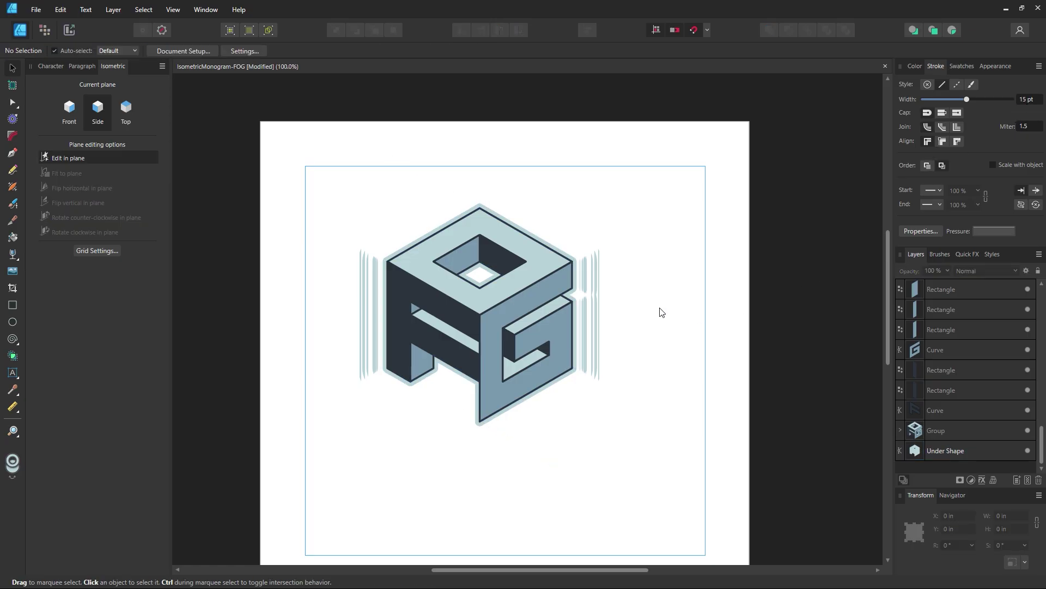
key("z")
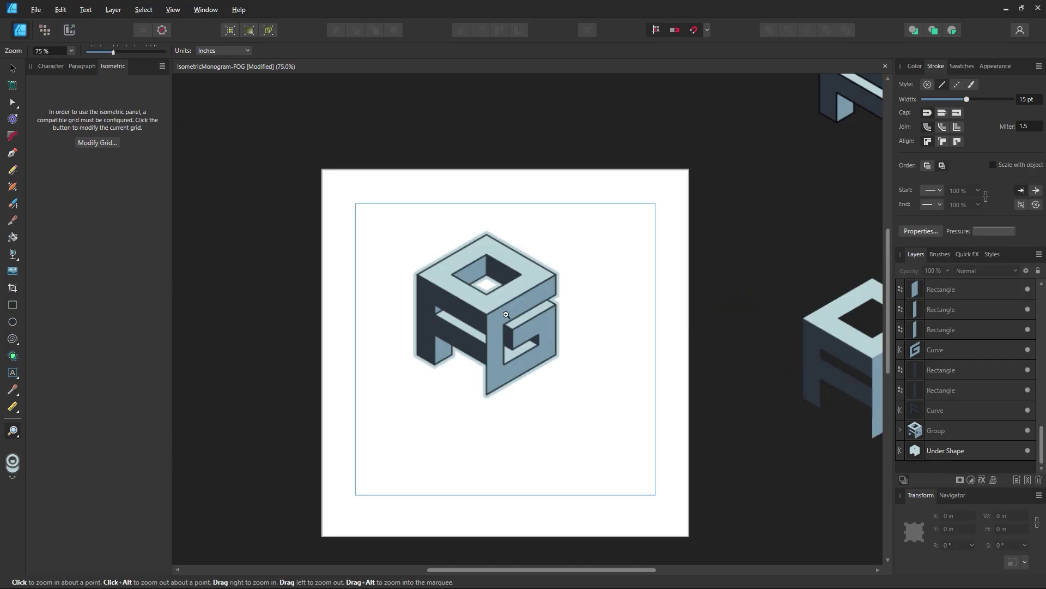
left_click(17, 68)
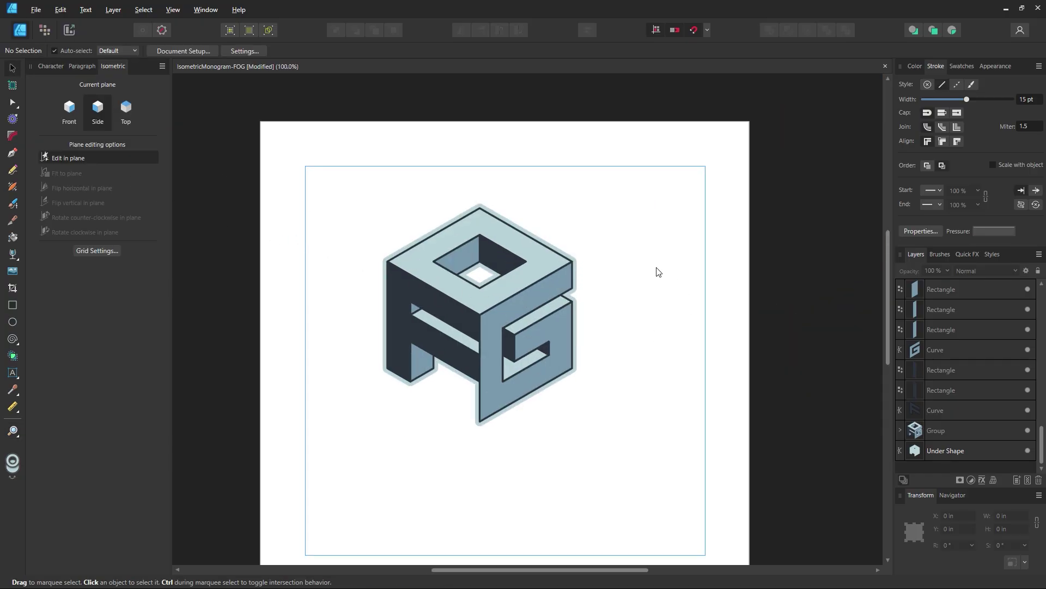
Duplicate the Under Shape to the side of the monogram and expand the copy's stroke.
left_click(927, 450)
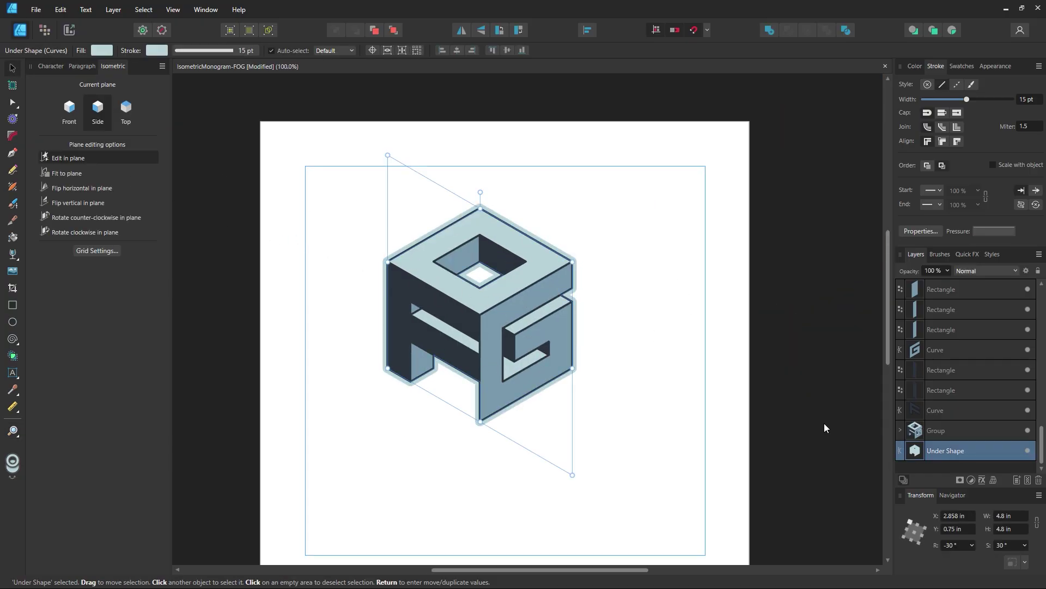
left_click(606, 438)
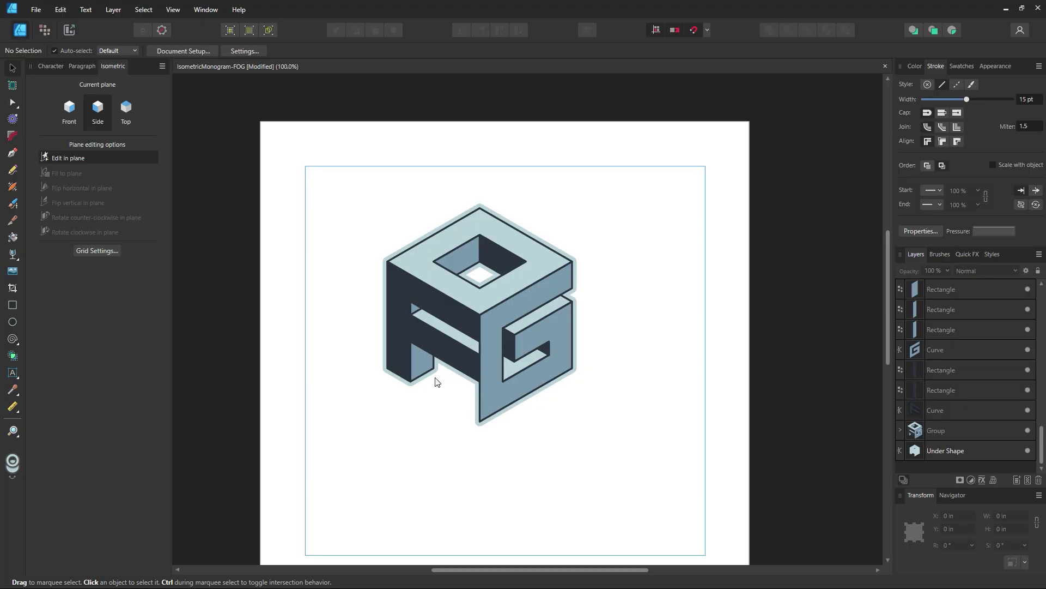
left_click(977, 452)
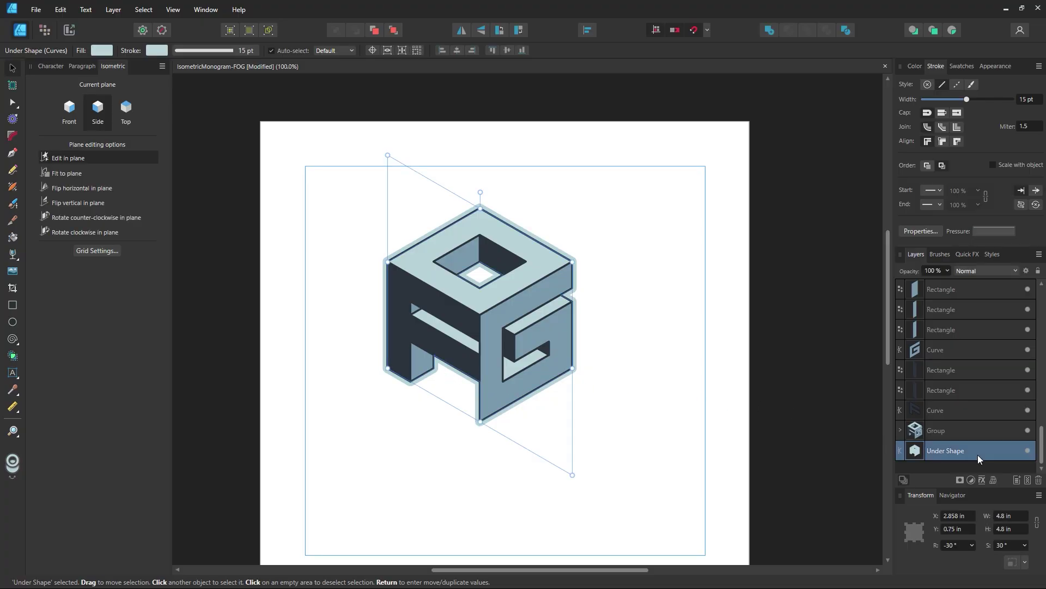
left_click_drag(513, 360, 734, 365)
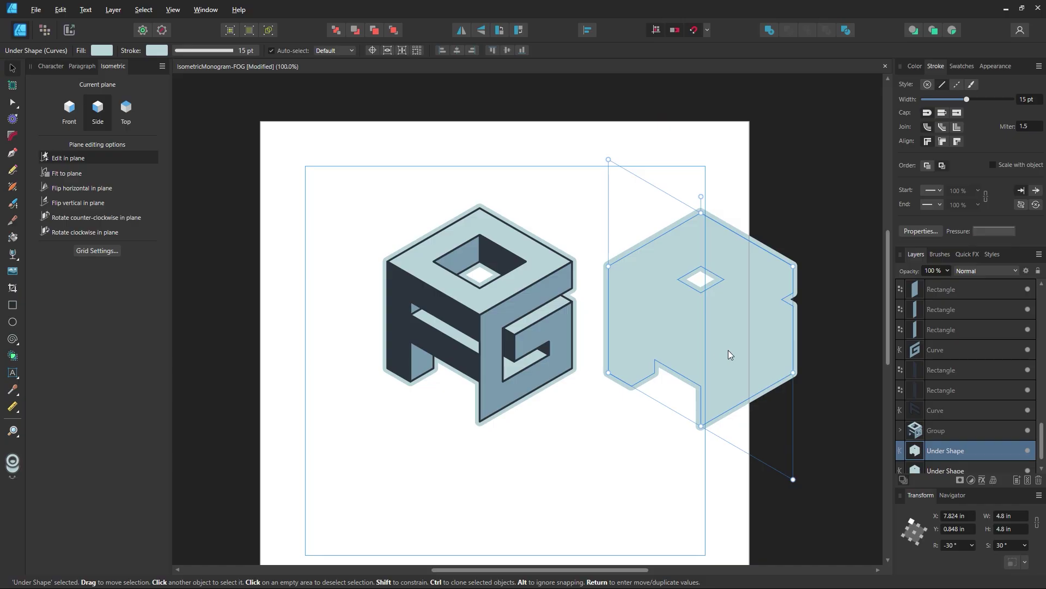
right_click(717, 244)
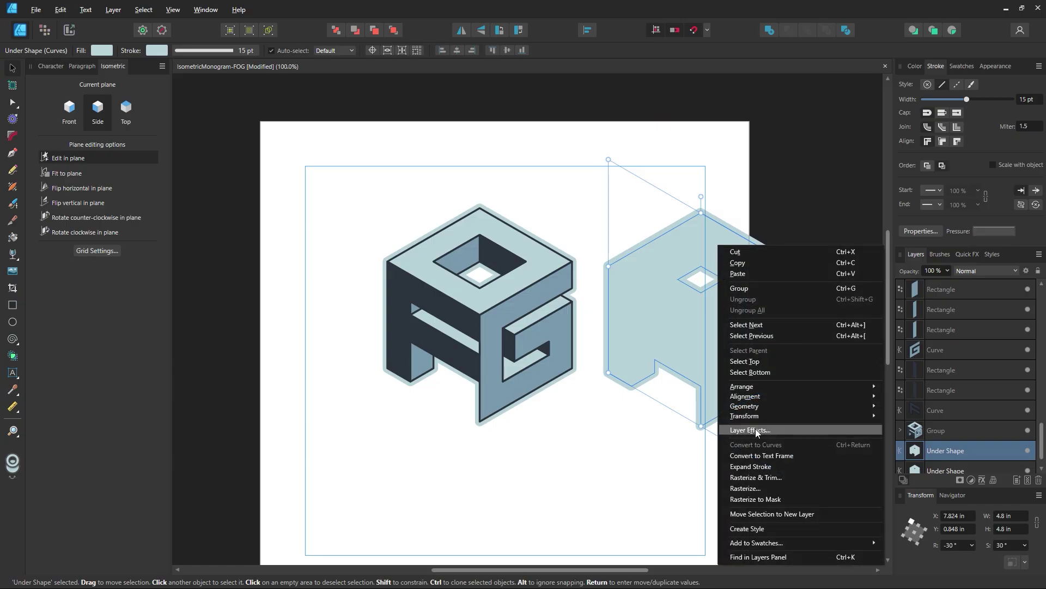
left_click(774, 467)
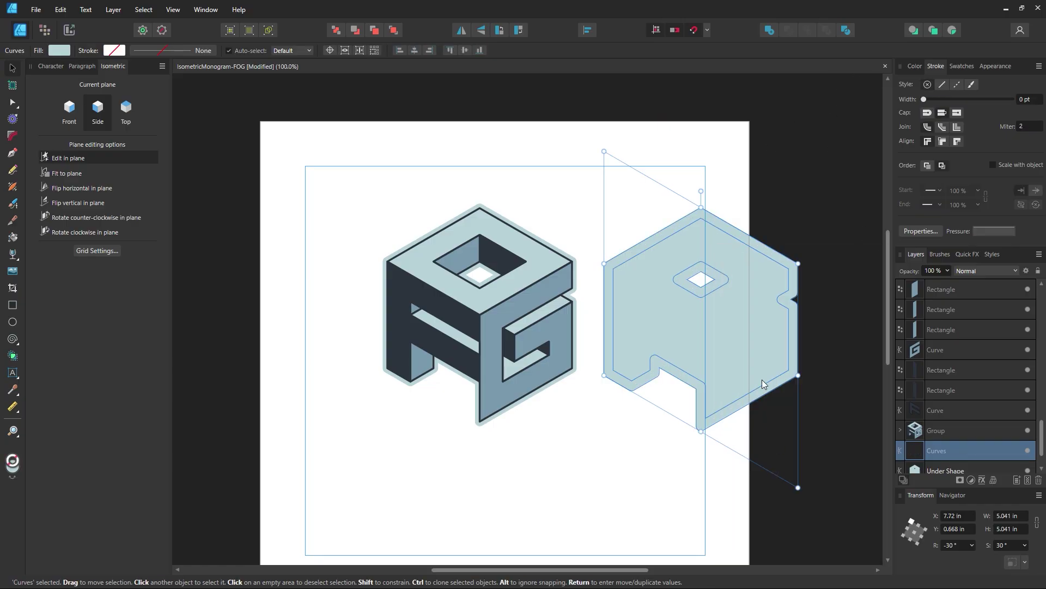
Try moving the copy's filled shape away from its expanded outline and undo the move.
left_click(798, 231)
left_click_drag(766, 278, 788, 195)
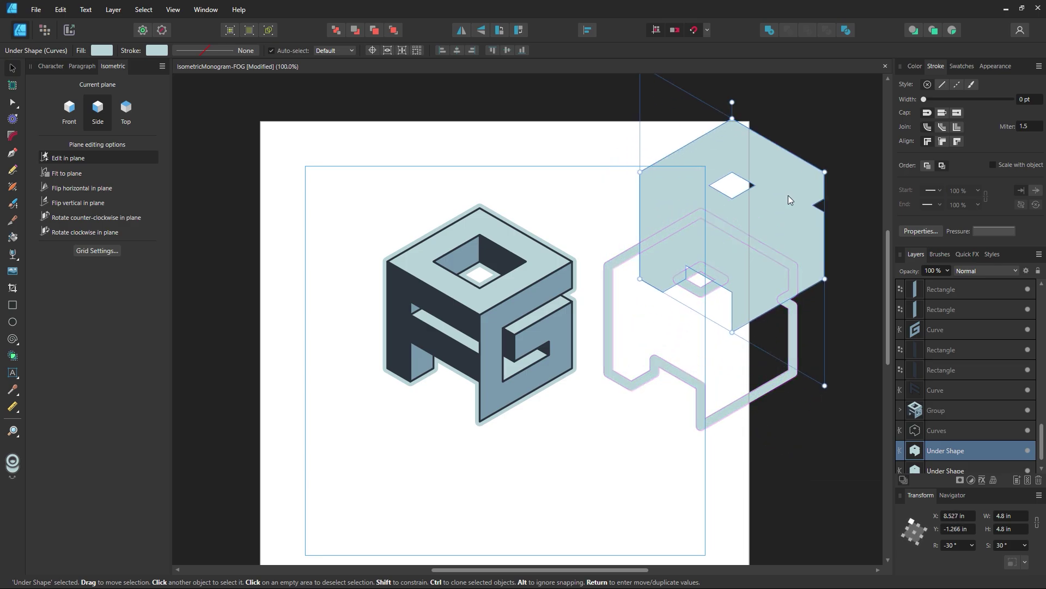
key("ctrl+z")
Merge the copy's filled shape and expanded outline with the Add operation and clear the selection.
left_click(780, 253, "shift")
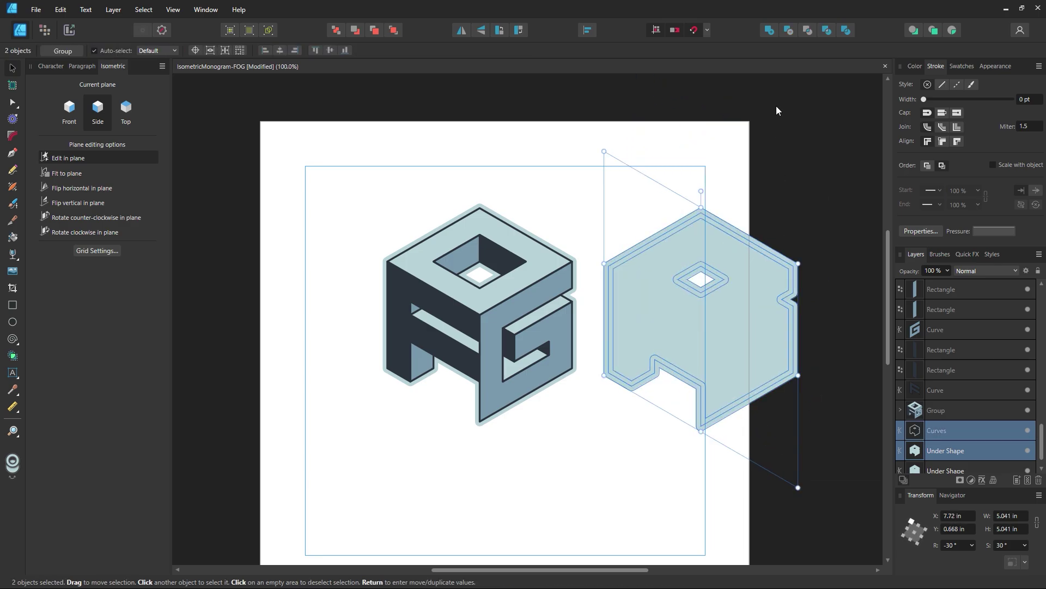
left_click(768, 31)
left_click(762, 90)
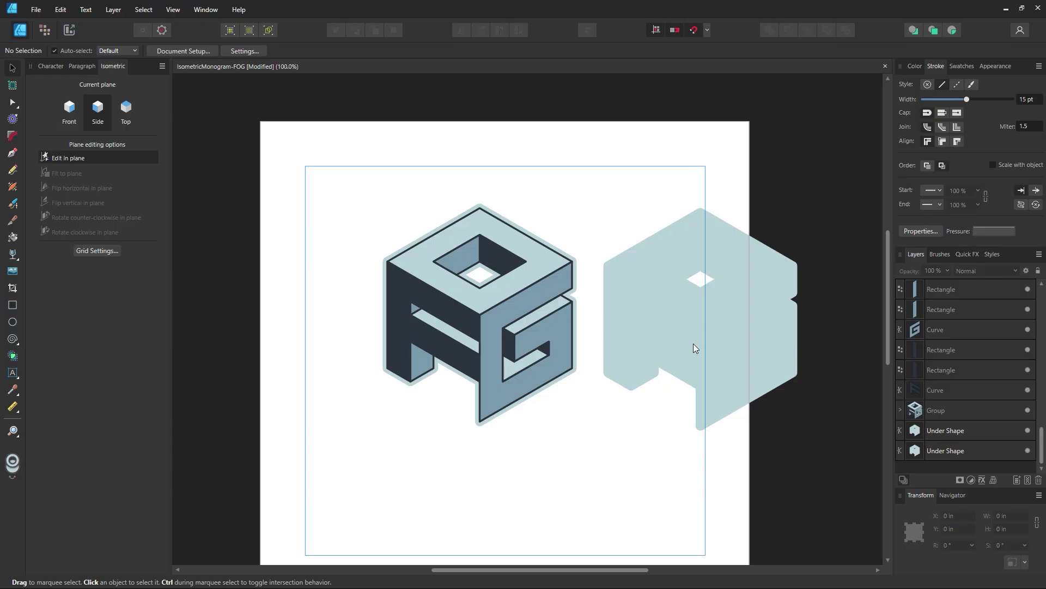
Move the merged silhouette into alignment with the monogram and send it to the back.
left_click_drag(694, 351, 472, 342)
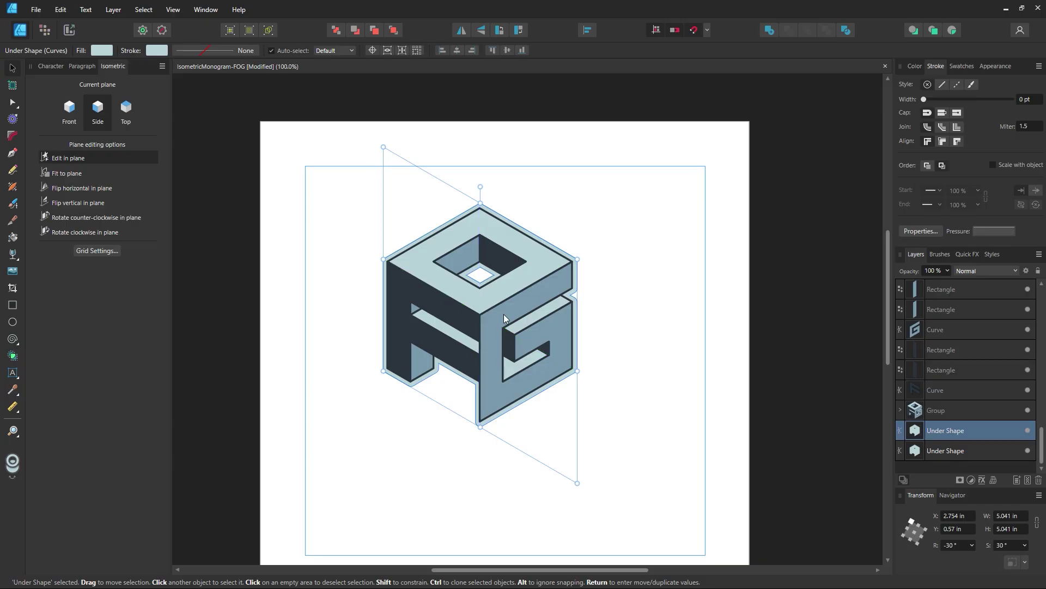
right_click(504, 312)
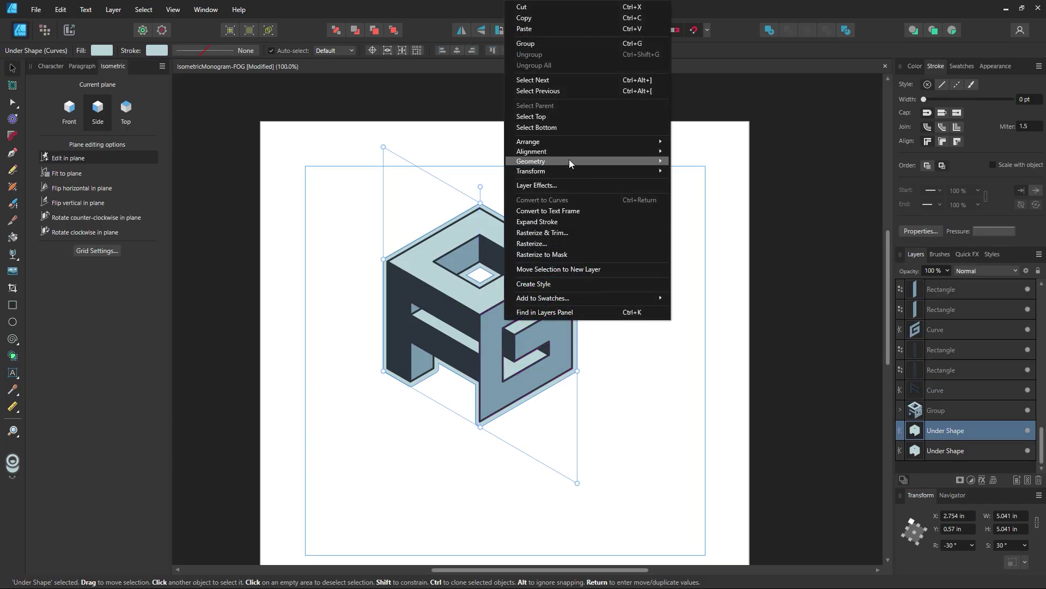
mouse_move(562, 142)
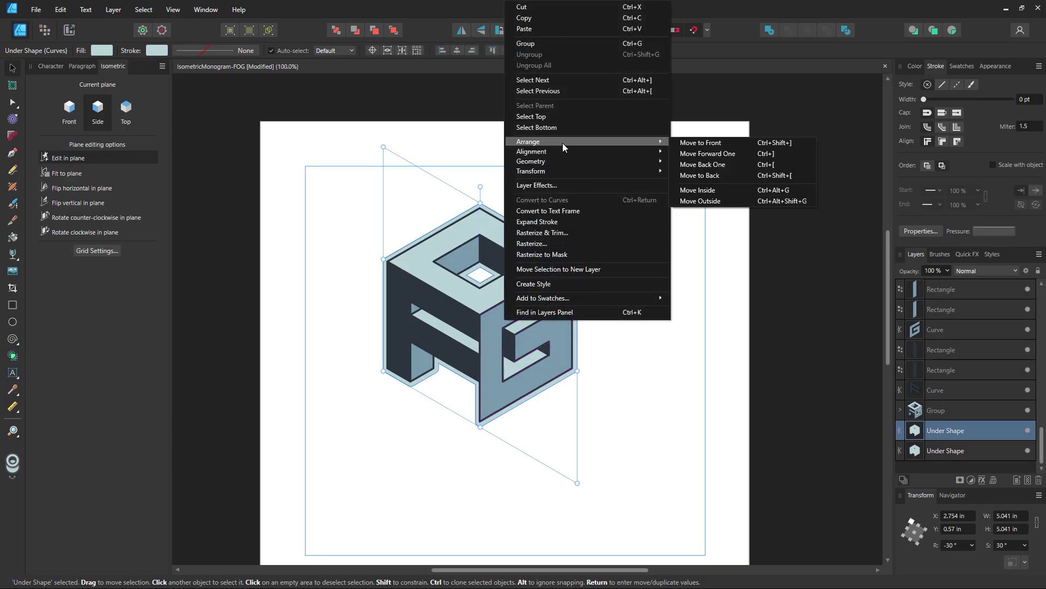
left_click(727, 176)
Recolour the merged silhouette's fill and stroke with the dark navy swatch from the recent colours.
left_click(962, 66)
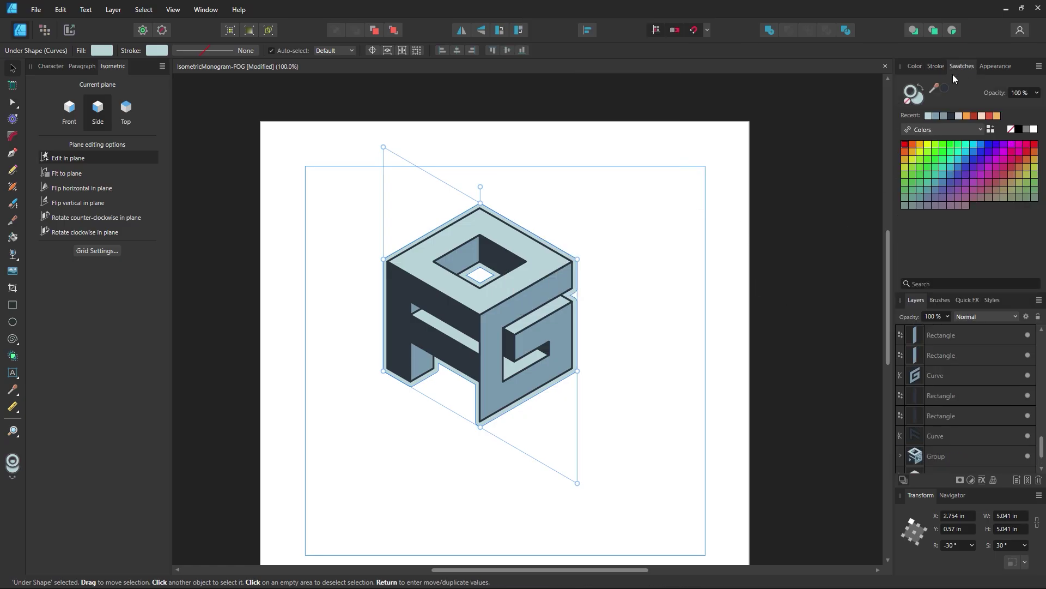
left_click(916, 105)
left_click(948, 117)
left_click(912, 92)
left_click(951, 117)
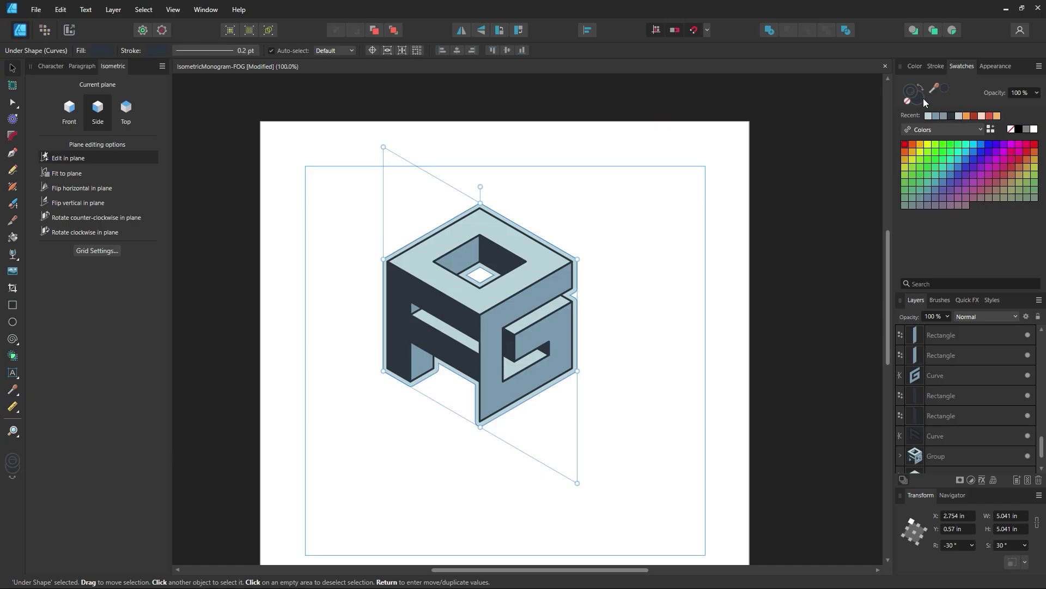
Try a 40 pt stroke on the dark silhouette and reduce it to 19.5 pt.
left_click(935, 68)
mouse_move(924, 100)
left_mouse_down()
mouse_move(970, 108)
mouse_move(1000, 129)
mouse_move(971, 124)
mouse_move(991, 127)
left_mouse_up()
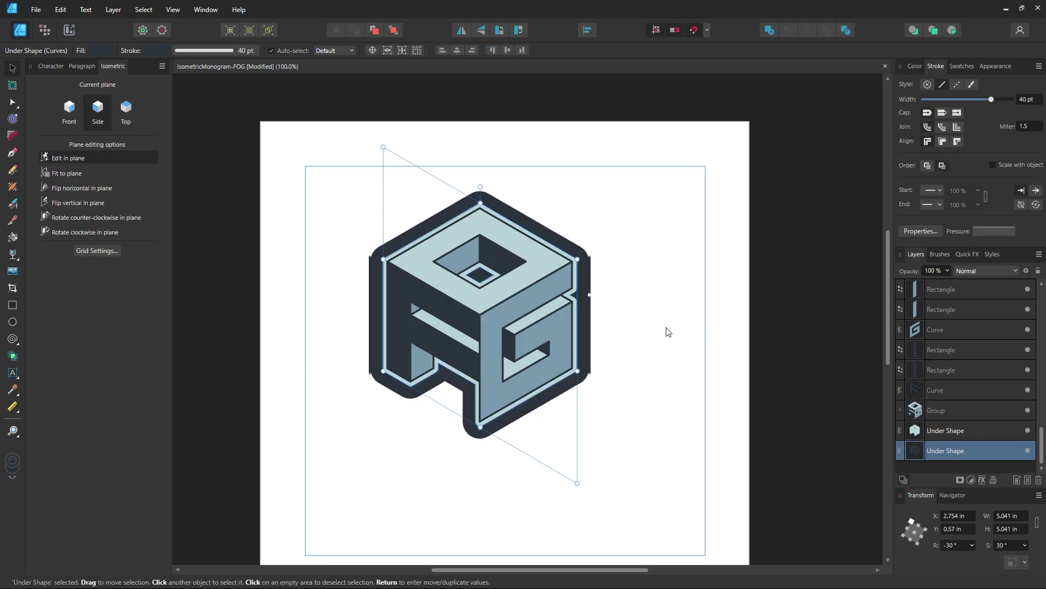
left_click(967, 100)
mouse_move(967, 101)
left_mouse_down()
mouse_move(955, 101)
mouse_move(971, 110)
left_mouse_up()
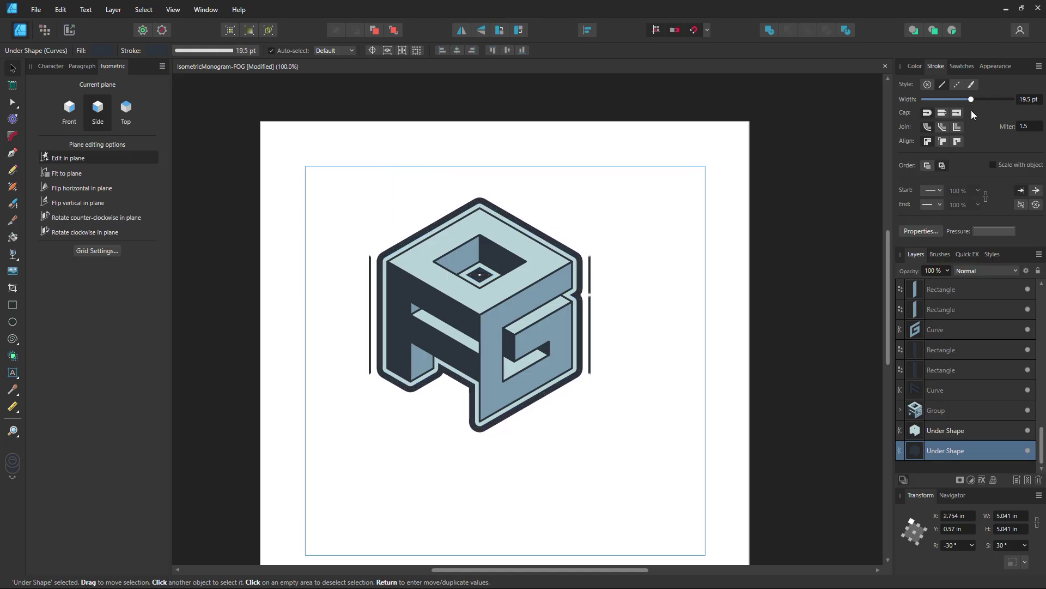
key("z")
left_click(531, 313, "alt")
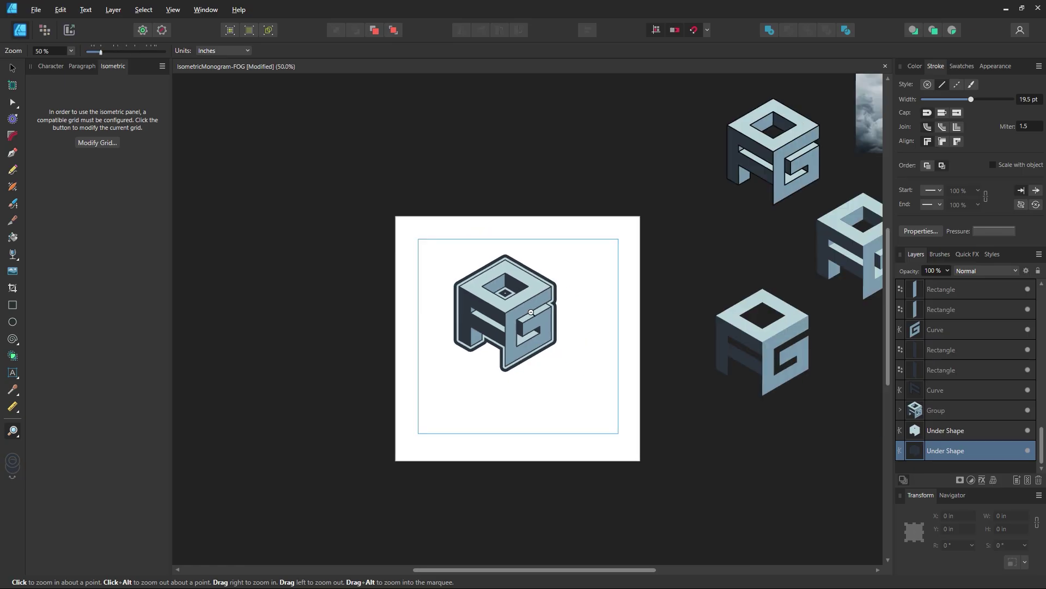
left_click(533, 306)
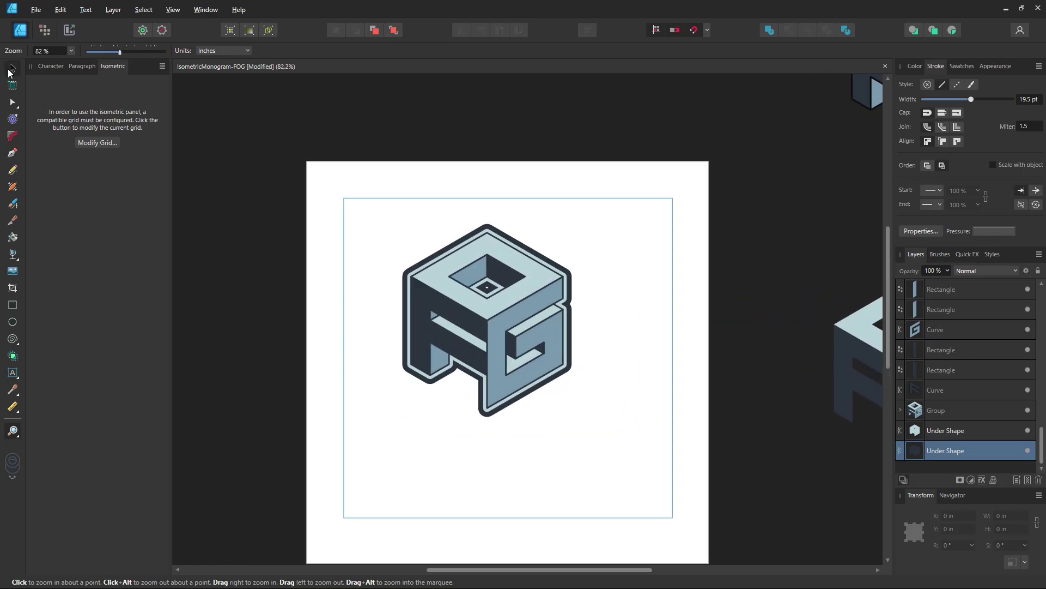
left_click(12, 68)
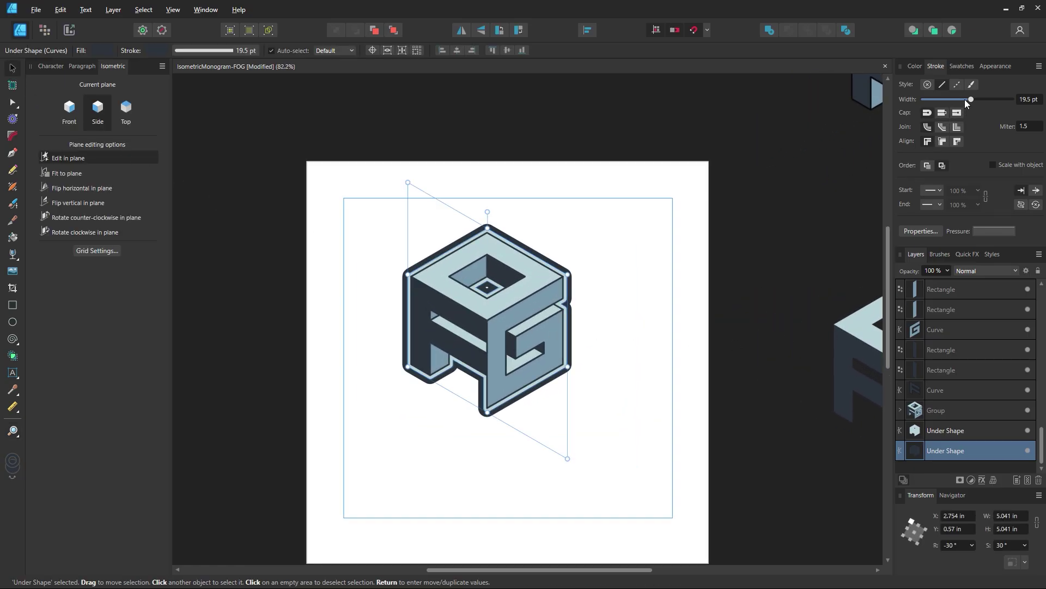
Thin the dark silhouette's stroke to 8.3 pt.
left_click_drag(965, 99, 963, 102)
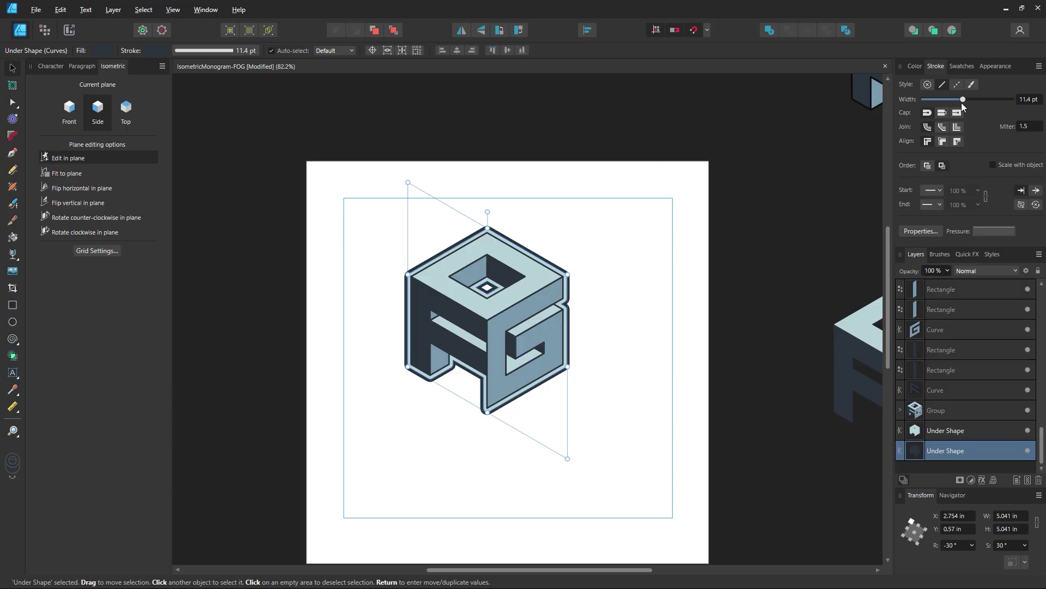
left_click_drag(963, 103, 957, 104)
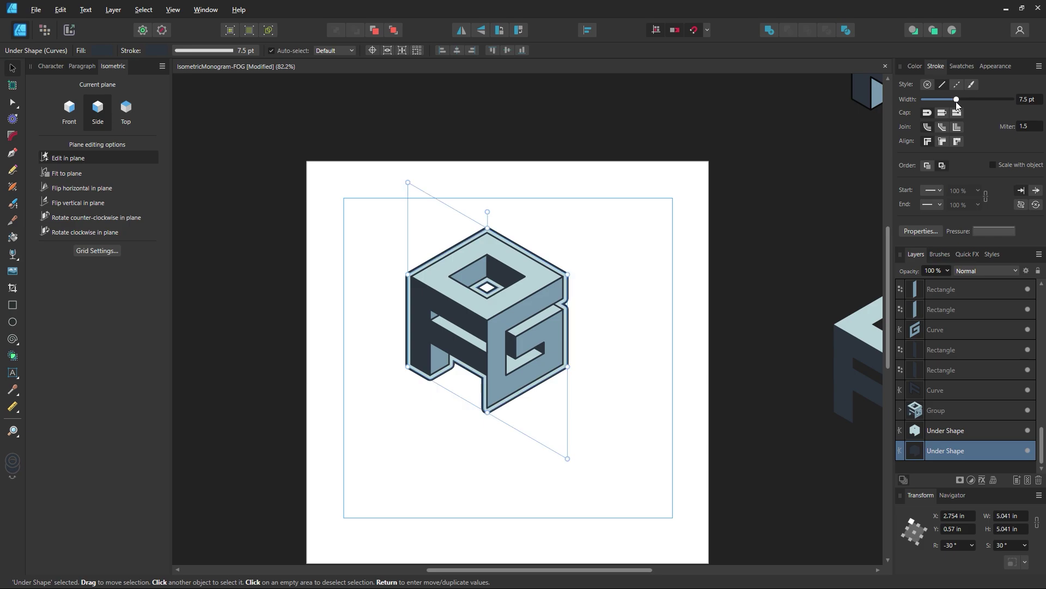
left_click_drag(957, 104, 958, 104)
key("z")
left_click(505, 305)
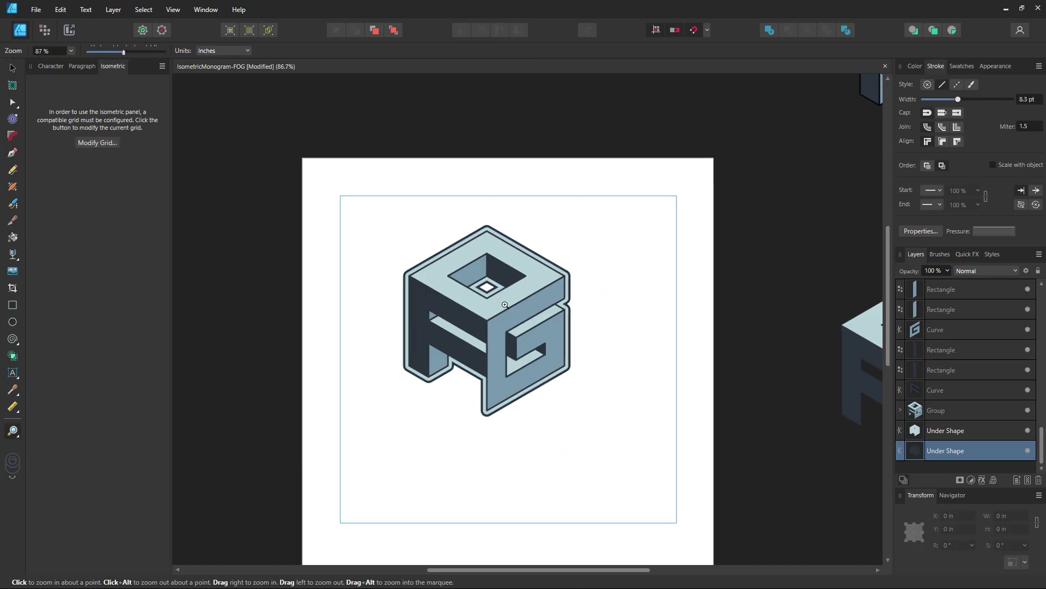
left_click(505, 305)
key("v")
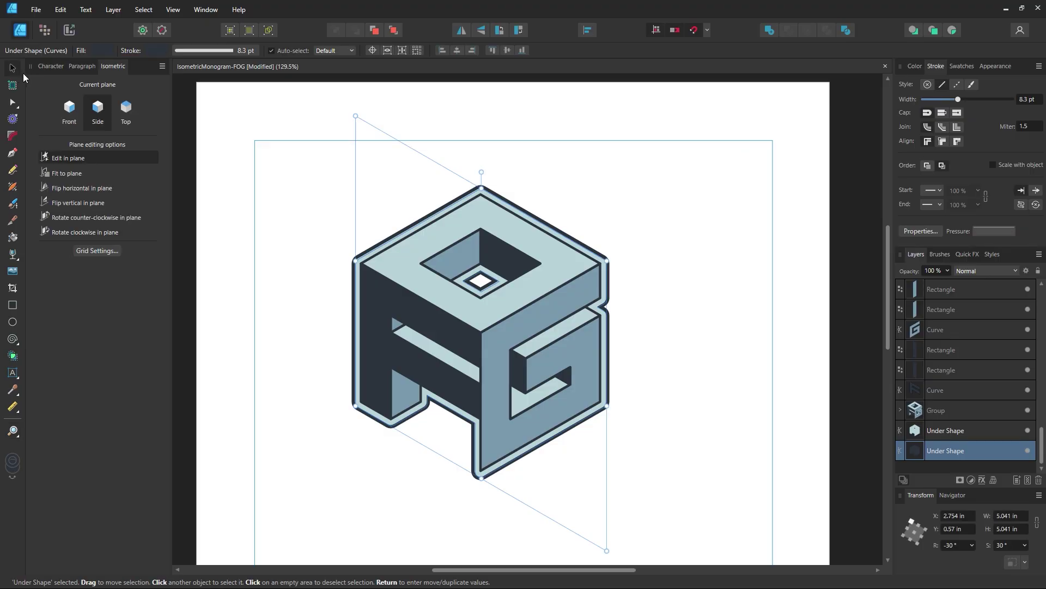
Set the dark silhouette's stroke width to 5.6 pt.
left_click_drag(958, 101, 953, 101)
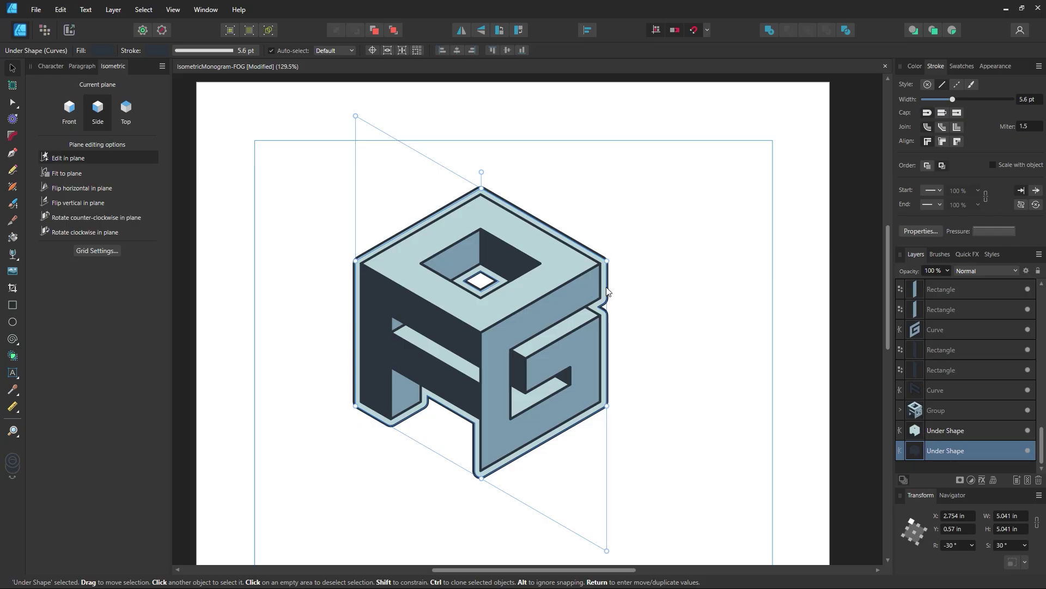
key("z")
left_click(608, 308, "alt")
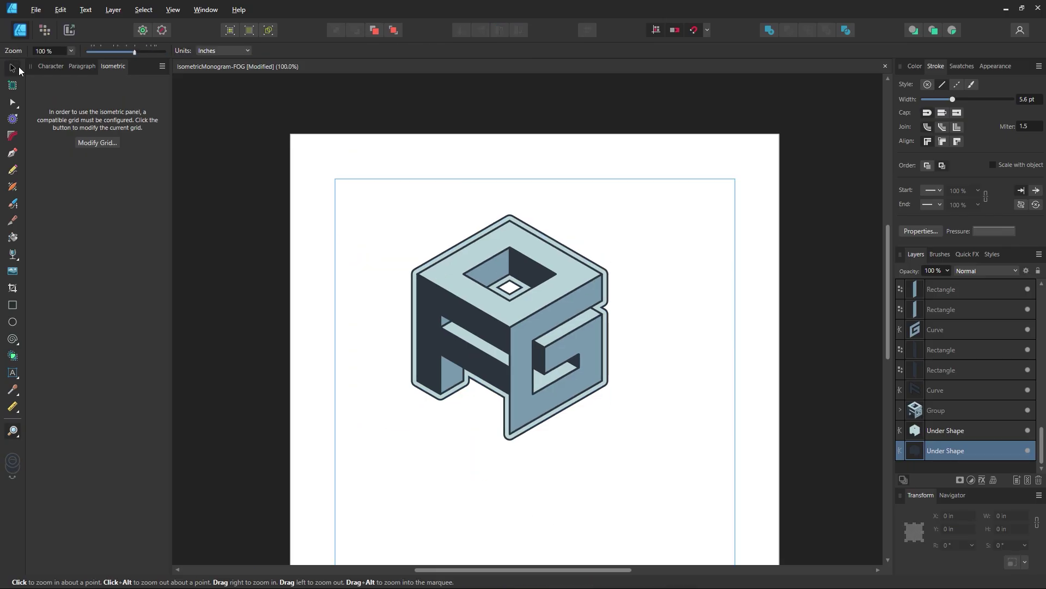
Select the letter group with both silhouettes, open the alignment options, and clear the selection.
left_click(11, 66)
left_click_drag(374, 153, 706, 526)
left_click(588, 30)
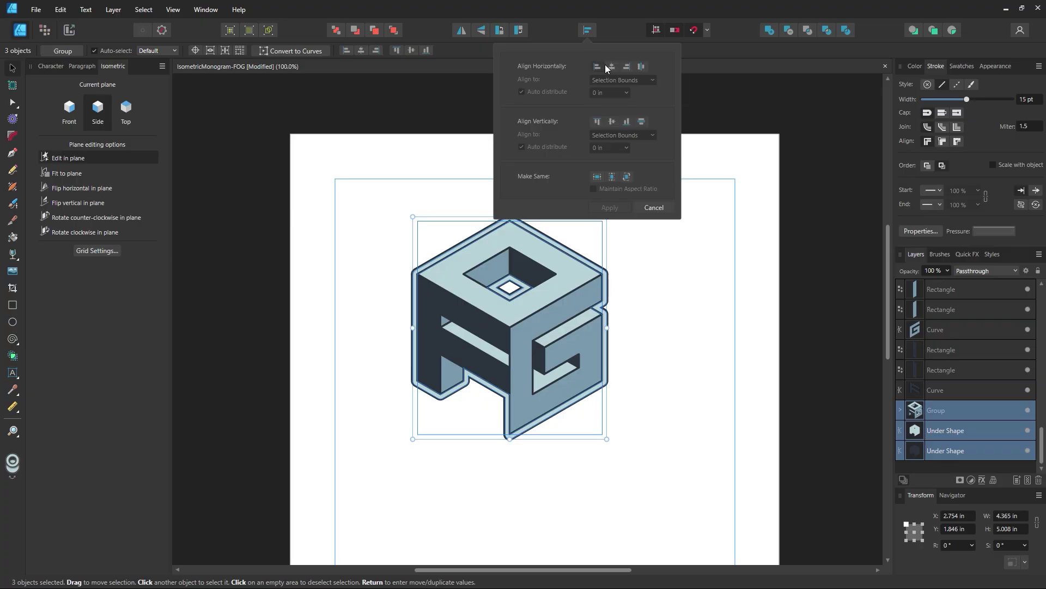
left_click(699, 265)
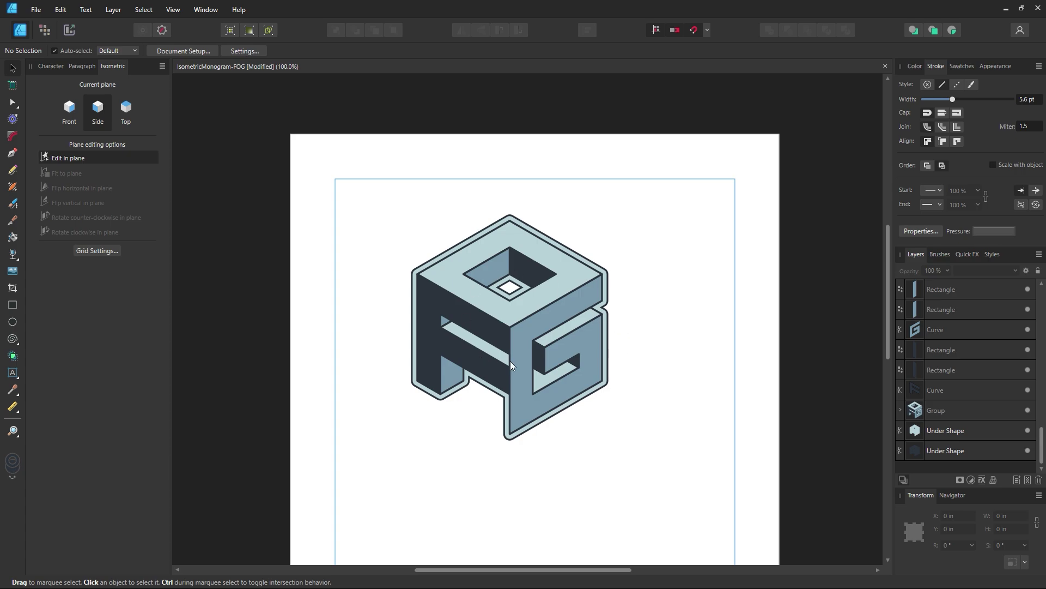
key("z")
left_click(526, 355, "alt")
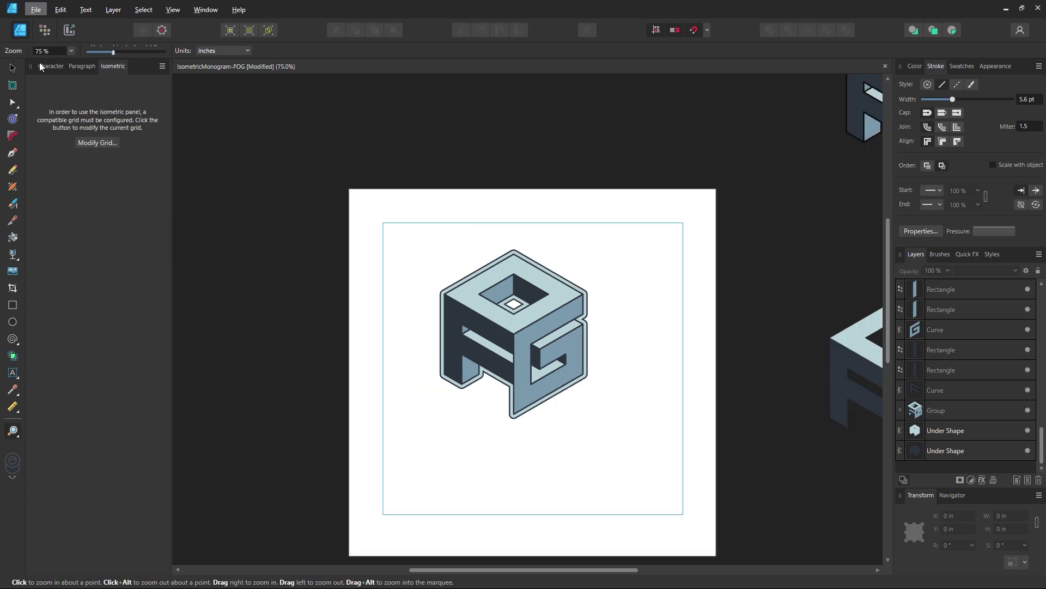
Move the dark silhouette out from behind the letters towards the artboard's upper corner, and undo the move.
key("v")
key("z")
left_click(526, 326)
left_click(12, 68)
left_click_drag(534, 238, 687, 144)
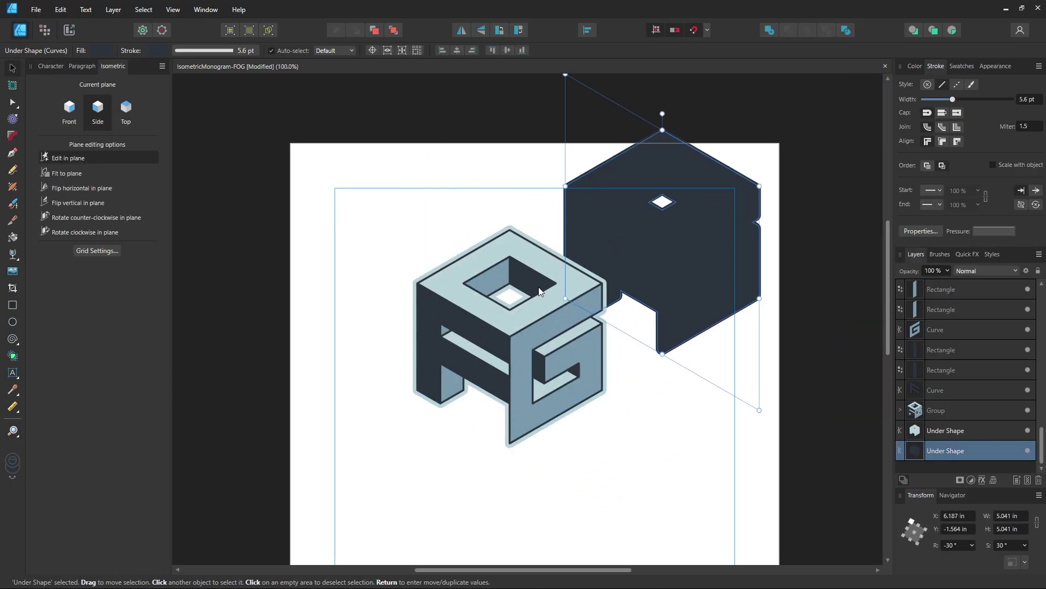
key("ctrl+z")
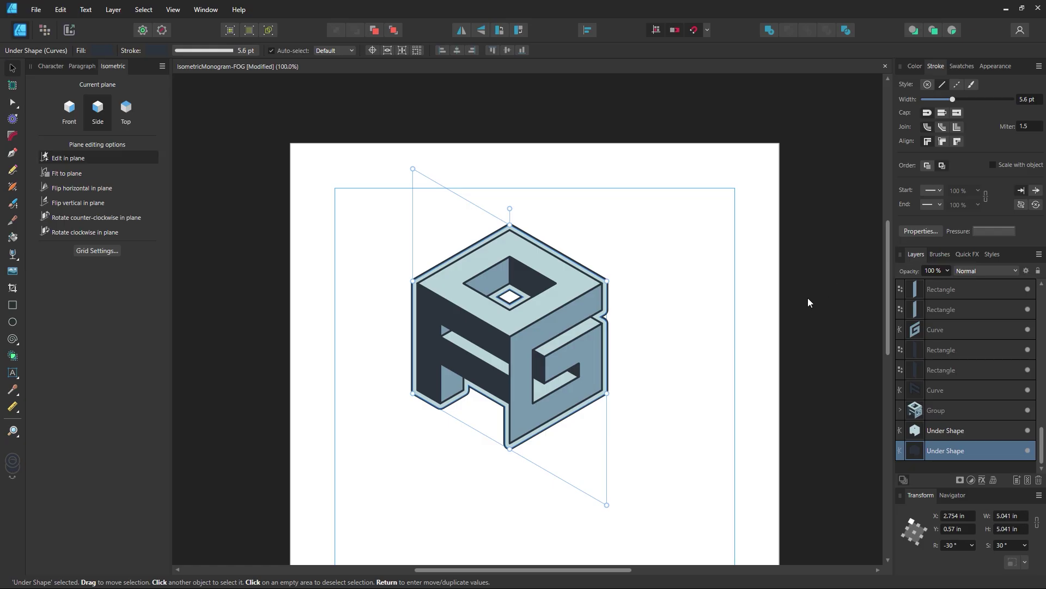
Apply a Gaussian Blur layer effect with a 23.8 px radius to the dark silhouette.
left_click(982, 481)
left_click_drag(454, 138, 768, 131)
left_click(691, 292)
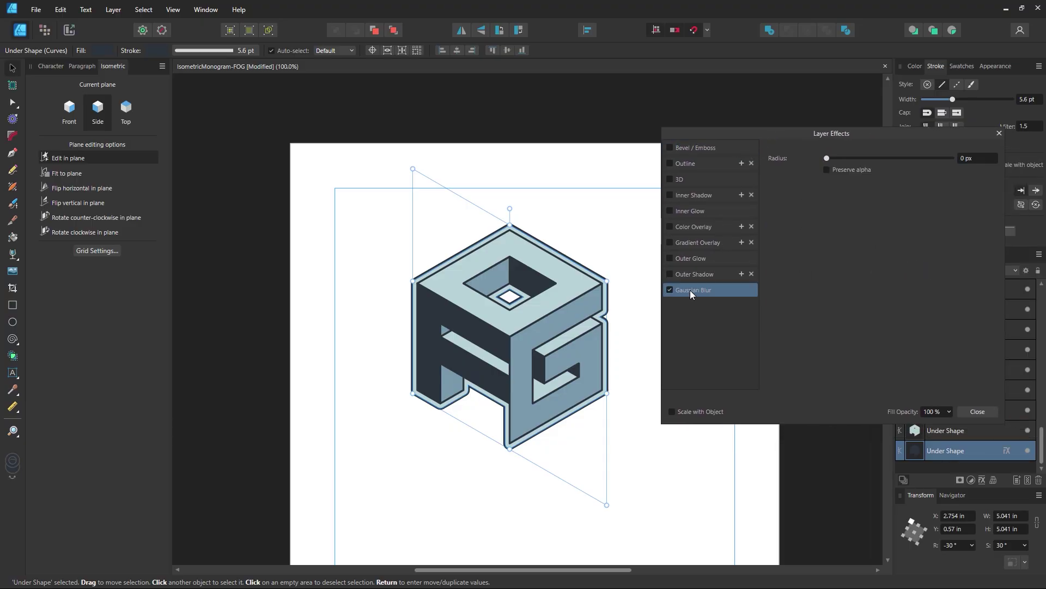
left_click_drag(848, 157, 899, 181)
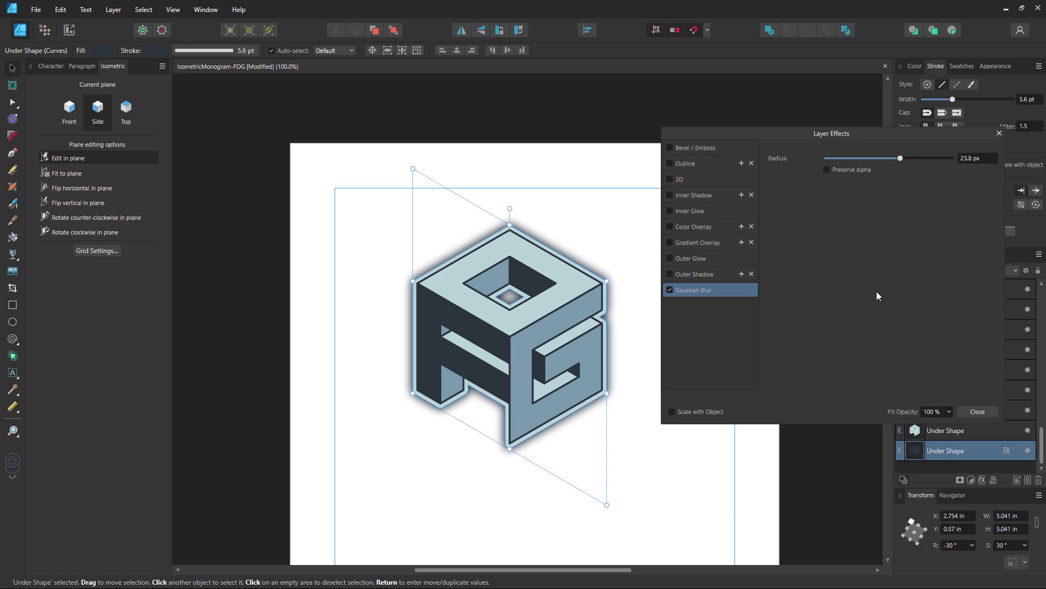
Turn off the silhouette's Gaussian Blur and briefly try the Outer Shadow, Gradient Overlay and 3D effects.
left_click(669, 274)
left_click(669, 275)
left_click(669, 288)
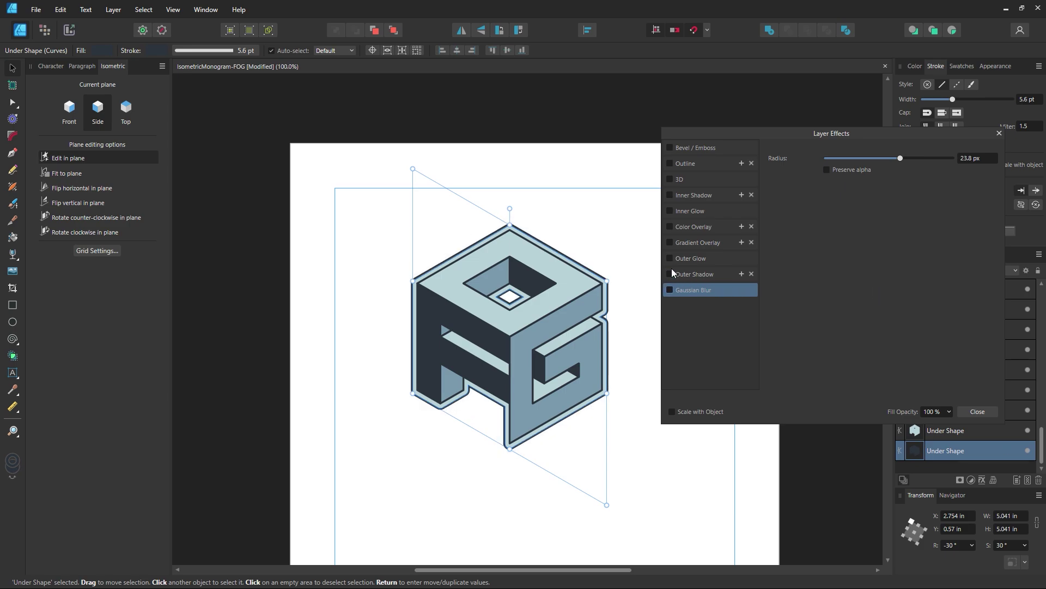
left_click(670, 273)
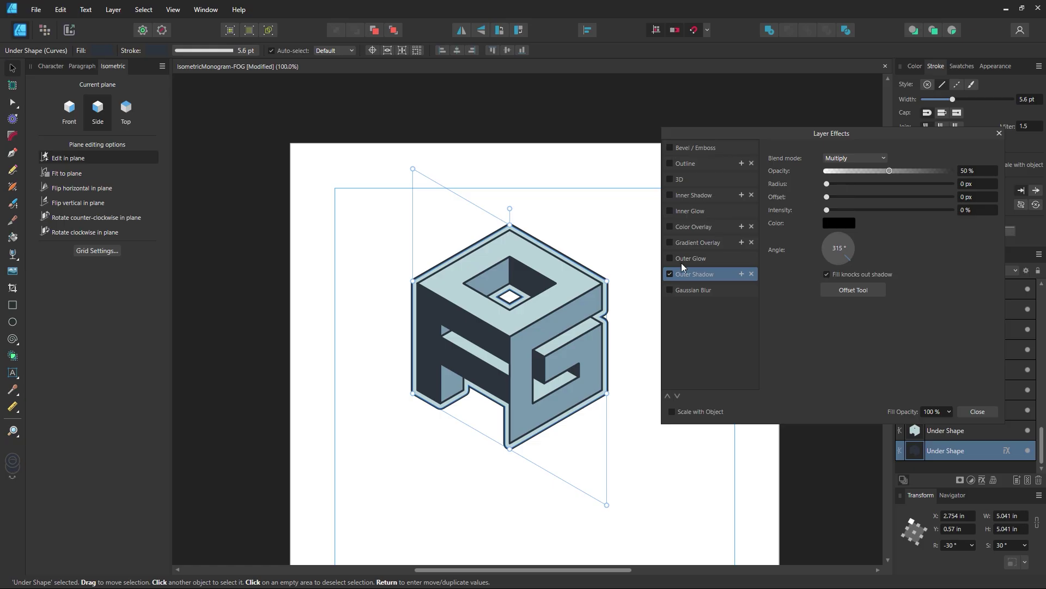
left_click(670, 273)
left_click(671, 242)
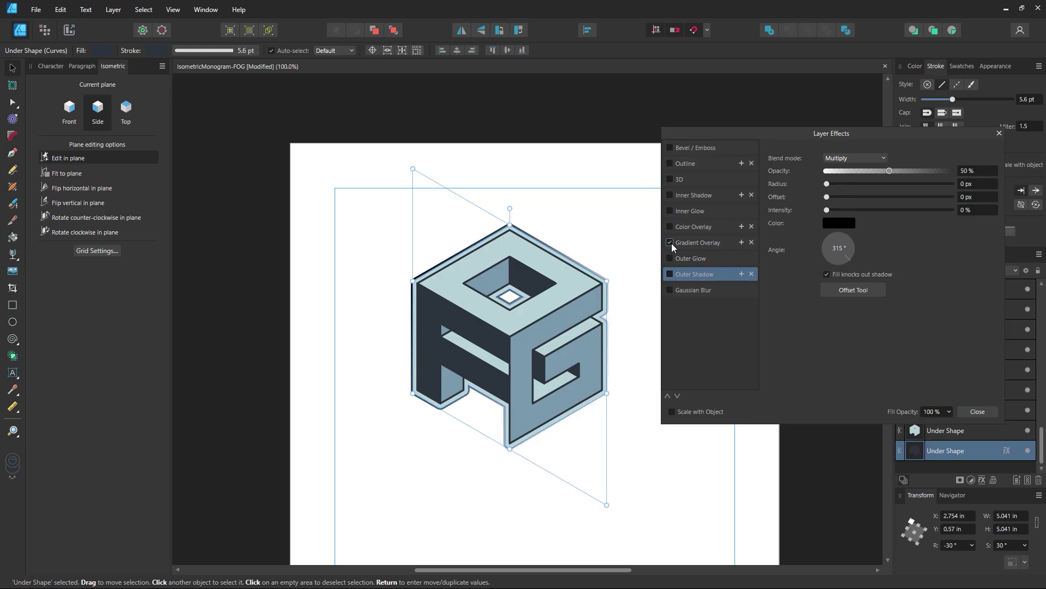
left_click(670, 242)
left_click(670, 180)
left_click(669, 179)
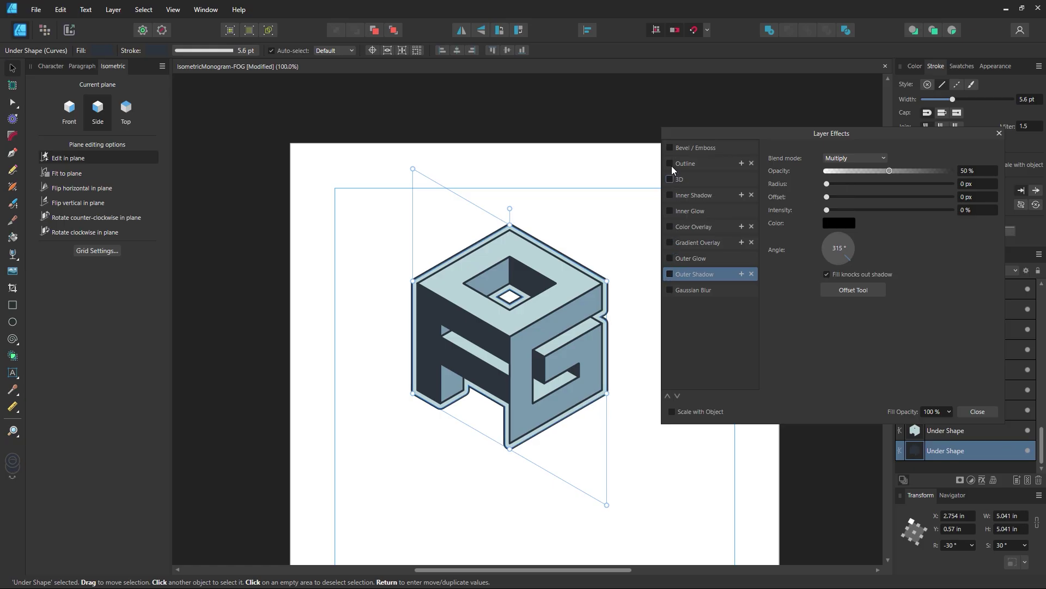
Try a Pillow Bevel / Emboss effect with a 35 px radius on the dark silhouette, and turn it off.
left_click(684, 150)
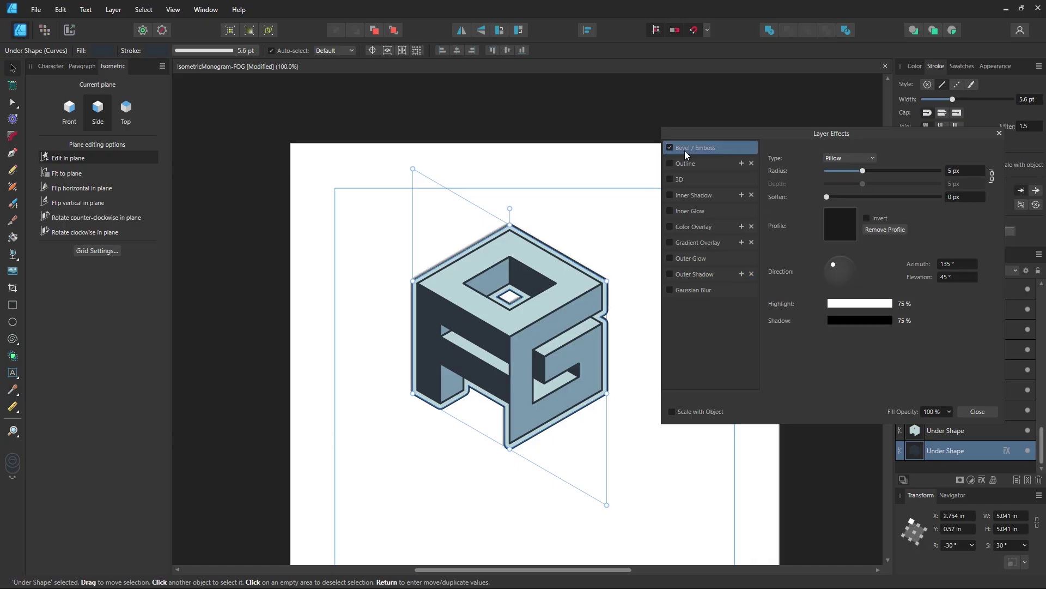
left_click_drag(868, 170, 909, 171)
left_click(670, 148)
Re-enable the silhouette's Gaussian Blur with a 26.9 px radius and alpha not preserved, and close the layer effects.
left_click(670, 290)
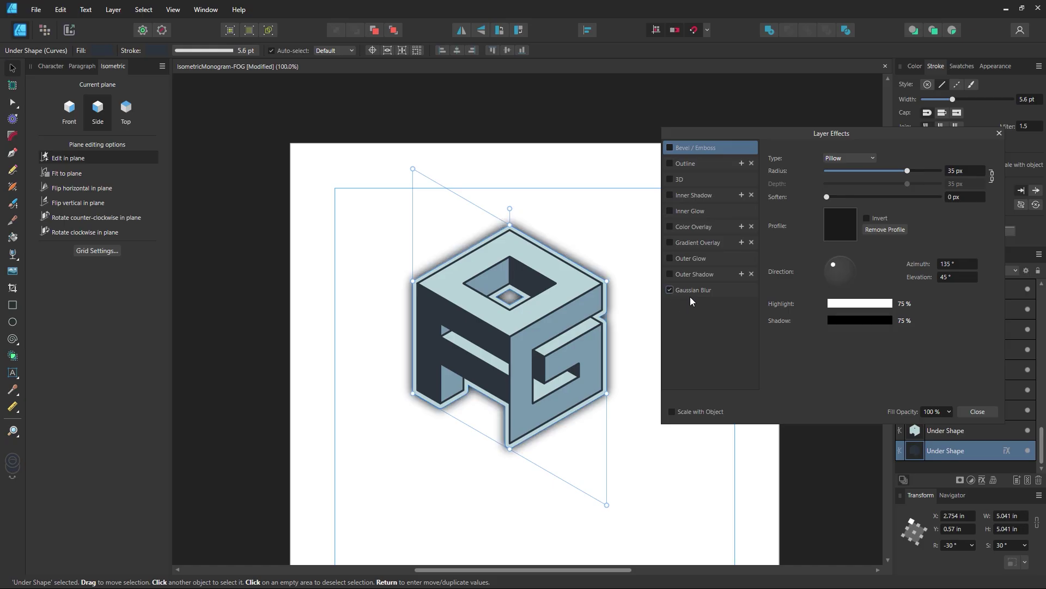
left_click(698, 289)
left_click(826, 169)
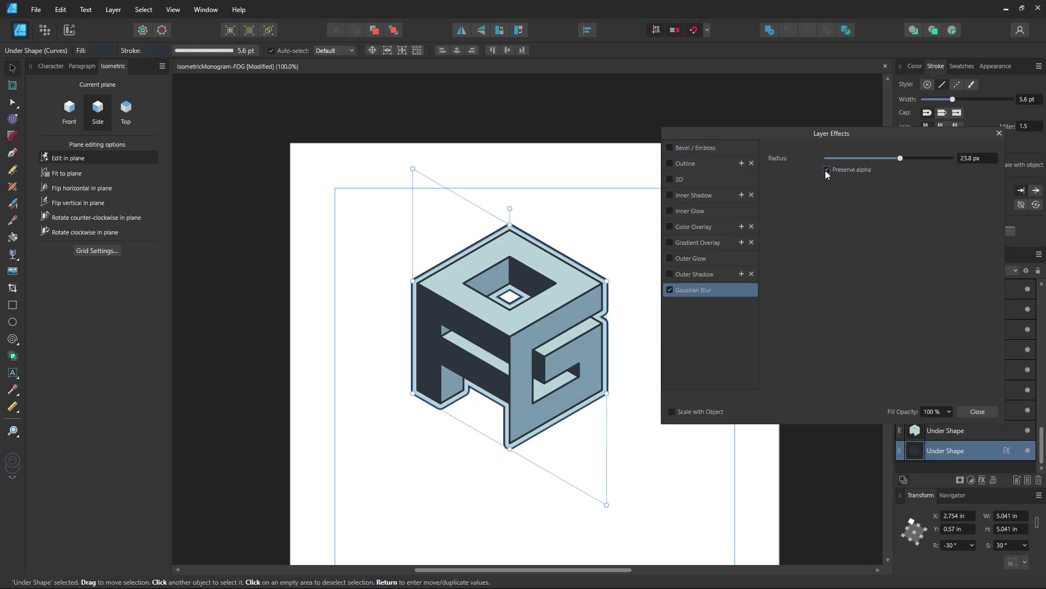
left_click(826, 170)
left_click_drag(875, 159, 905, 166)
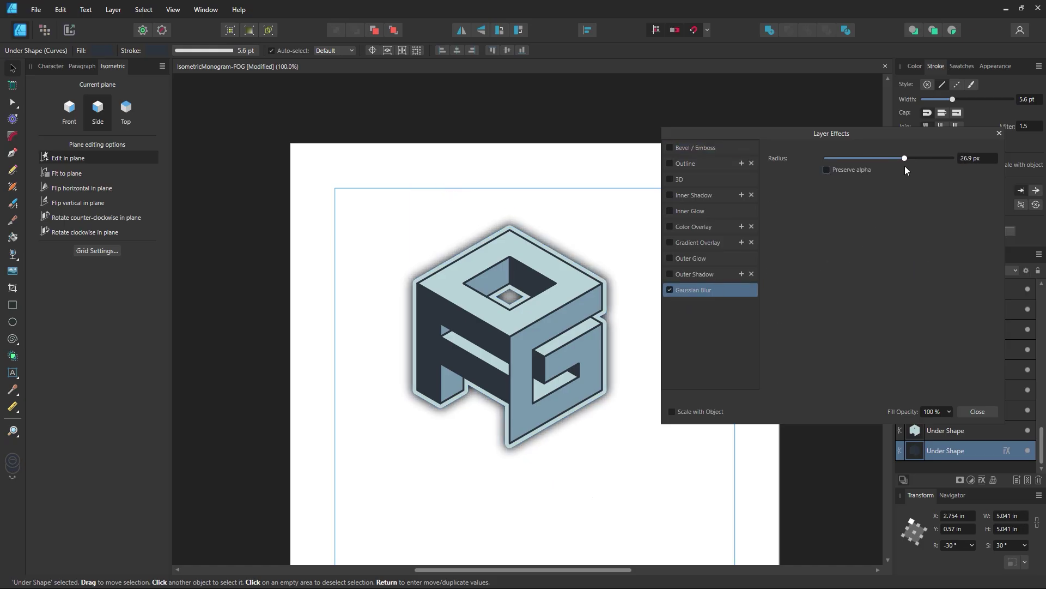
left_click(976, 413)
left_click(729, 363)
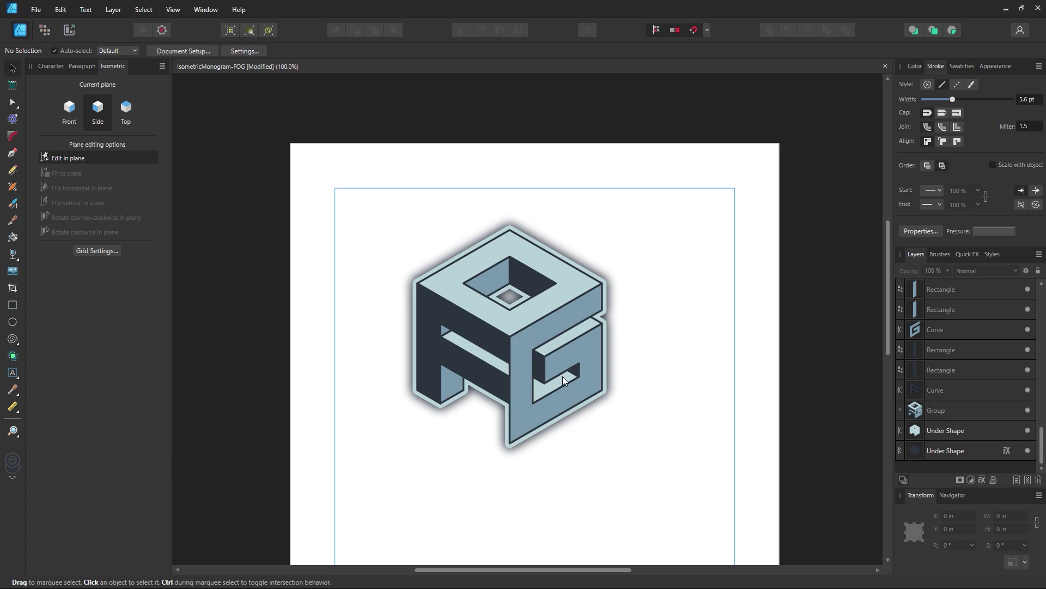
Inspect the blurred edge around the monogram, and undo the silhouette's layer effects.
key("z")
left_click_drag(522, 319, 473, 243)
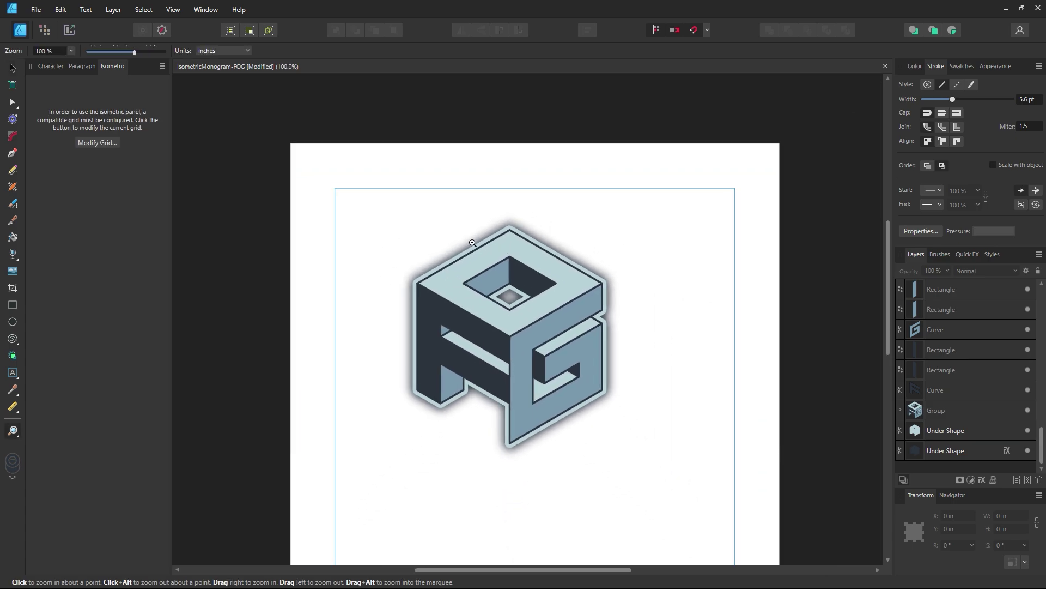
mouse_move(546, 337)
left_mouse_down()
mouse_move(482, 299)
mouse_move(540, 328)
left_mouse_up()
left_click(13, 71)
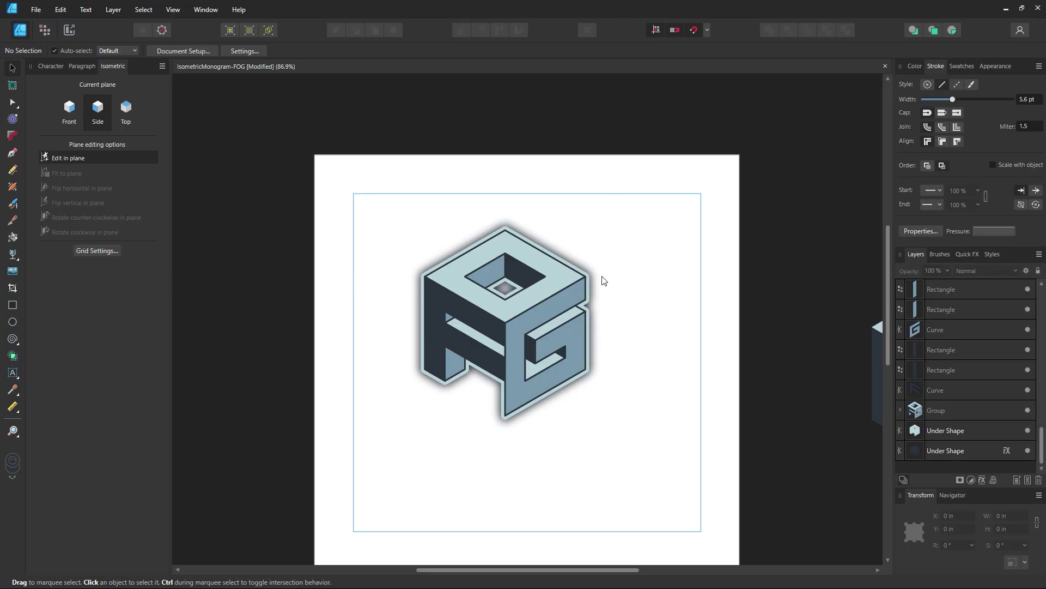
left_click(945, 454)
left_click(812, 389)
key("ctrl+z")
key("ctrl+z")
key("ctrl+z")
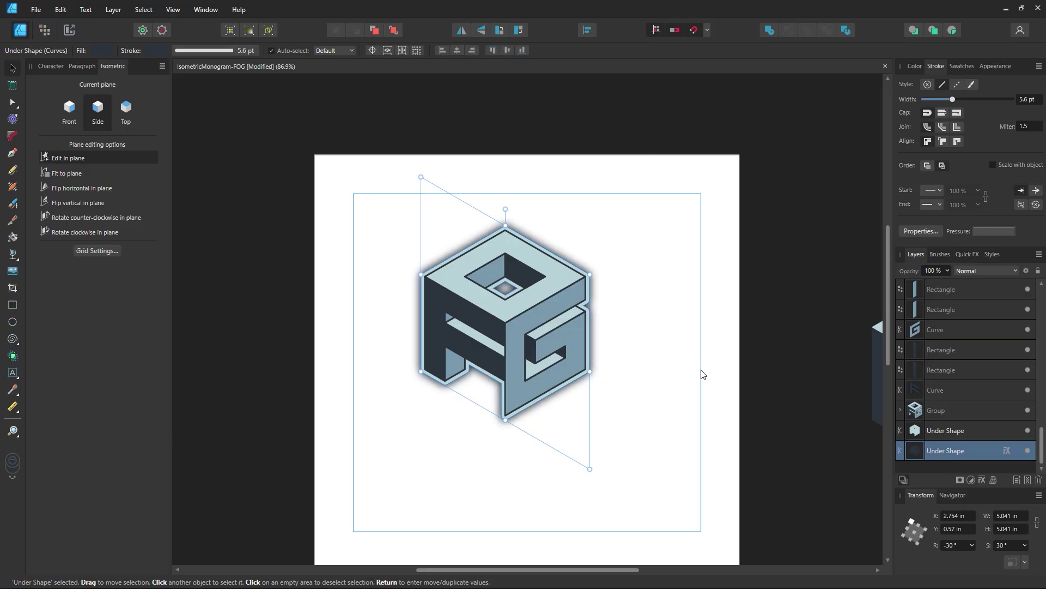
left_click(683, 369)
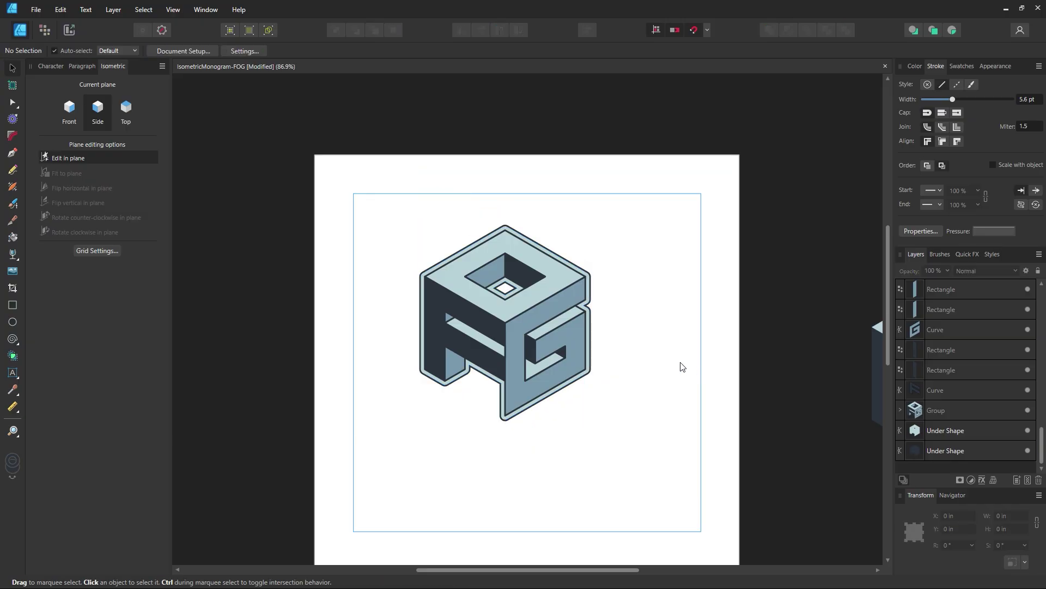
Try the medium blue recent colour on the dark silhouette and its stroke, and undo the recolouring.
left_click_drag(614, 373, 642, 350)
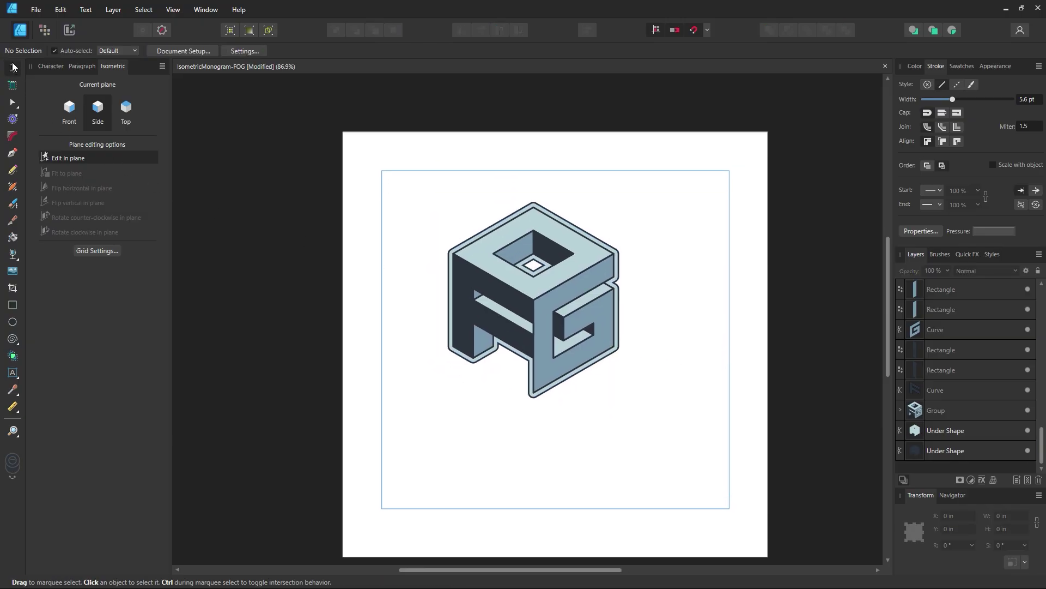
left_click(619, 277)
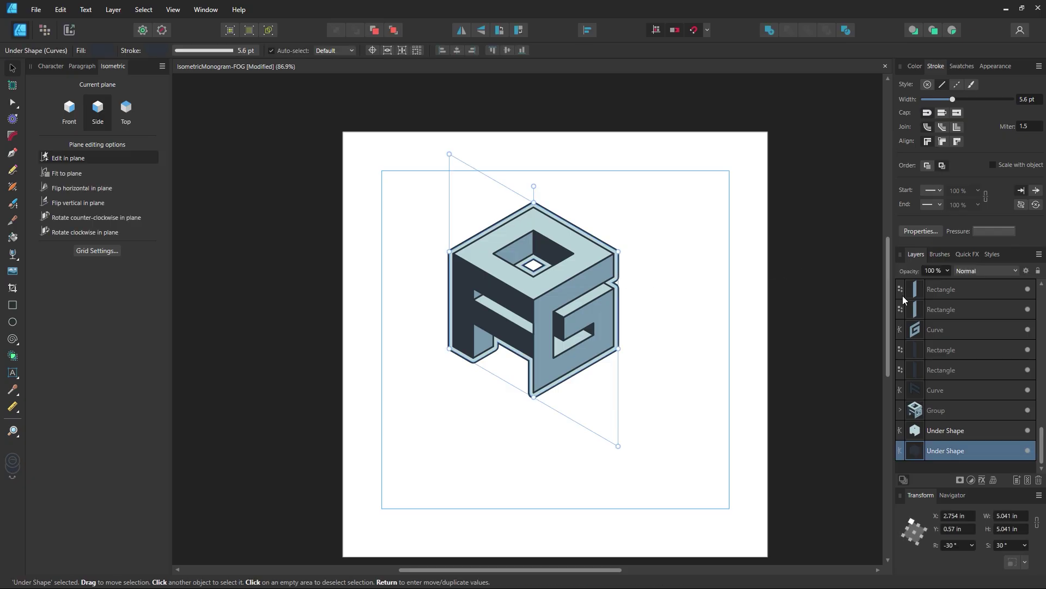
left_click(956, 68)
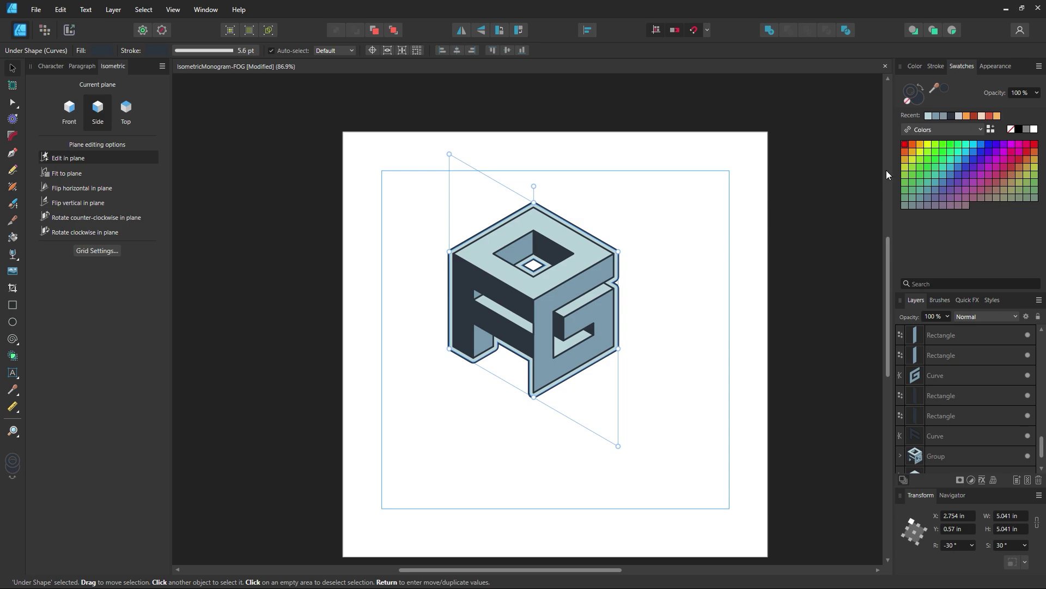
left_click(936, 116)
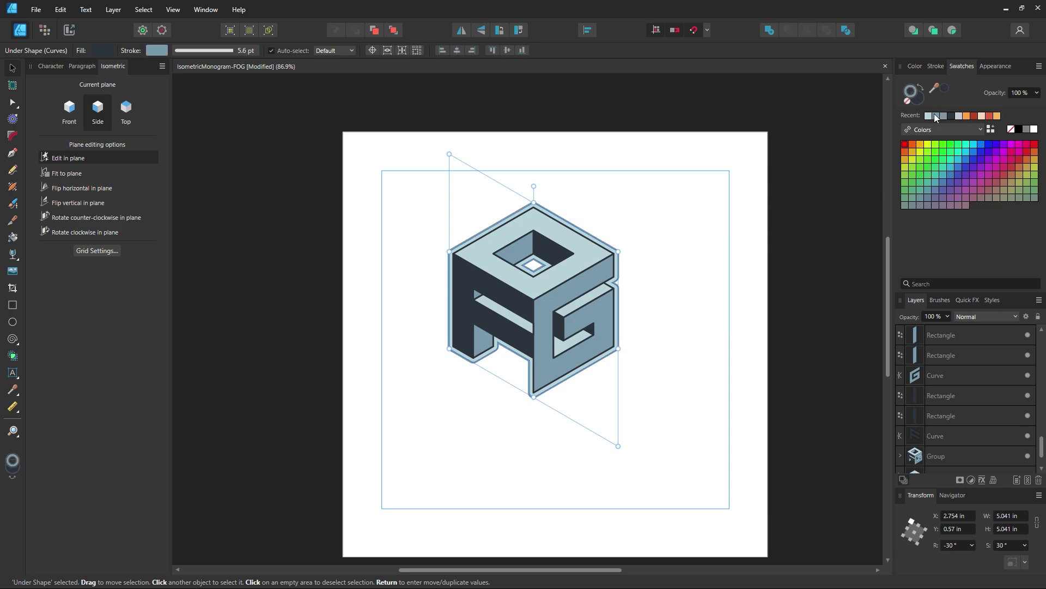
left_click(722, 196)
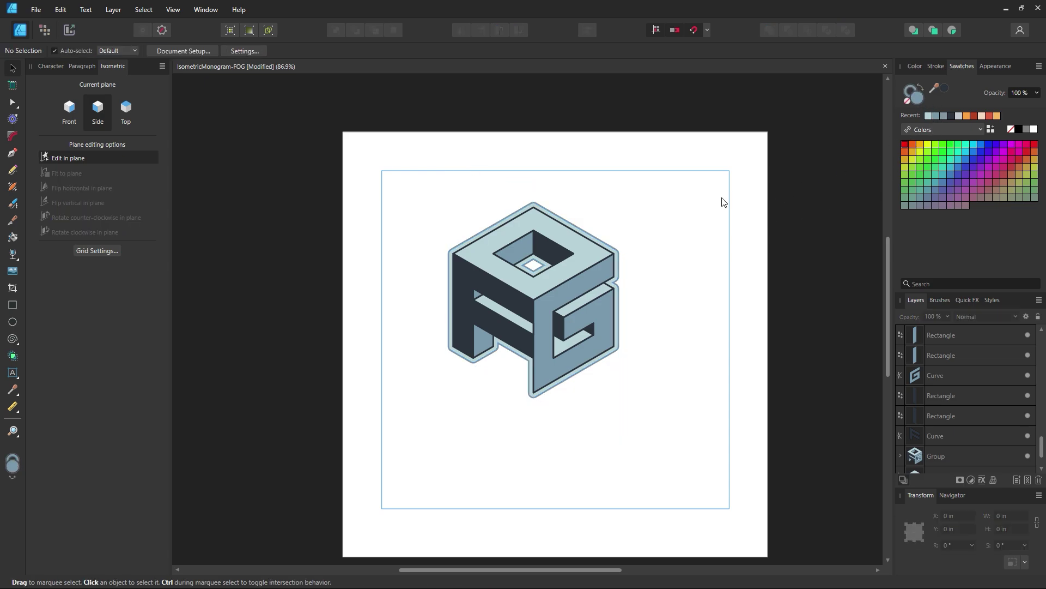
key("ctrl+z")
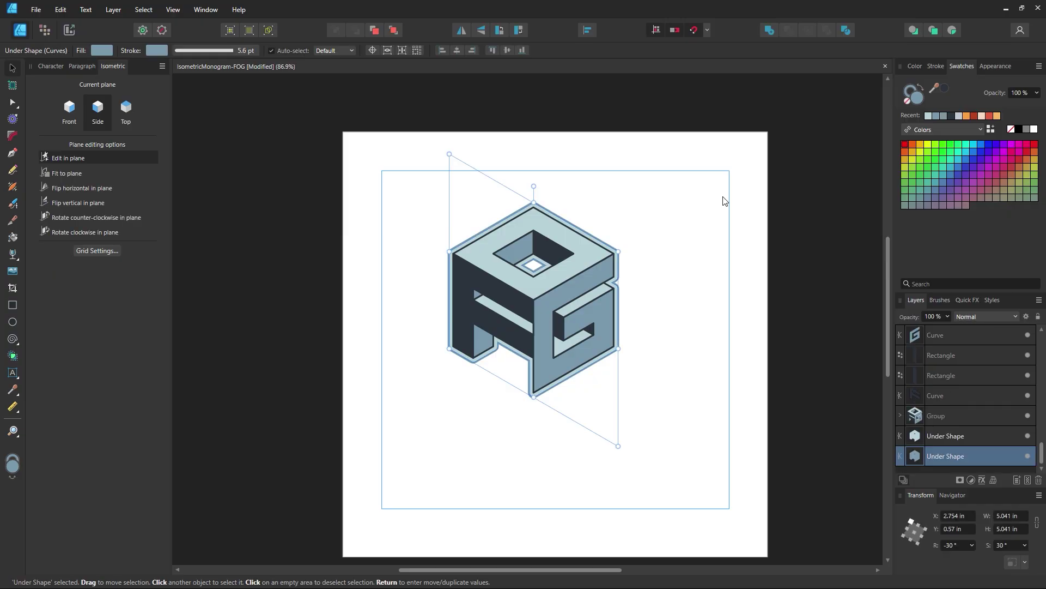
key("ctrl+z")
Widen the dark silhouette's stroke to 59.5 pt and inspect the thick outline around the monogram.
left_click(942, 70)
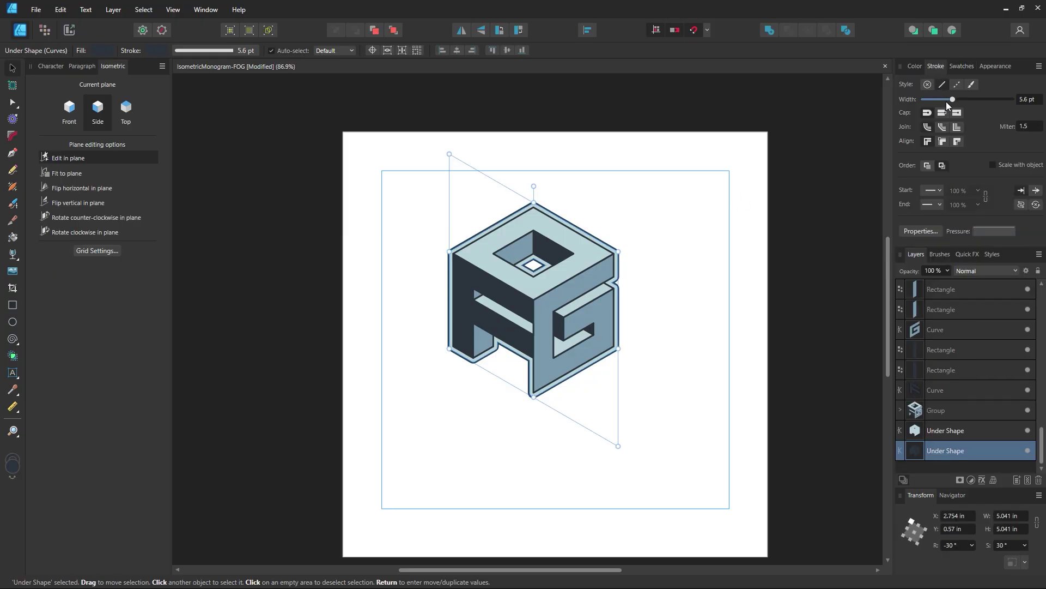
mouse_move(946, 100)
left_mouse_down()
mouse_move(1014, 112)
mouse_move(1004, 112)
left_mouse_up()
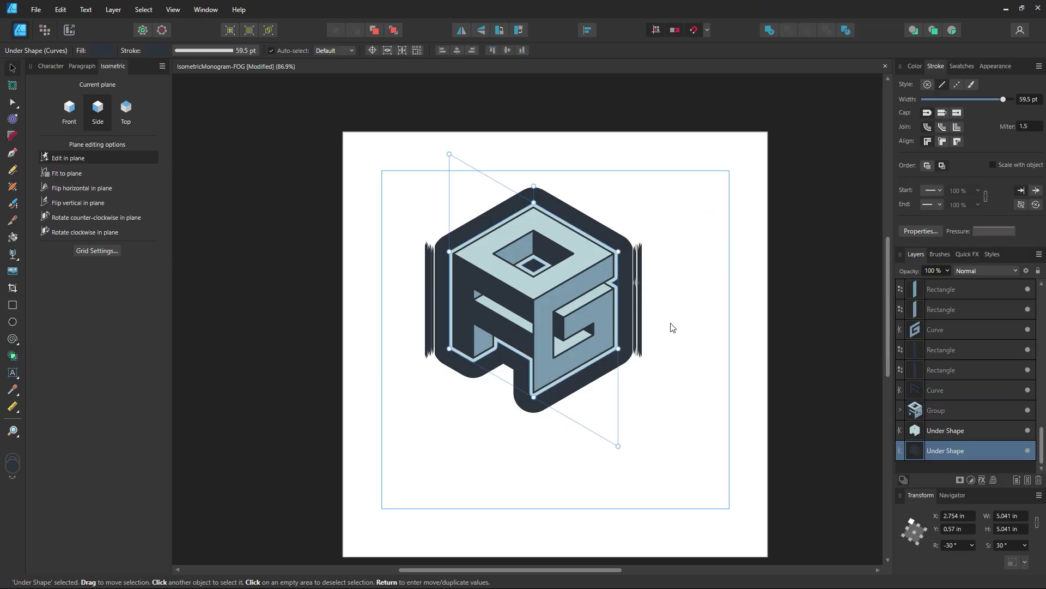
key("z")
left_click(562, 319, "alt")
left_click(562, 317, "alt")
left_click_drag(566, 313, 656, 363)
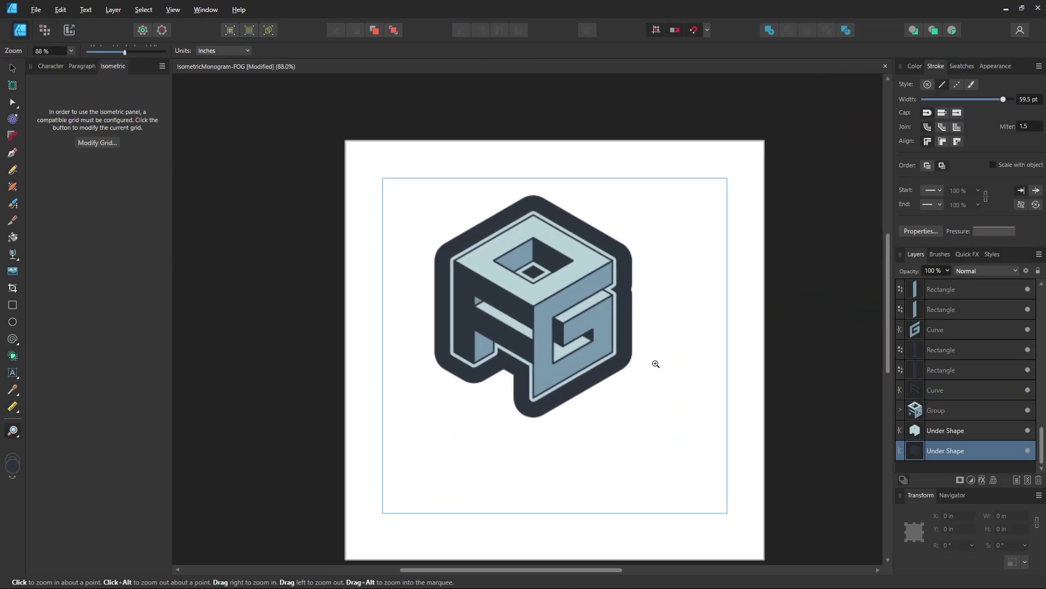
left_click(655, 363)
left_click(13, 68)
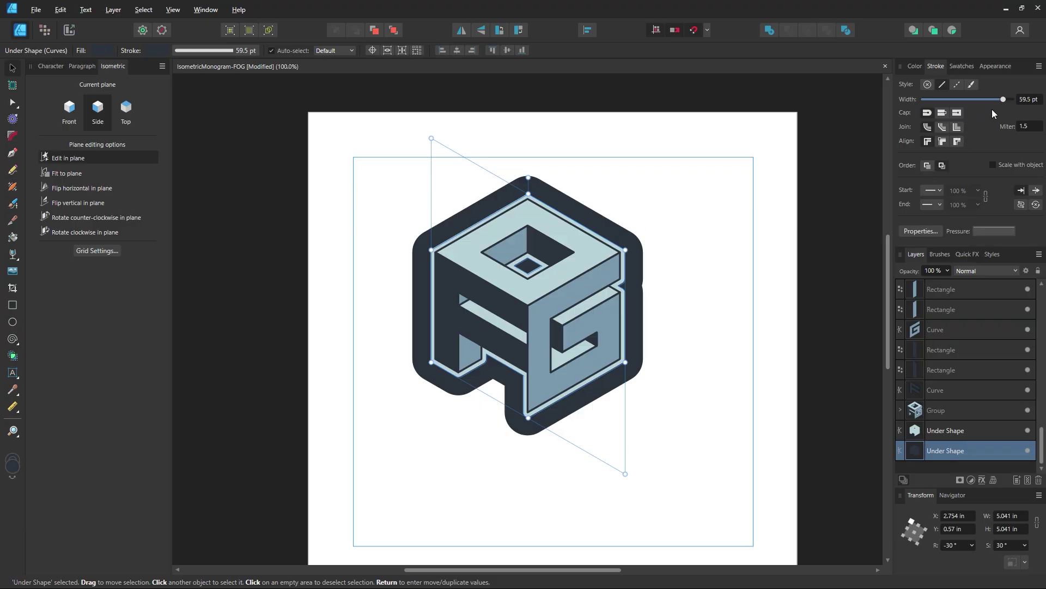
Reduce the dark silhouette's stroke to 7.5 pt, set it to exactly 10 pt, and clear the selection.
left_click_drag(986, 99, 957, 100)
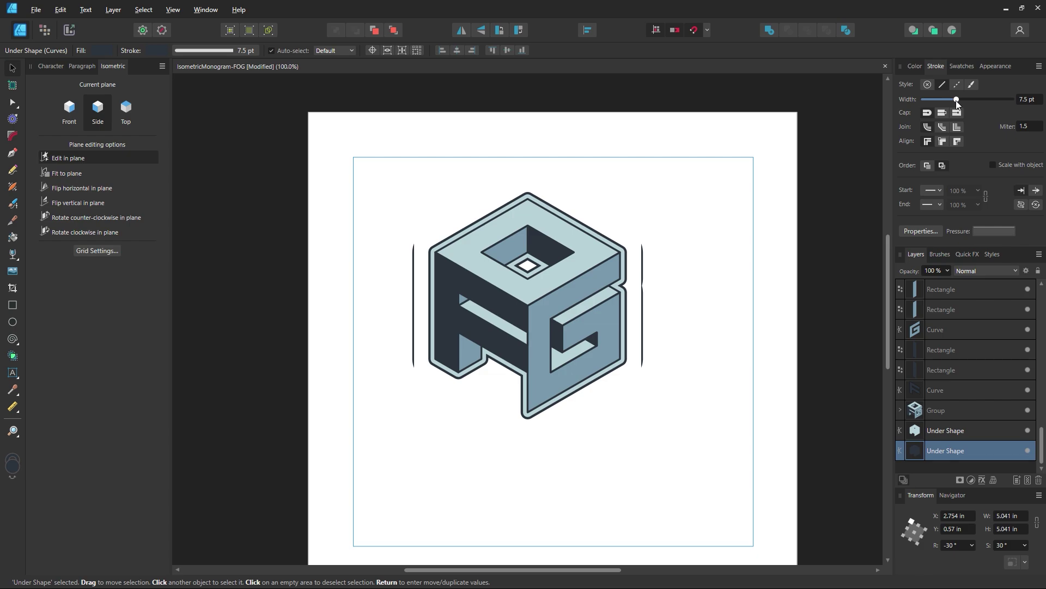
left_click(1019, 101)
type("10")
key("Return")
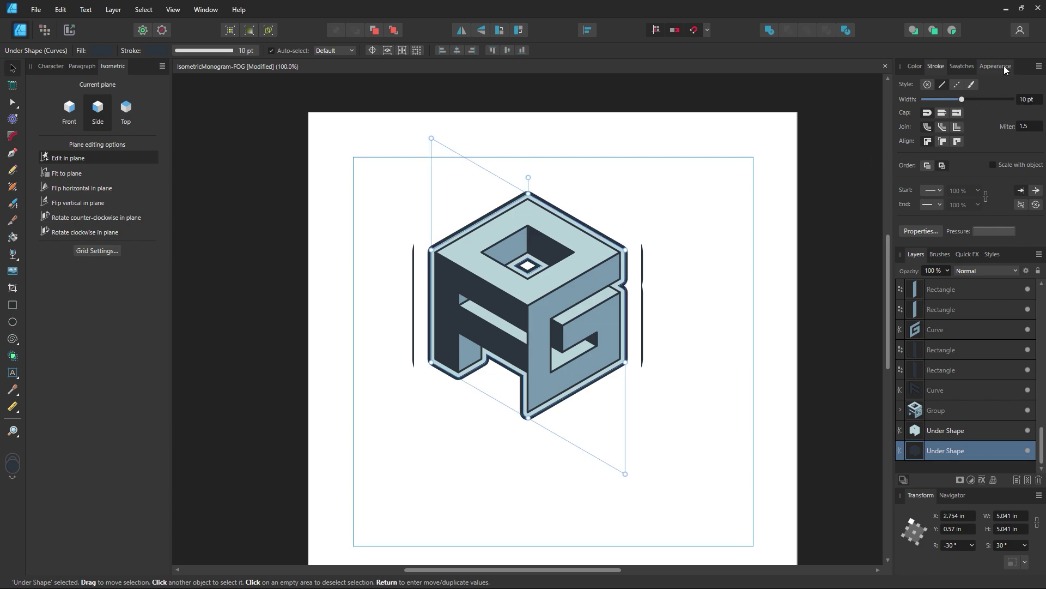
left_click(759, 264)
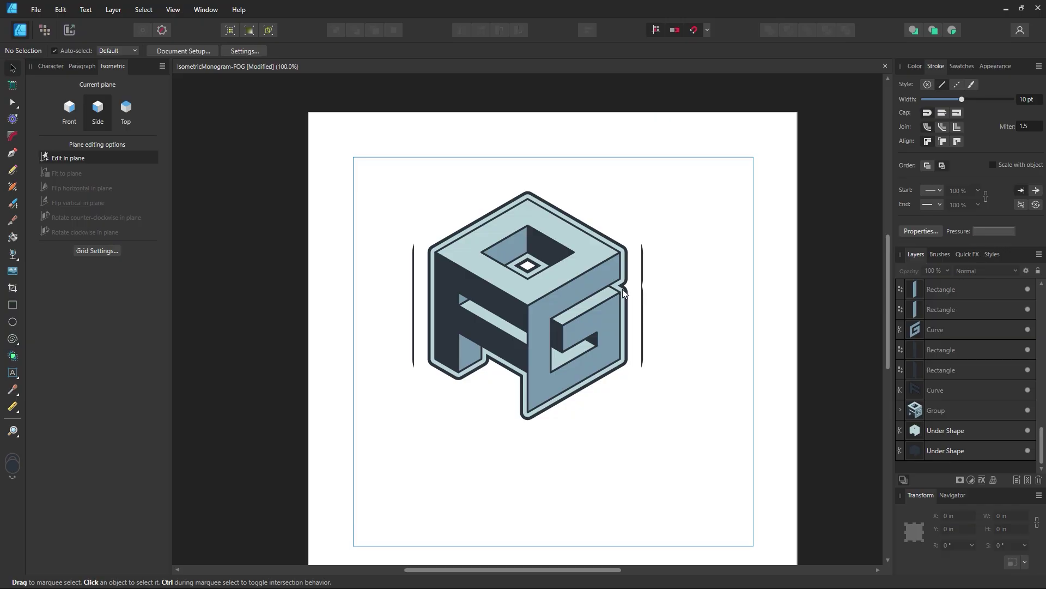
Move the dark silhouette off to one side of the letters, undo the move, and clear the selection.
left_click_drag(625, 294, 422, 346)
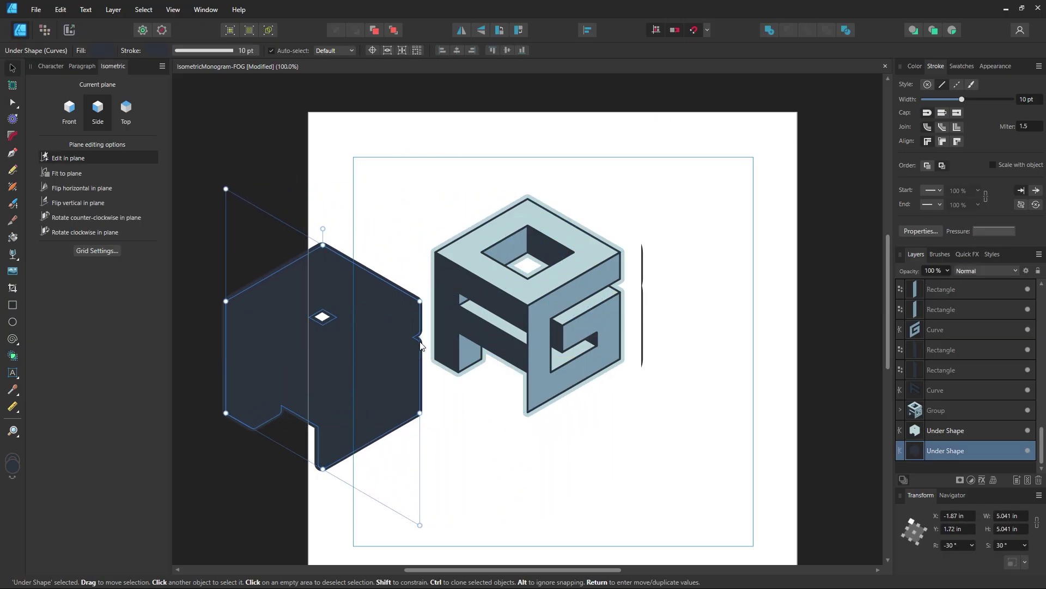
key("ctrl+z")
left_click(535, 275)
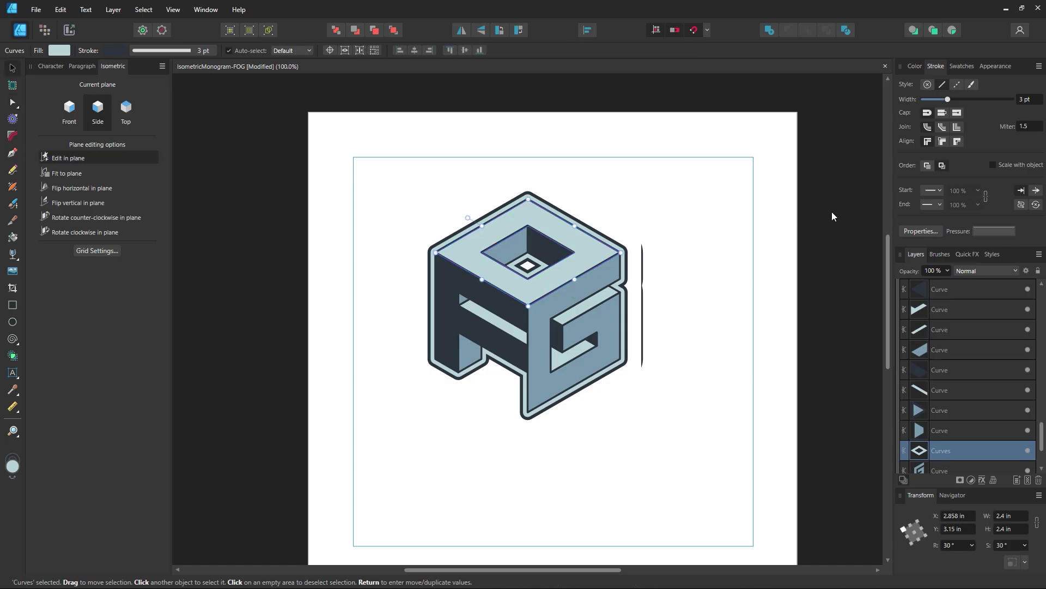
left_click(631, 294)
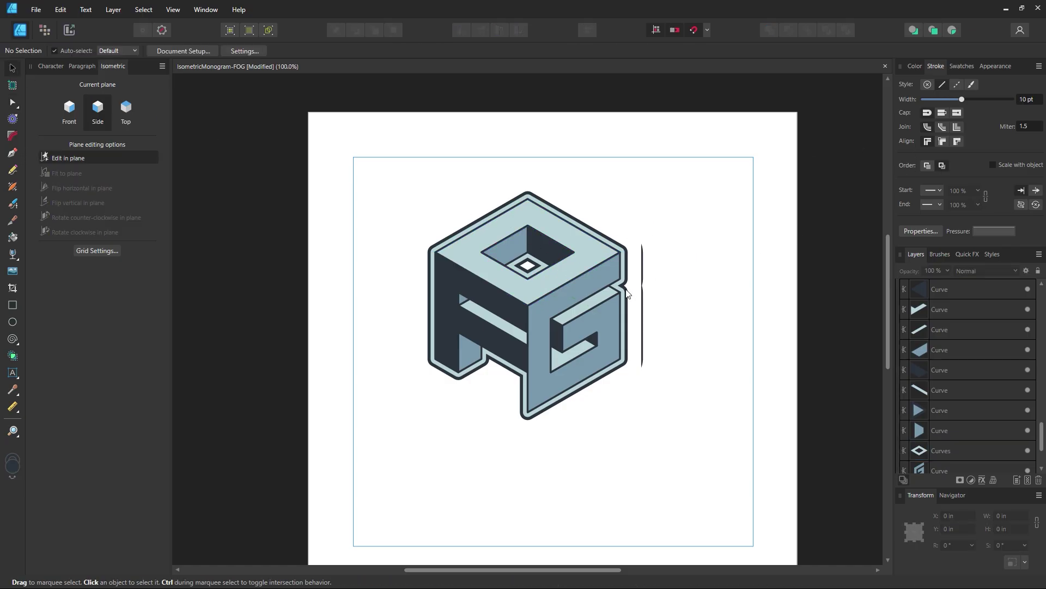
Set the dark silhouette's stroke width to 6 pt and clear the selection.
left_click(626, 294)
left_click_drag(949, 99, 955, 103)
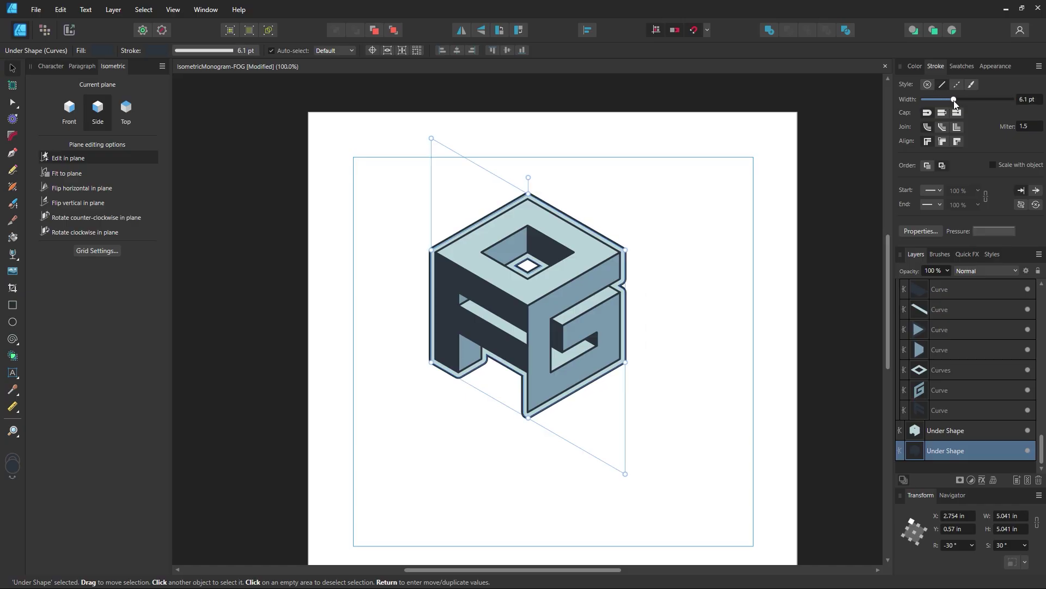
left_click(1026, 100)
type("6")
key("Return")
left_click(689, 197)
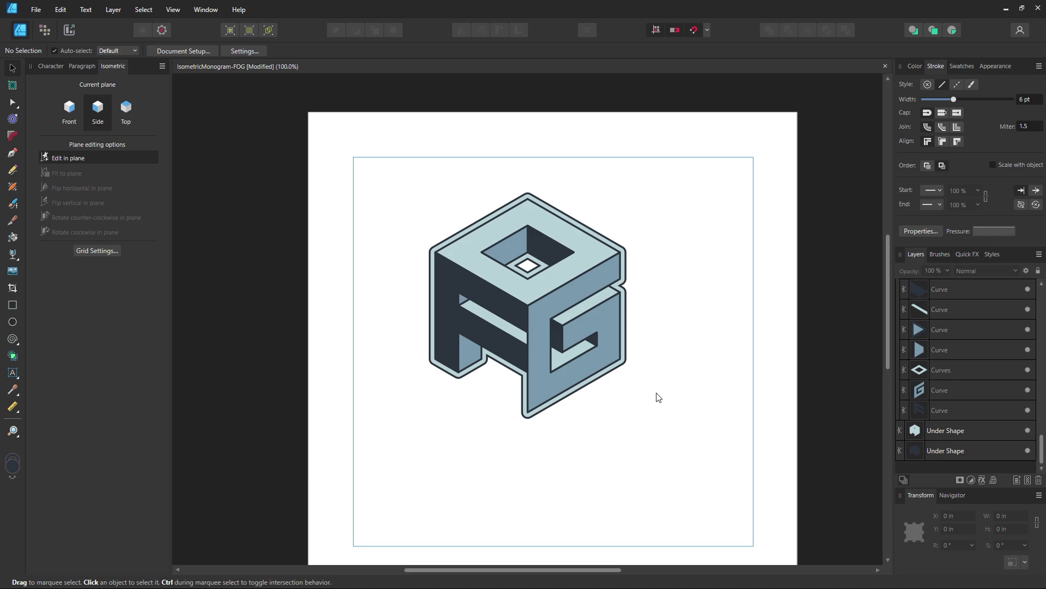
Save the document and delete the nodes forming the small diamond hole in the dark under shape beneath the O.
key("ctrl+s")
key("z")
left_click(546, 275)
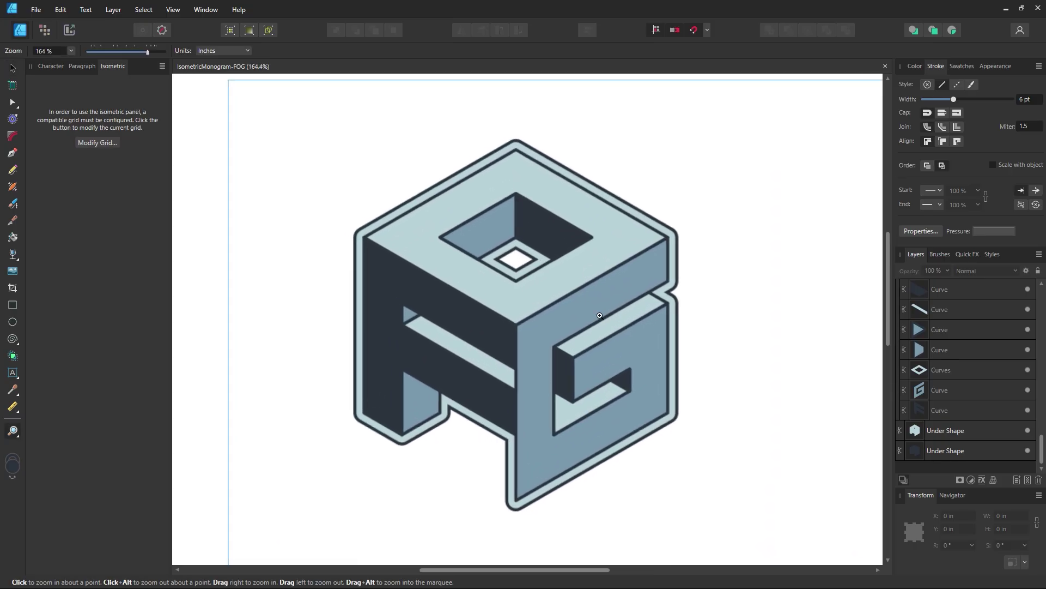
left_click(14, 108)
left_click(486, 258)
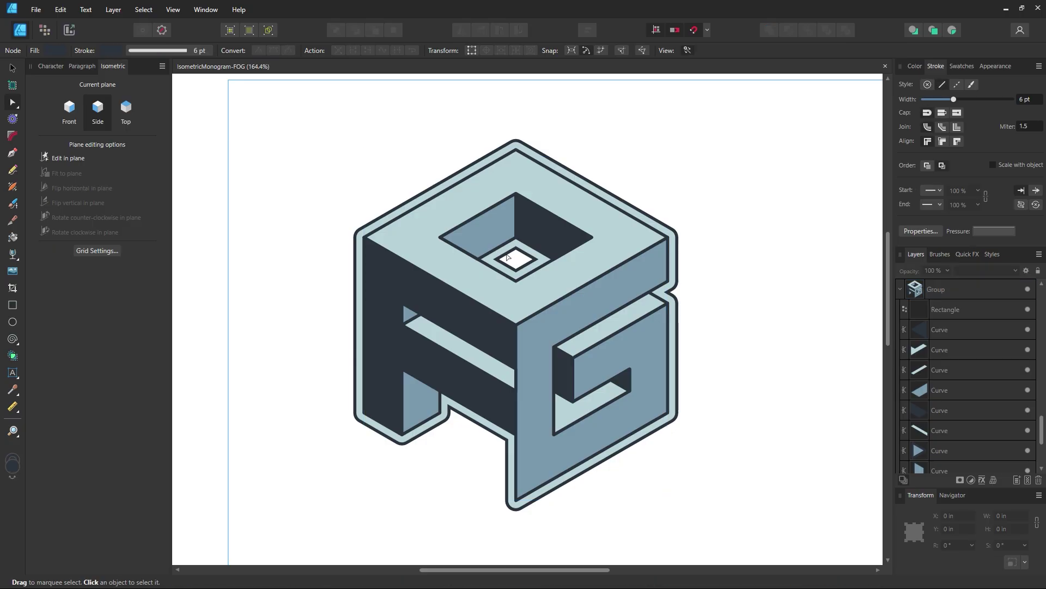
left_click(520, 253)
left_click(516, 246)
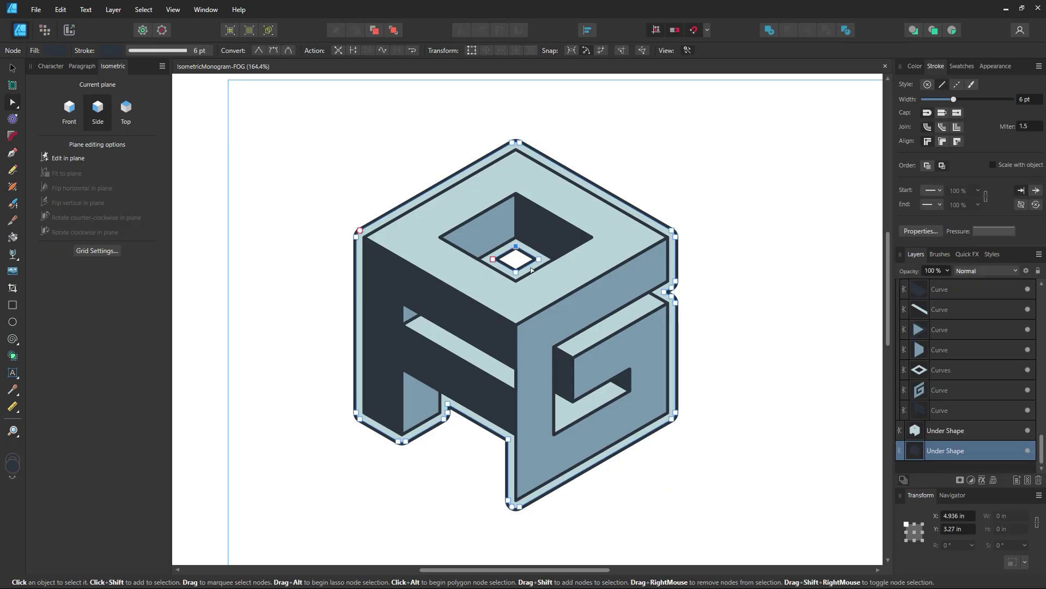
key("Delete")
left_click(539, 260)
key("Delete")
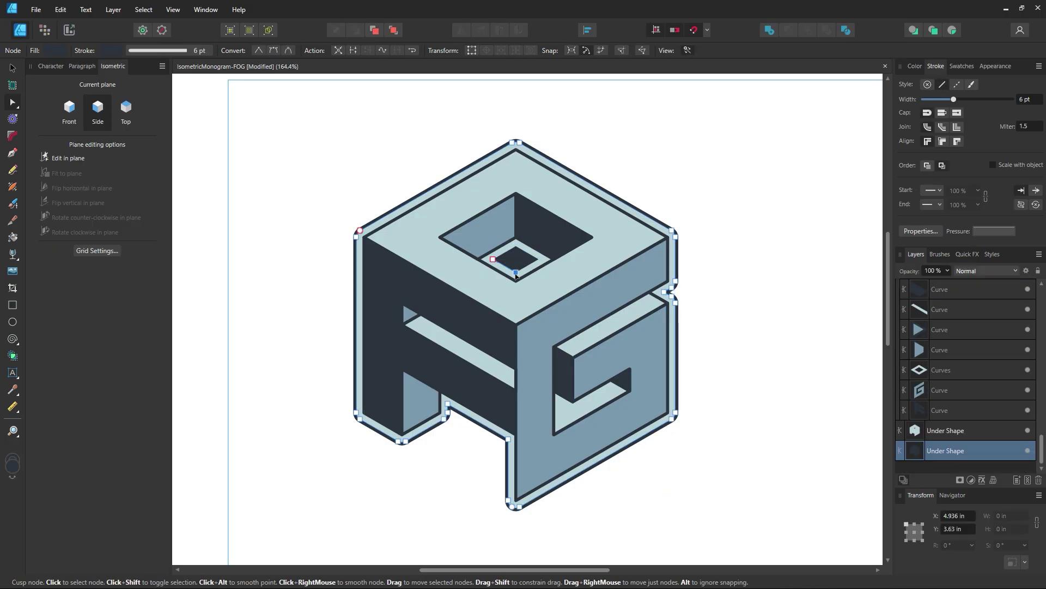
left_click(721, 220)
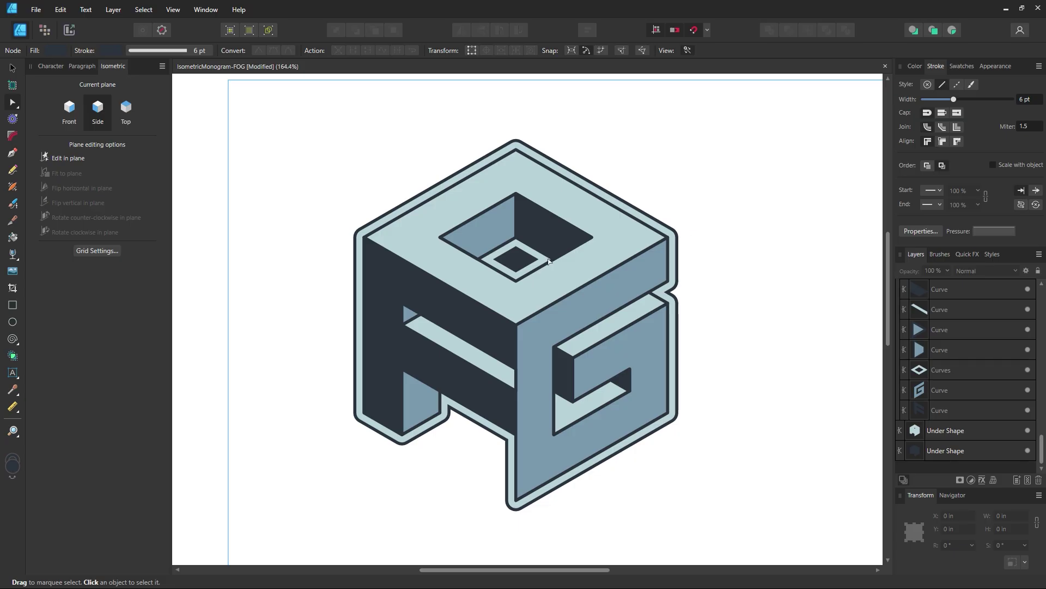
Move the dark under shape aside from the letters to inspect it, and undo the move.
left_click(523, 262)
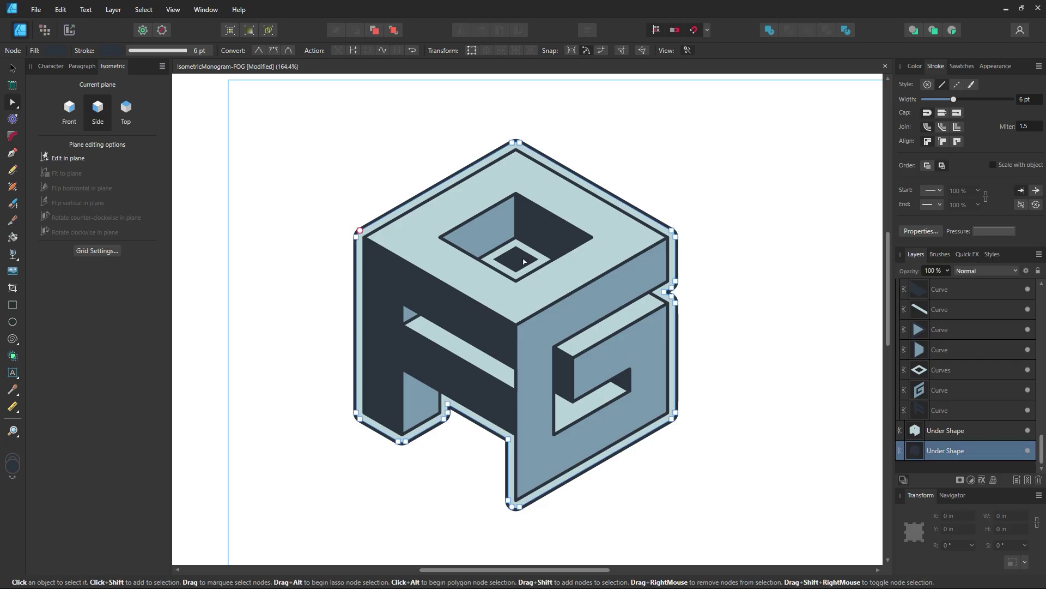
left_click(12, 68)
left_click(434, 201)
left_click_drag(433, 199, 697, 214)
key("ctrl+z")
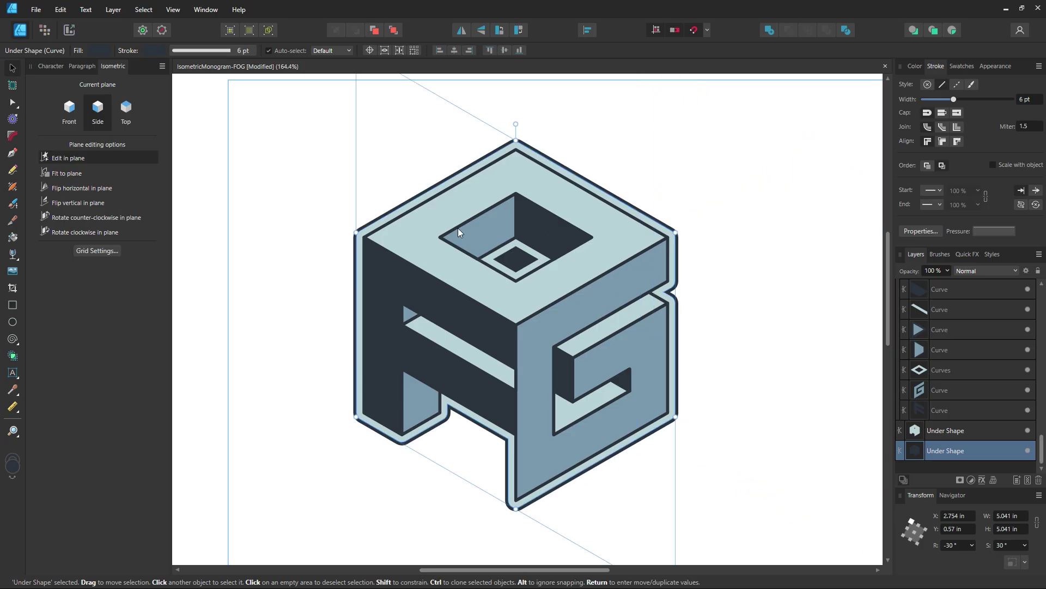
key("ctrl+z")
Draw a rectangle in the top isometric plane, place it over the O's opening, and shorten it to about 0.58 in high.
left_click(13, 304)
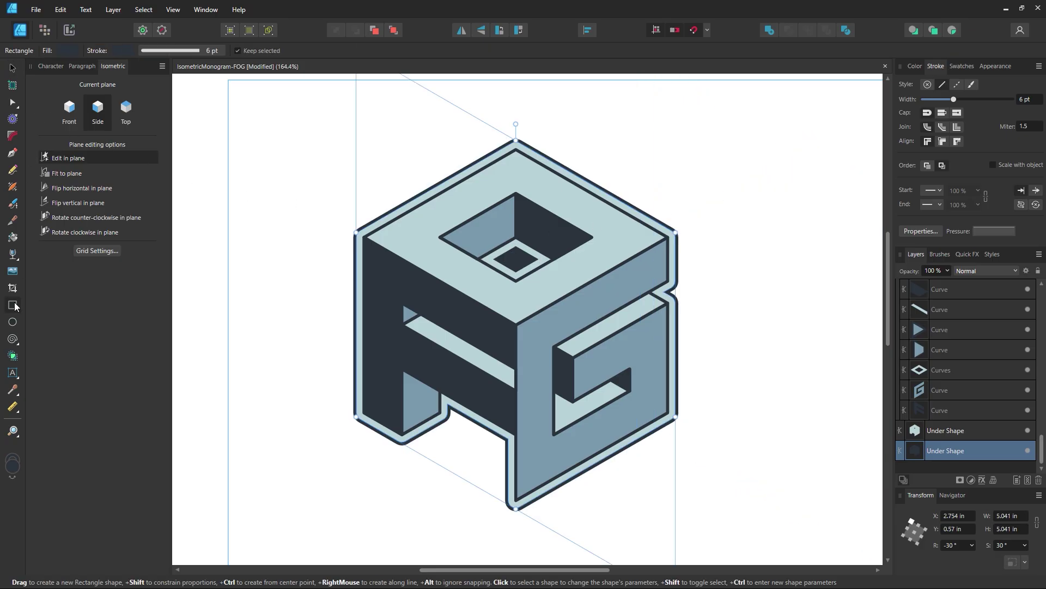
left_click(126, 110)
left_click_drag(464, 228, 544, 325)
left_click(13, 67)
left_click_drag(473, 258, 536, 262)
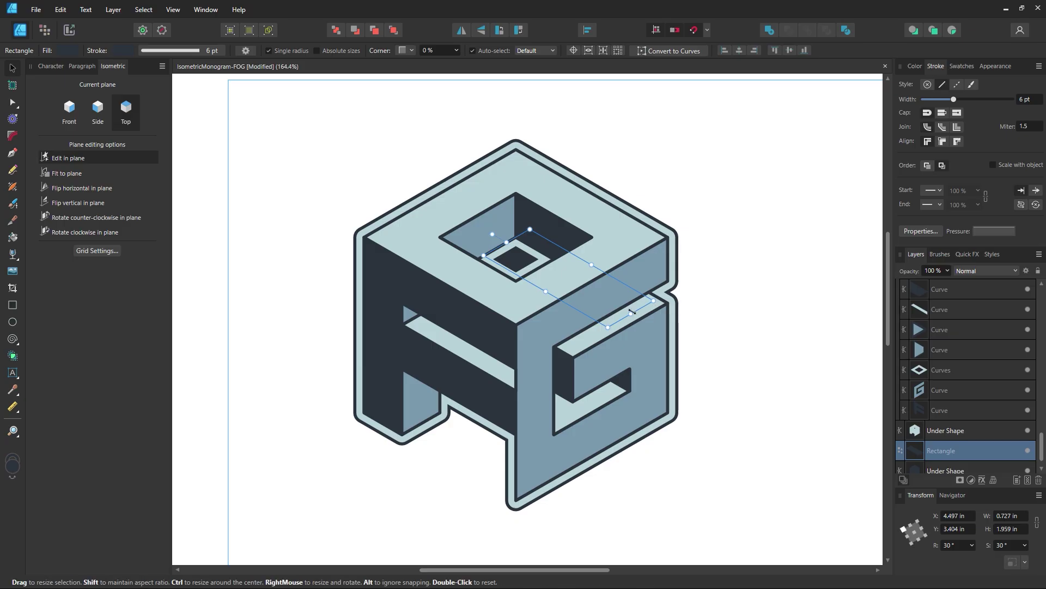
left_click_drag(630, 314, 525, 271)
Fill the rectangle with the pale blue of the O's top face and fit it to the opening's floor at about 0.55 in wide.
key("i")
left_click(456, 264)
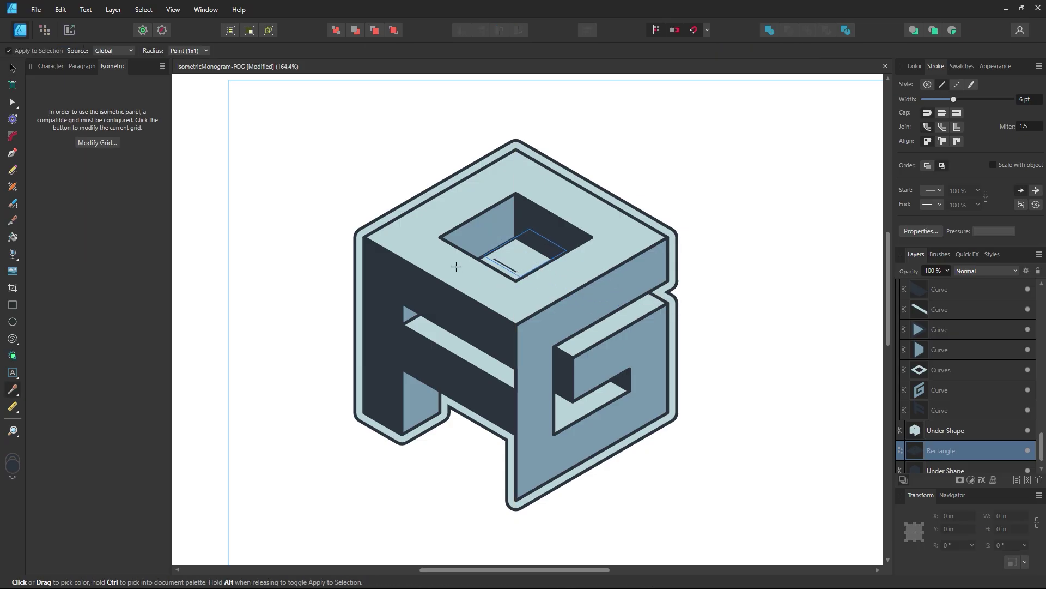
left_click(15, 66)
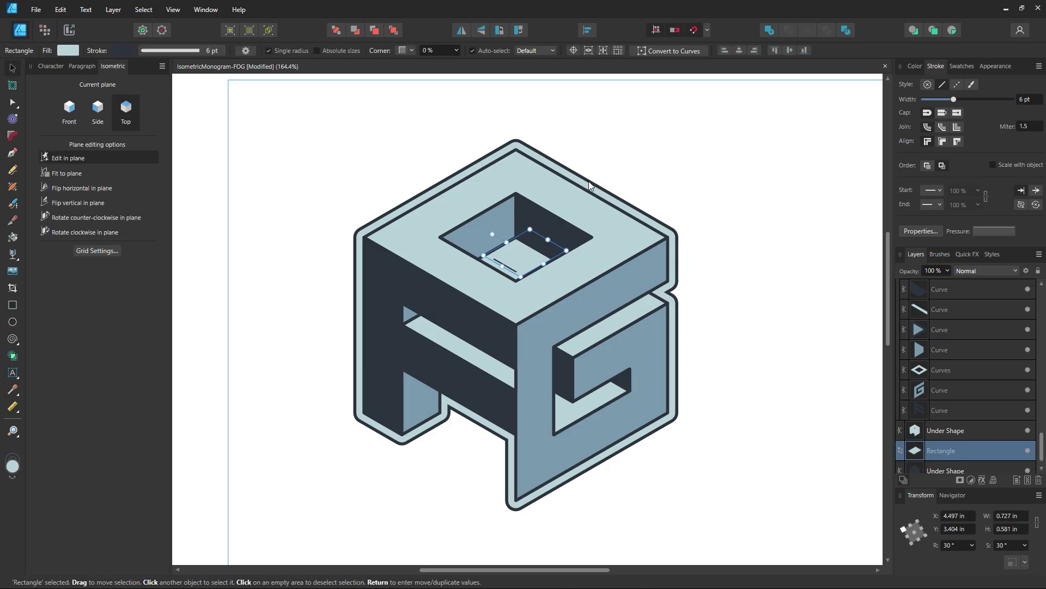
left_click_drag(553, 254, 536, 252)
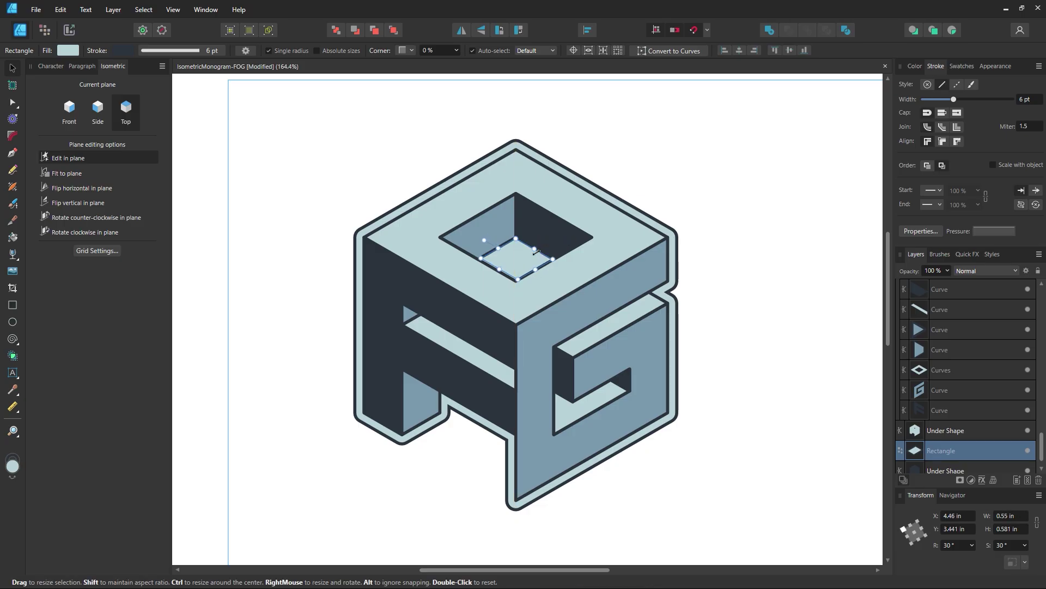
left_click(754, 217)
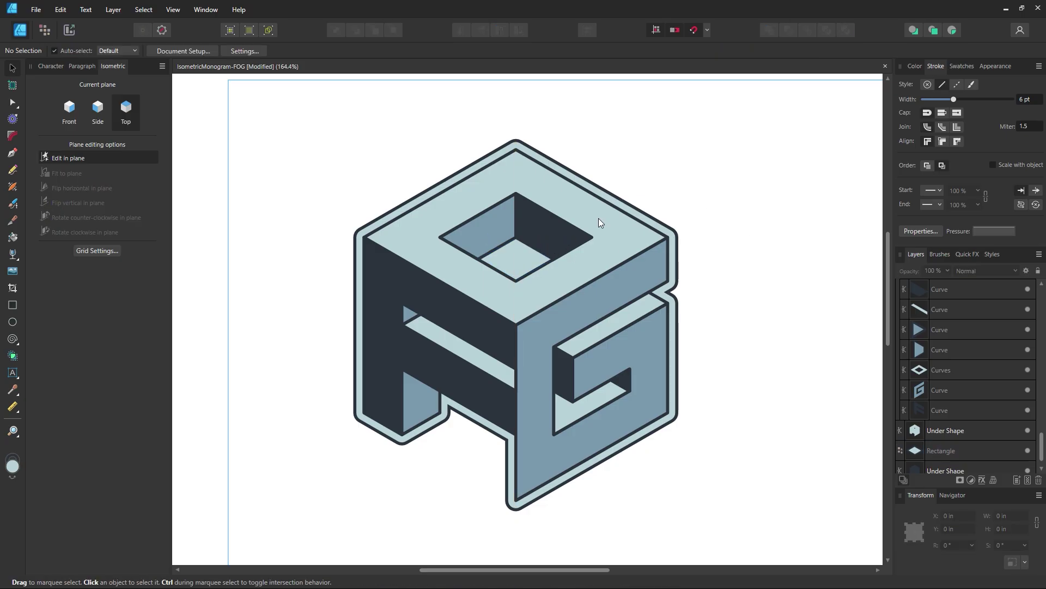
Try a white FFFFFF fill on the rectangle inside the O's opening, and undo the colour change.
left_click(519, 261)
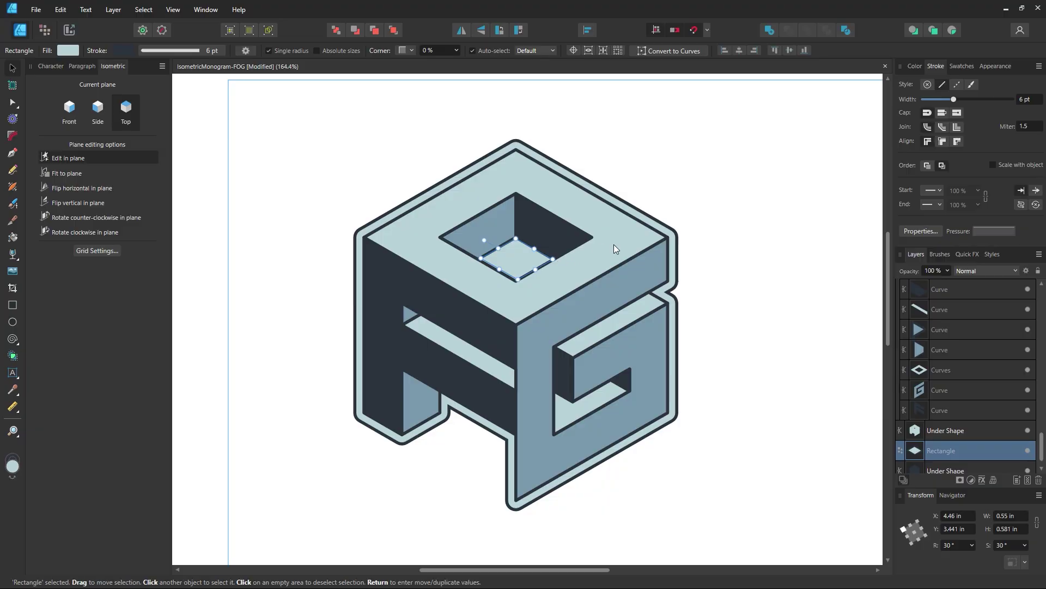
left_click(960, 66)
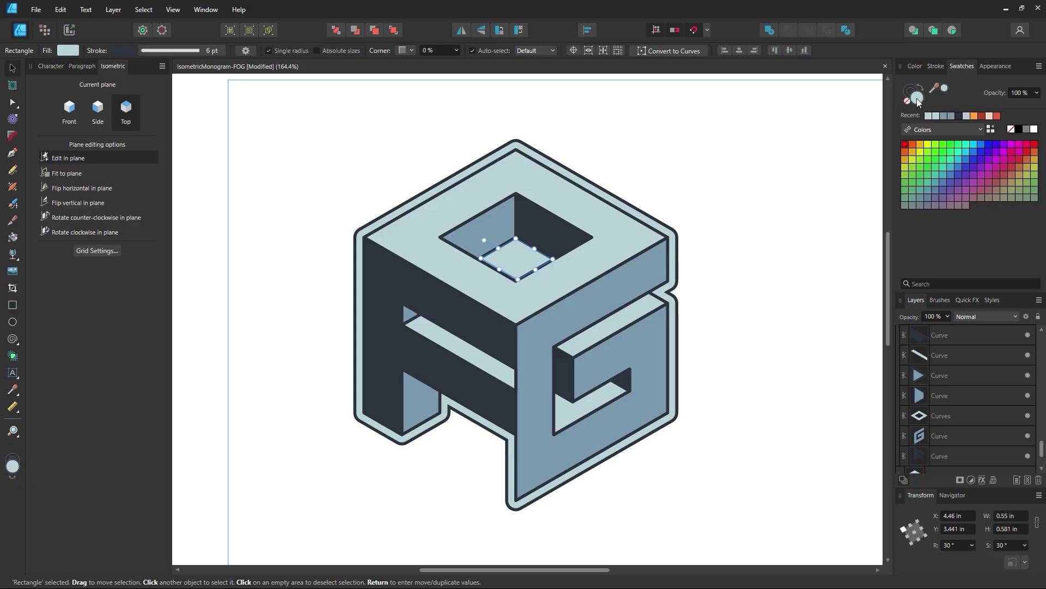
double_click(918, 102)
left_click_drag(813, 223, 714, 205)
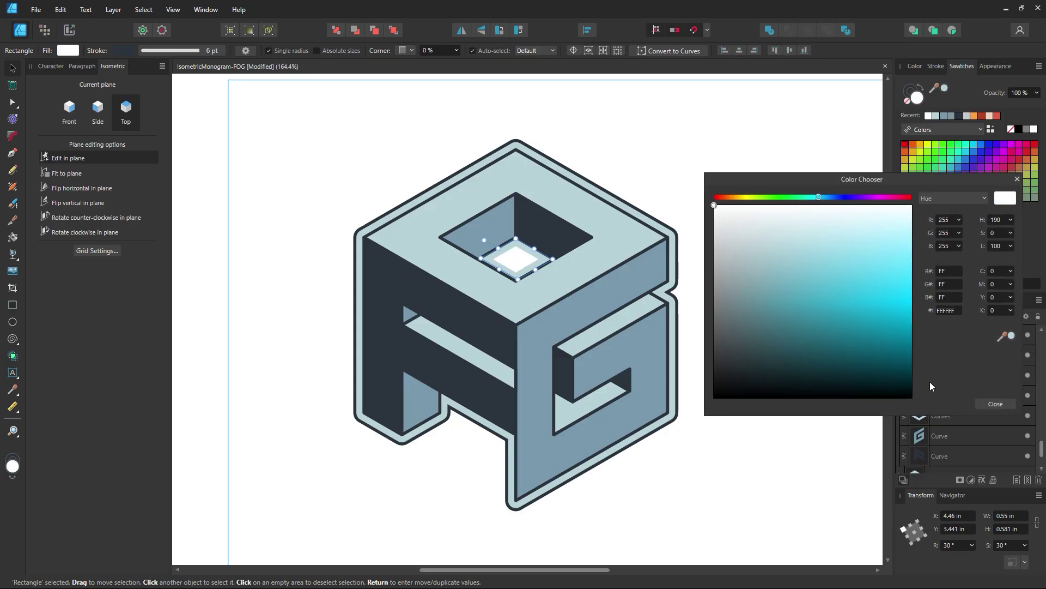
left_click(1004, 406)
left_click(739, 244)
key("ctrl+z")
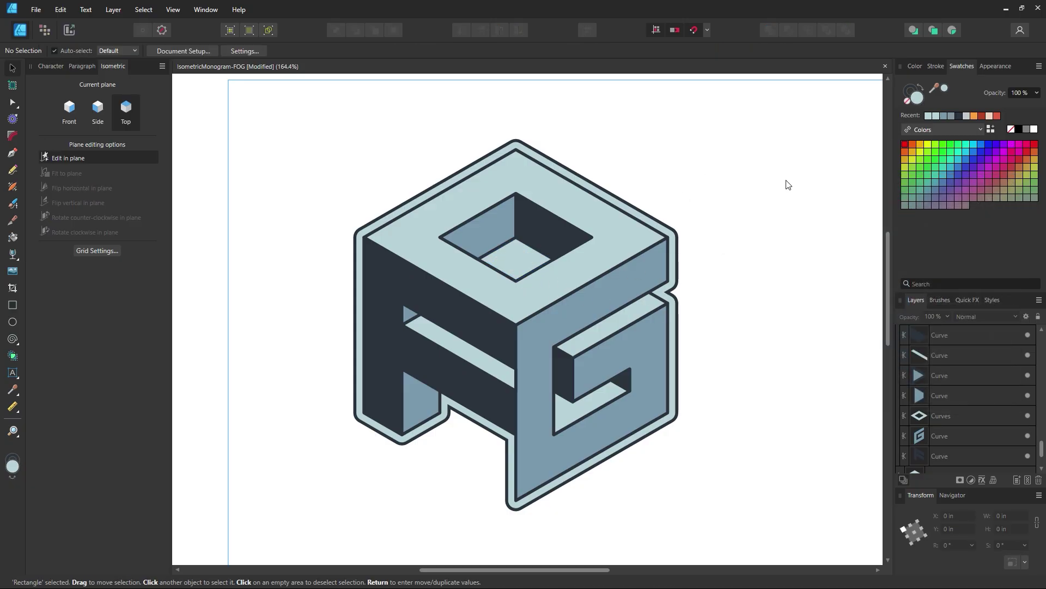
Move the pale blue under shape off the letters to inspect the layering, undo the move, and clear the selection.
key("z")
left_click(662, 316, "alt")
left_click(662, 317, "alt")
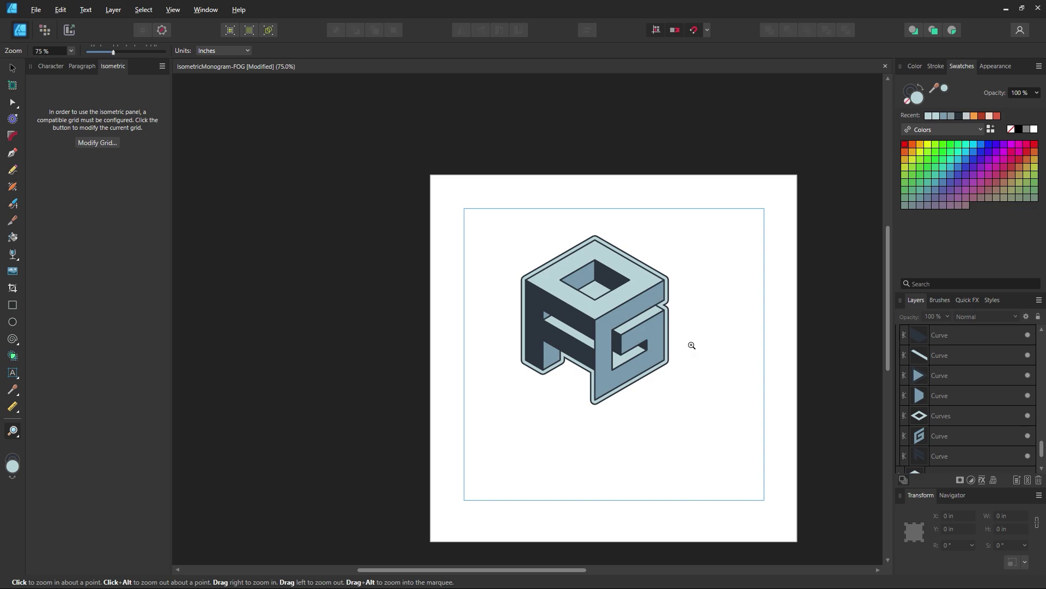
left_click(595, 323)
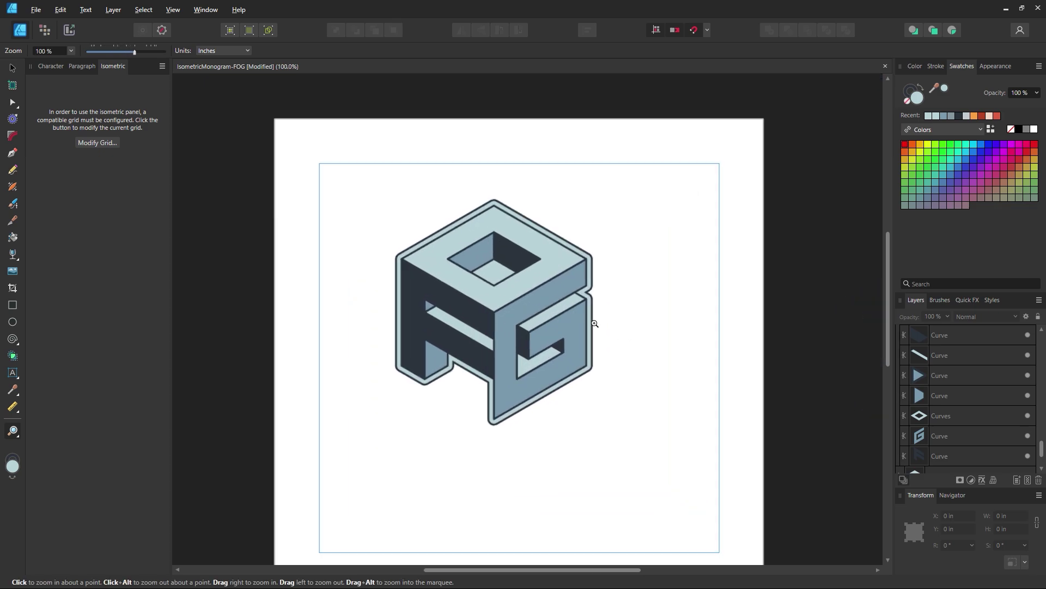
left_click(17, 73)
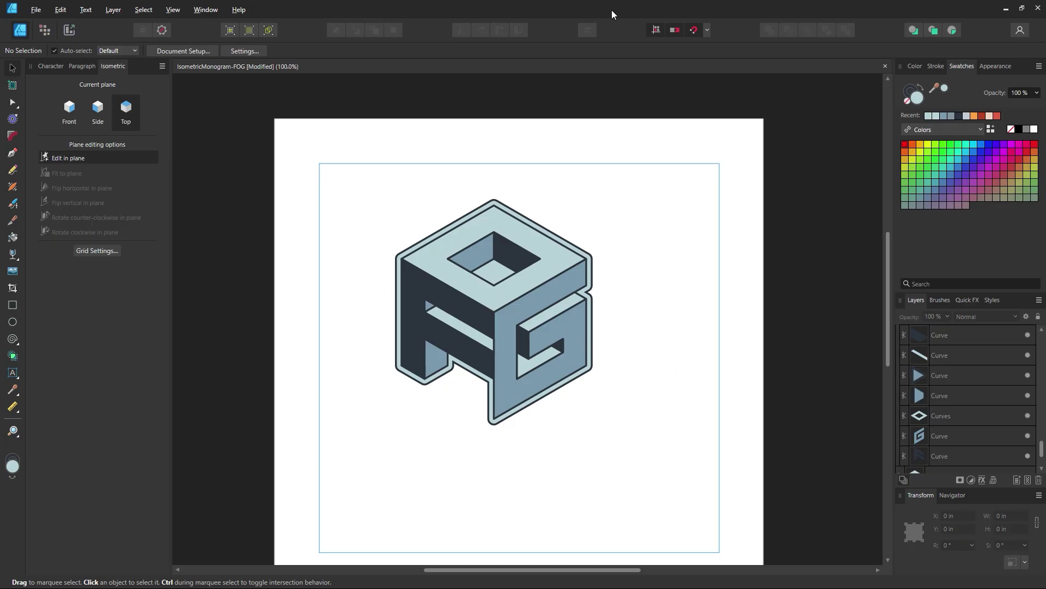
left_click(591, 267)
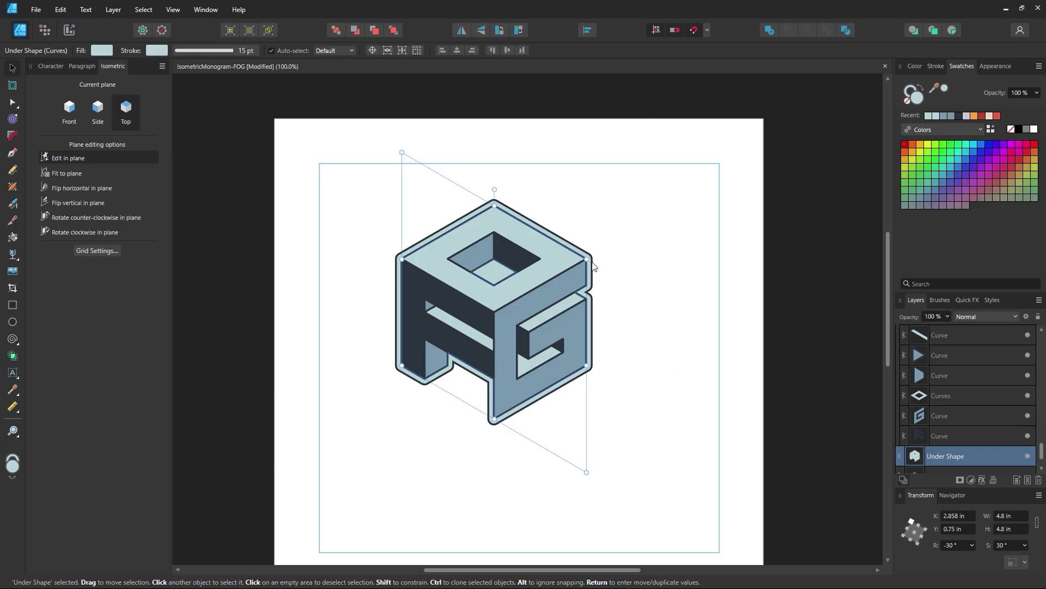
left_click_drag(592, 267, 353, 158)
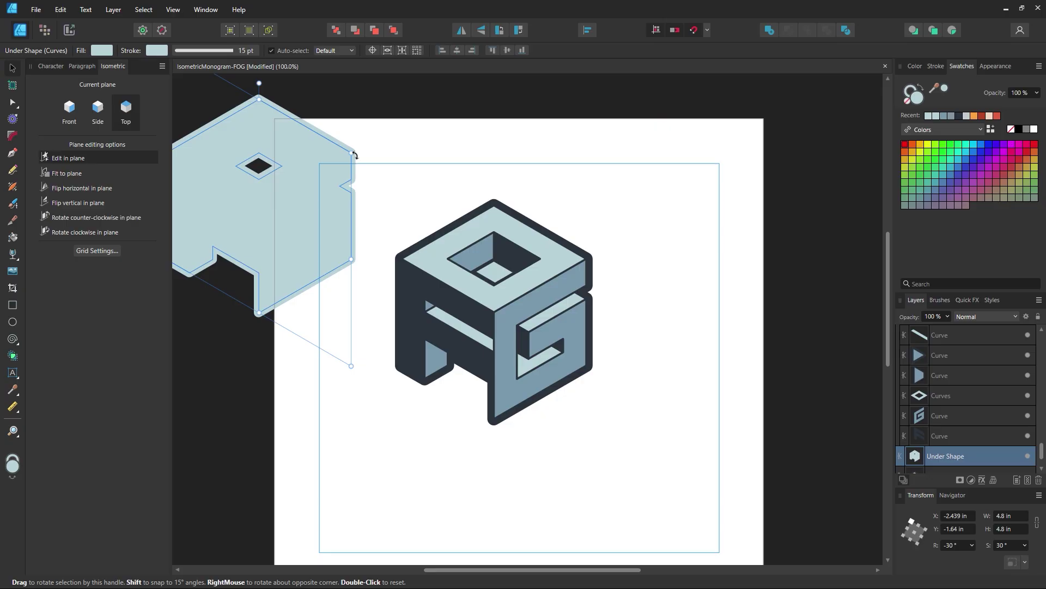
key("ctrl+z")
key("ctrl+d")
Move the dark outer under shape away from the monogram, undo the move, and clear the selection.
left_click(588, 279)
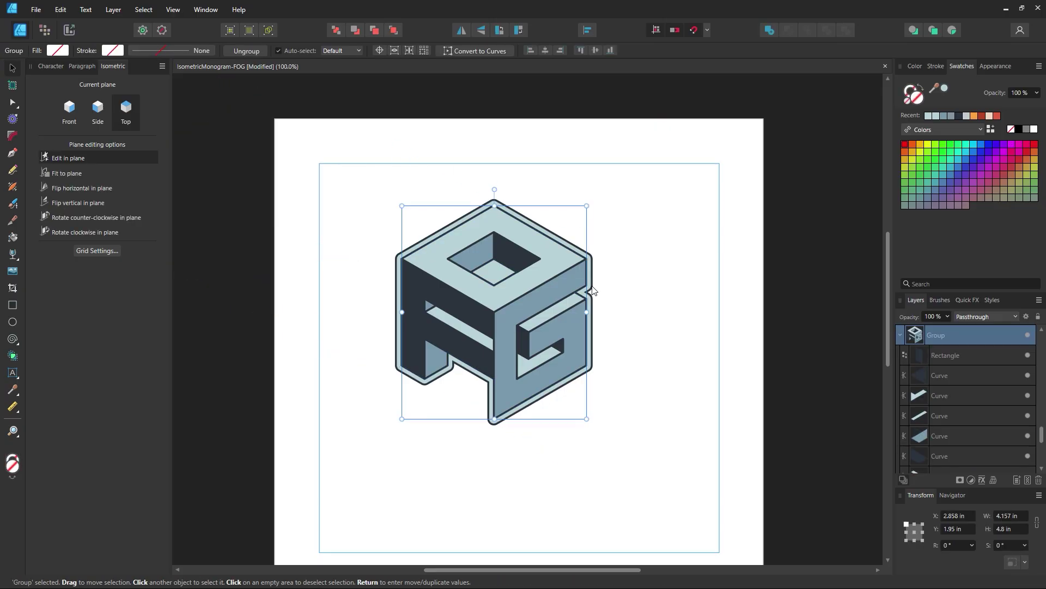
left_click(593, 285)
left_click_drag(593, 285, 841, 186)
key("ctrl+z")
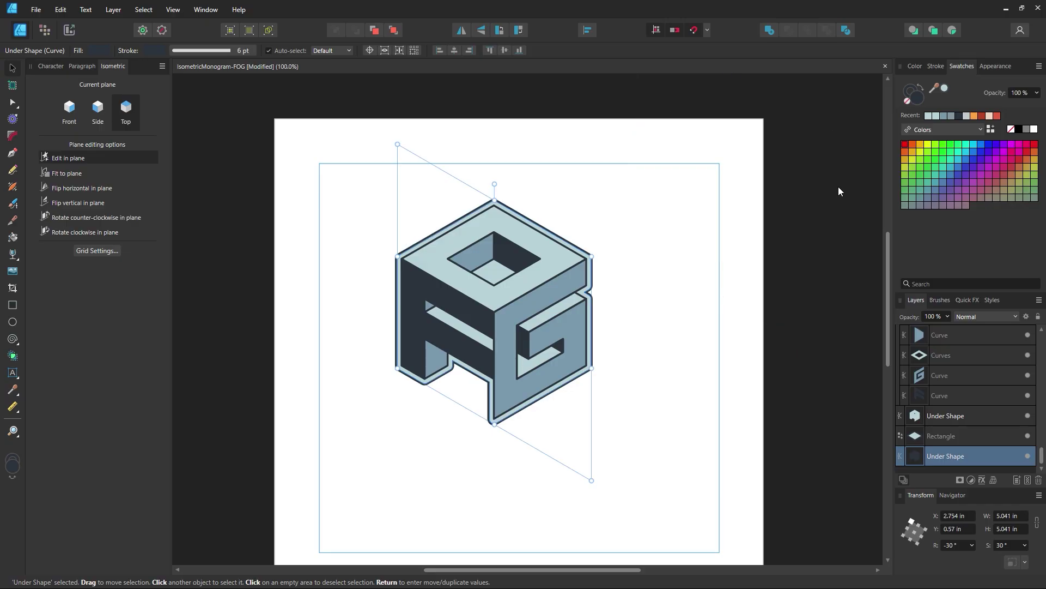
key("ctrl+d")
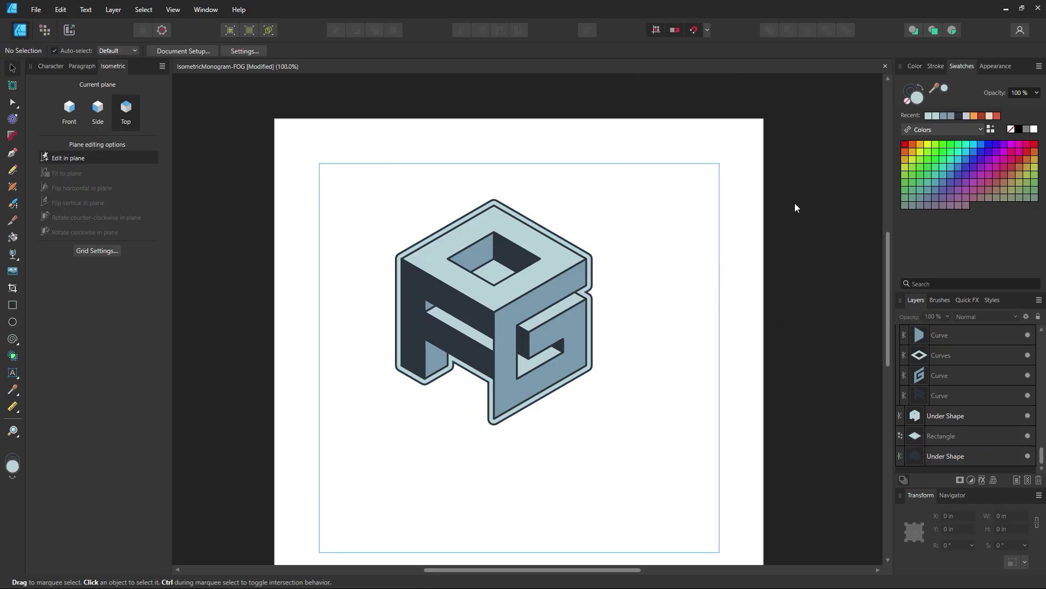
Save the document.
key("ctrl+s")
Draw a cloud about 6 in wide in the top isometric plane over the monogram, try another inner radius, and undo that change.
left_click(15, 345)
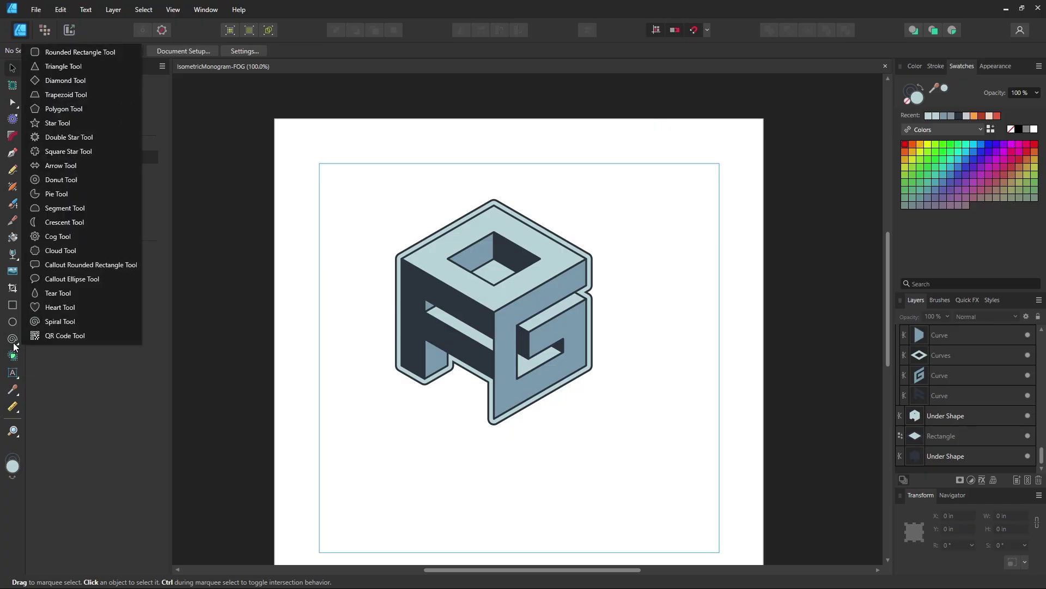
left_click(56, 251)
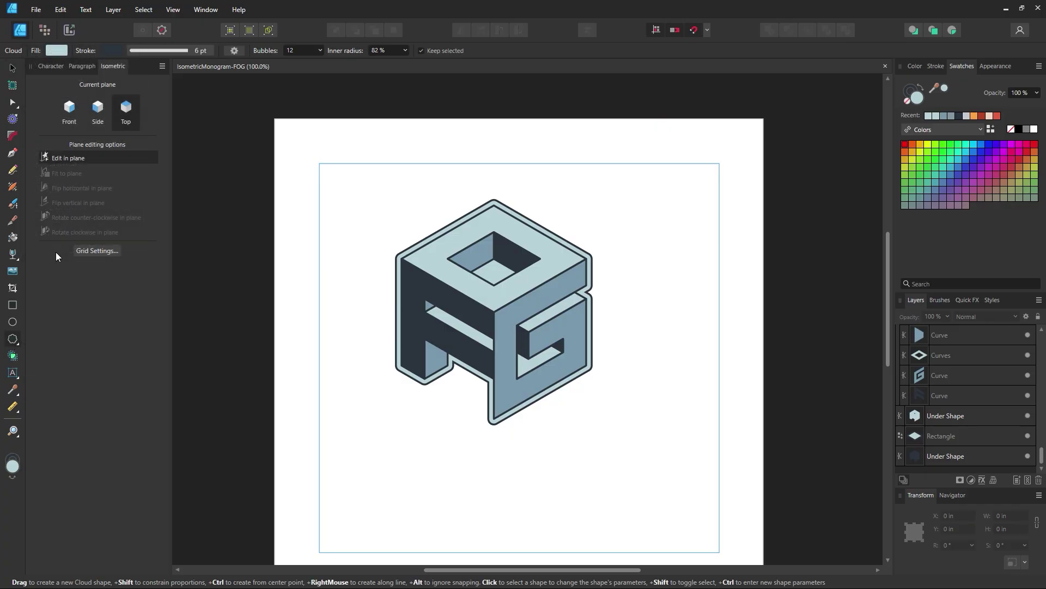
left_click_drag(619, 213, 603, 490)
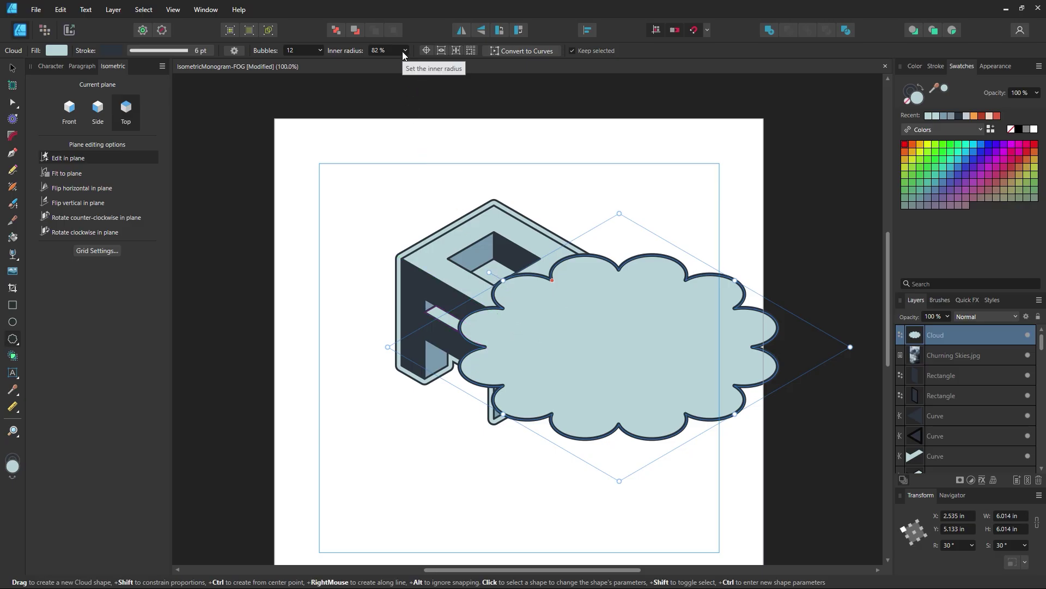
left_click_drag(404, 50, 377, 65)
key("ctrl+z")
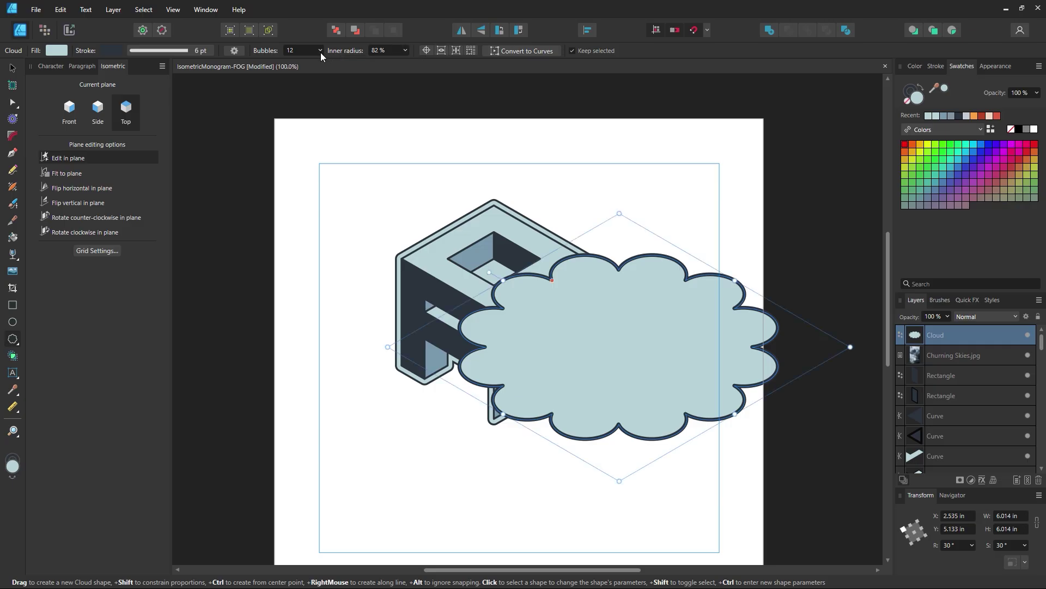
Try 36 bubbles on the isometric cloud, undo the change, and delete the cloud.
left_click(319, 50)
left_click_drag(322, 64, 363, 68)
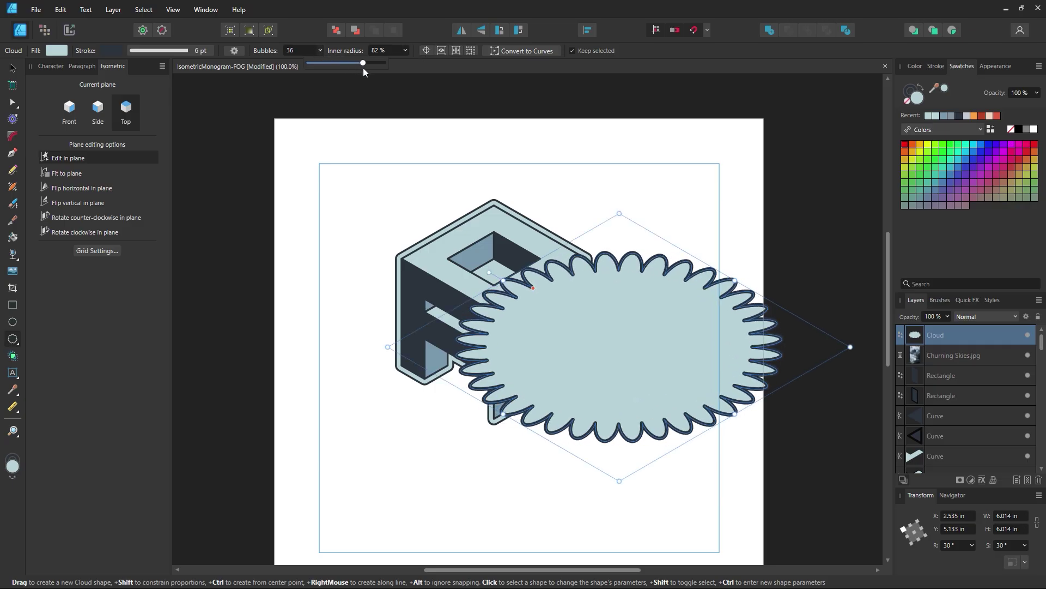
key("ctrl+z")
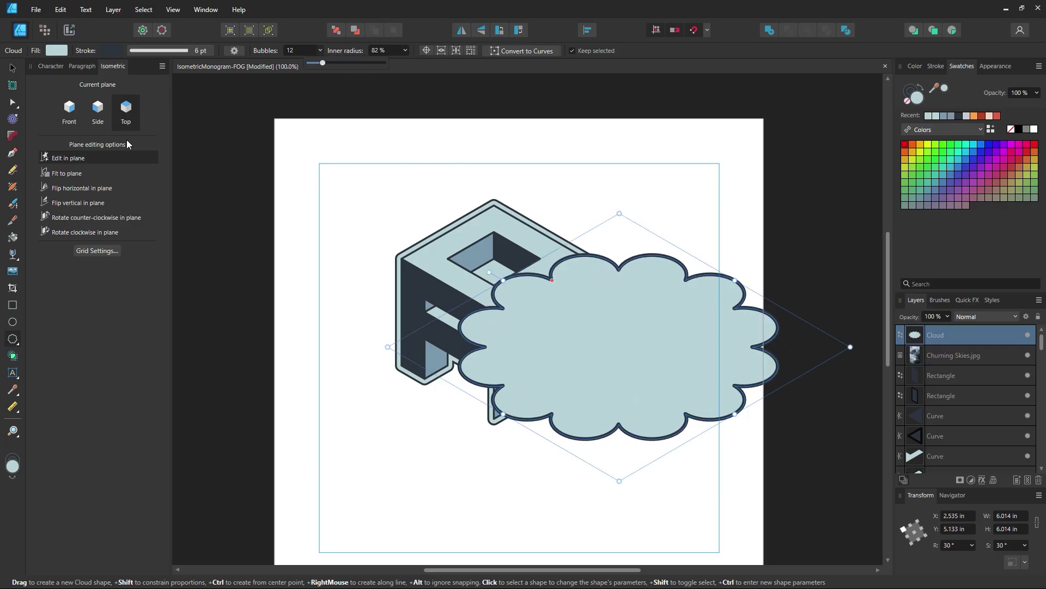
key("Delete")
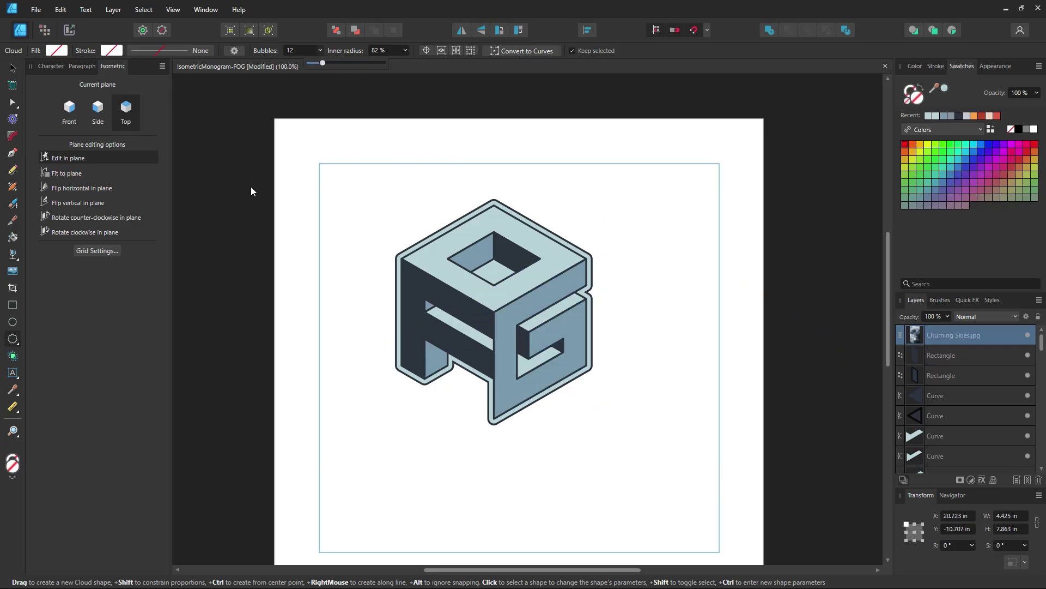
Turn off in-plane editing, draw a flat cloud about 4 in wide, and move it to the page's lower-left corner.
left_click(68, 159)
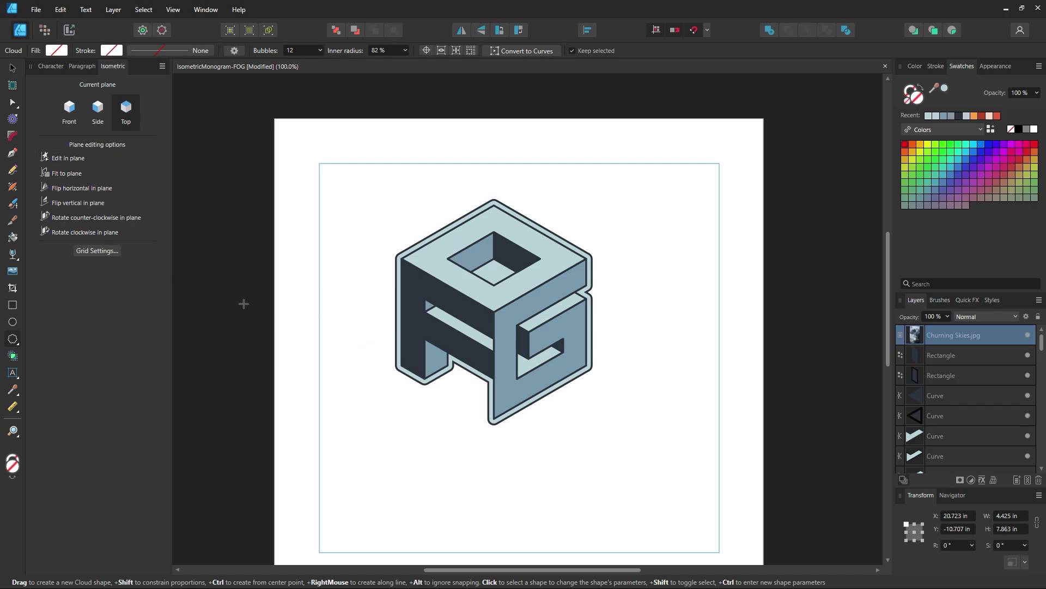
scroll(467, 381, "down", 3)
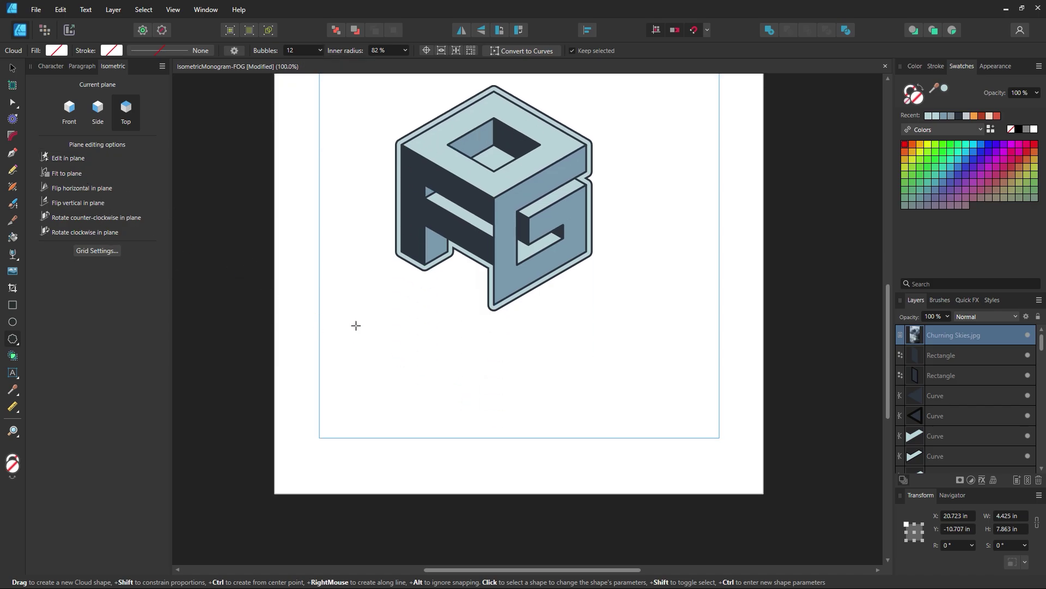
mouse_move(355, 326)
left_mouse_down()
mouse_move(418, 388)
mouse_move(500, 437)
mouse_move(552, 504)
left_mouse_up()
left_click(11, 69)
left_click_drag(443, 376, 369, 359)
Set the flat cloud's bubble count to 7.
left_click(319, 50)
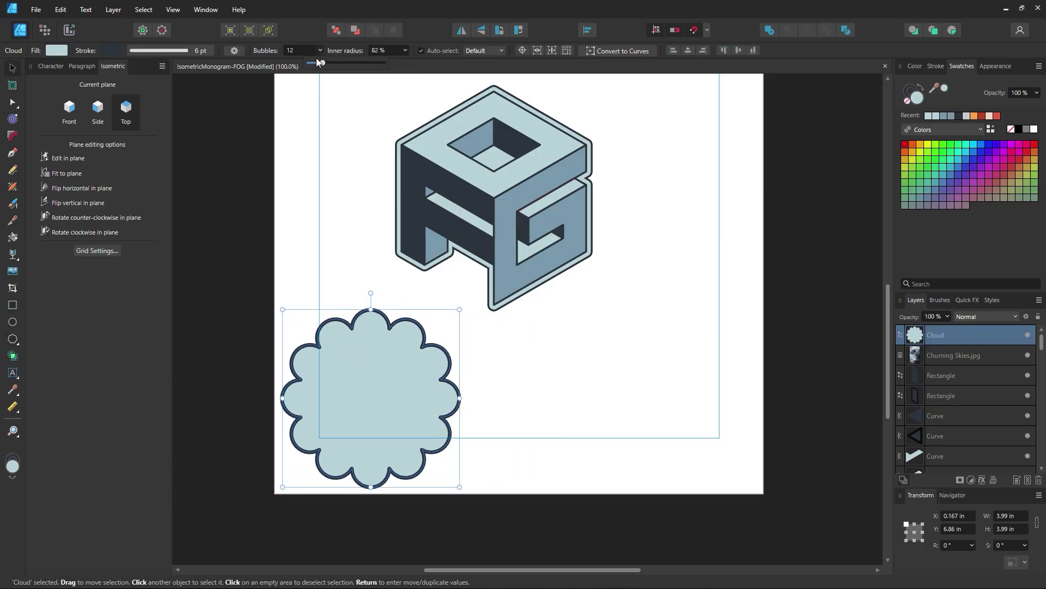
left_click_drag(321, 63, 315, 65)
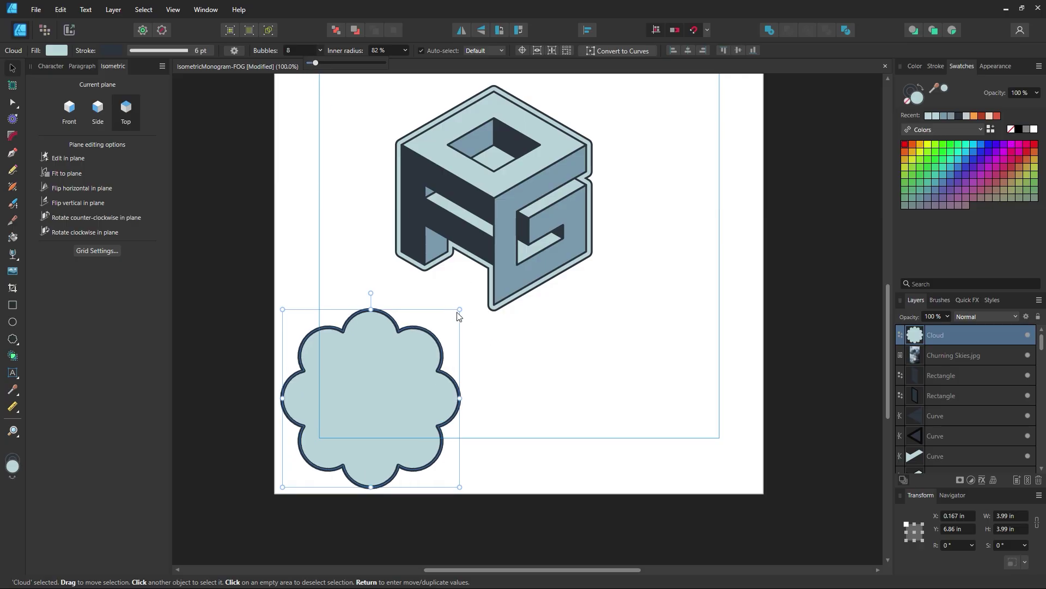
left_click(523, 395)
left_click(426, 396)
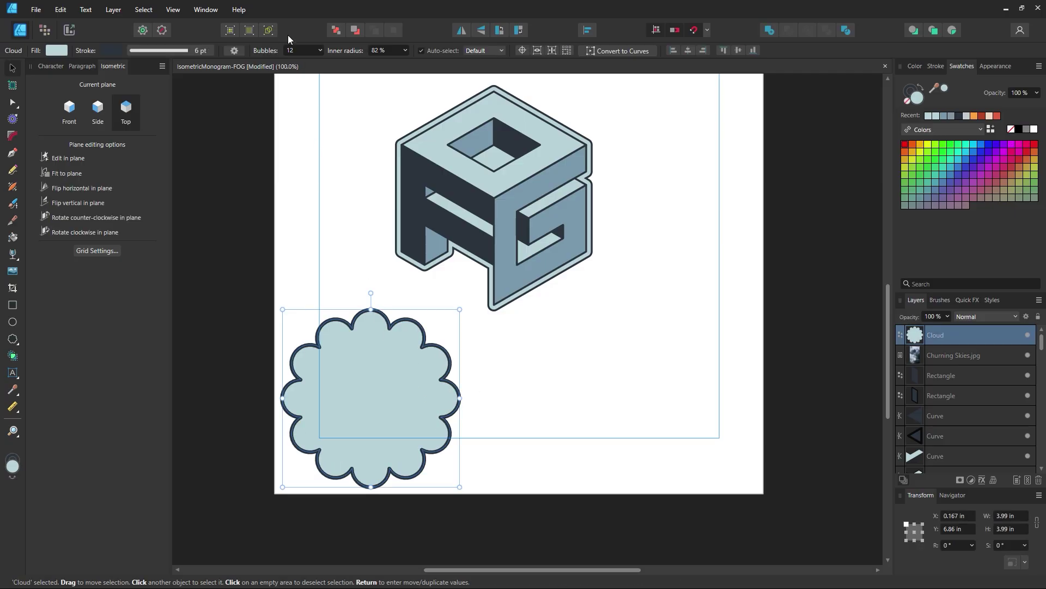
left_click(320, 50)
left_click_drag(316, 62, 314, 66)
left_click(338, 183)
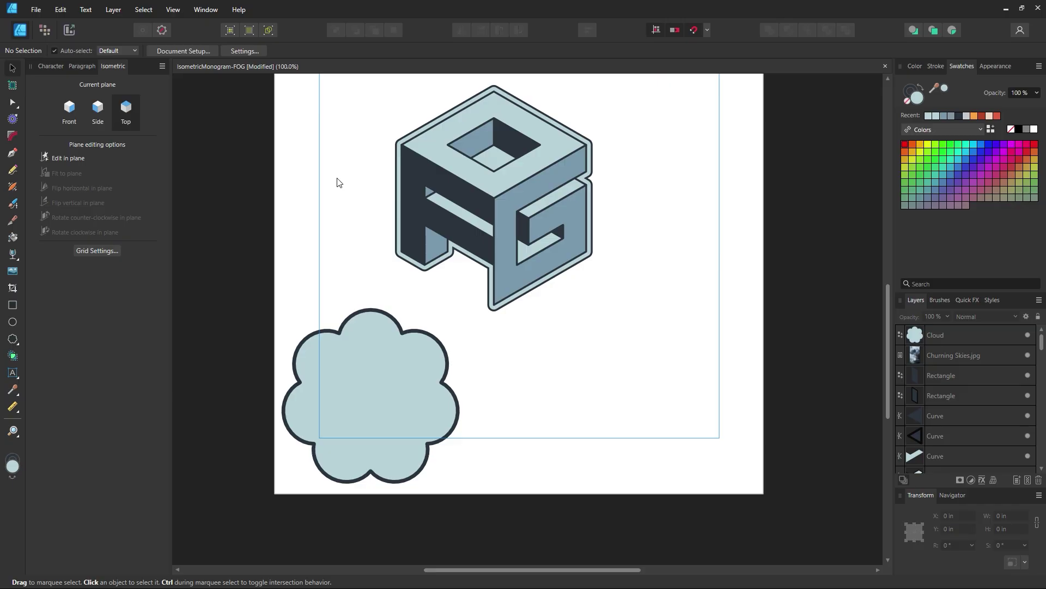
Draw a rectangle about 5.6 by 3.2 in over the cloud's lower part, and duplicate both shapes across to the page's right side.
left_click(13, 304)
mouse_move(270, 520)
left_mouse_down()
mouse_move(436, 473)
mouse_move(518, 369)
mouse_move(520, 378)
left_mouse_up()
key("v")
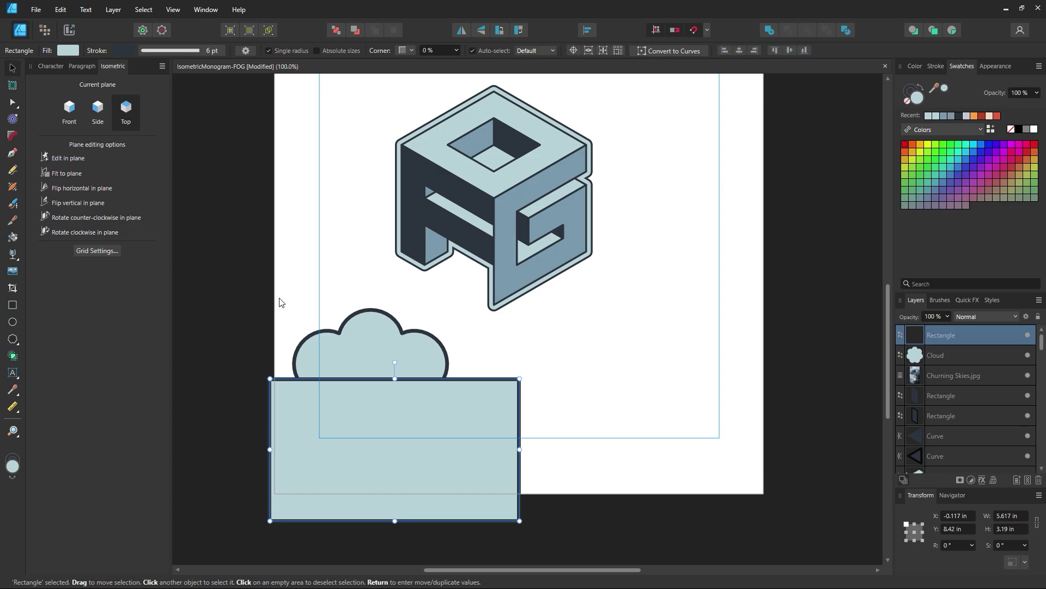
left_click(358, 358, "shift")
left_click_drag(334, 351, 632, 350)
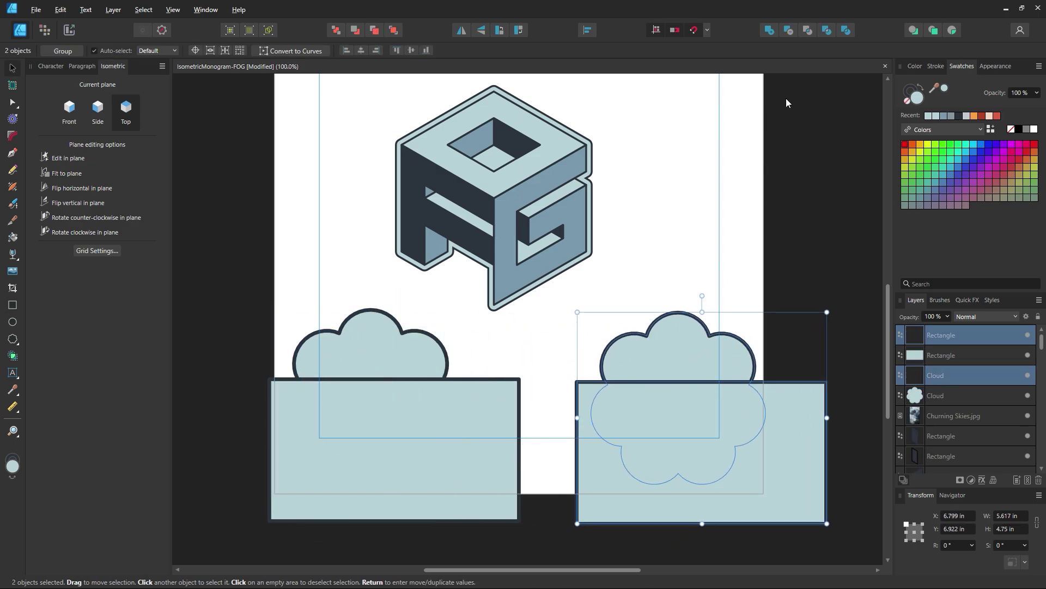
Divide the duplicated cloud and rectangle where they overlap, and delete the pieces below the cloud's flat base.
left_click(846, 30)
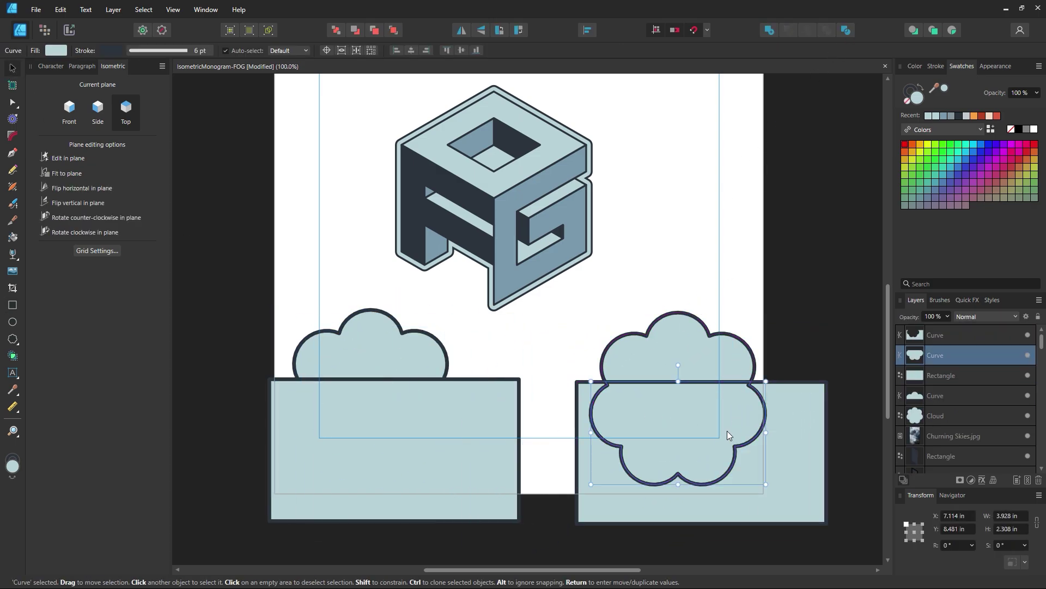
left_click(727, 431)
left_click(786, 445)
key("Delete")
Fit the flat-based cloud to the front isometric plane and place it, about 1.4 in wide, against the left edge of the F.
left_click(663, 372)
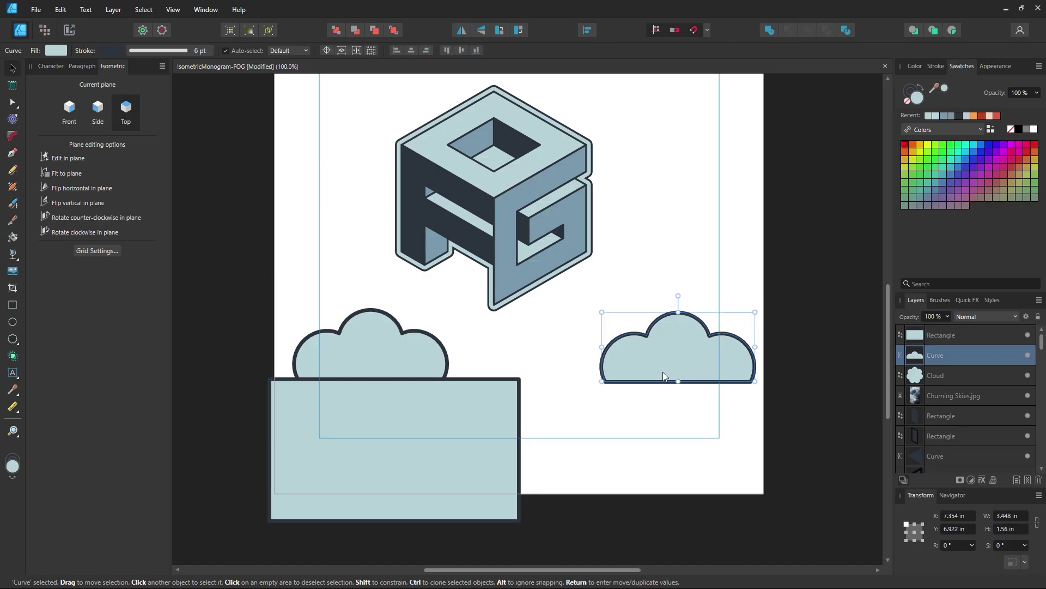
left_click_drag(663, 371, 626, 358)
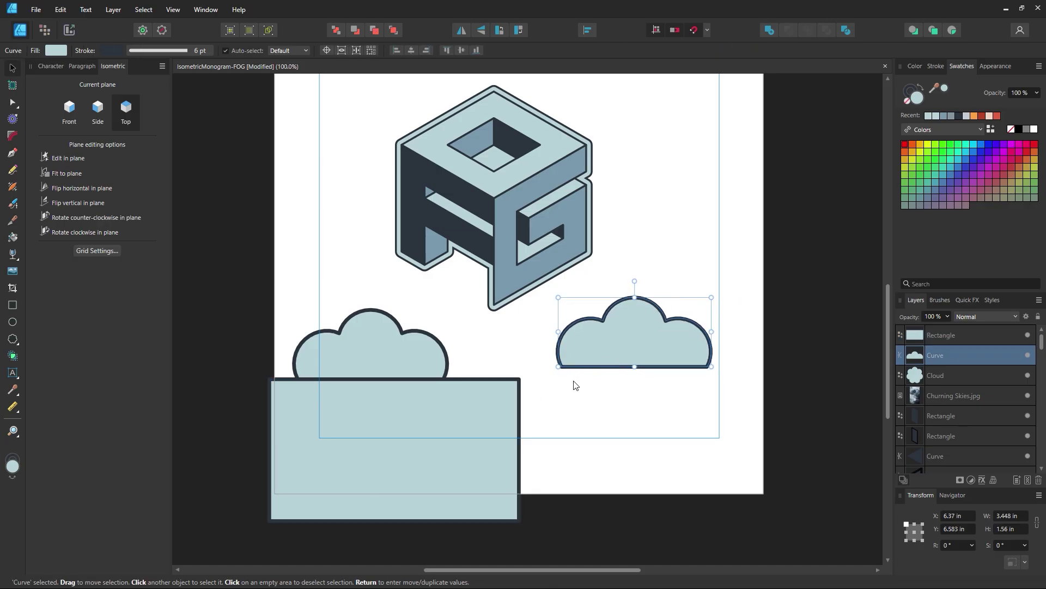
scroll(565, 381, "up", 2)
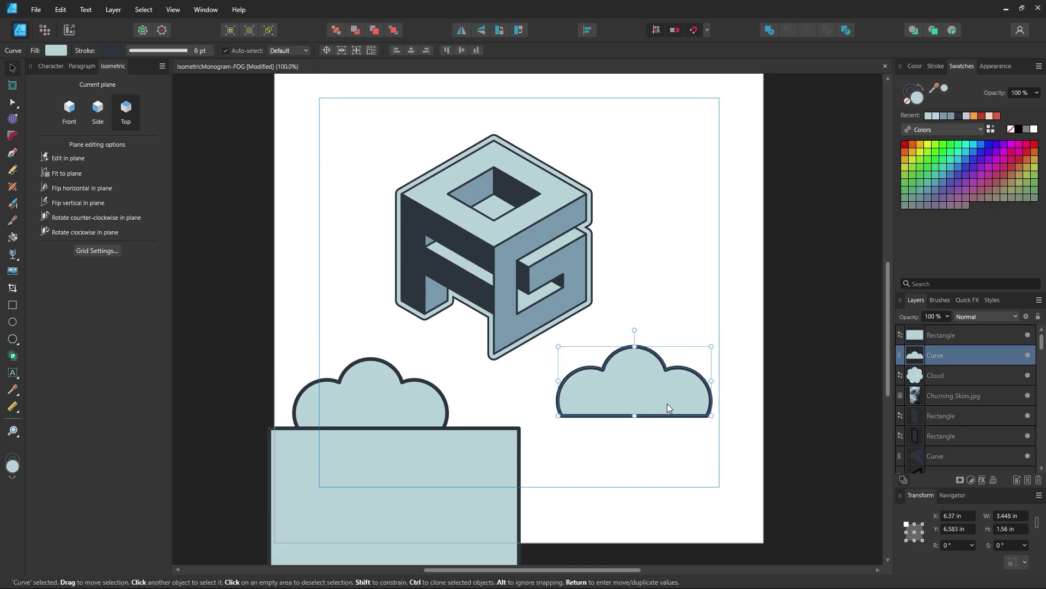
left_click(68, 173)
key("ctrl+z")
left_click(69, 109)
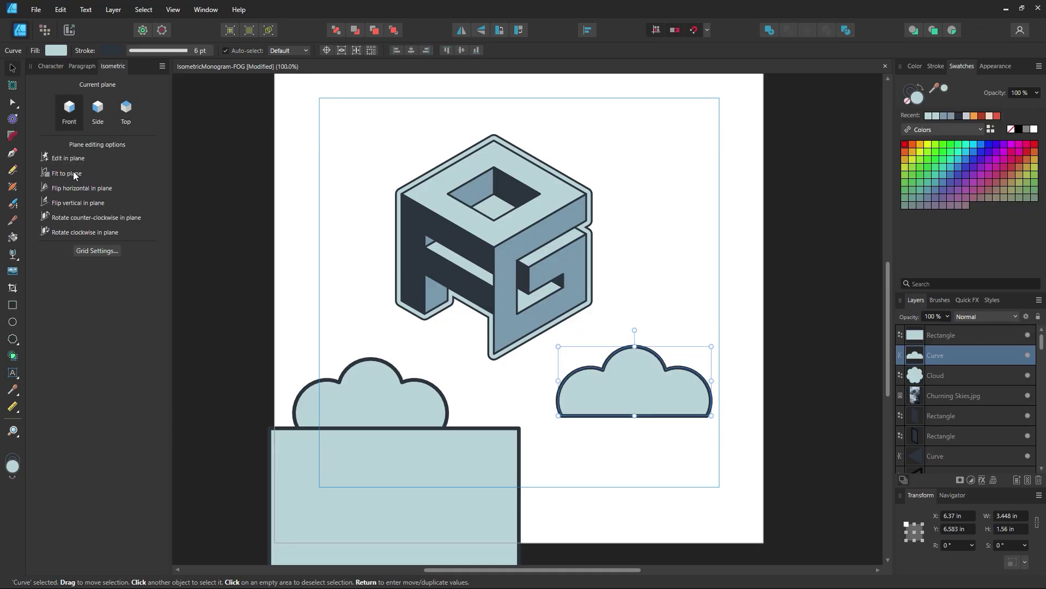
left_click(68, 174)
left_click_drag(690, 381, 384, 275)
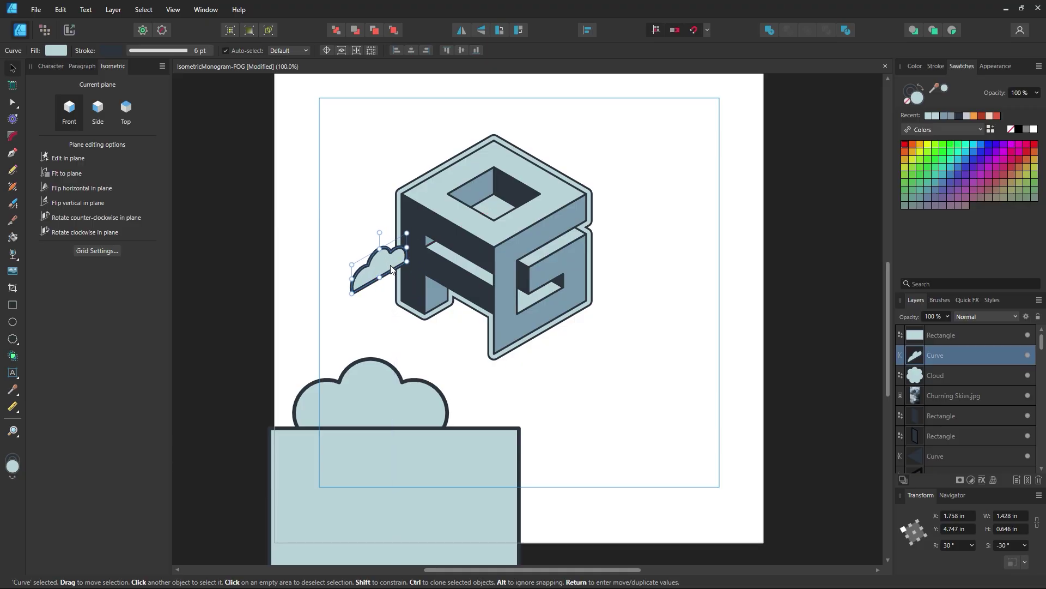
left_click(636, 330)
scroll(637, 330, "up", 1)
left_click(369, 324)
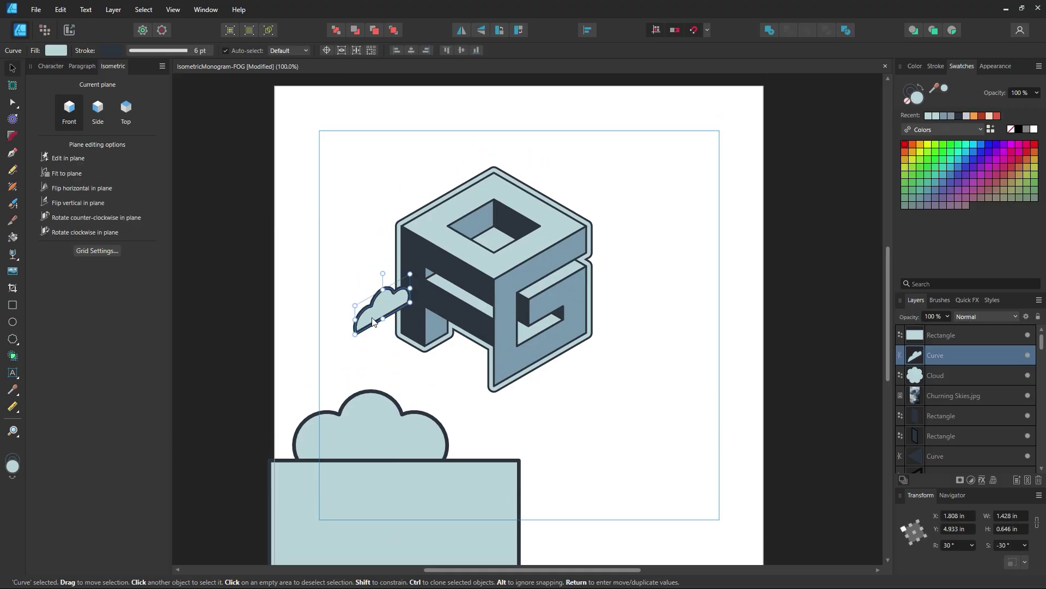
Set the small isometric cloud's stroke width to 3 pt.
left_click(933, 66)
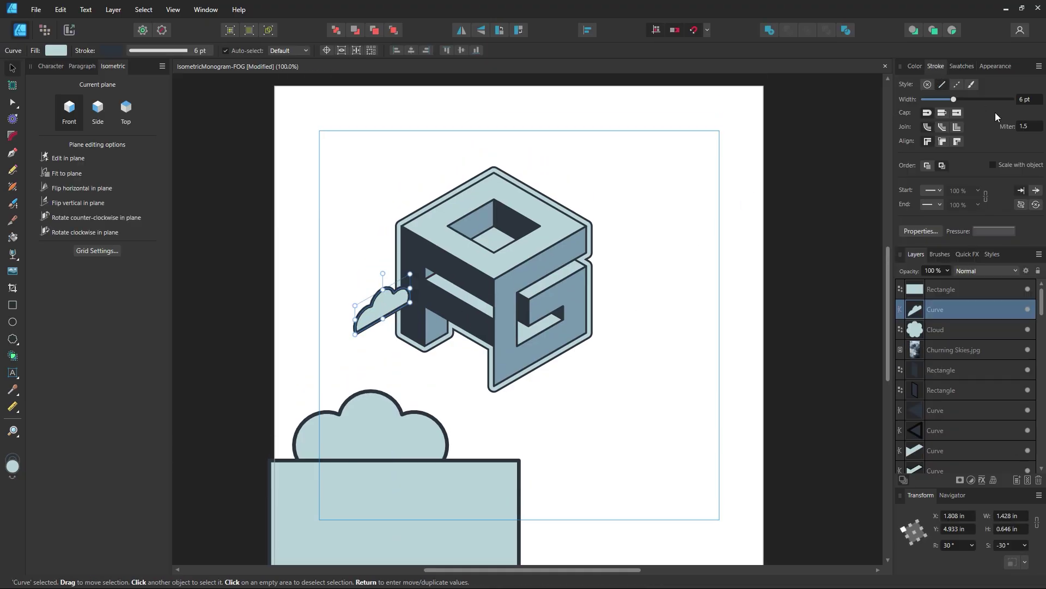
left_click(1025, 101)
type("3")
key("Return")
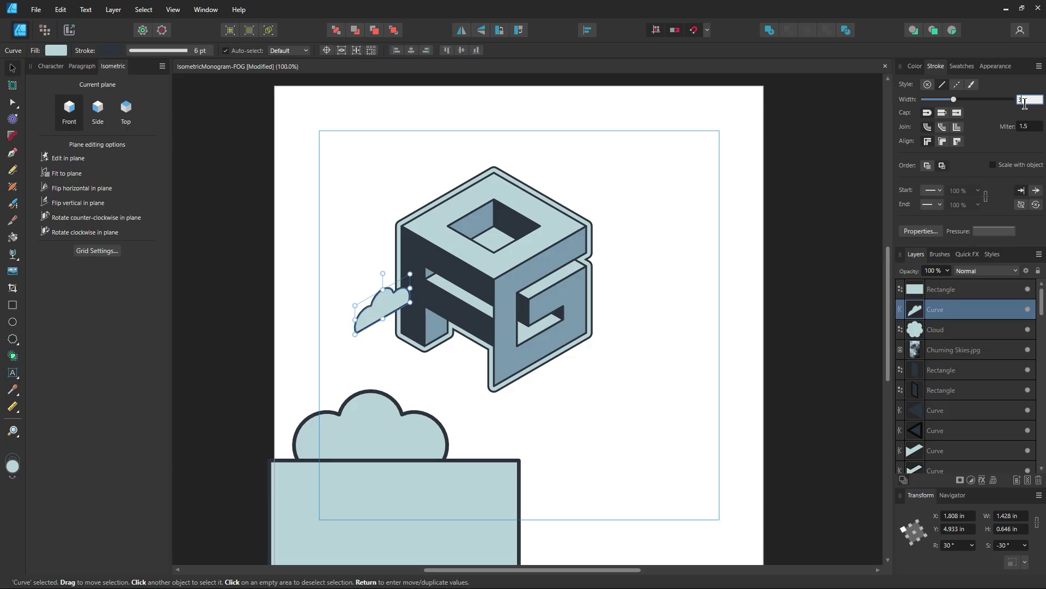
left_click(604, 405)
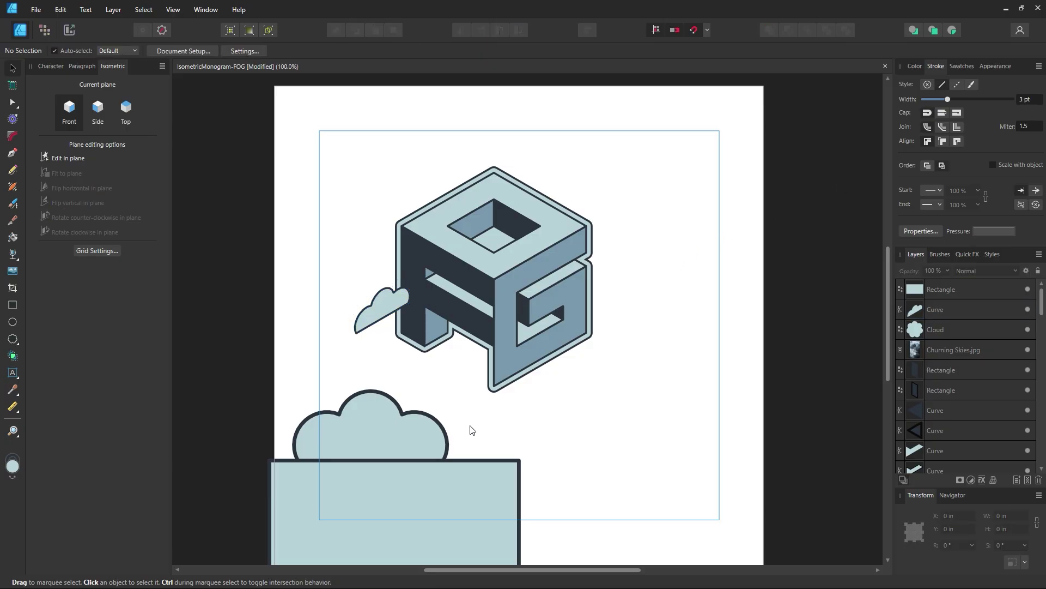
Try other bubble counts on the large flat cloud behind the rectangle.
scroll(471, 429, "down", 2)
left_click(403, 382)
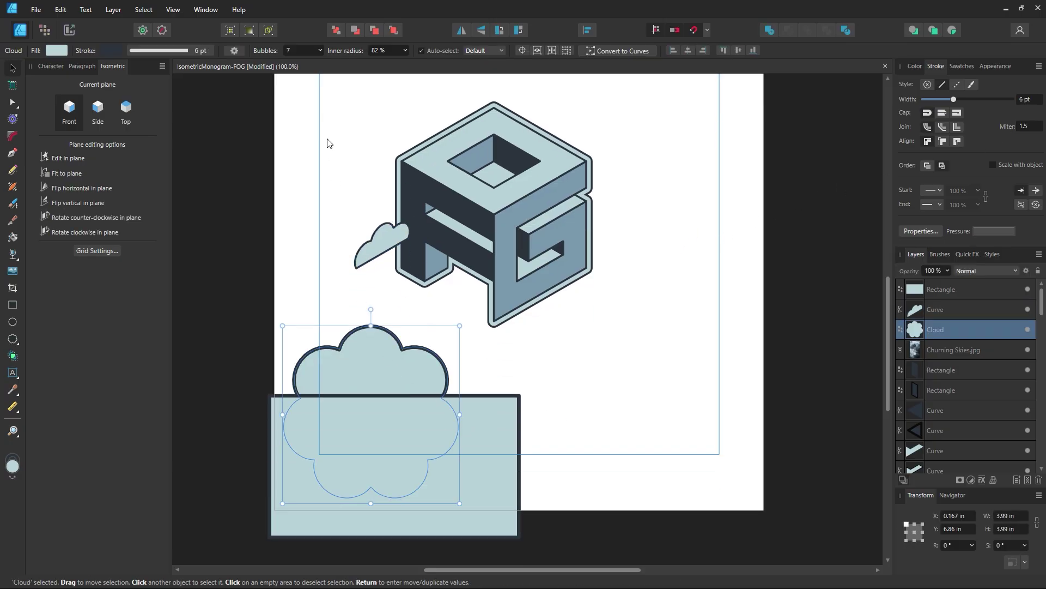
left_click(321, 50)
left_click_drag(323, 64, 323, 68)
left_click(296, 142)
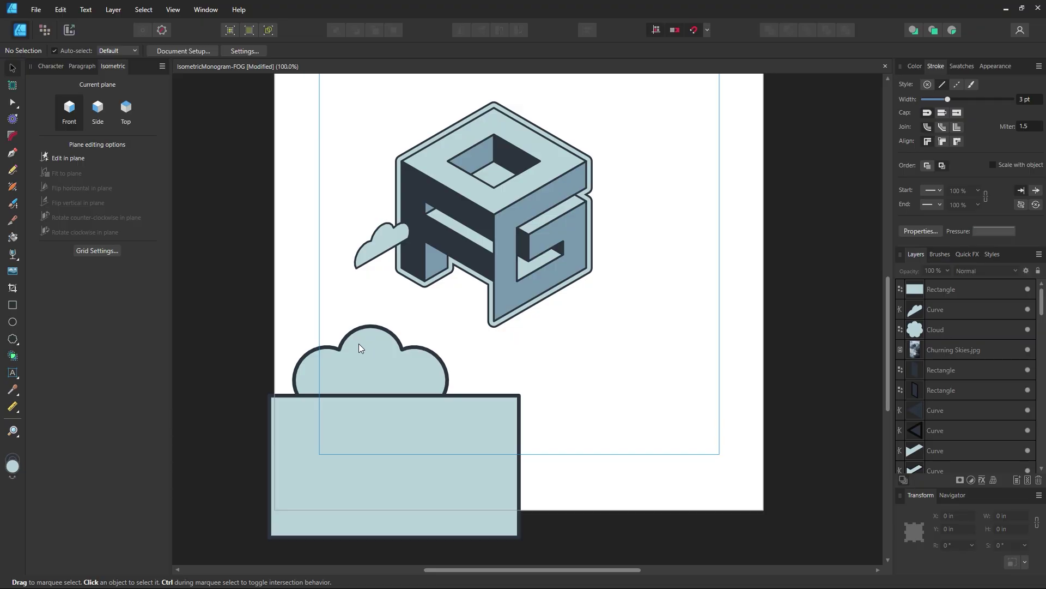
Change the small isometric cloud's fill to a slightly deeper blue-green.
left_click(368, 245)
scroll(388, 273, "up", 1)
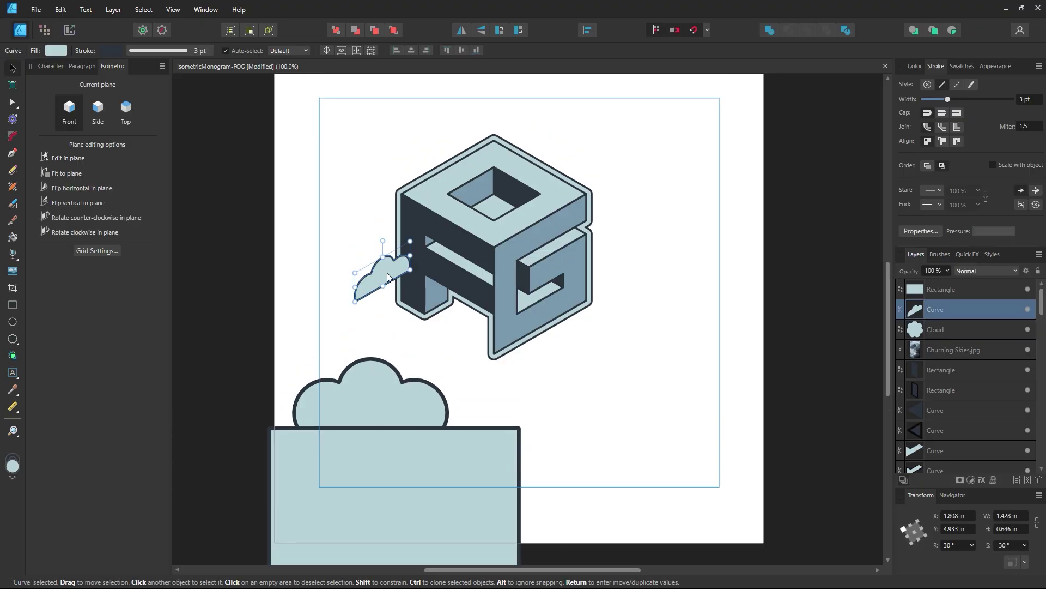
left_click(955, 67)
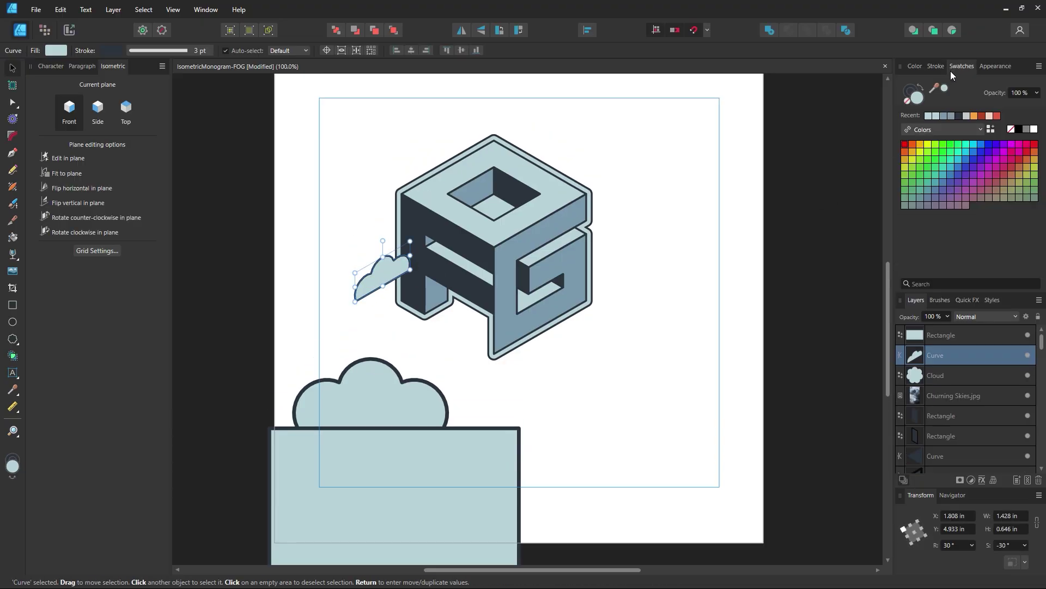
double_click(917, 99)
mouse_move(764, 247)
left_mouse_down()
mouse_move(771, 240)
mouse_move(745, 219)
mouse_move(772, 209)
mouse_move(815, 221)
mouse_move(751, 288)
mouse_move(787, 270)
mouse_move(773, 244)
mouse_move(771, 258)
left_mouse_up()
left_click(995, 403)
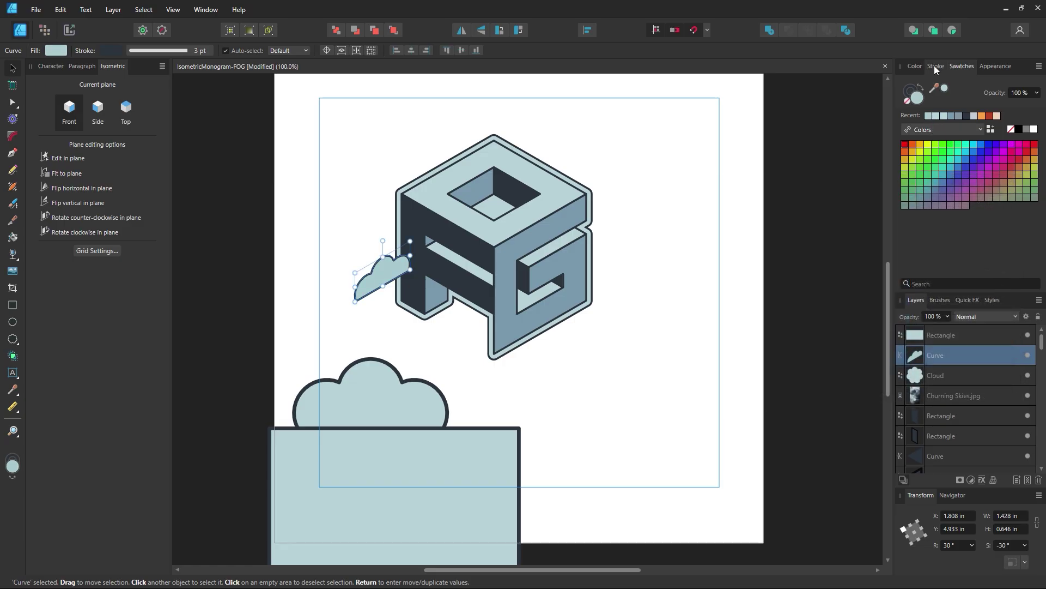
Move the Churning Skies.jpg palette image next to the page and fill the small cloud with light grey sampled from it.
key("space")
left_click_drag(774, 152, 490, 356)
left_click_drag(665, 149, 402, 352)
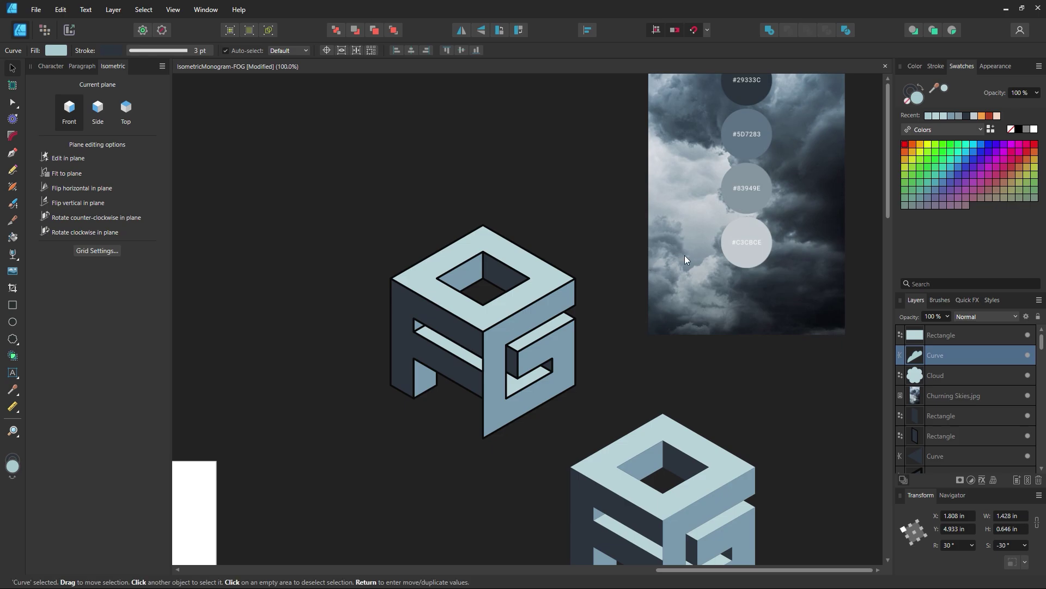
left_click_drag(684, 252, 328, 451)
key("space")
left_click_drag(278, 490, 650, 334)
key("space")
left_click(256, 438)
key("i")
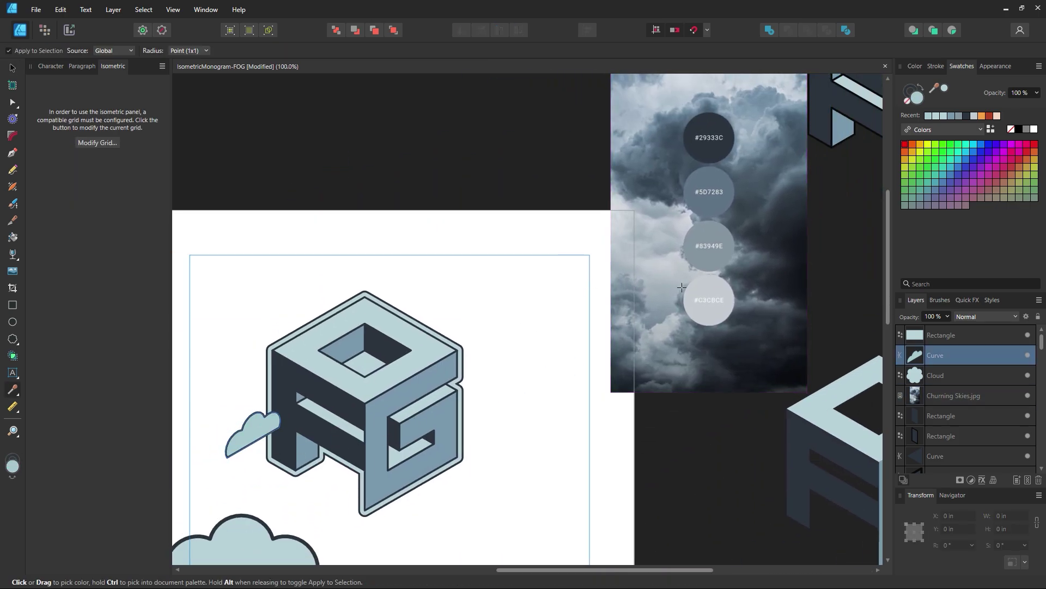
left_click_drag(546, 327, 683, 215)
Move the Churning Skies.jpg palette image back off the page, above its upper-right corner.
left_click(12, 69)
left_click_drag(755, 264, 889, 82)
left_click_drag(584, 323, 534, 319)
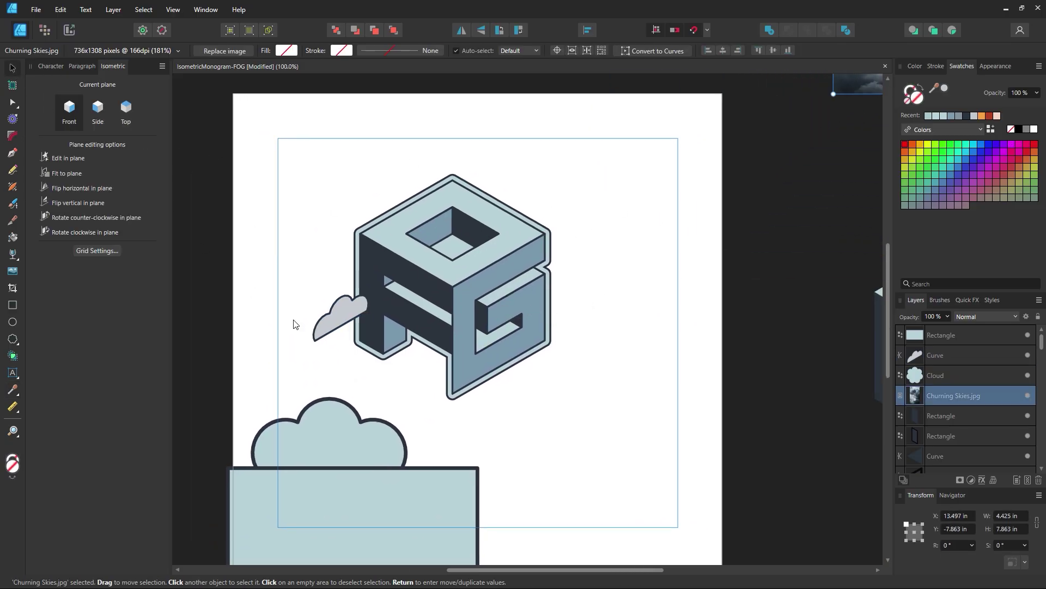
Lower the small cloud slightly, duplicate it with a small offset up and to the left, and send the copy to the back.
left_click_drag(341, 320, 452, 334)
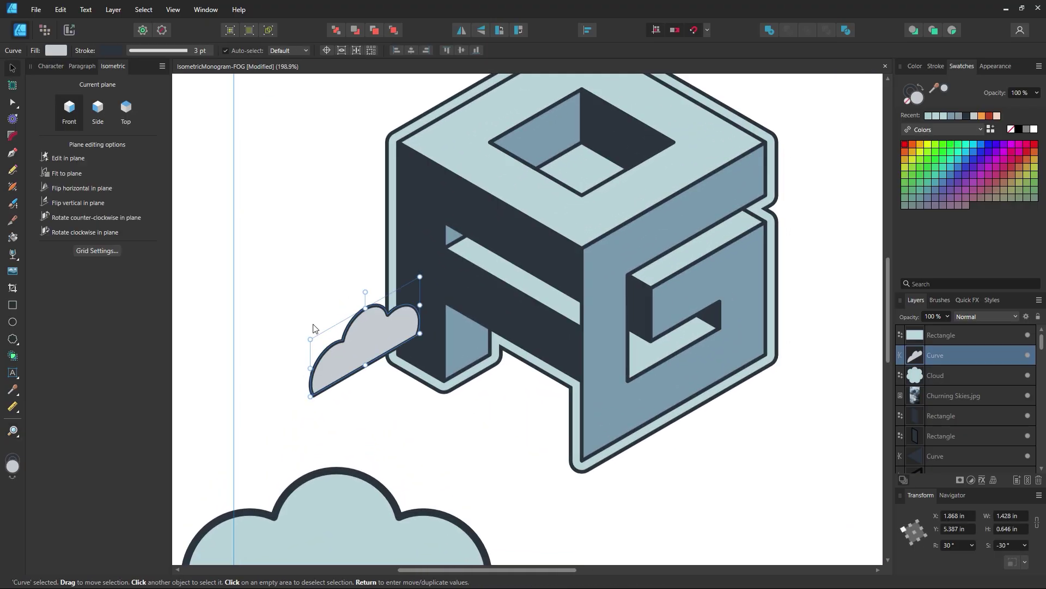
left_click_drag(362, 360, 348, 352)
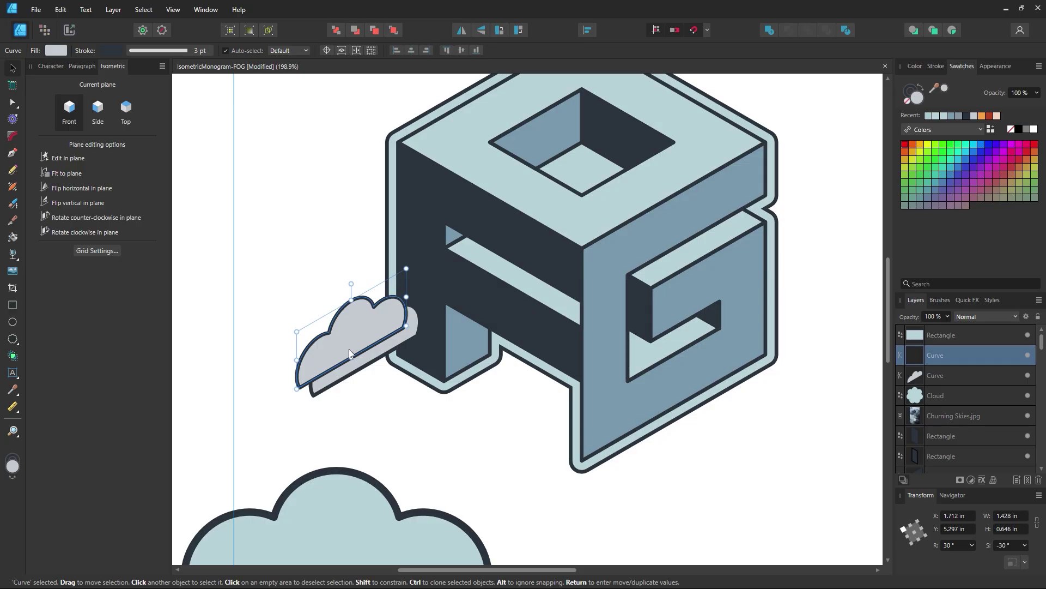
right_click(349, 352)
mouse_move(407, 172)
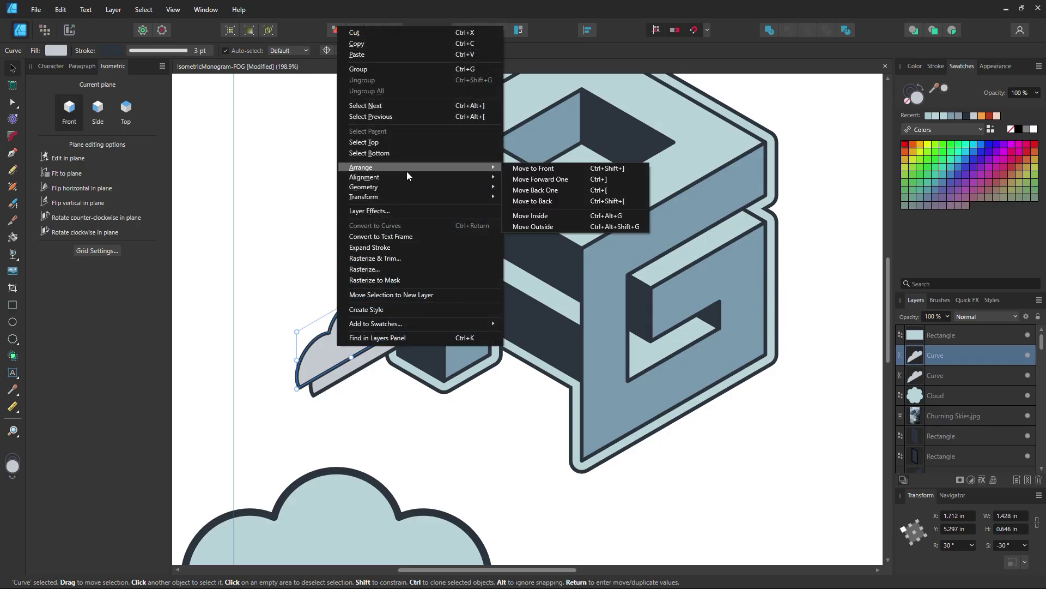
left_click(556, 200)
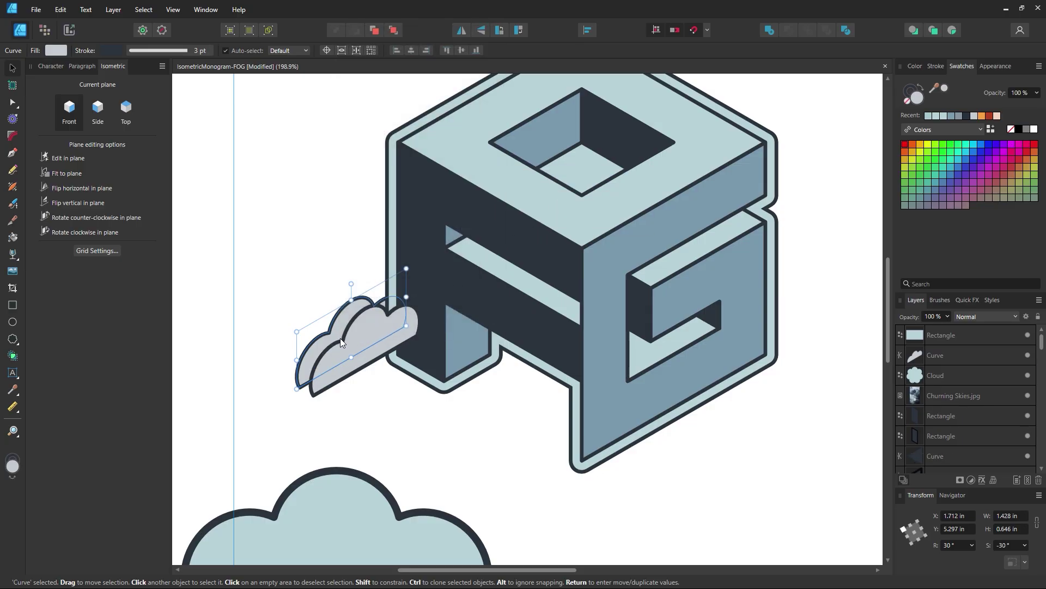
left_click_drag(335, 338, 336, 339)
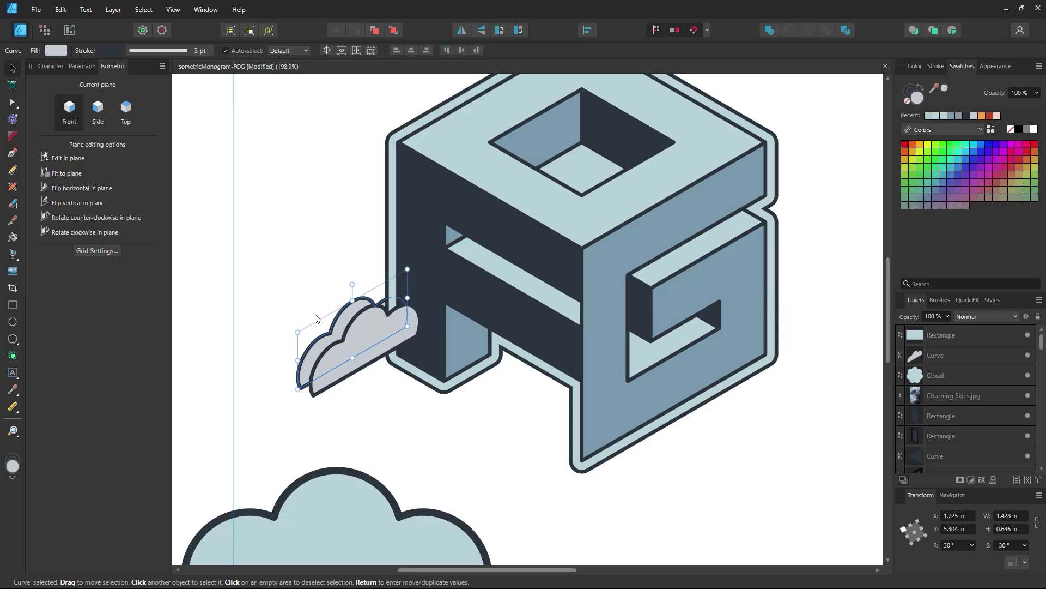
Try moving the rear cloud up and away from the front cloud, and undo the move.
left_click(351, 408)
key("z")
key("ctrl+1")
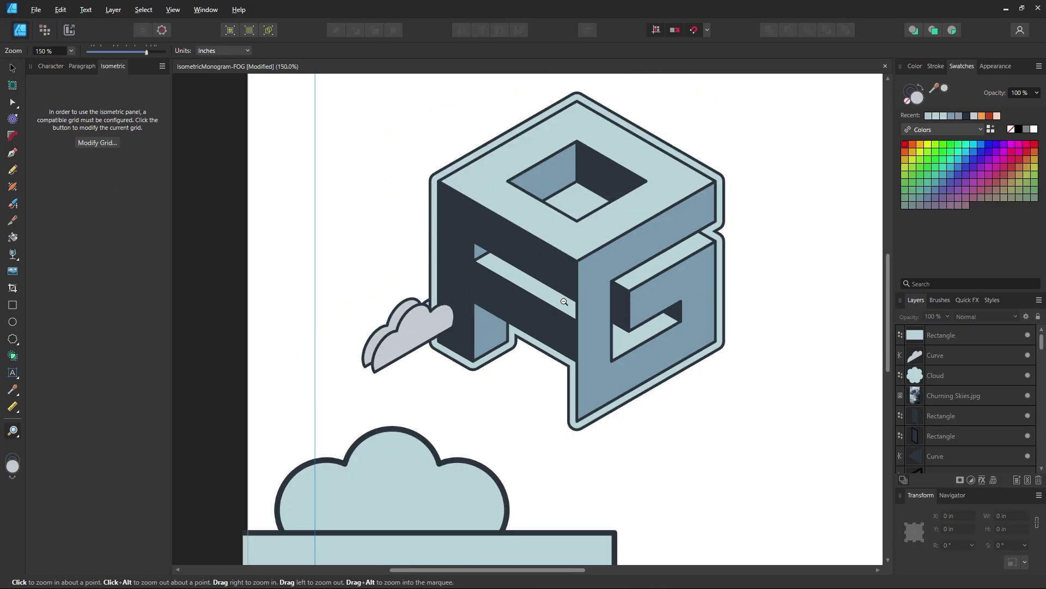
left_click(567, 315)
left_click(13, 68)
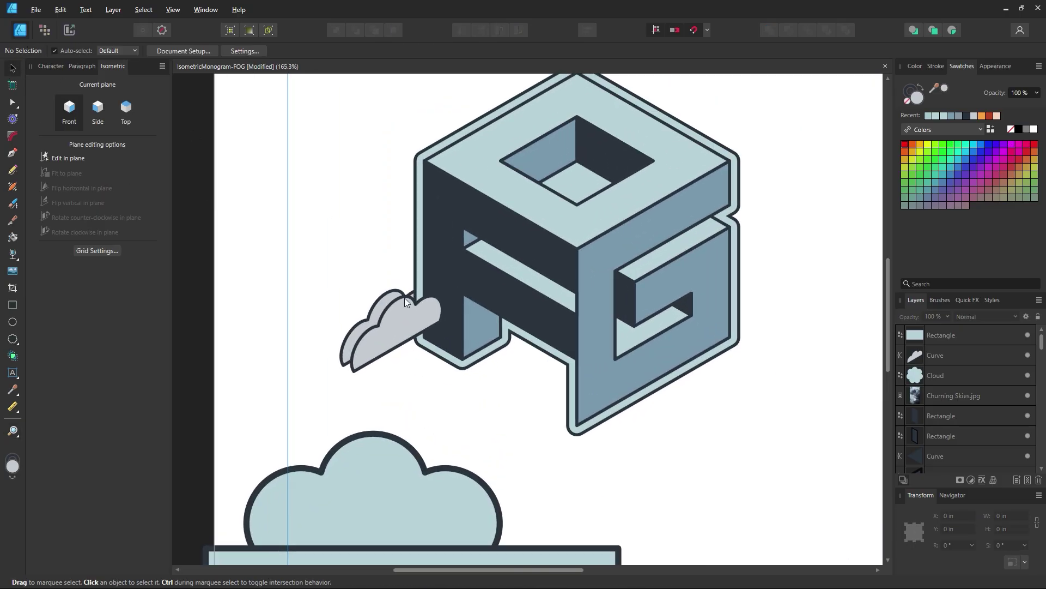
left_click_drag(376, 308, 323, 120)
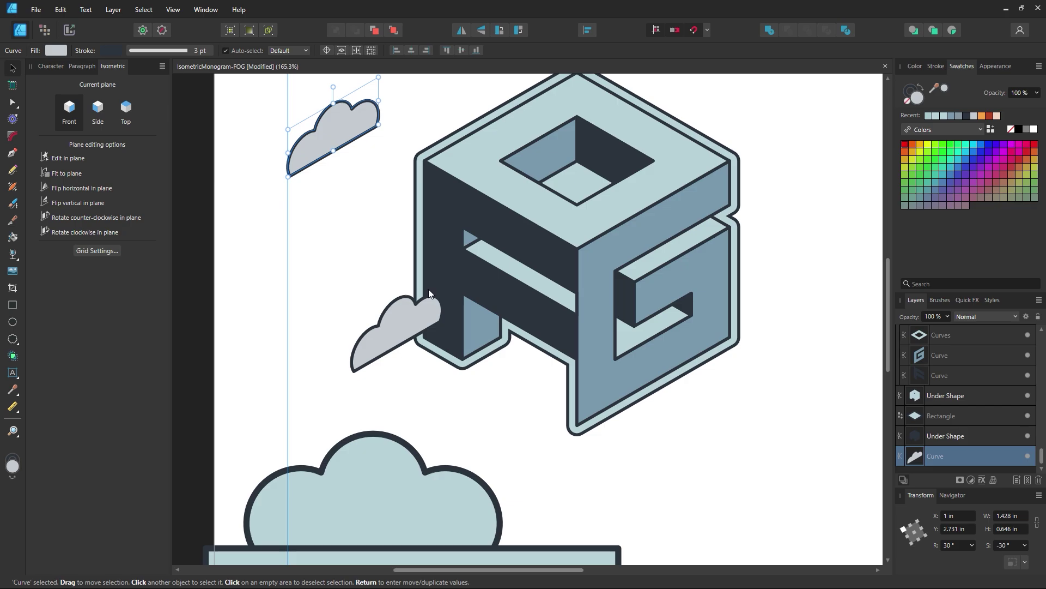
key("ctrl+z")
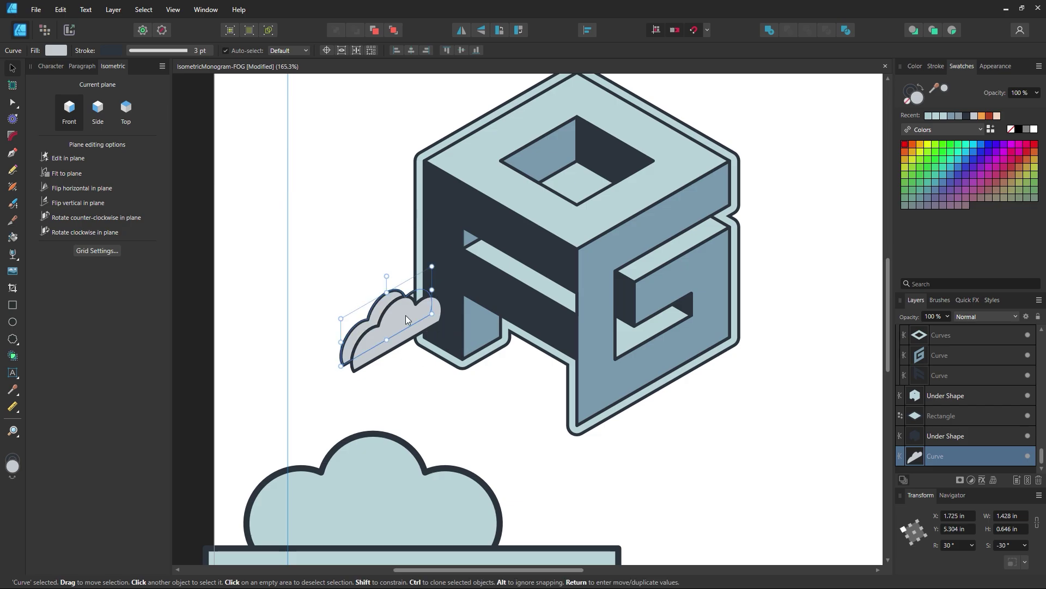
Duplicate the pair of layered clouds into the empty area up and to the left of the originals.
left_click_drag(401, 329, 393, 262)
key("z")
key("p")
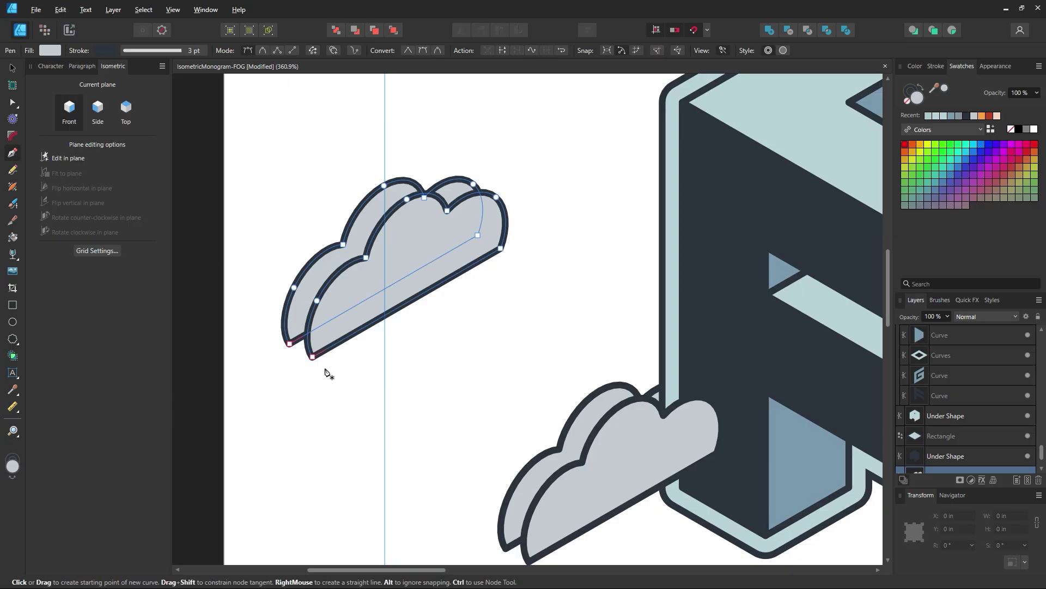
left_click(12, 68)
left_click(352, 220)
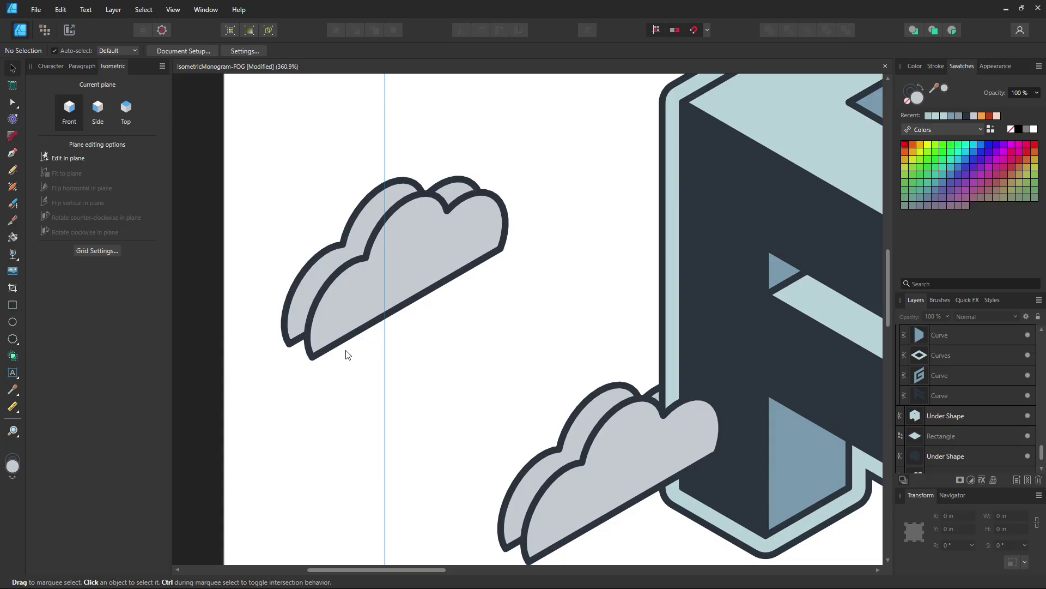
Draw a closed five-sided Pen shape bridging the lower-left corners of the two clouds in the upper pair.
left_click(13, 152)
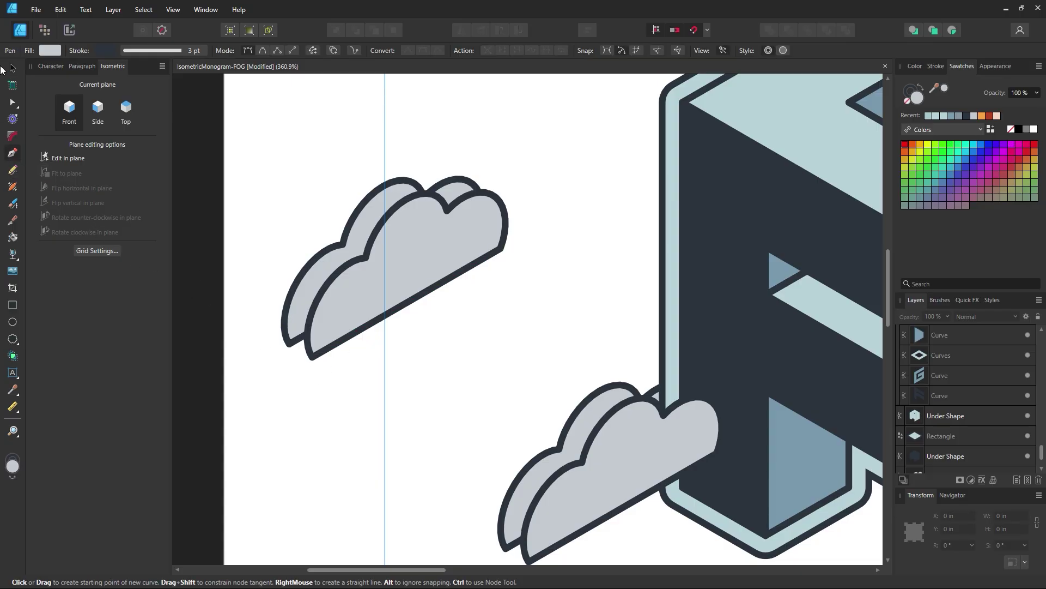
left_click(13, 68)
left_click(295, 288)
left_click(344, 308, "shift")
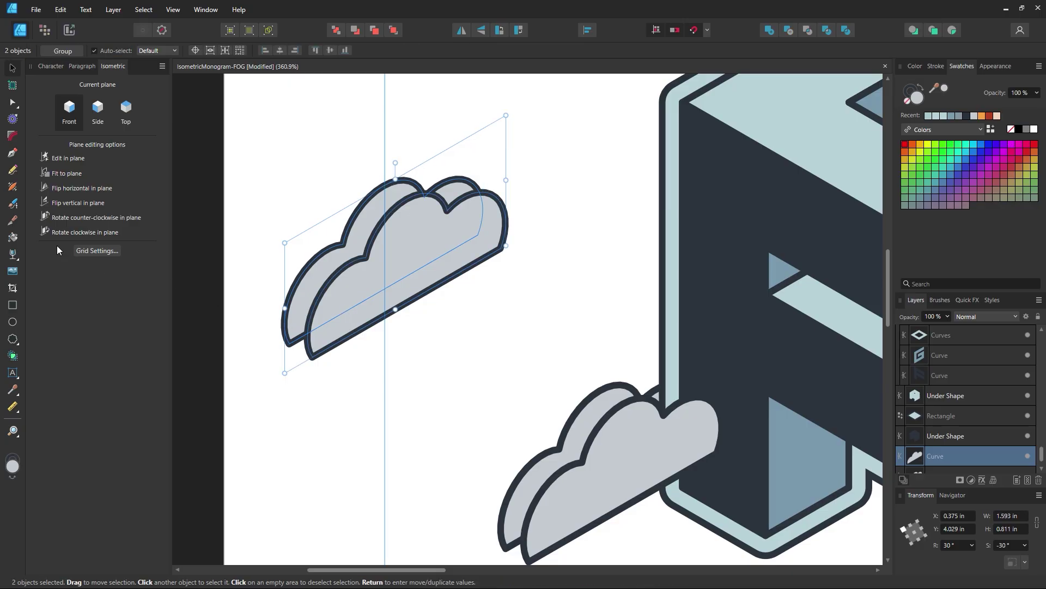
left_click(14, 156)
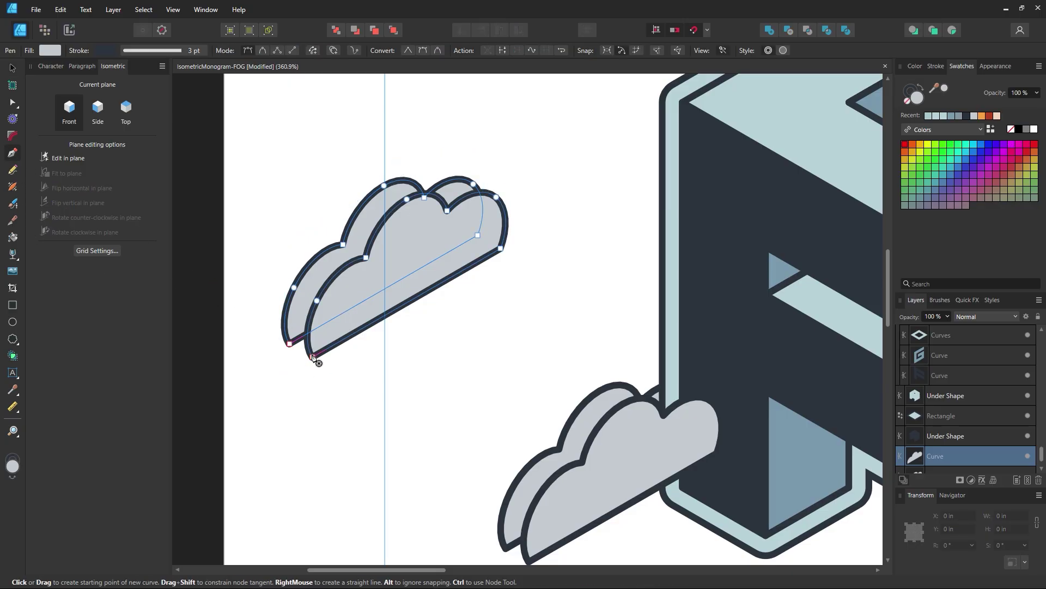
left_click(312, 357)
left_click(289, 344)
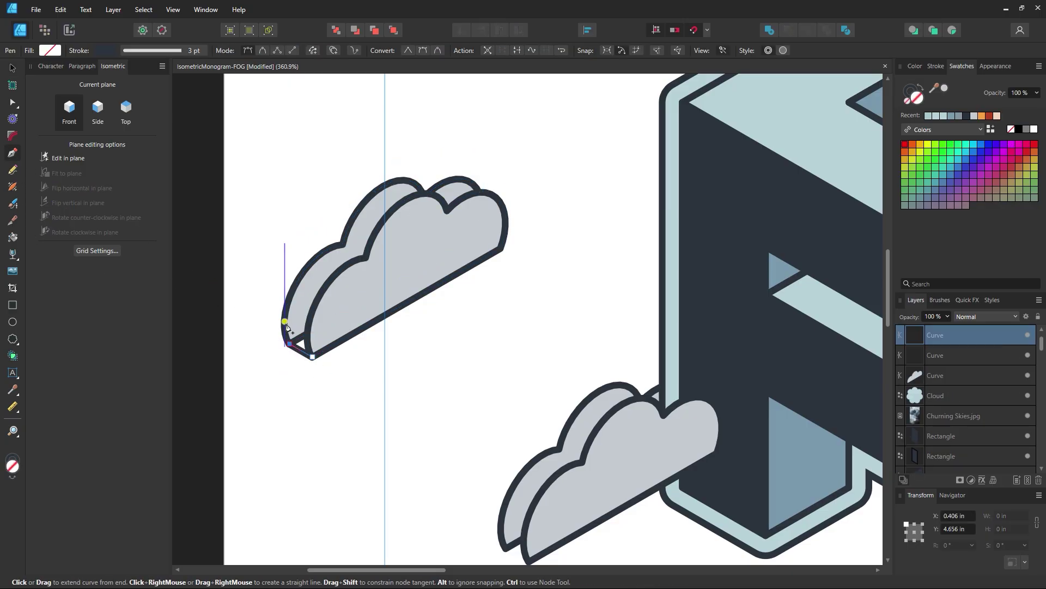
left_click(294, 316)
left_click(314, 311)
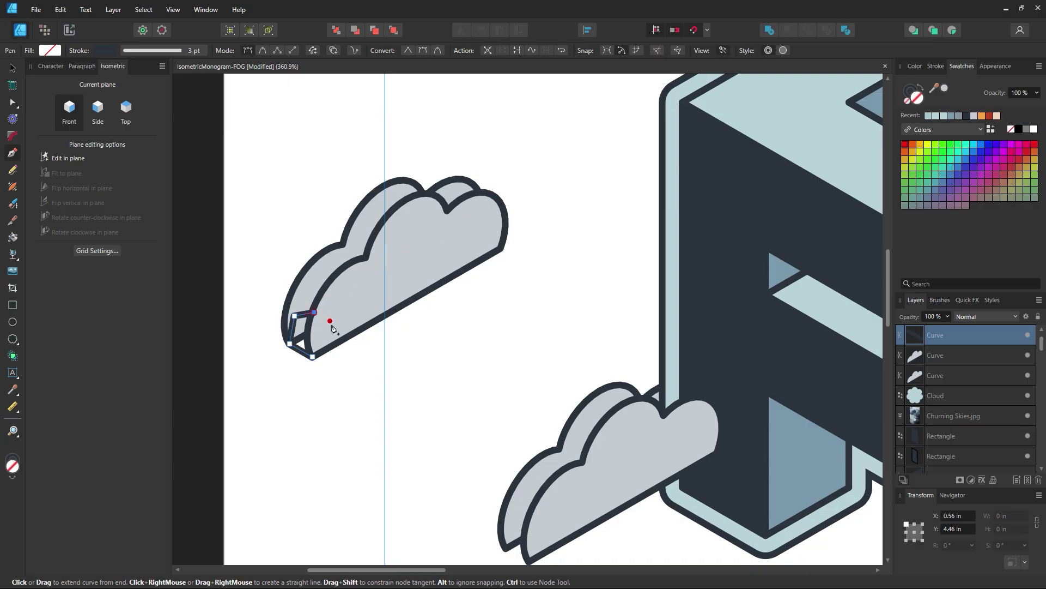
left_click(332, 325)
left_click(313, 356)
key("v")
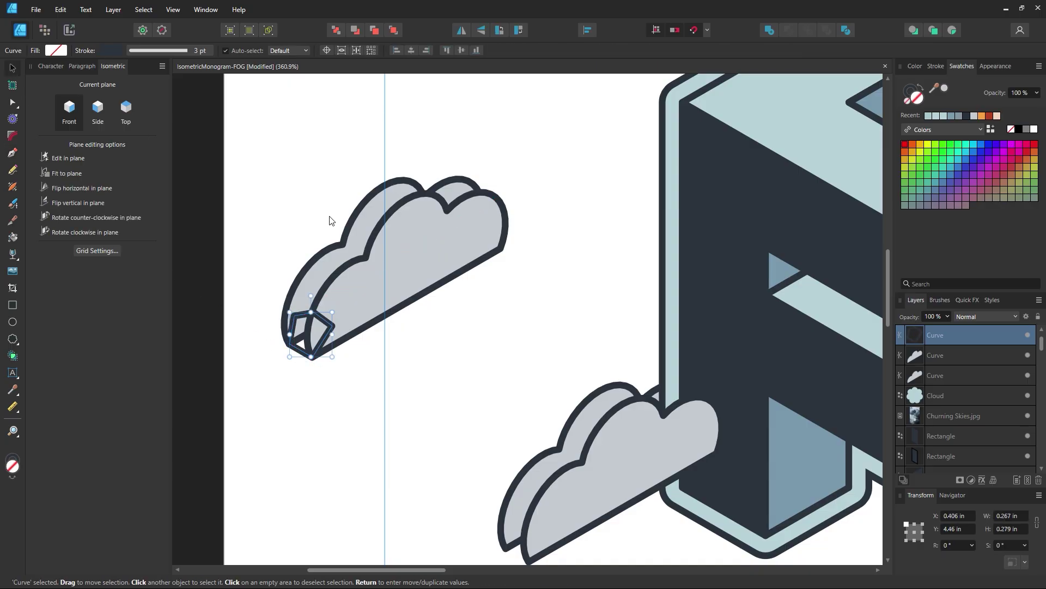
Duplicate the upper cloud pair together with its corner shape into the empty space just below it.
left_click(350, 297)
left_click(323, 319)
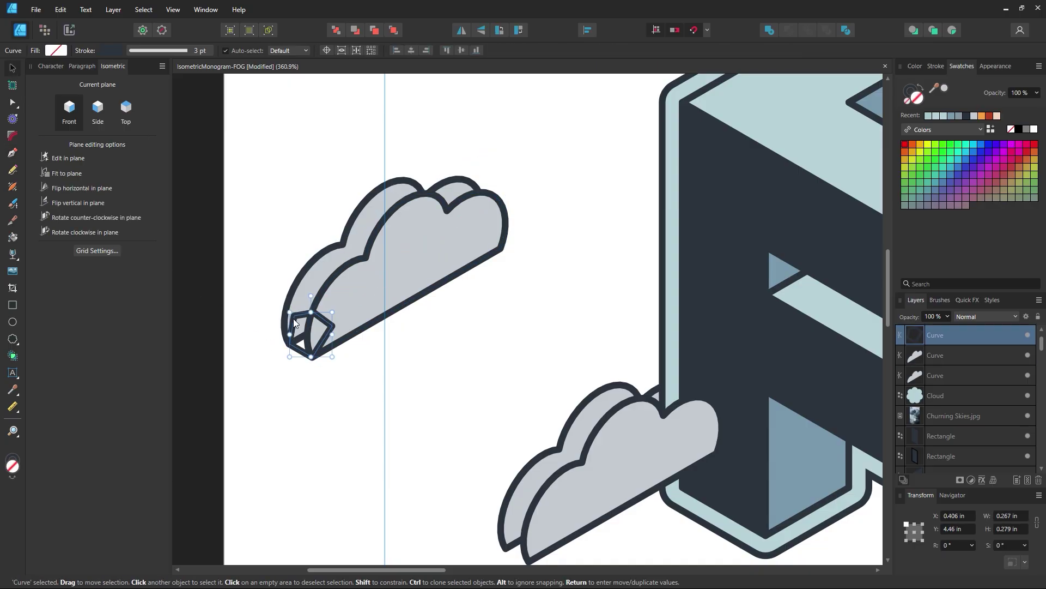
left_click(310, 291, "shift")
left_click_drag(354, 288, 375, 443)
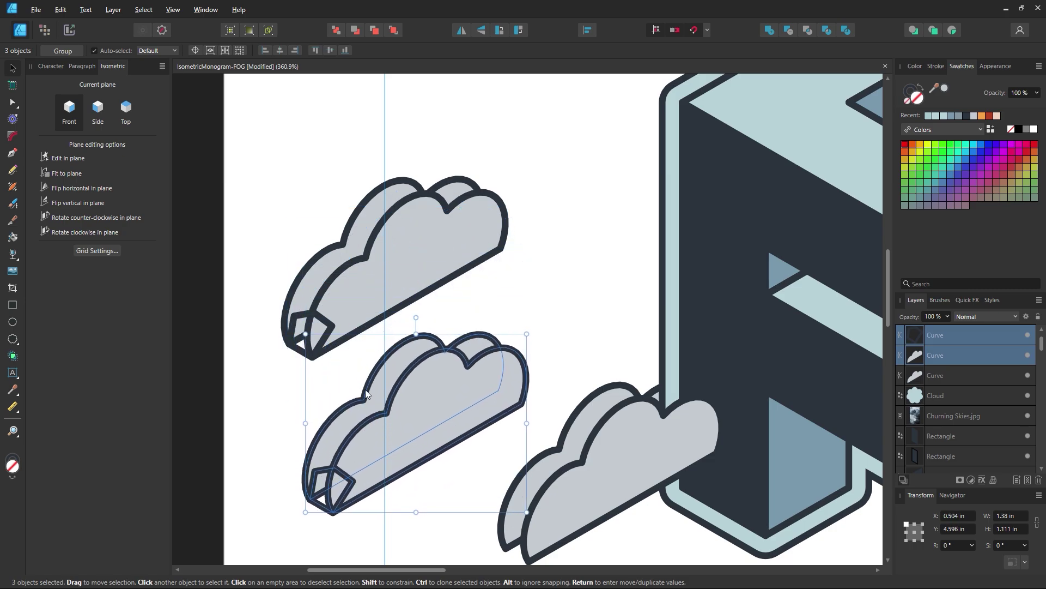
Merge the corner shape with the rear cloud of the upper pair using the Add operation.
left_click(303, 316)
left_click(313, 270, "shift")
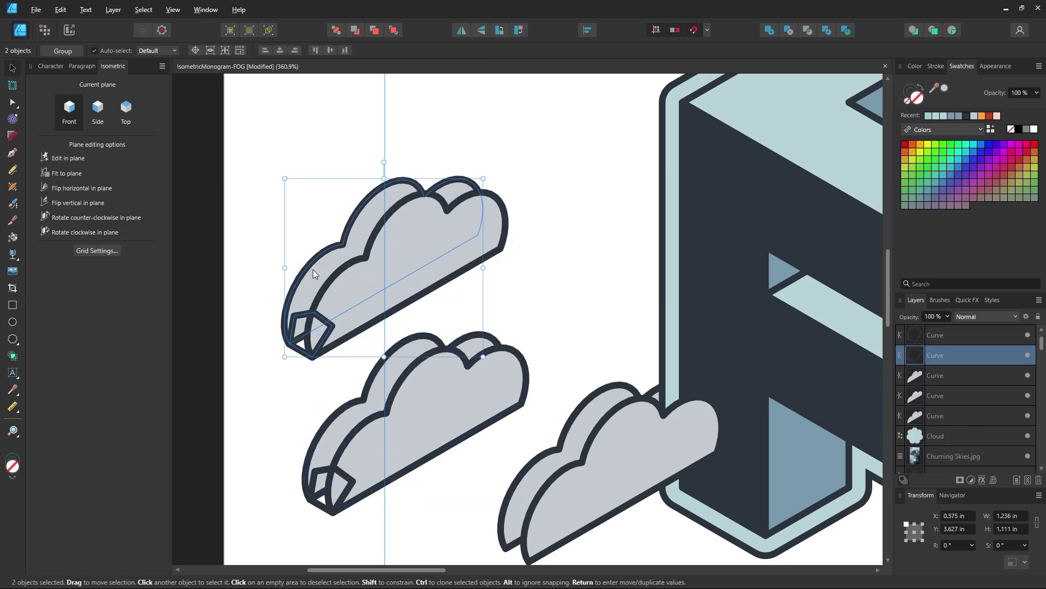
left_click(769, 30)
left_click(552, 254)
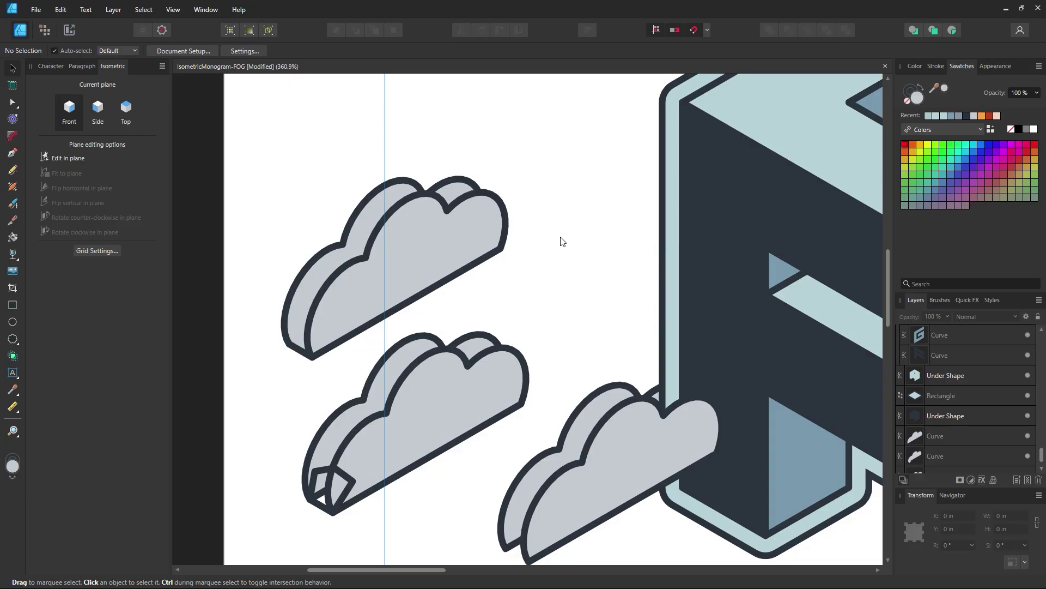
Draw a closed four-sided Pen shape bridging the upper-right bumps of the front and rear clouds in the upper pair.
scroll(444, 222, "up", 1)
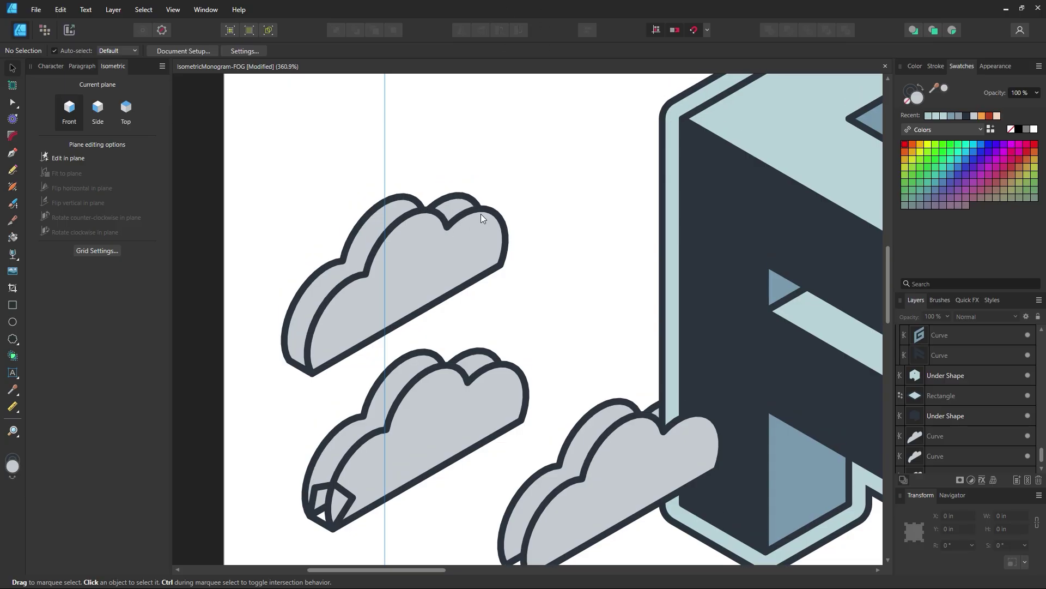
left_click(13, 153)
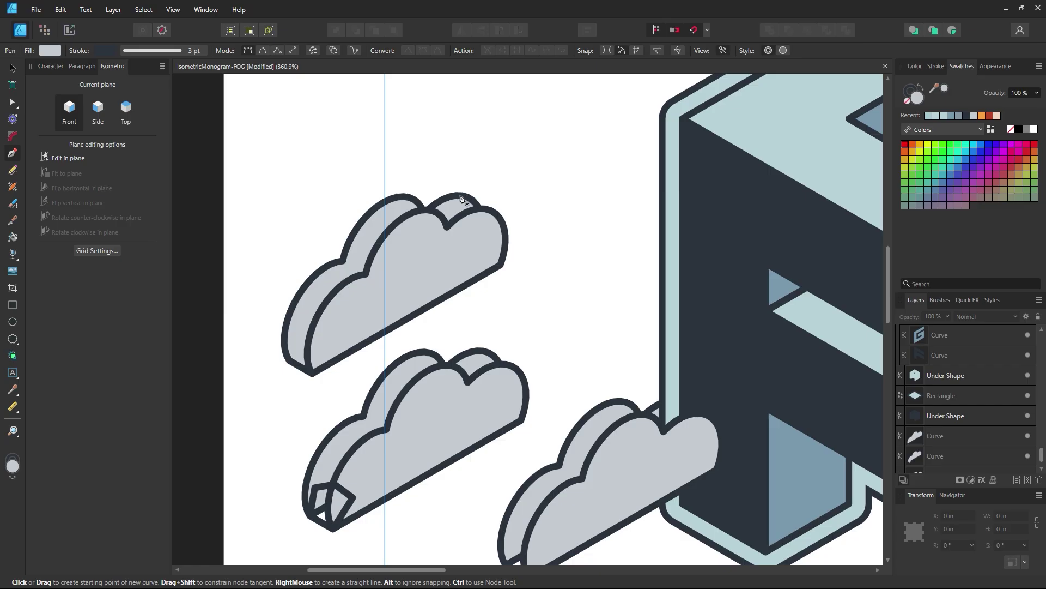
left_click(496, 215)
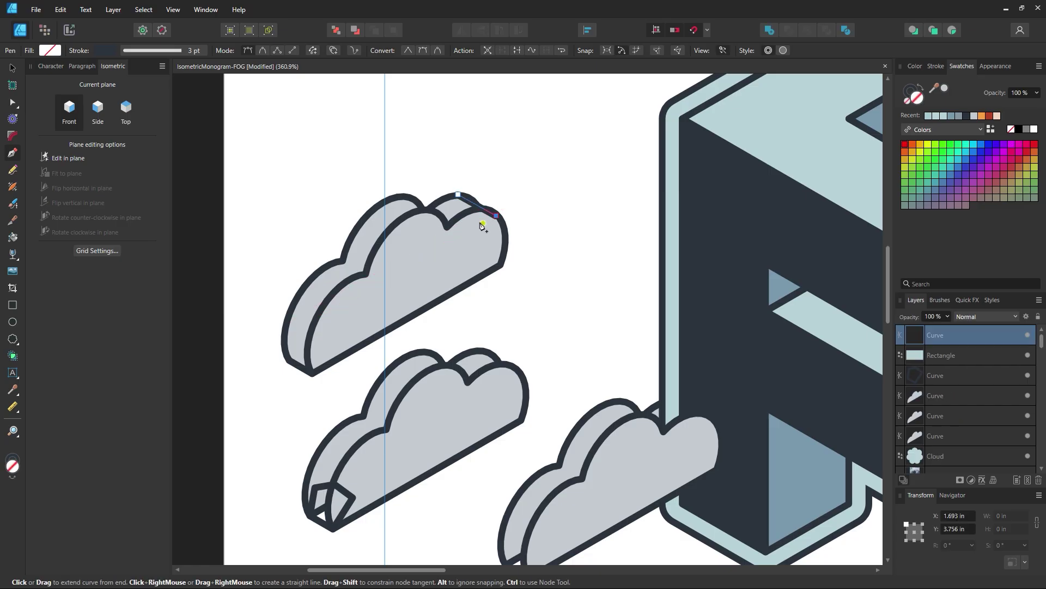
left_click(483, 223)
left_click(453, 209)
left_click(458, 195)
left_click(13, 68)
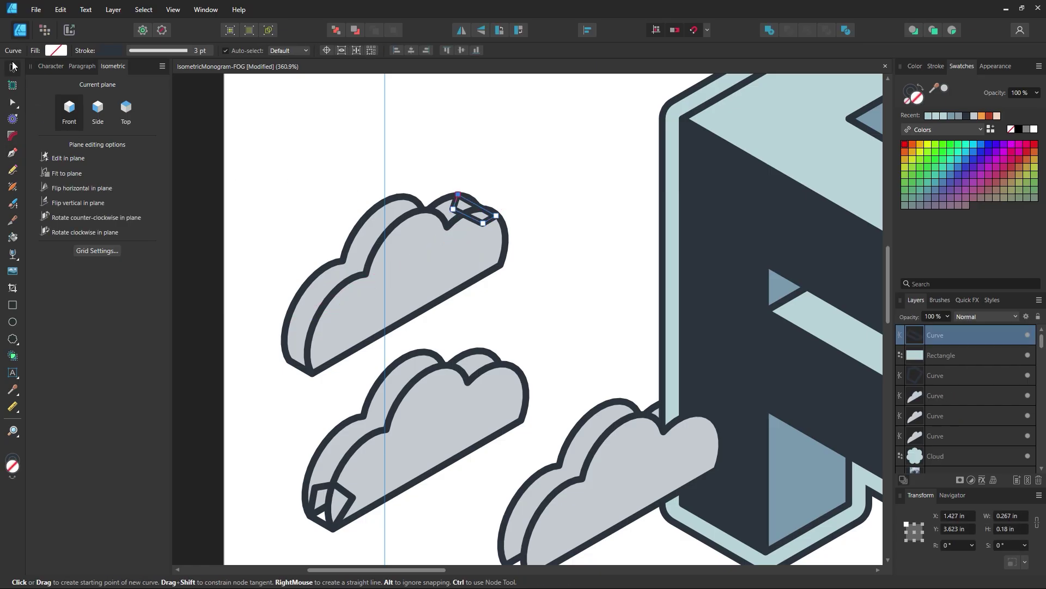
Try merging the four-sided bridging shape with the rear cloud, inspect the join up close, and undo the merge.
left_click(384, 197, "shift")
left_click(769, 31)
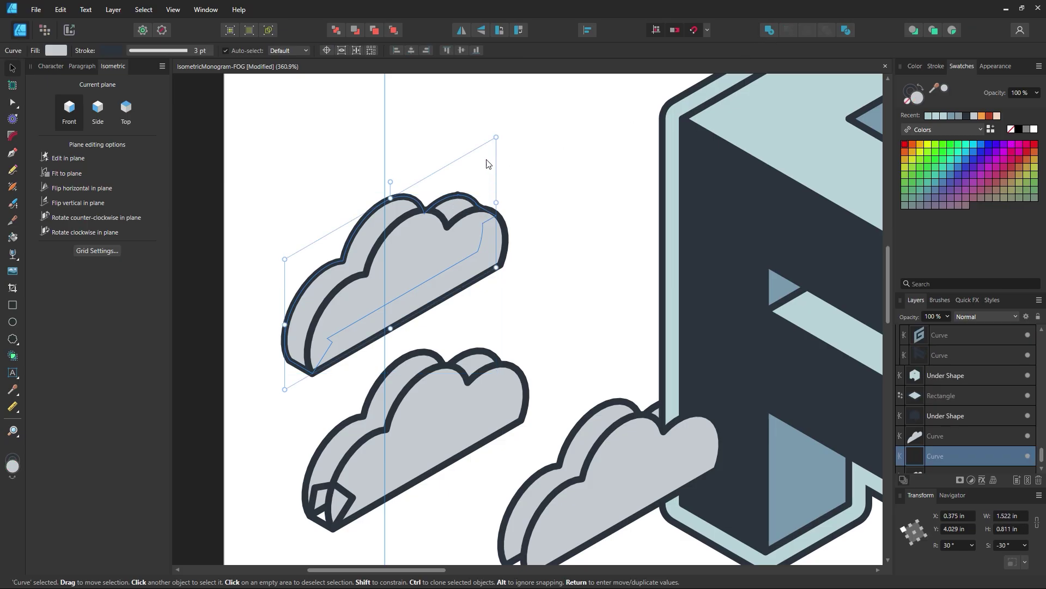
left_click(545, 280)
key("z")
left_click(522, 165)
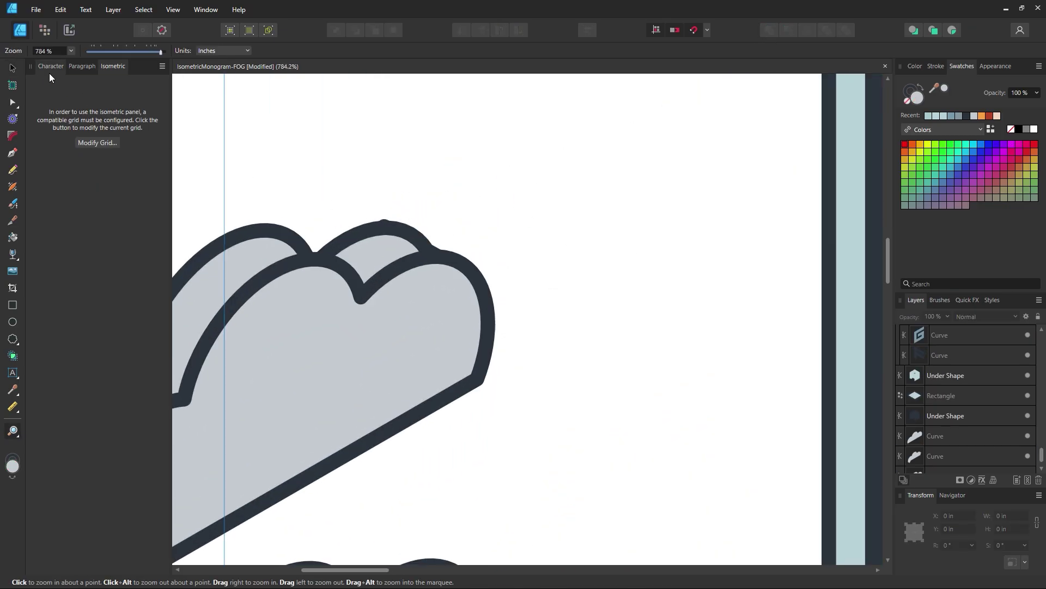
left_click(12, 106)
left_click(387, 228)
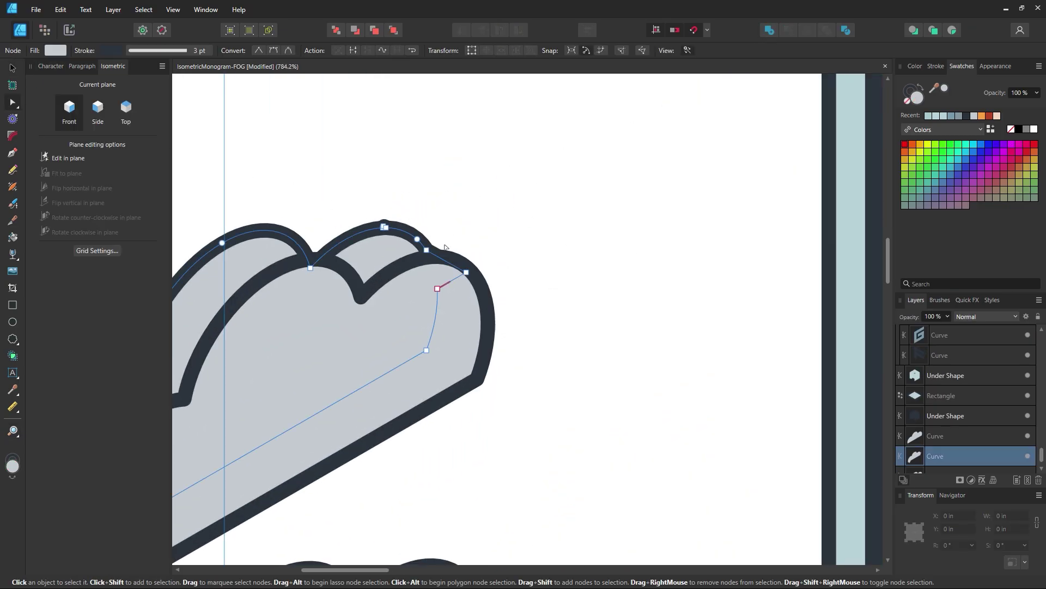
key("ctrl+z")
key("ctrl+z")
left_click(402, 209)
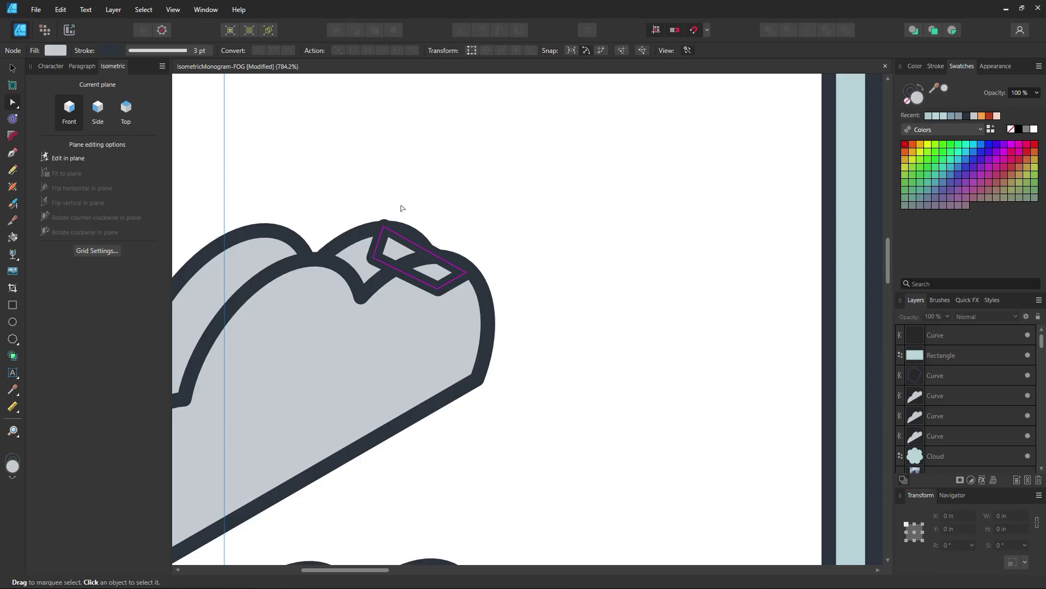
Adjust the two outer nodes of the four-sided shape so its outer edge runs flush with both cloud outlines.
left_click(381, 231)
left_click_drag(384, 227, 387, 231)
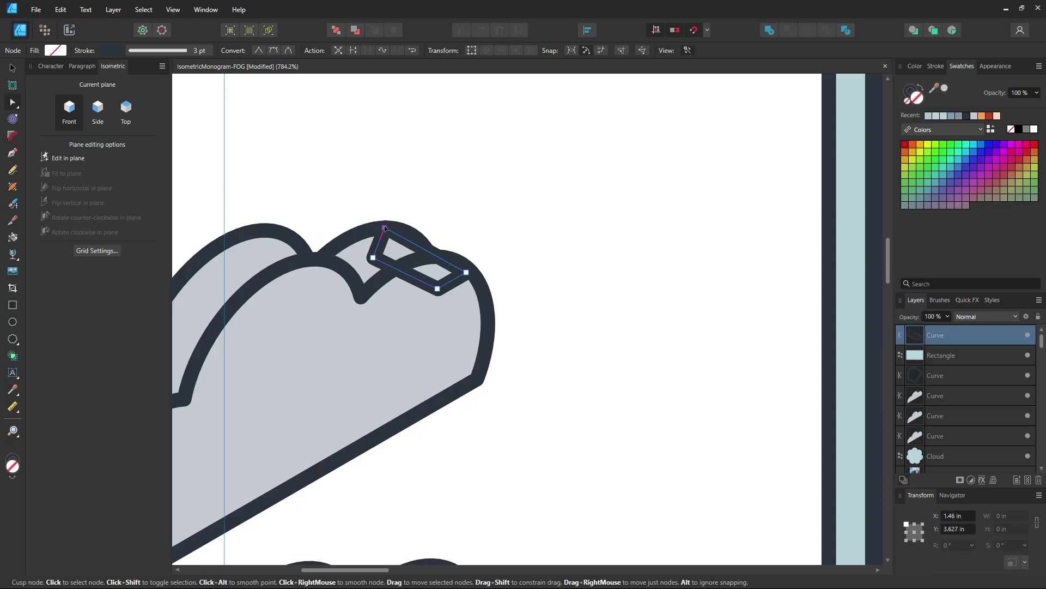
left_click_drag(466, 272, 464, 268)
left_click_drag(387, 229, 398, 230)
key("Right")
key("Right")
key("Down")
key("Down")
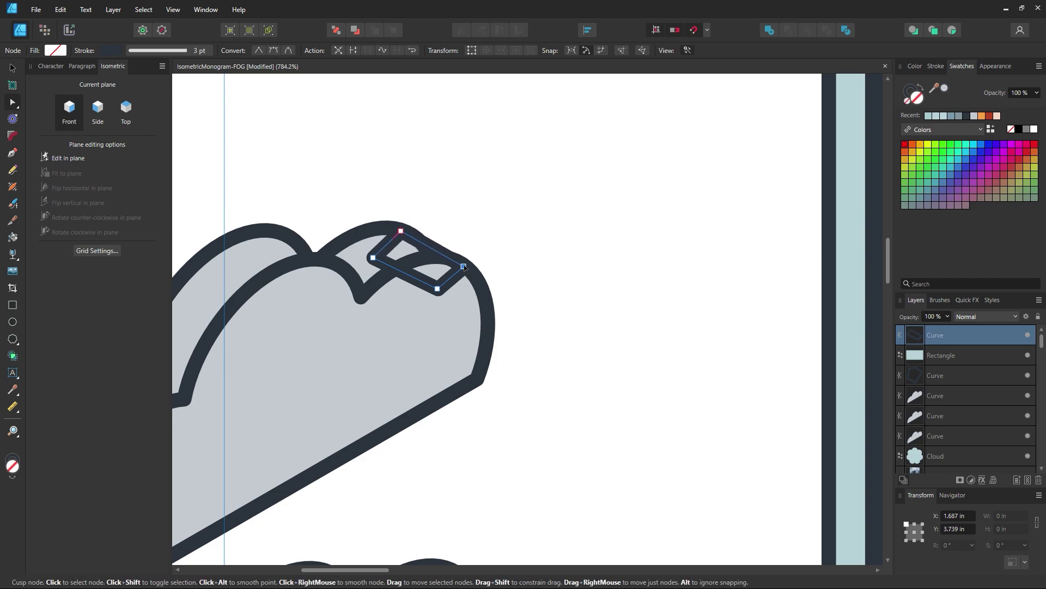
left_click_drag(465, 266, 463, 266)
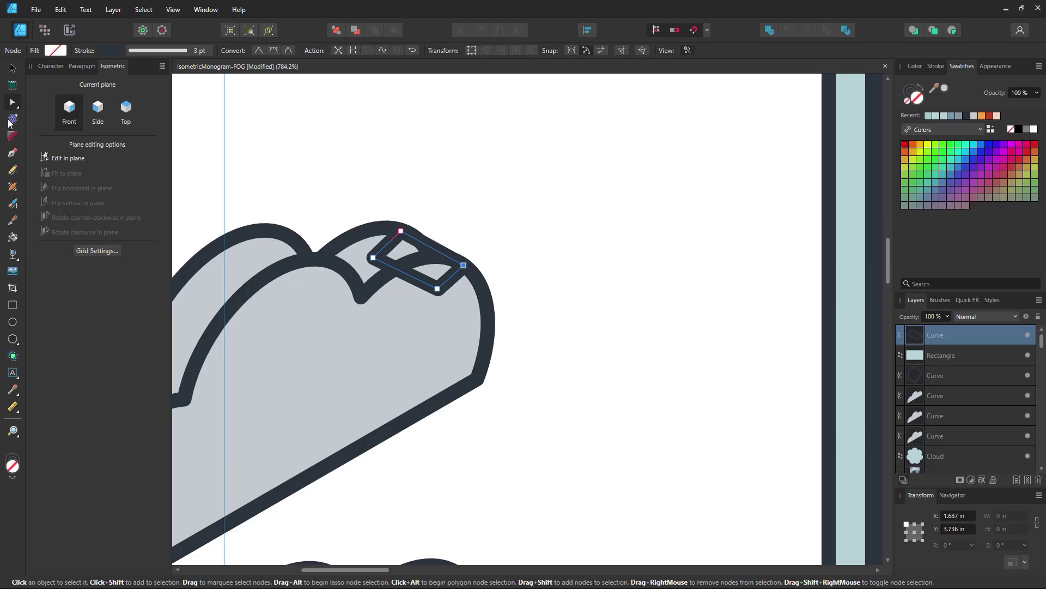
Merge the adjusted four-sided shape with the rear cloud using the Add operation.
left_click(12, 69)
left_click(355, 243, "shift")
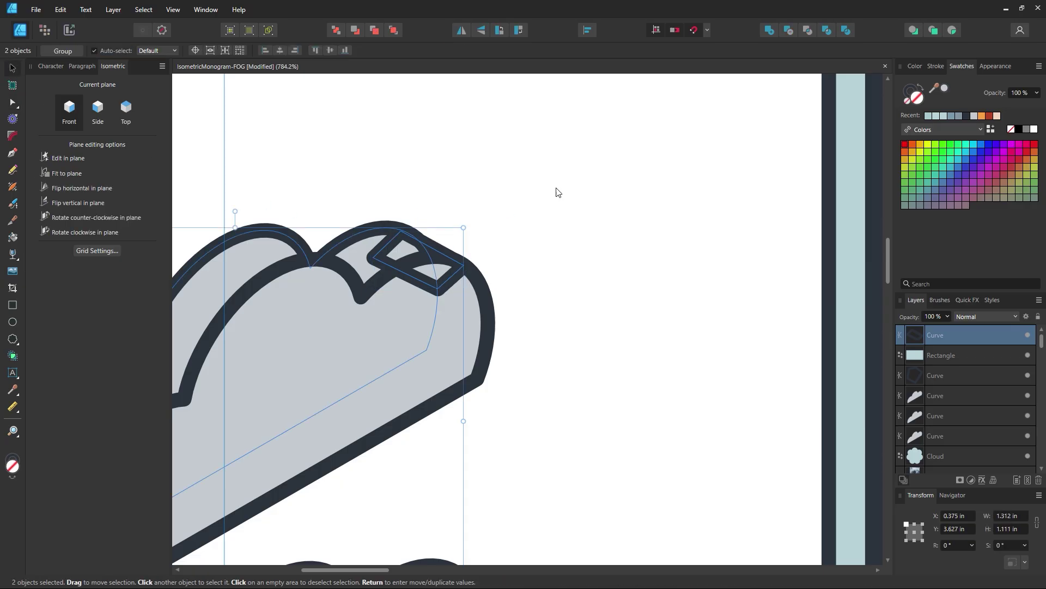
left_click(767, 32)
left_click(575, 234)
Delete the lower cloud pair with its corner shape and the extruded cloud above it, keeping the original pair beside the F.
key("z")
left_click(421, 321, "alt")
left_click(420, 321, "alt")
left_click(420, 322, "alt")
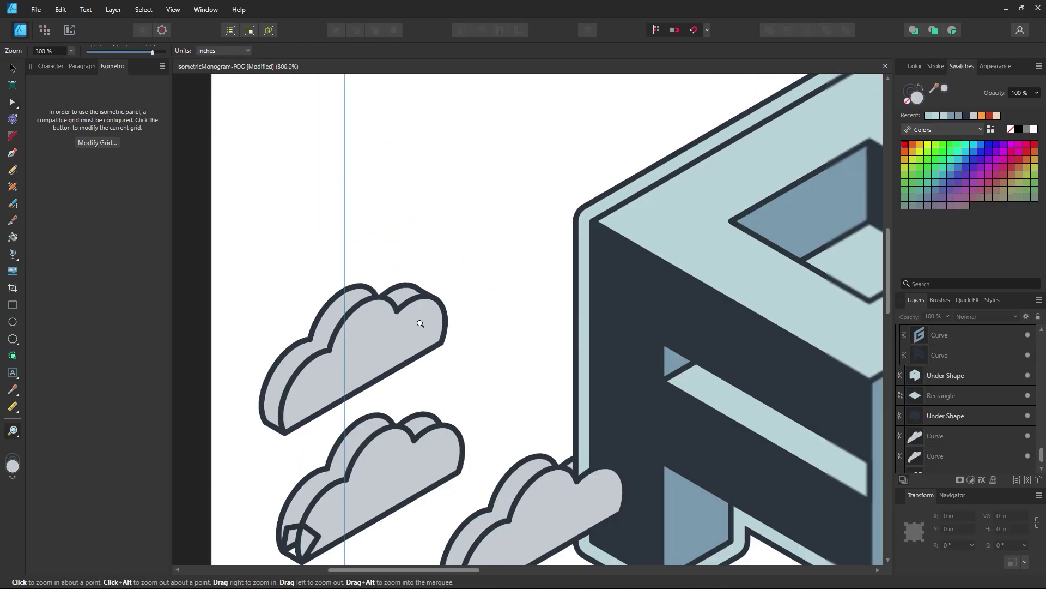
left_click_drag(427, 350, 491, 258)
left_click(491, 262, "alt")
left_click(492, 265, "alt")
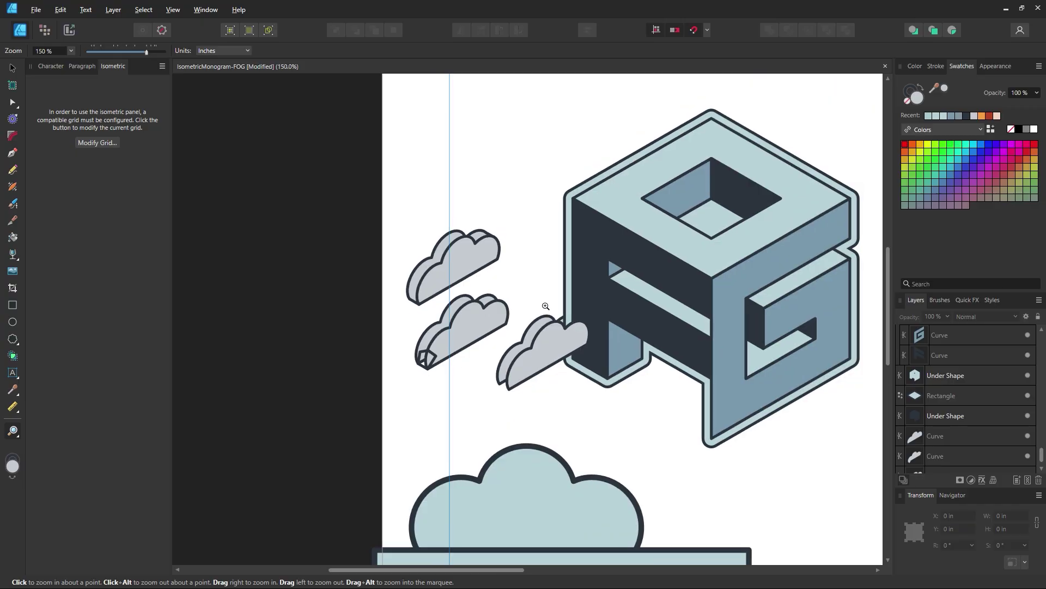
left_click(546, 306, "alt")
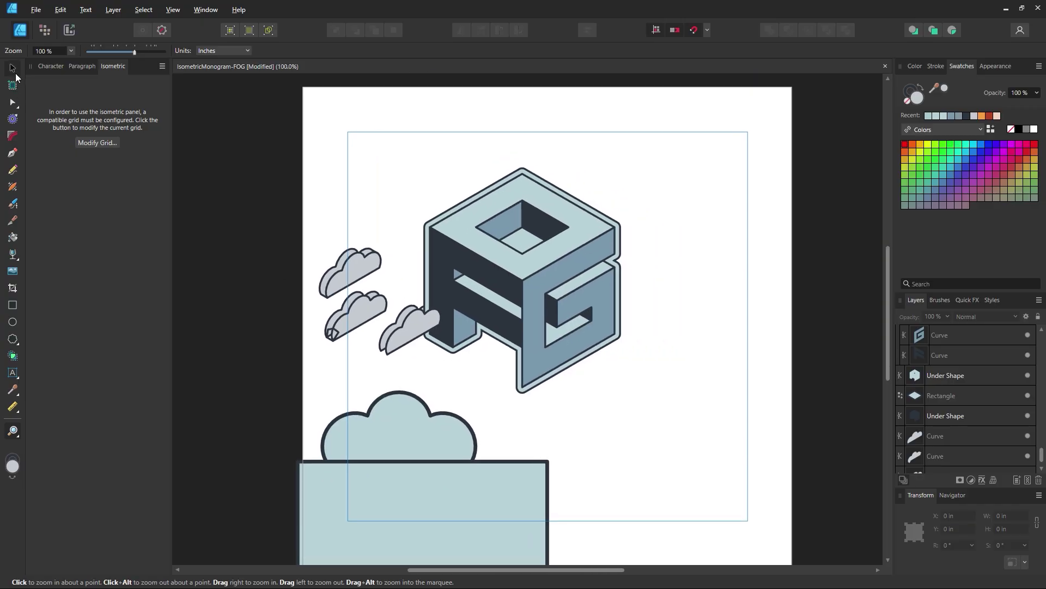
left_click(13, 68)
left_click(358, 312)
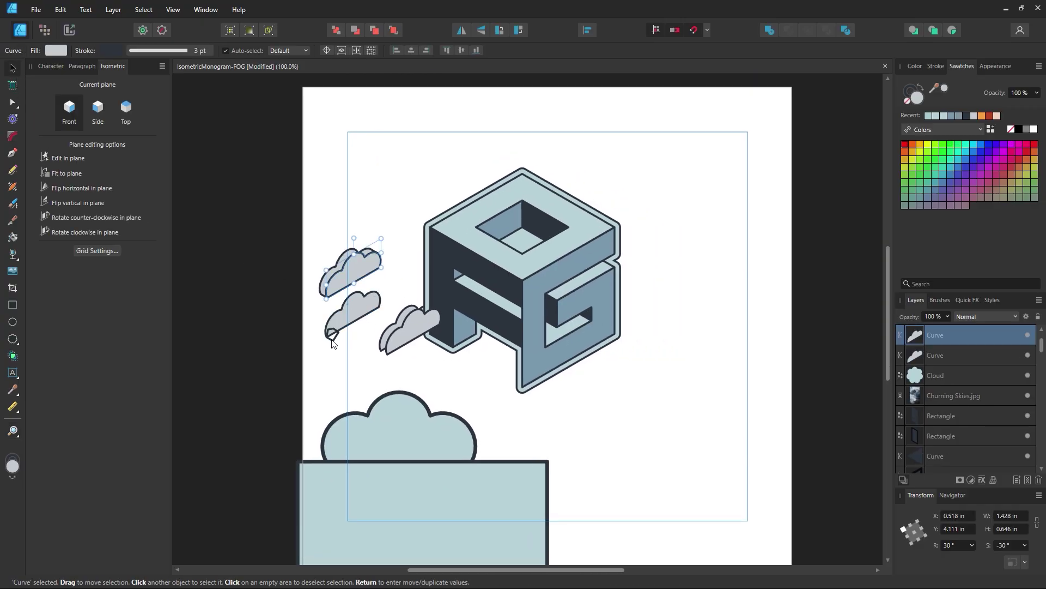
key("Delete")
left_click(390, 298)
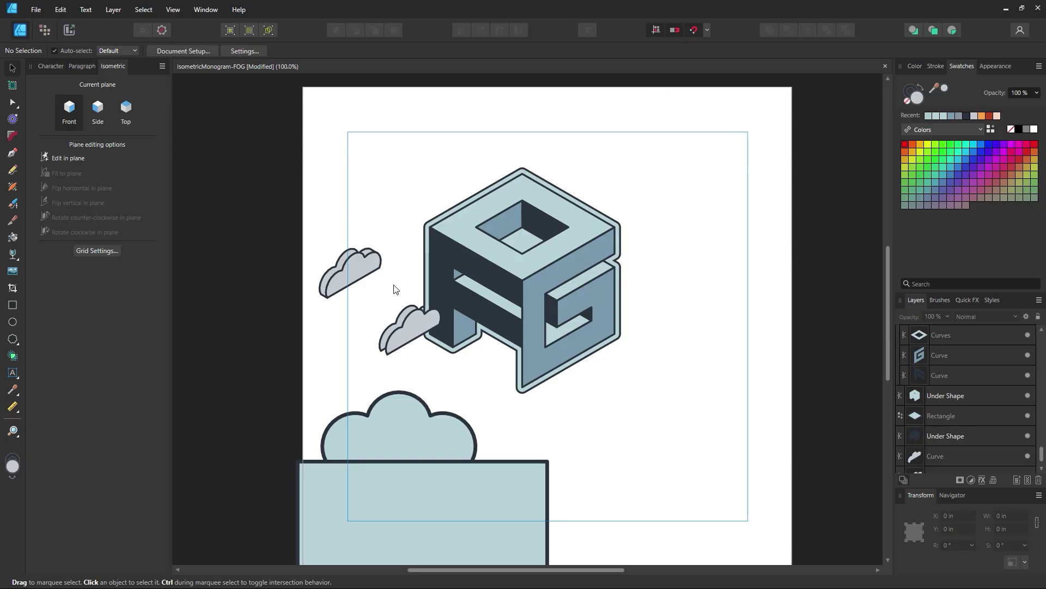
left_click_drag(416, 226, 288, 332)
key("Delete")
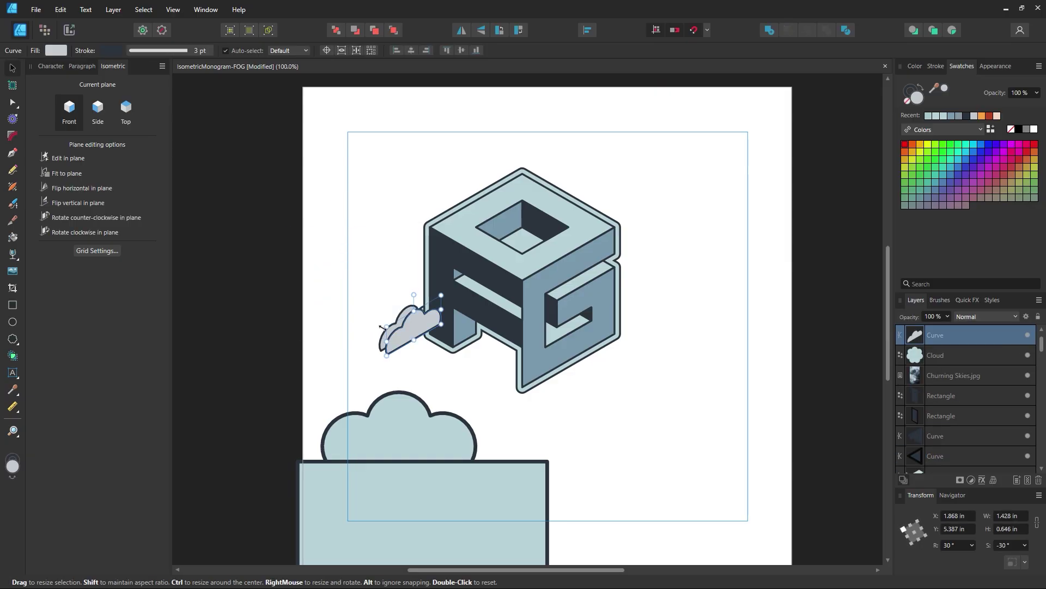
Delete the rear cloud of the remaining pair, leaving the single front cloud overlapping the F.
left_click(375, 342)
left_click(384, 341)
key("Delete")
left_click(434, 378)
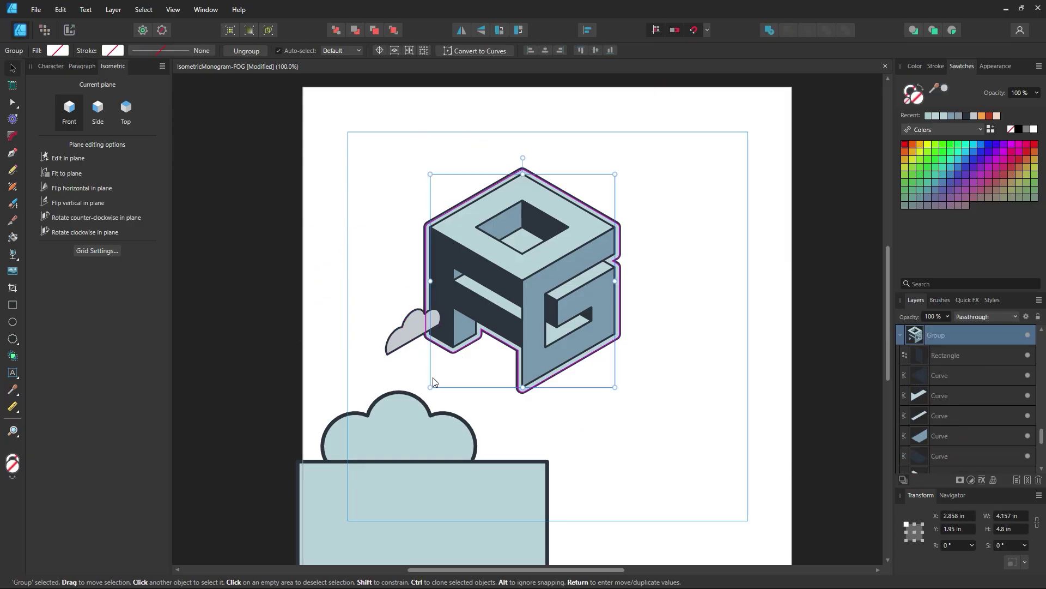
Place a large and a small copy of the cloud at the monogram's upper-right corner and another small copy at its upper-left edge.
left_click_drag(533, 408, 439, 394)
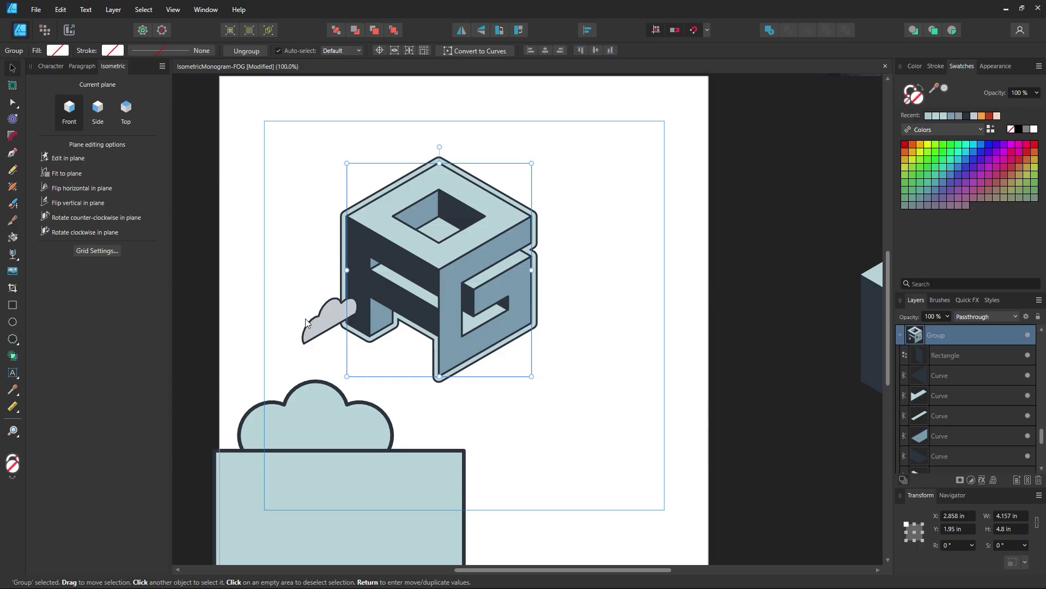
left_click(308, 335)
mouse_move(314, 329)
left_mouse_down()
mouse_move(493, 210)
mouse_move(516, 206)
mouse_move(326, 191)
mouse_move(348, 178)
mouse_move(333, 175)
mouse_move(559, 189)
mouse_move(381, 181)
left_mouse_up()
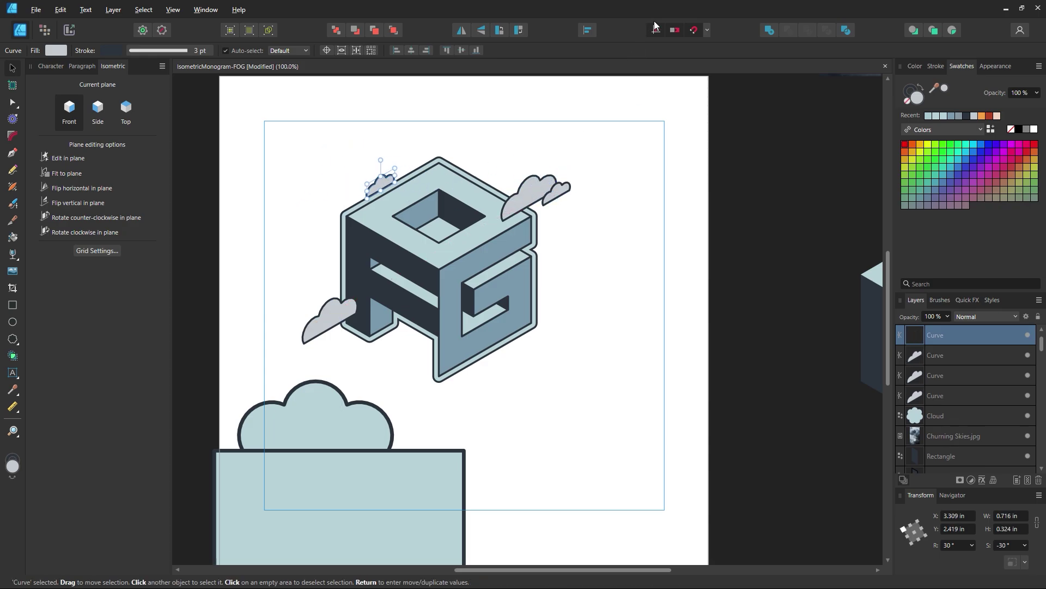
Turn off Force Pixel Alignment, arrange two small clouds beyond the monogram's upper-left side, and add one over the lower-left cloud.
left_click(657, 32)
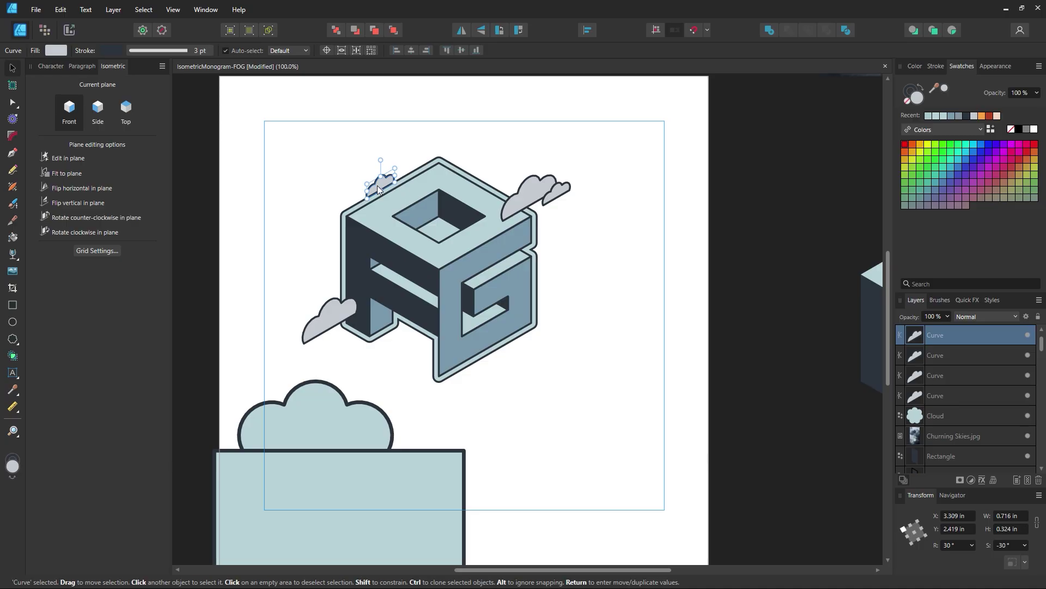
mouse_move(320, 333)
left_mouse_down()
mouse_move(296, 268)
mouse_move(333, 202)
mouse_move(316, 196)
mouse_move(335, 175)
mouse_move(329, 190)
left_mouse_up()
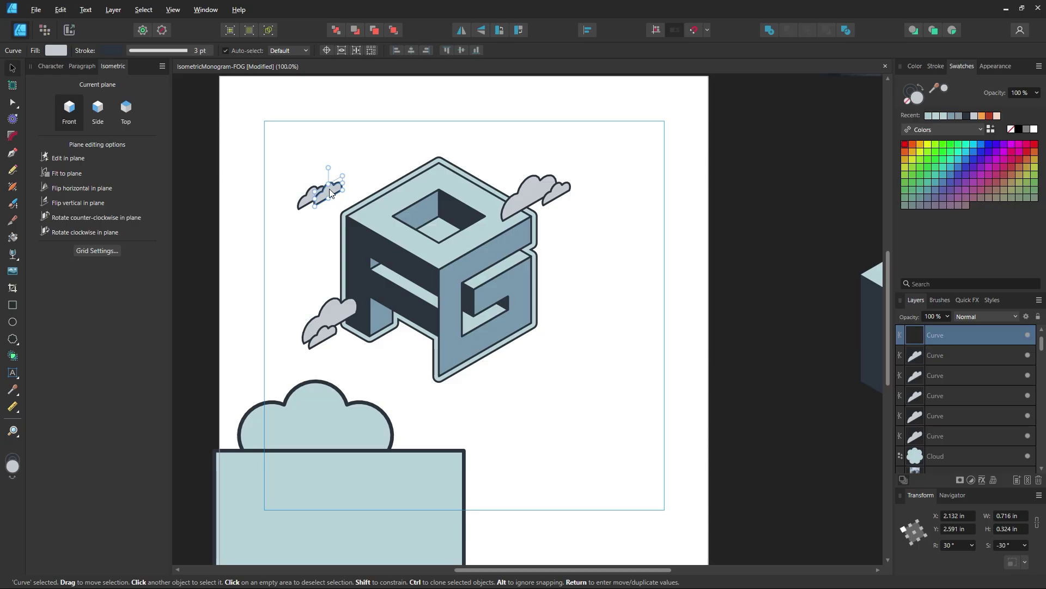
Duplicate the large lower-left cloud into the empty area to the right of the G and clear the selection.
left_click_drag(349, 312, 599, 332)
right_click(598, 331)
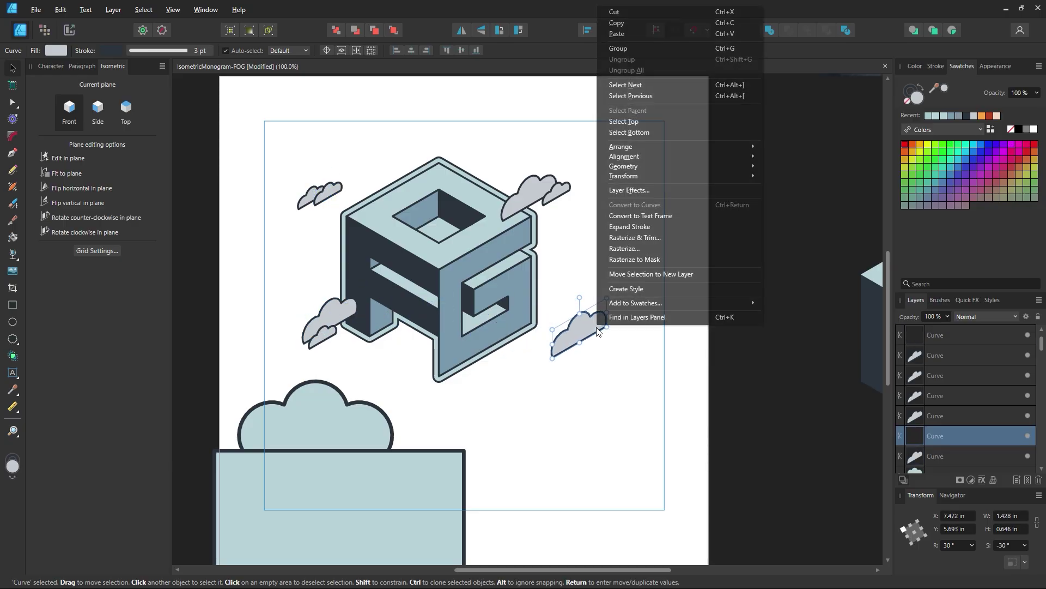
left_click(607, 369)
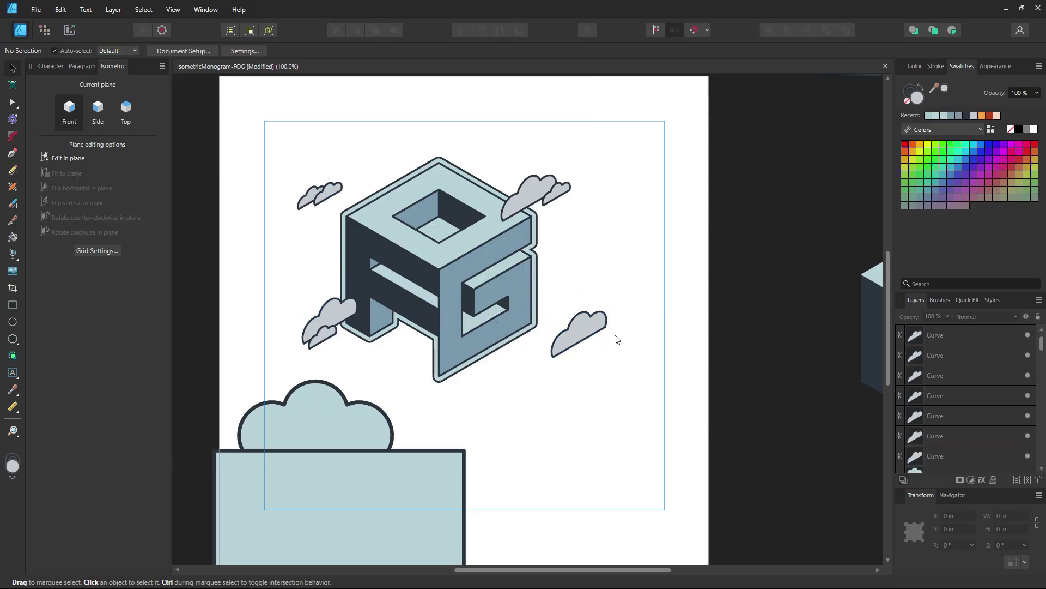
Move the large cloud at the lower right closer to the G and clear the selection.
left_click(594, 330)
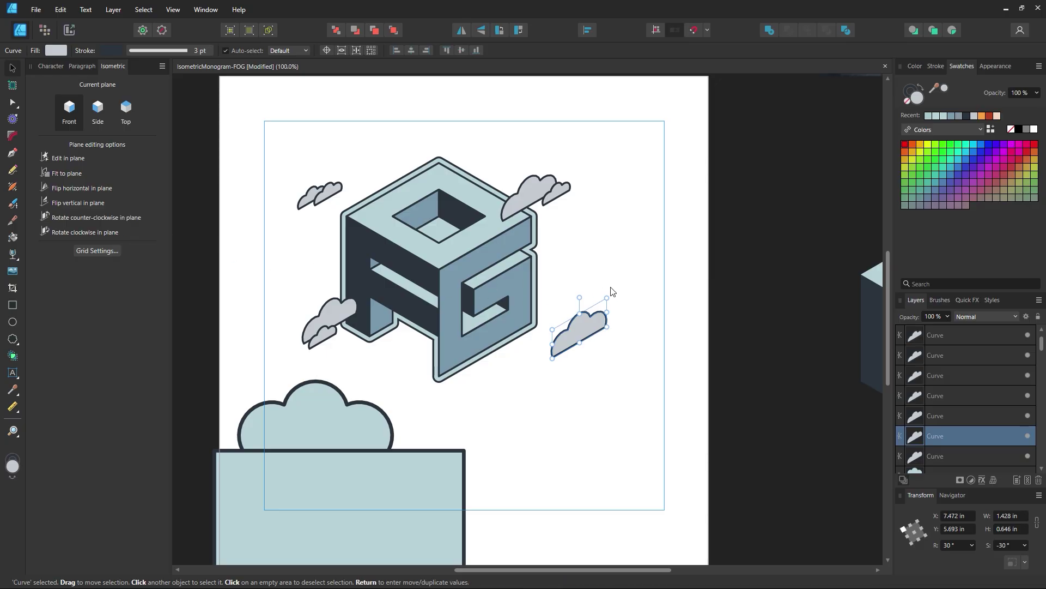
mouse_move(589, 326)
left_mouse_down()
mouse_move(558, 289)
mouse_move(575, 277)
mouse_move(533, 337)
mouse_move(505, 341)
mouse_move(557, 311)
mouse_move(556, 285)
mouse_move(579, 298)
mouse_move(569, 326)
left_mouse_up()
left_click(649, 355)
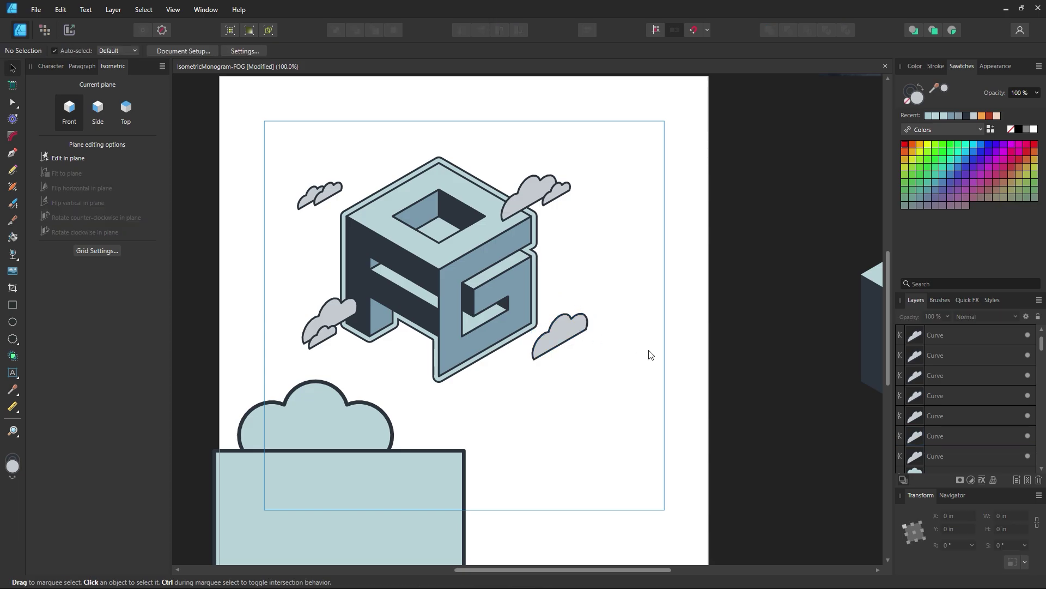
Move the flat source cloud and its cutting rectangle together off the artboard to the empty canvas on the right.
scroll(509, 374, "down", 3)
left_click(291, 374)
left_click(295, 427, "shift")
left_click_drag(295, 426, 896, 506)
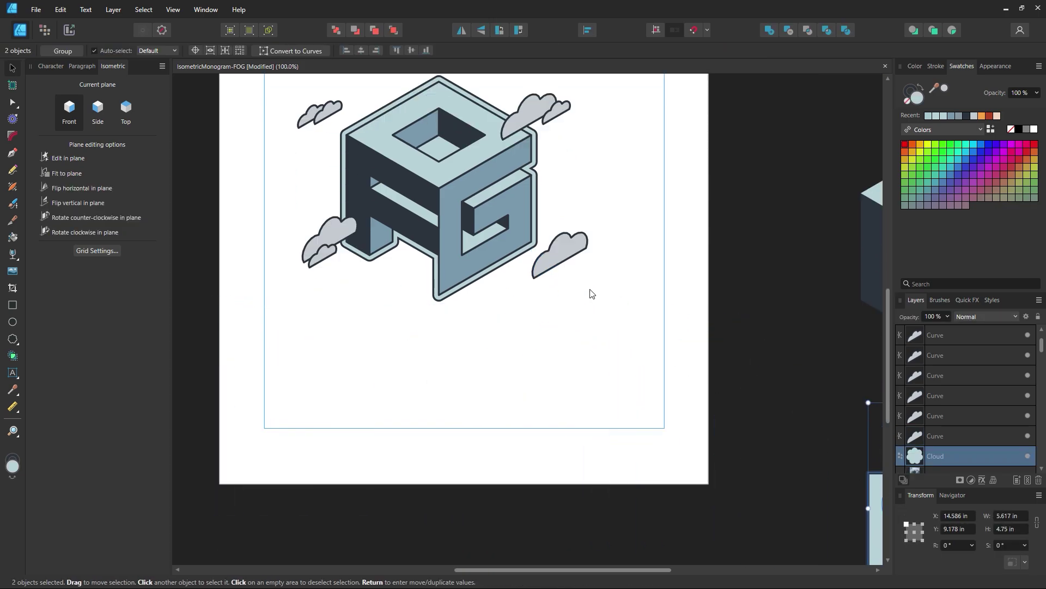
Place copies of the small cloud overlapping the large lower-right cloud's left end, just above that cloud, and above the monogram's upper-left edge.
left_click_drag(588, 293, 576, 375)
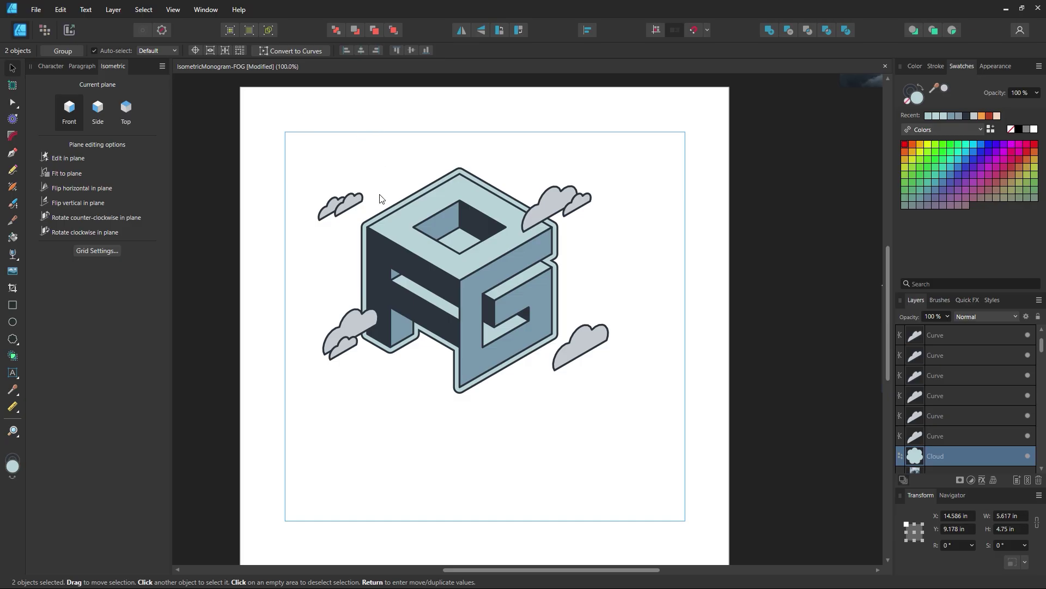
left_click(353, 217)
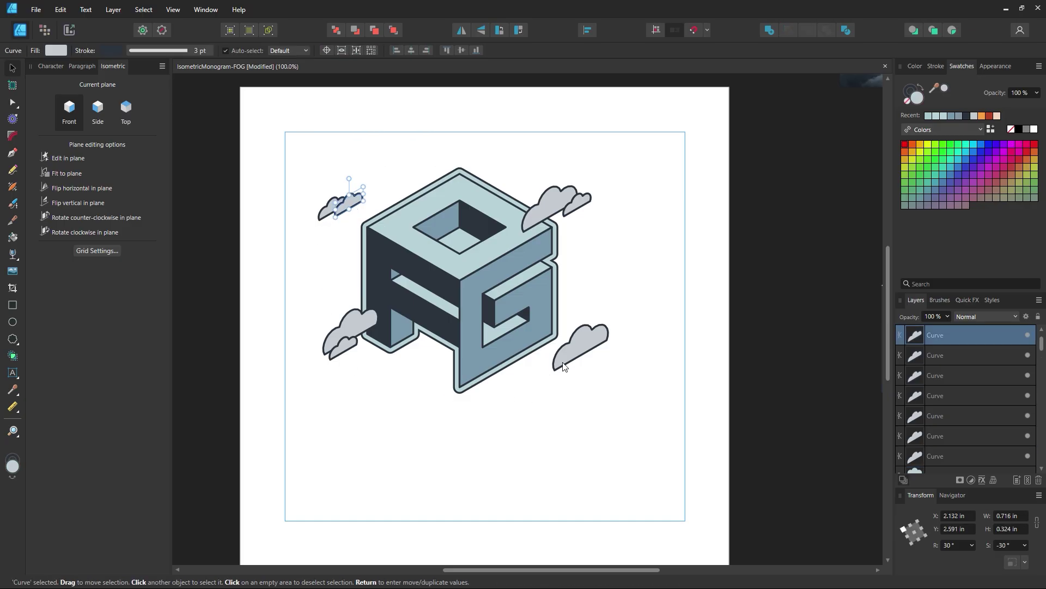
left_click_drag(339, 204, 555, 362)
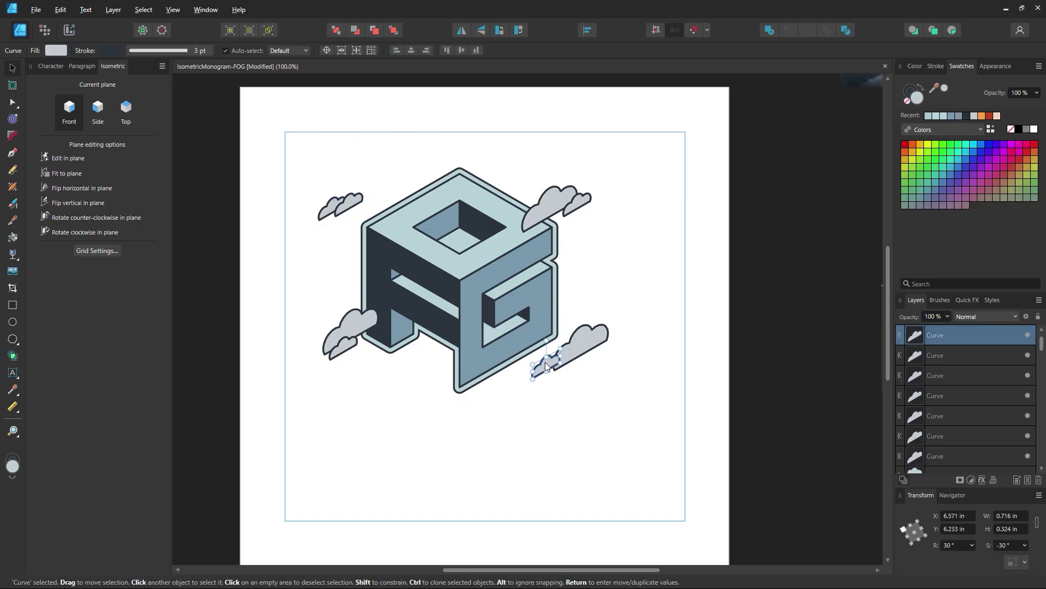
left_click(634, 365)
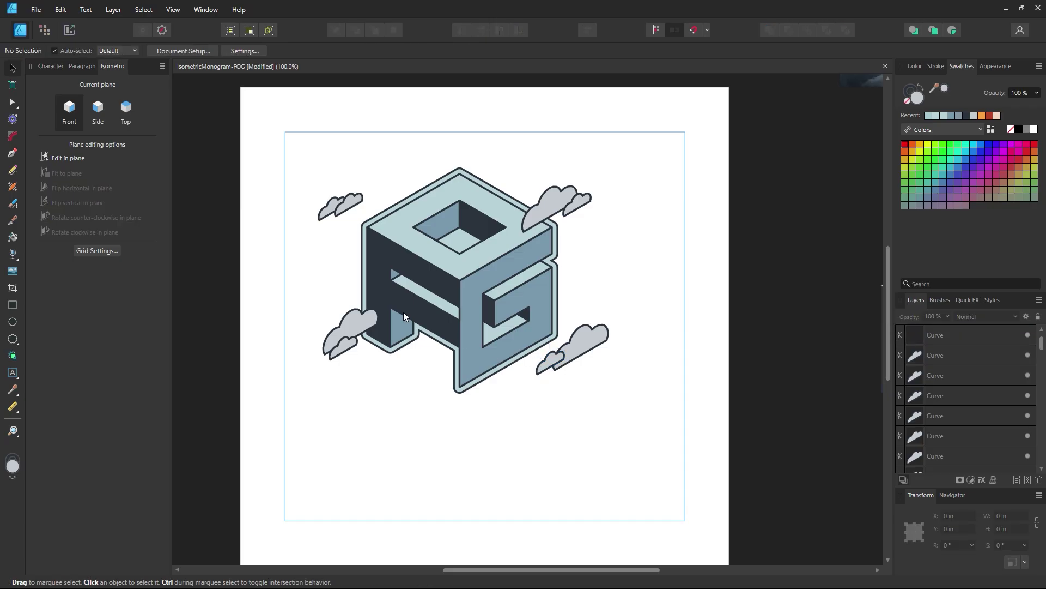
left_click(368, 194)
mouse_move(369, 195)
left_mouse_down()
mouse_move(414, 159)
mouse_move(602, 260)
mouse_move(618, 301)
left_mouse_up()
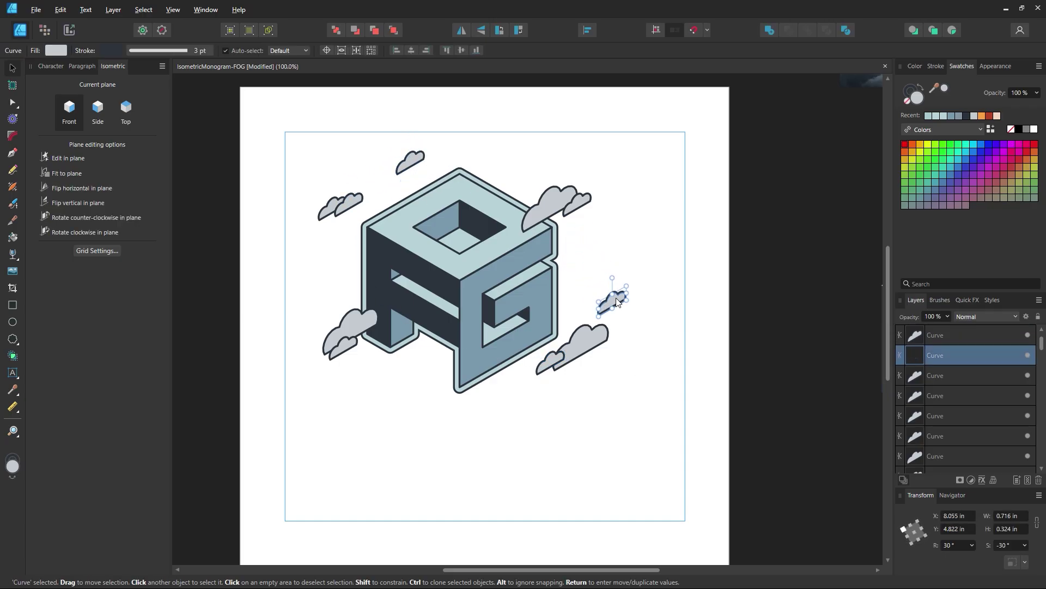
left_click(598, 297)
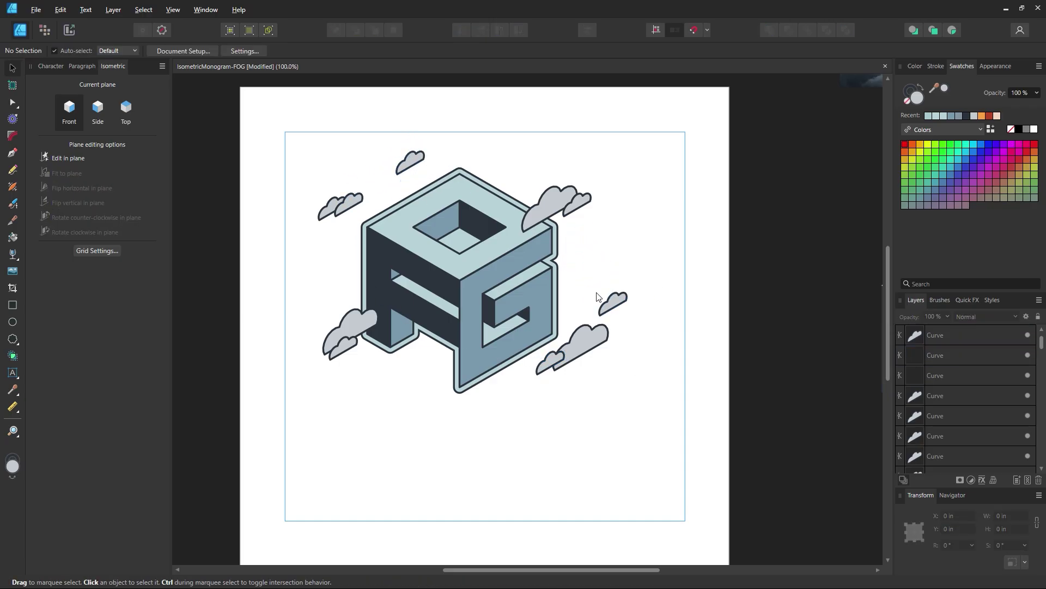
Turn off the page margins in the document setup.
left_click(198, 50)
left_click(522, 266)
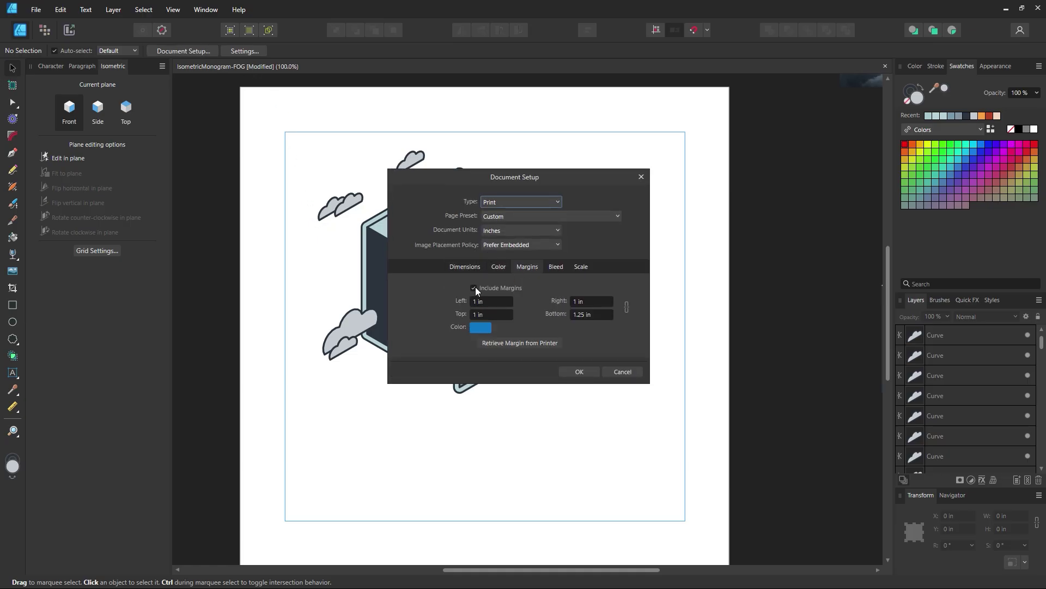
left_click(579, 371)
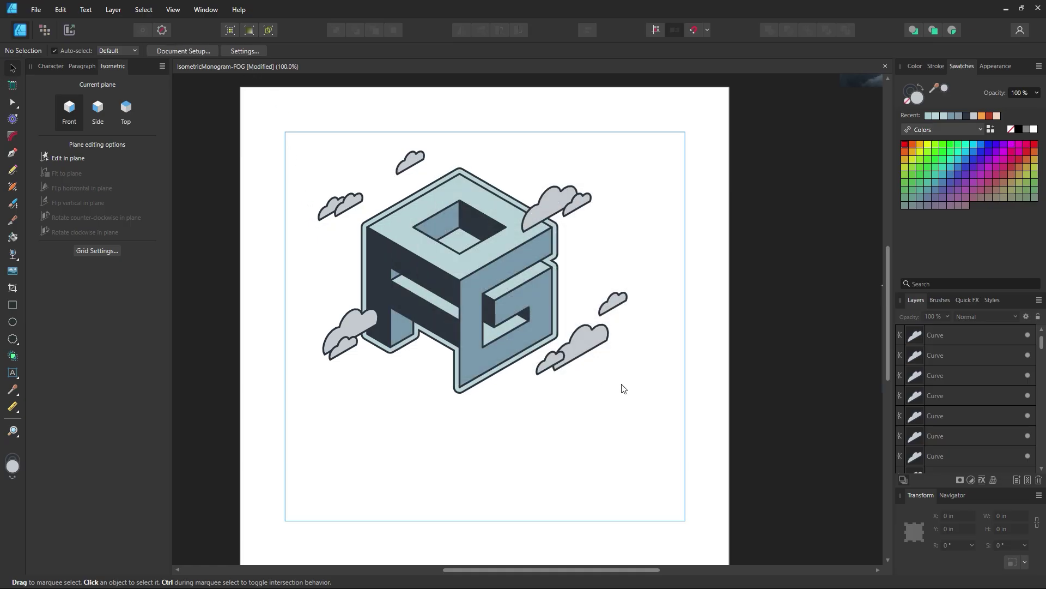
Lighten the fill of the large lower-left and upper-right clouds and the outermost small upper-left cloud to about #DDE7EF.
left_click_drag(480, 283, 508, 285)
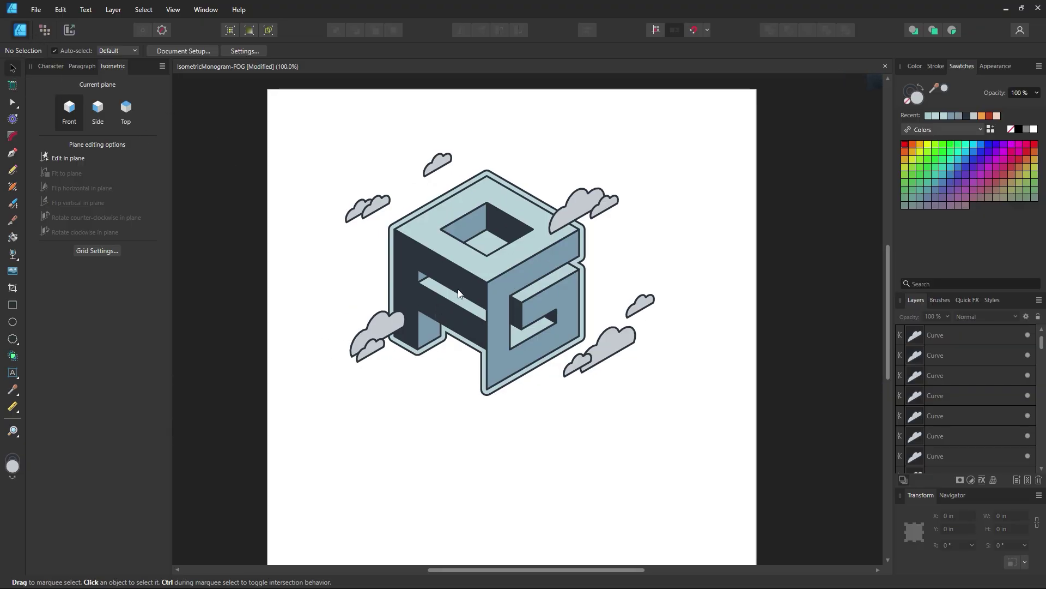
left_click(377, 331)
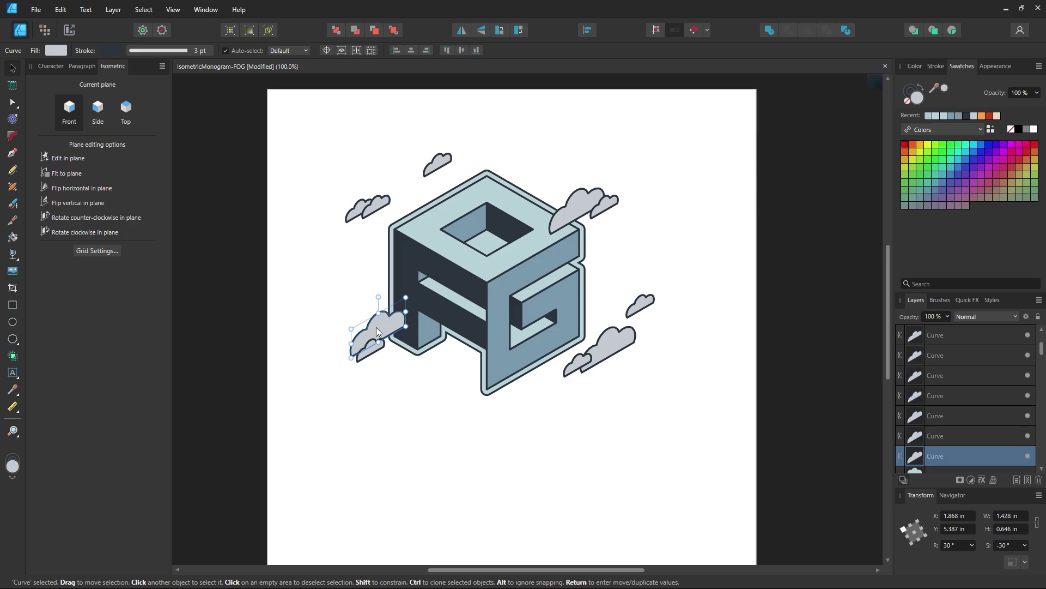
left_click(574, 203, "shift")
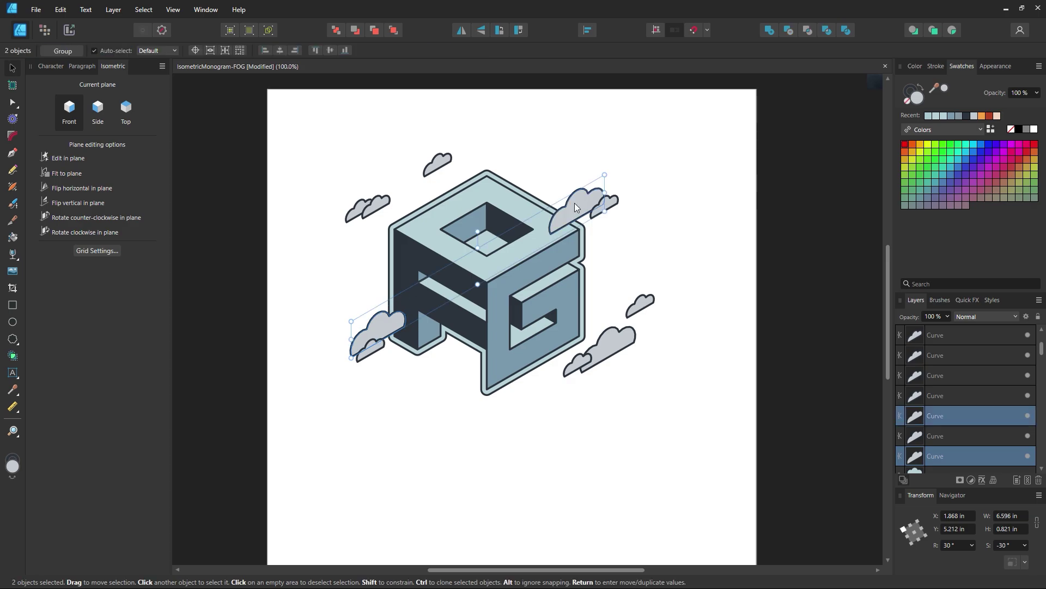
left_click(359, 204, "shift")
double_click(919, 100)
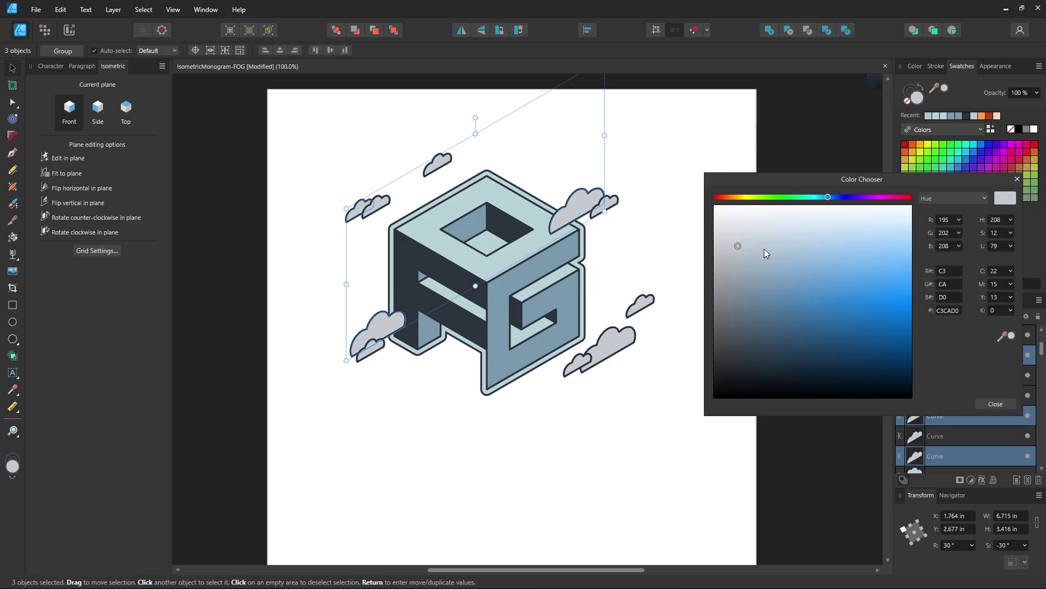
left_click_drag(756, 238, 785, 225)
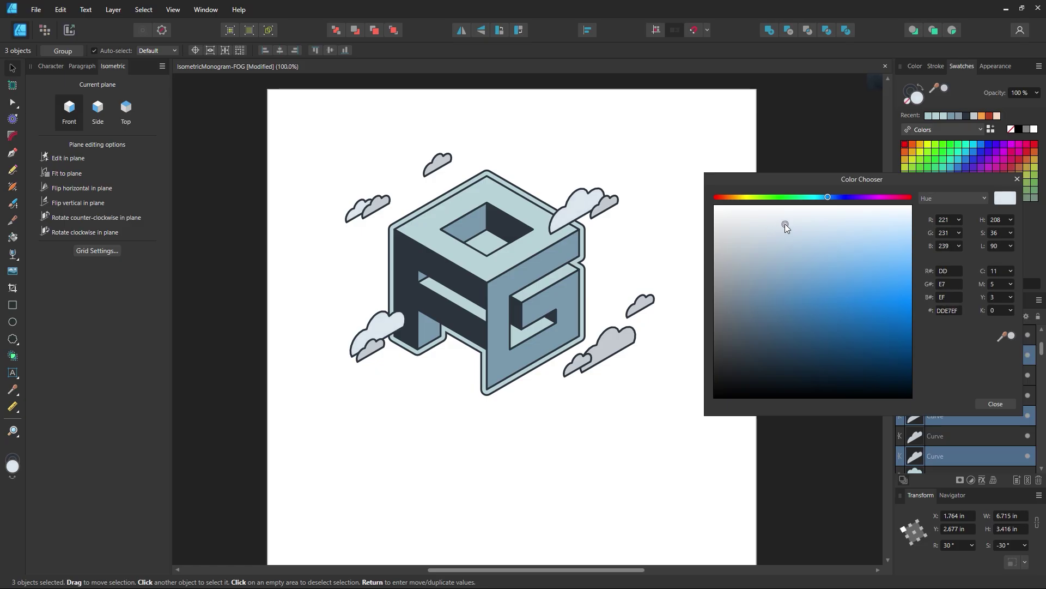
left_click(996, 403)
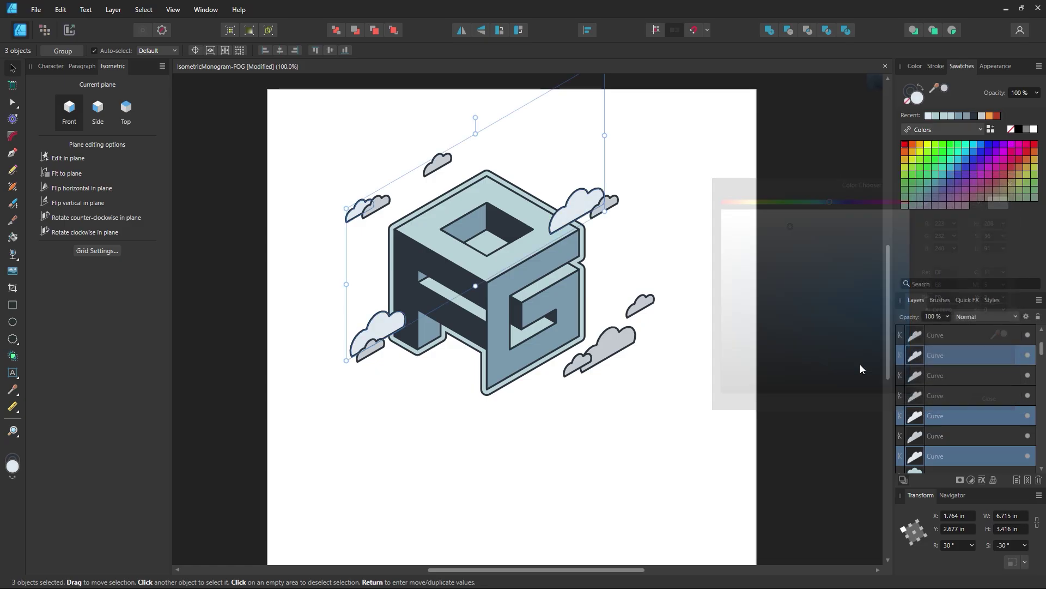
Apply the same pale blue-grey fill to the large cloud at the lower right and clear the selection.
left_click(606, 337)
left_click(928, 117)
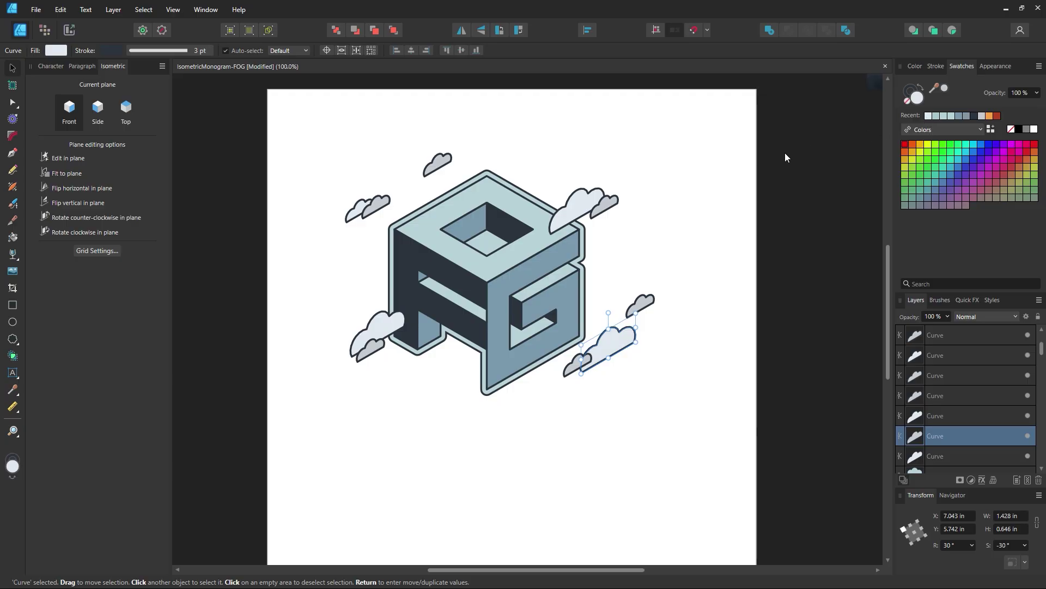
left_click(763, 151)
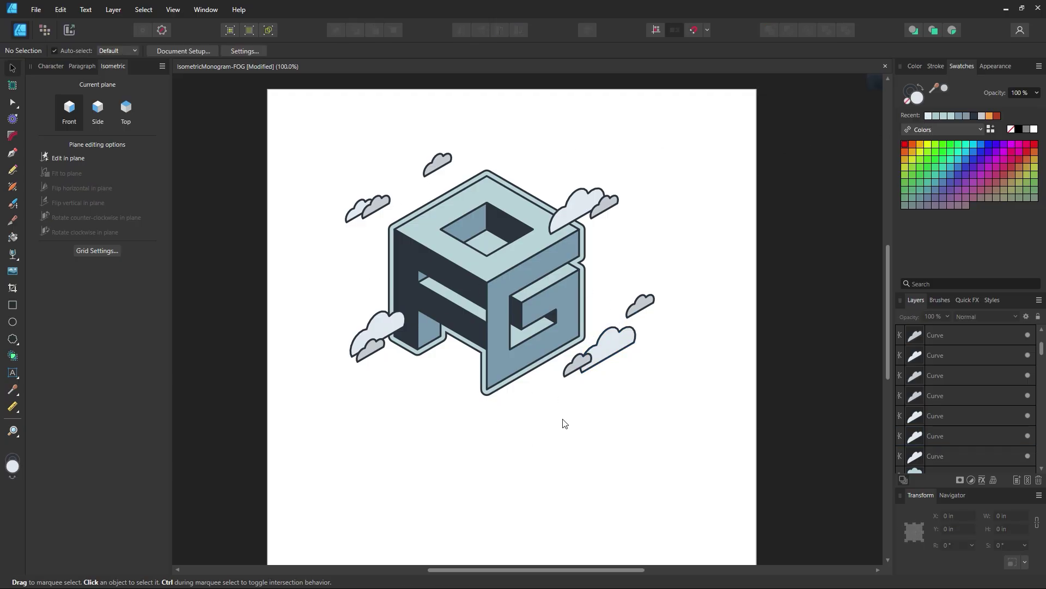
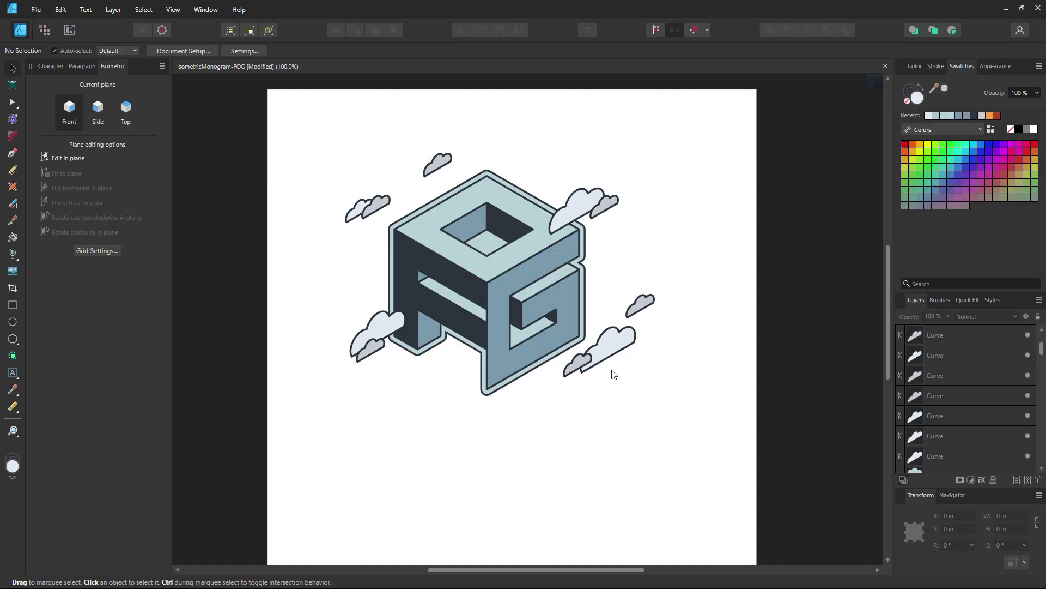
Review the composition of the monogram and surrounding clouds on the whole artboard.
key("z")
left_click(559, 280, "alt")
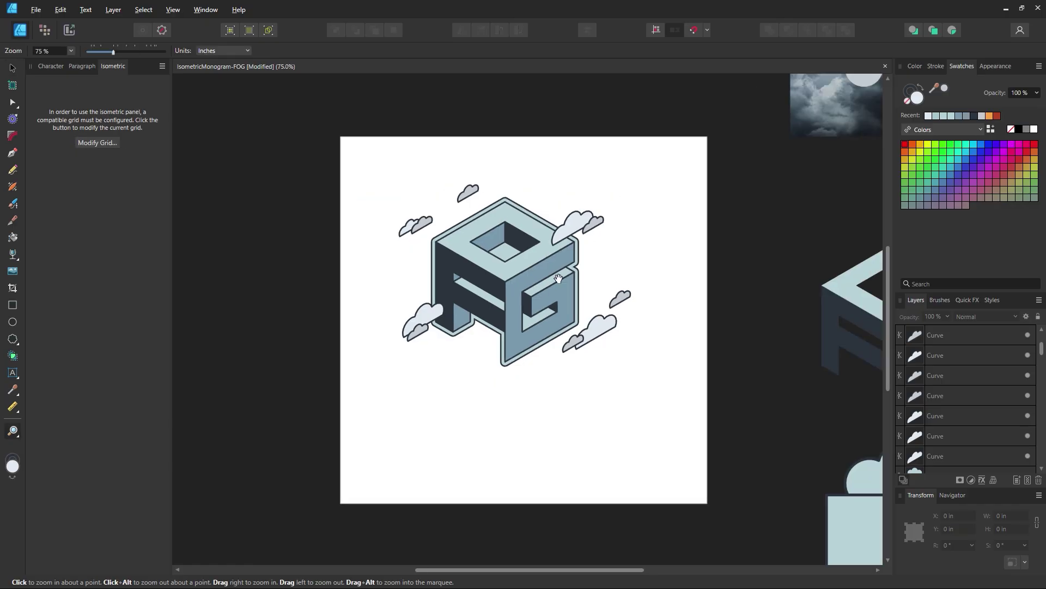
left_click_drag(558, 279, 547, 321)
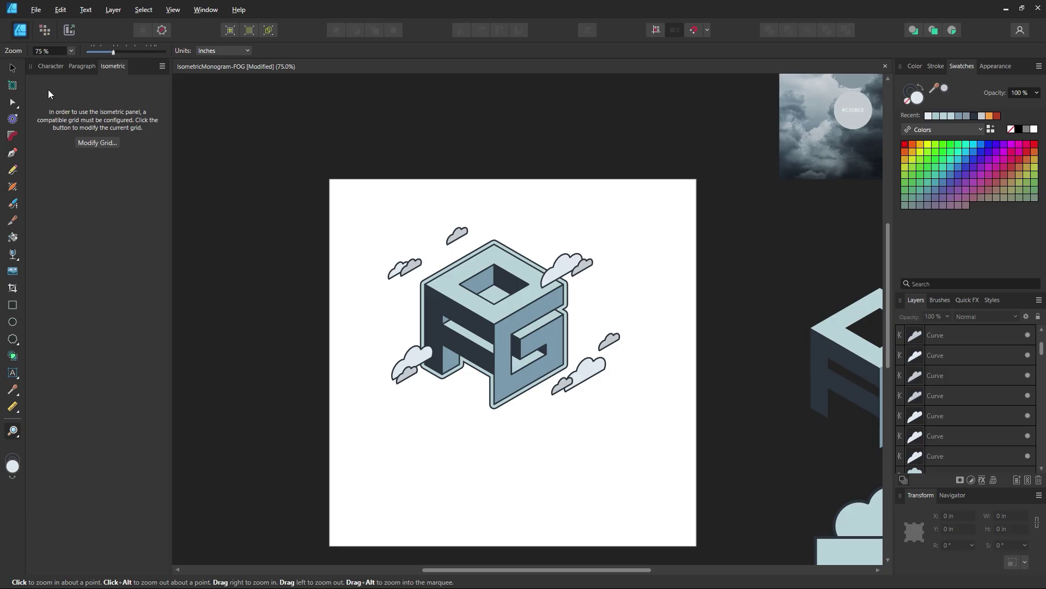
left_click(11, 70)
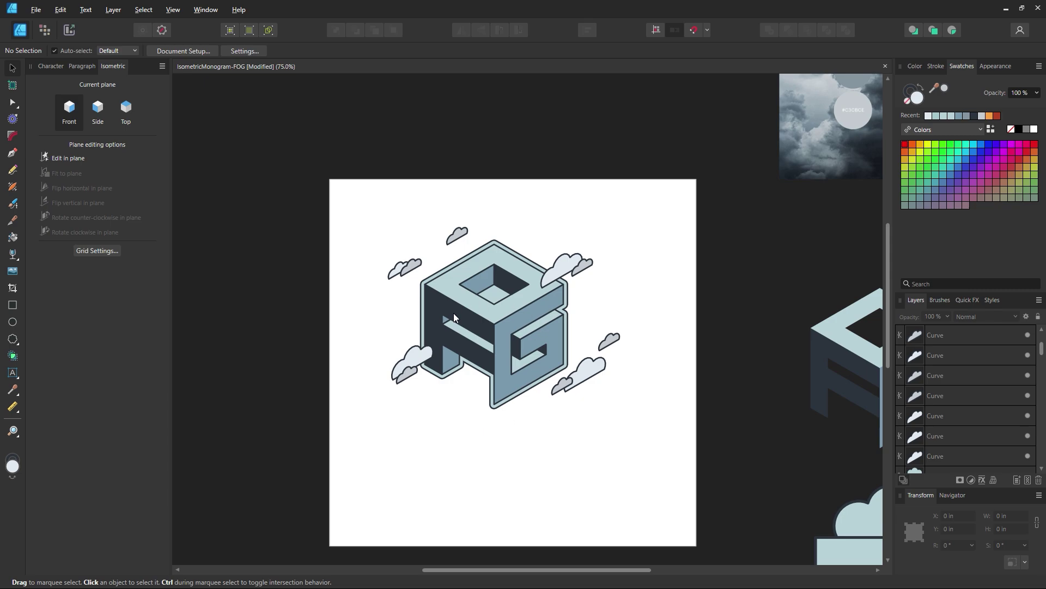
key("z")
left_click_drag(481, 327, 500, 327)
left_click(12, 68)
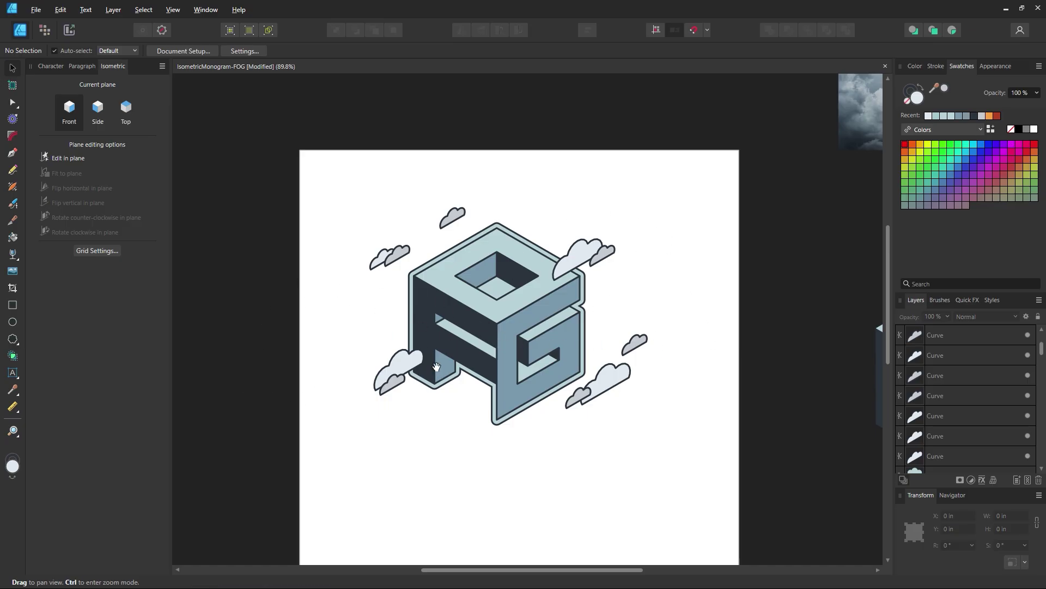
left_click_drag(473, 363, 486, 328)
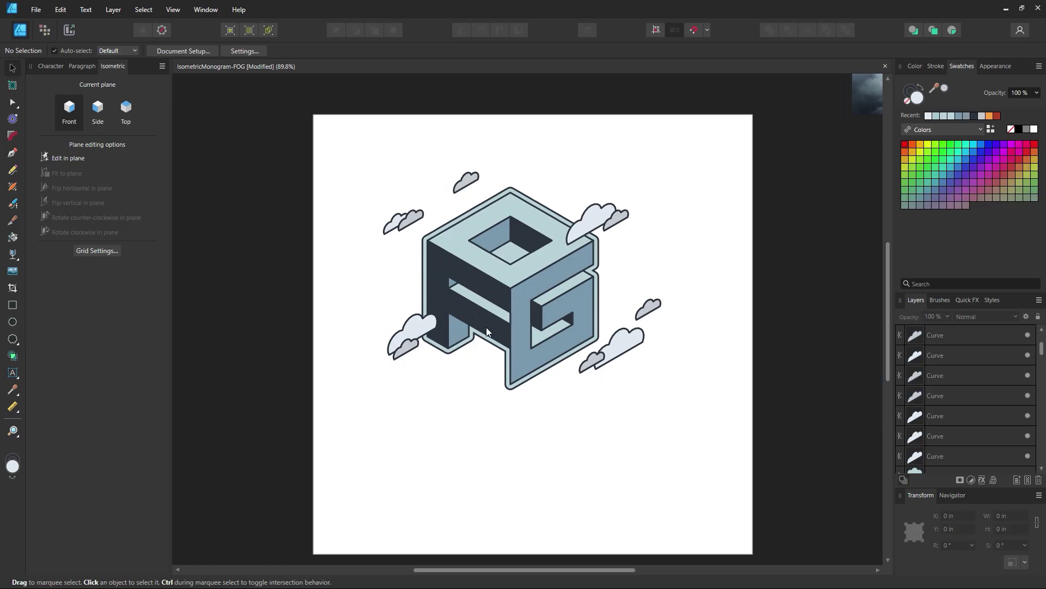
Try pulling the dark under shape out from behind the monogram to the right, and undo the move.
left_click(425, 233)
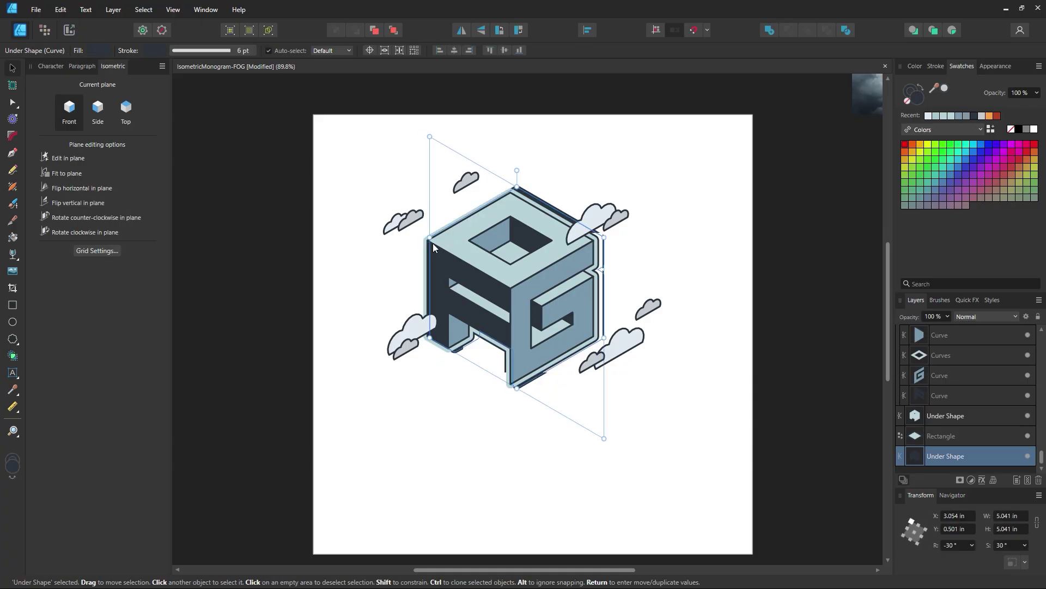
left_click_drag(433, 243, 671, 226)
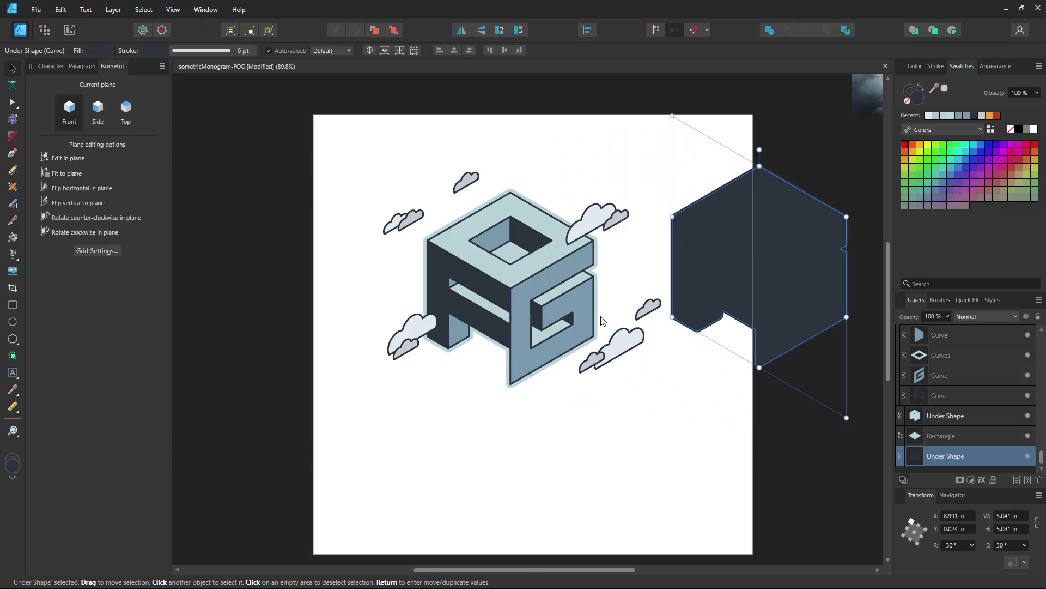
key("ctrl+z")
left_click(668, 421)
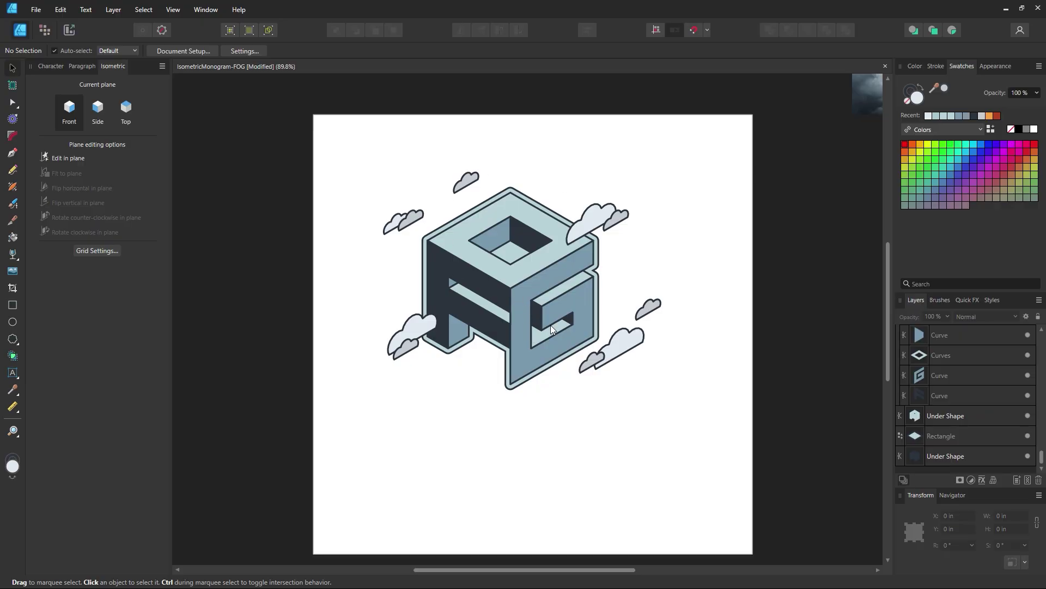
Draw a background rectangle 11 in wide and about 10.15 in high from the artboard's upper-left corner and swap its fill and stroke colours.
left_click(12, 305)
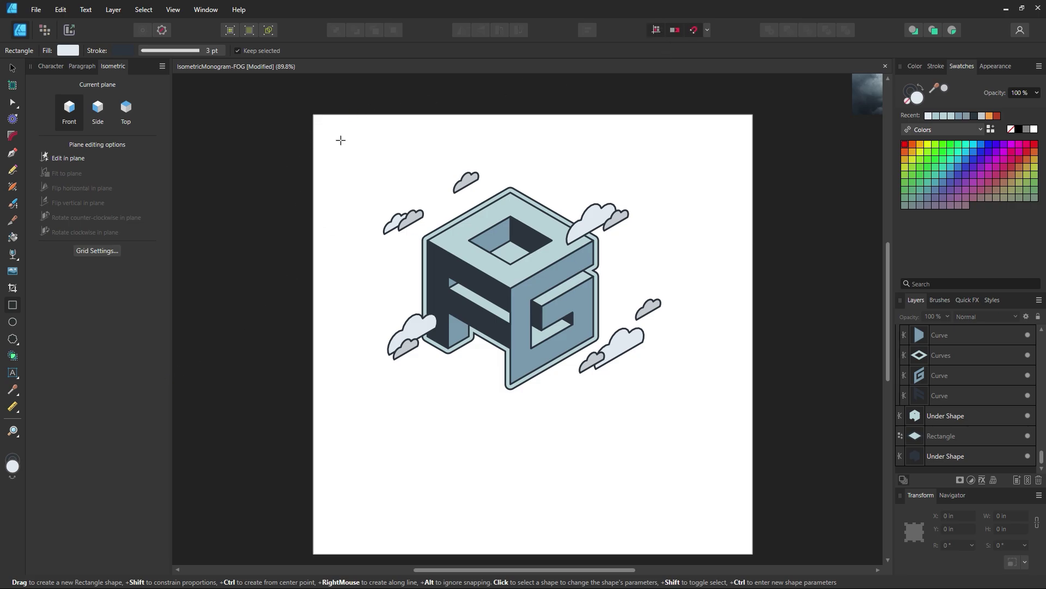
left_click_drag(315, 115, 753, 520)
left_click(13, 68)
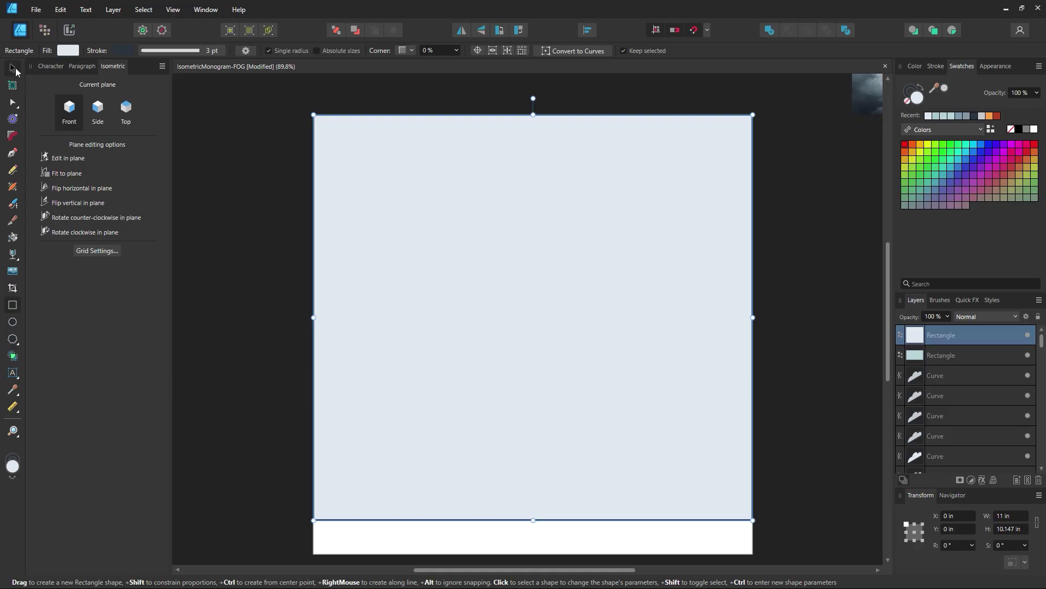
left_click(915, 93)
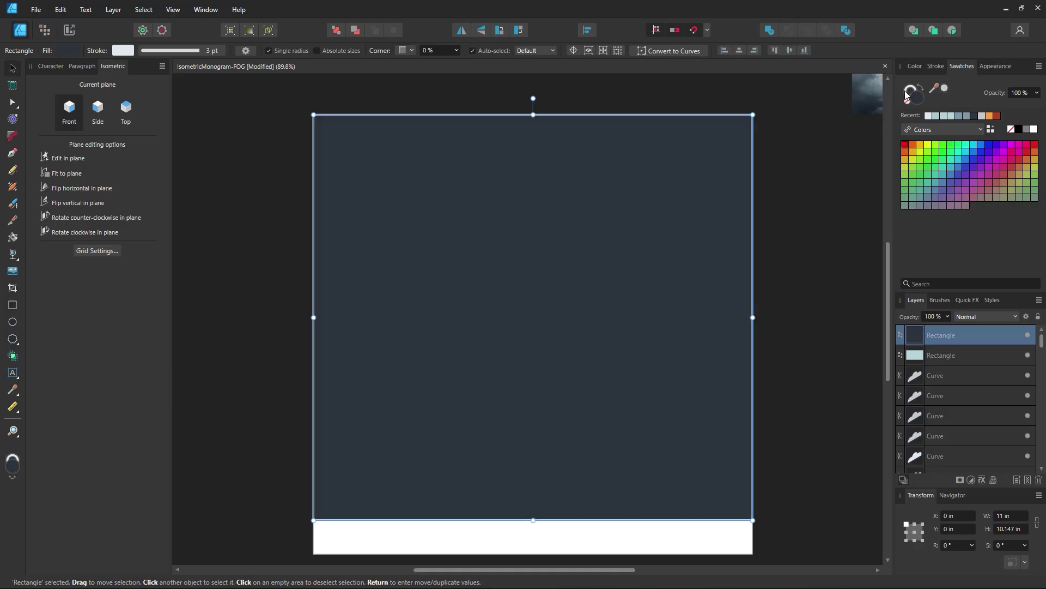
Remove the background rectangle's stroke and send it behind all the artwork.
left_click(906, 91)
left_click(907, 101)
left_click(921, 99)
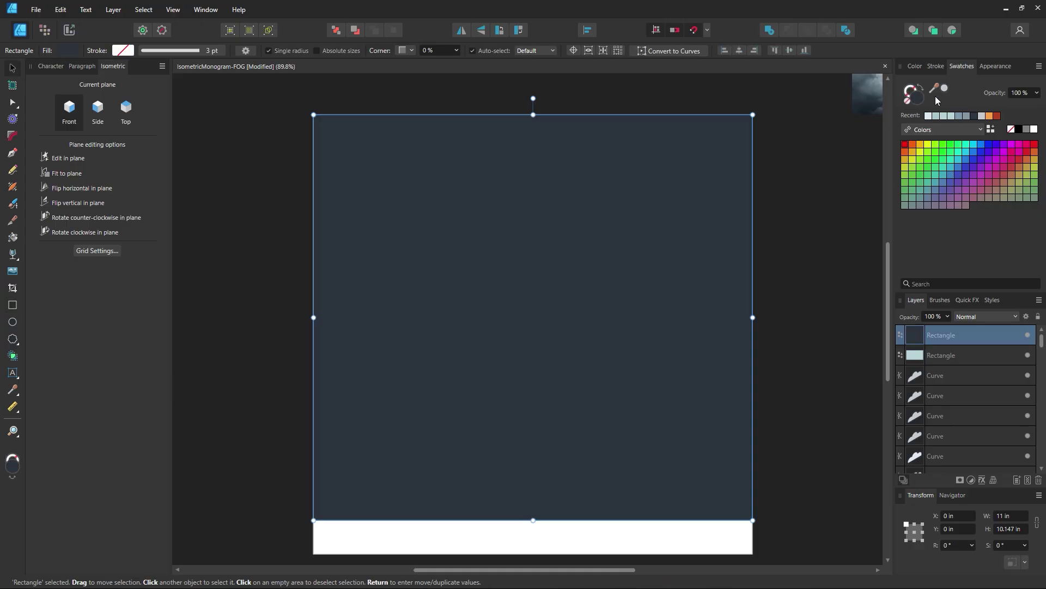
key("ctrl+shift+bracketleft")
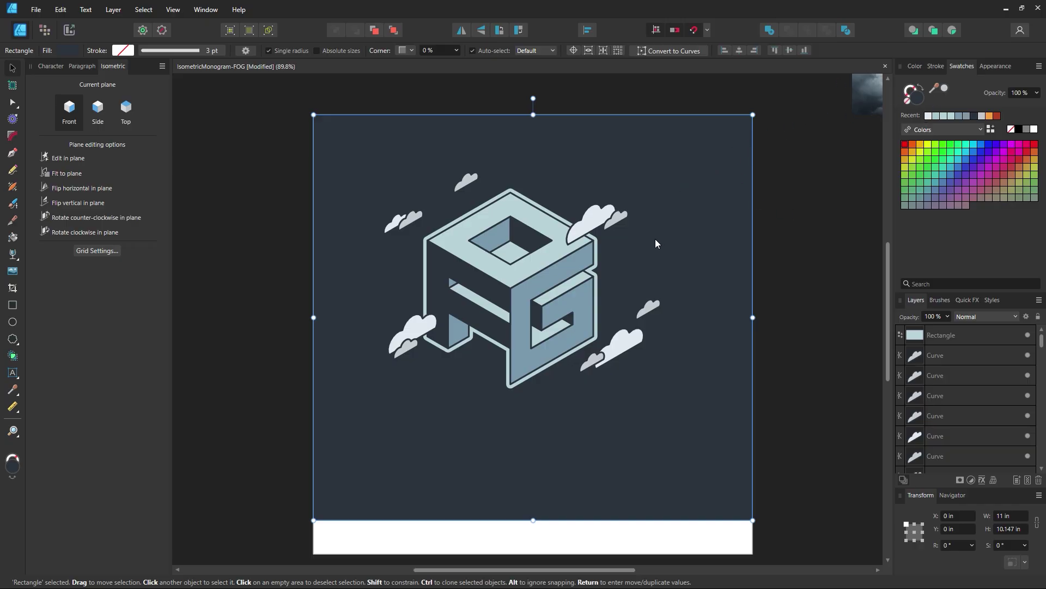
Try the monogram's light teal as the background rectangle's fill, and replace it with the pale blue-grey sampled from the large upper-right cloud.
key("i")
left_click(536, 267)
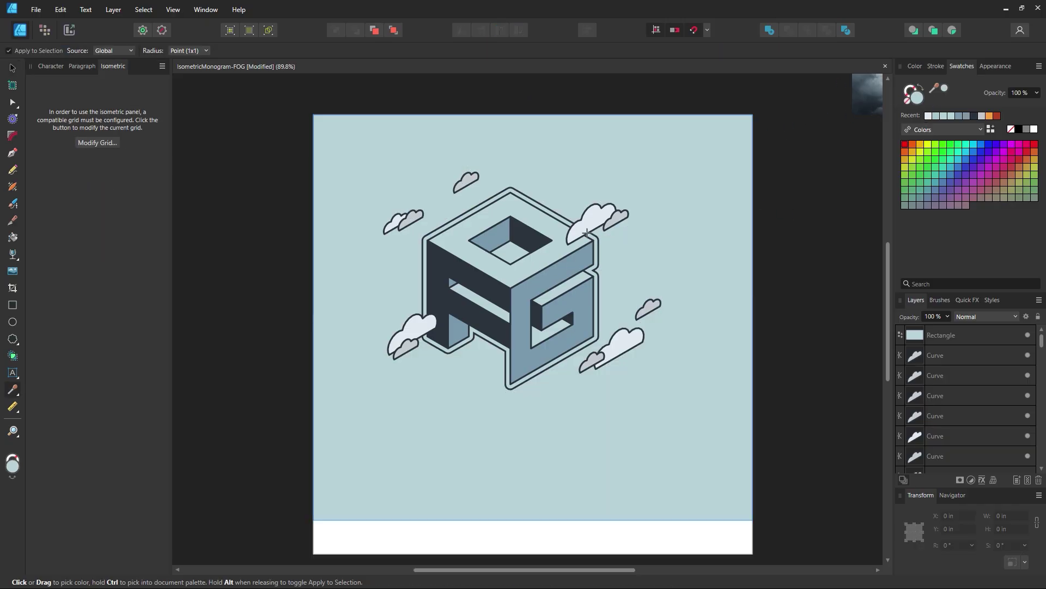
left_click(587, 233)
left_click(8, 71)
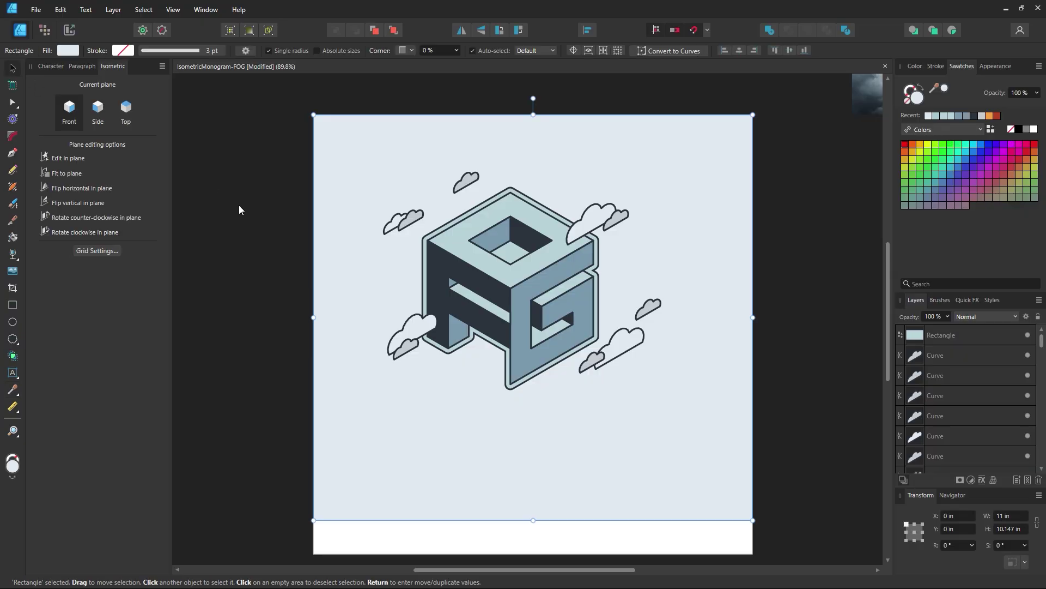
Extend the background rectangle's lower edge to the bottom of the artboard, making it 11 in high.
scroll(381, 327, "down", 2)
left_click_drag(533, 471, 538, 505)
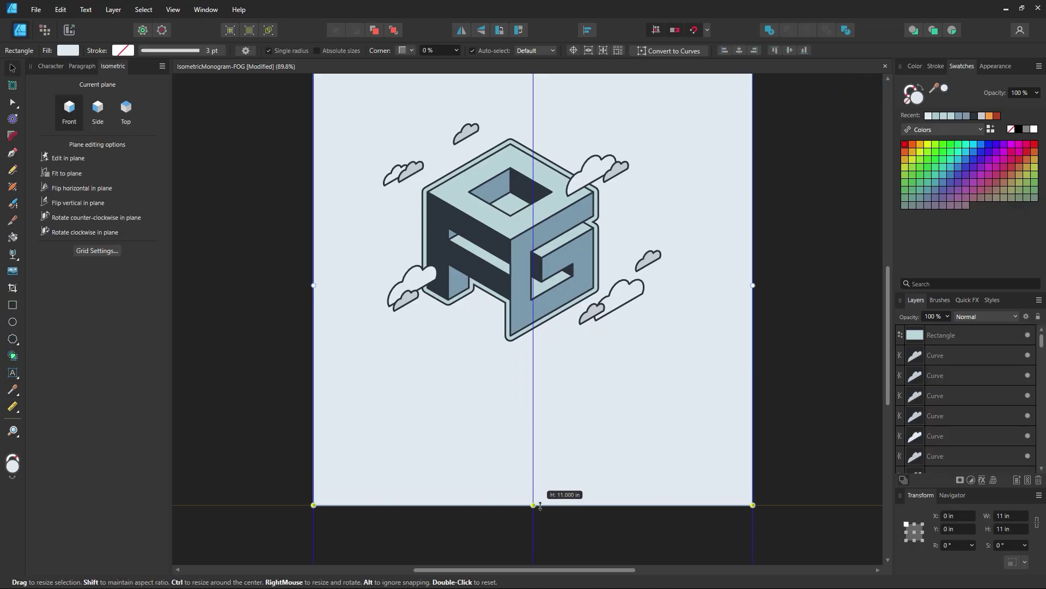
scroll(543, 486, "up", 3)
left_click(782, 372)
key("space")
left_click_drag(606, 374, 612, 349)
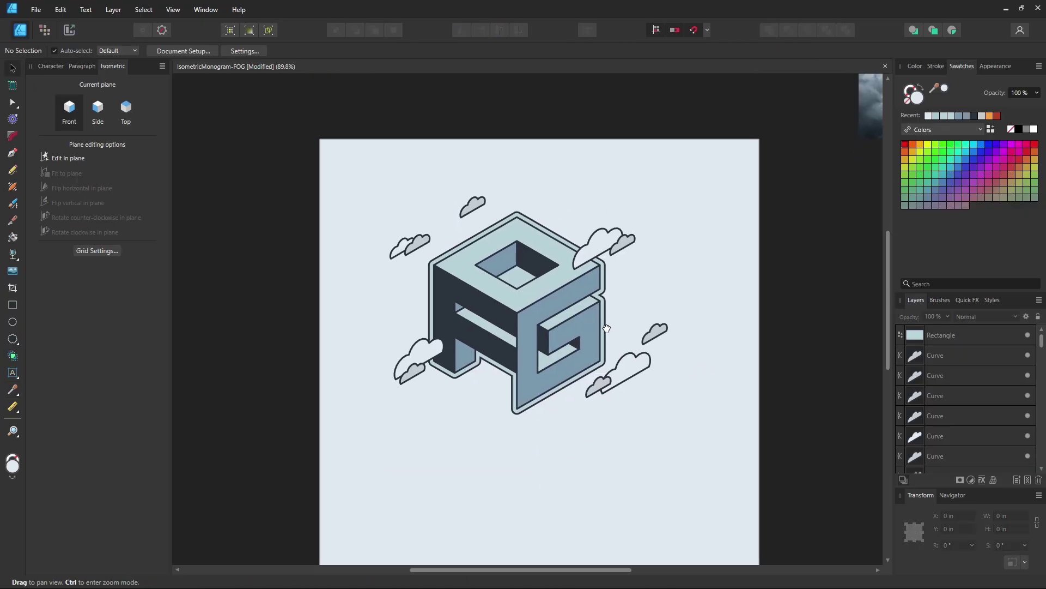
key("z")
mouse_move(572, 302)
left_mouse_down()
mouse_move(597, 313)
mouse_move(562, 299)
left_mouse_up()
key("space")
left_click(15, 71)
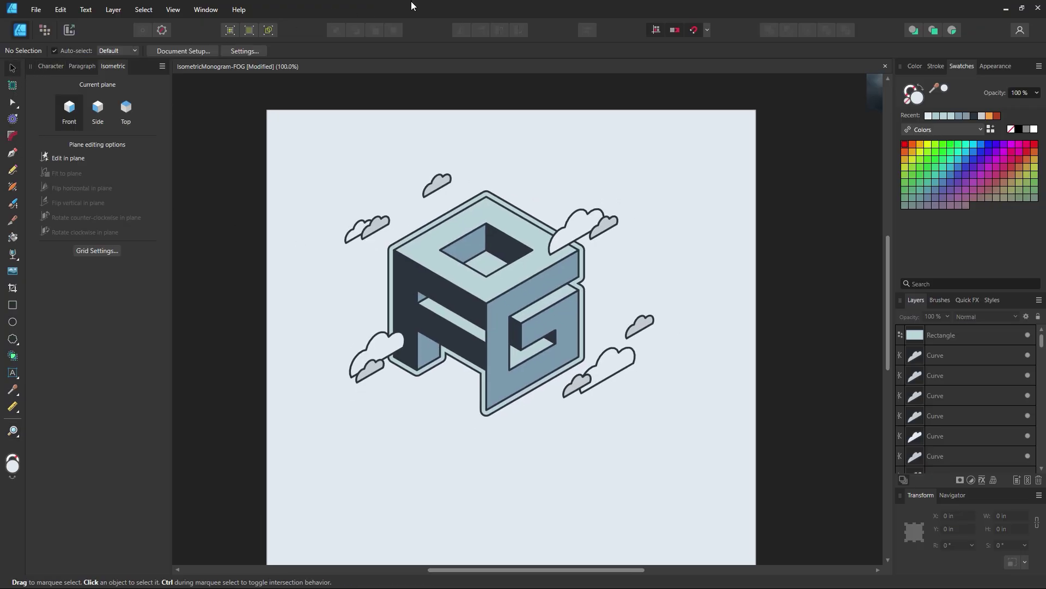
Try the light teal sampled from the monogram's top face as the background rectangle's fill.
left_click(634, 263)
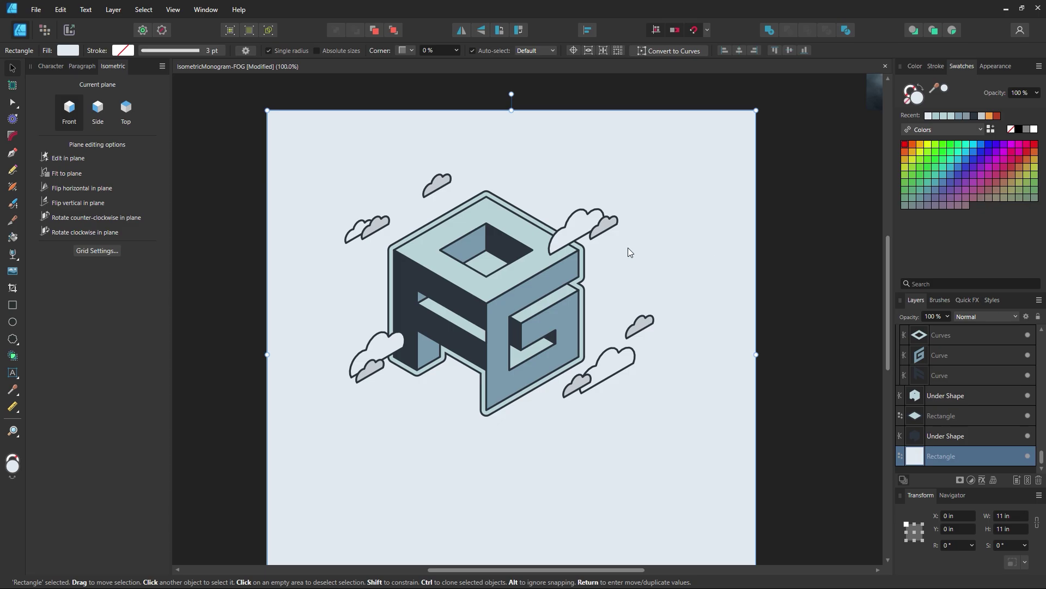
key("i")
left_click(521, 269)
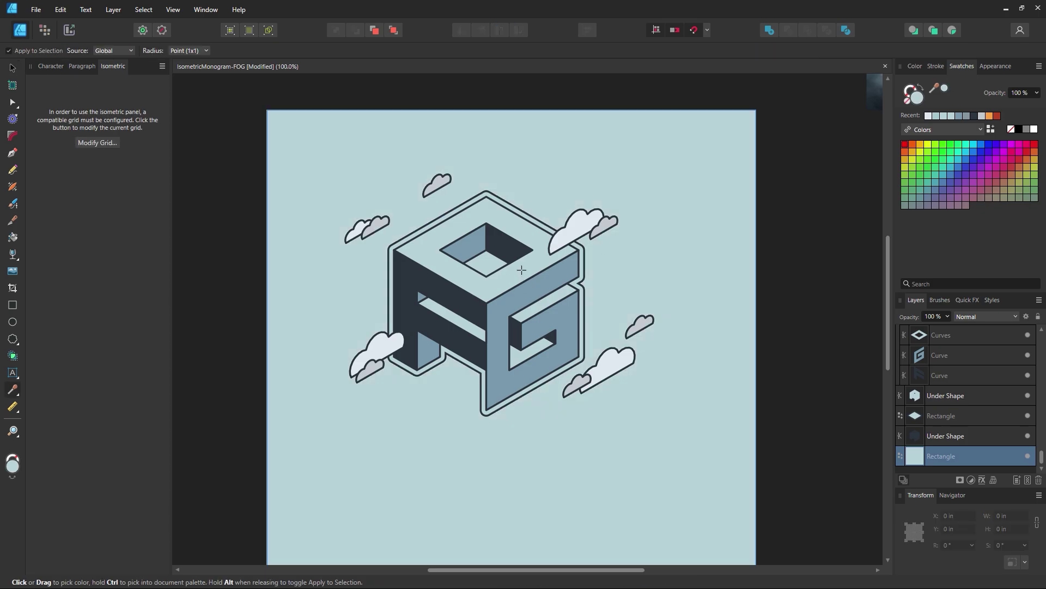
left_click(13, 68)
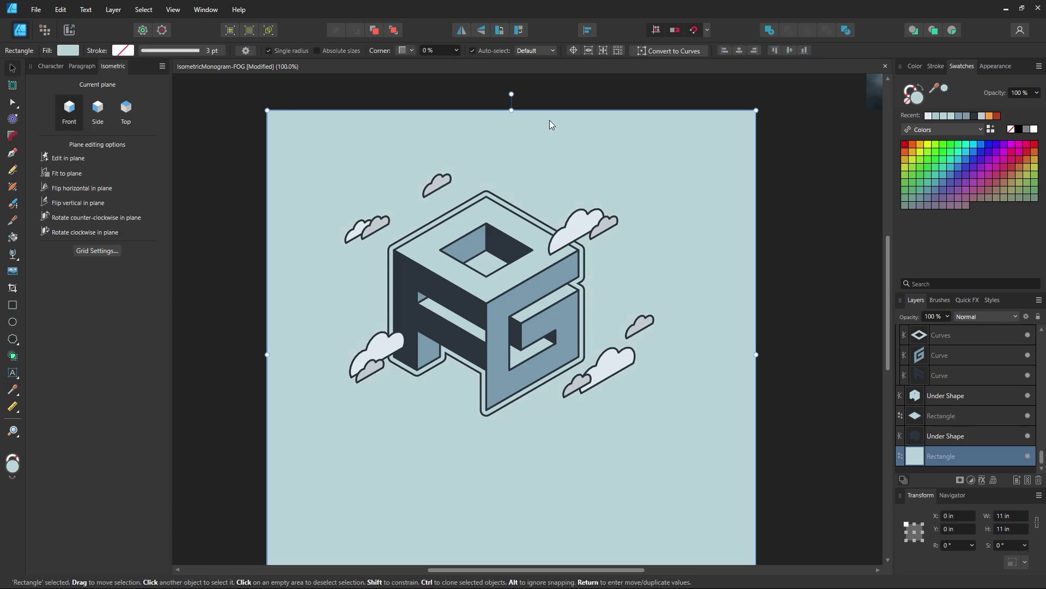
Adjust the background rectangle's fill to the pale blue D1E7ED, trying a darker teal along the way.
double_click(916, 97)
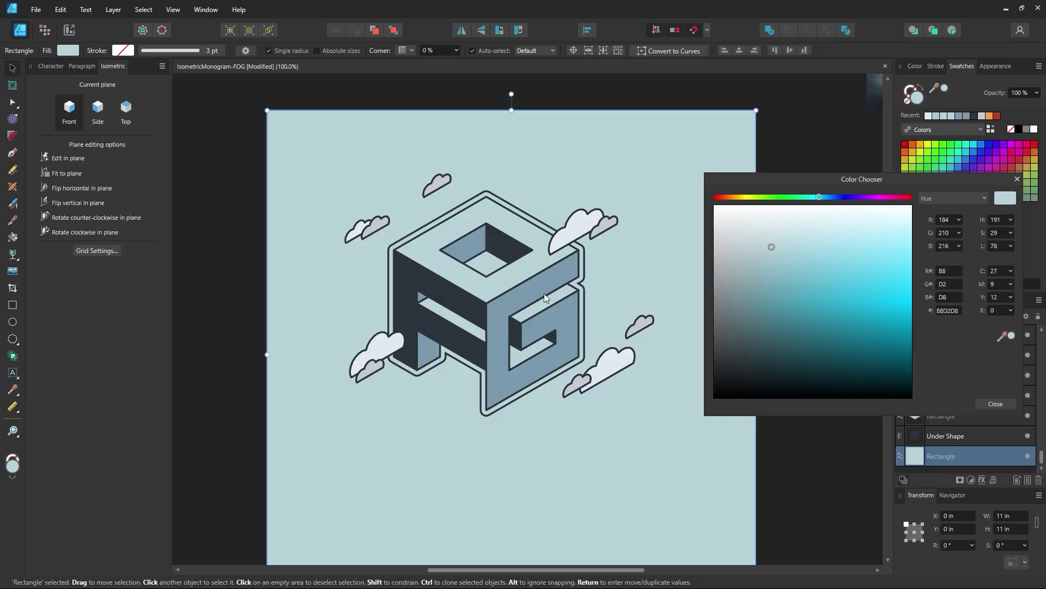
left_click(760, 260)
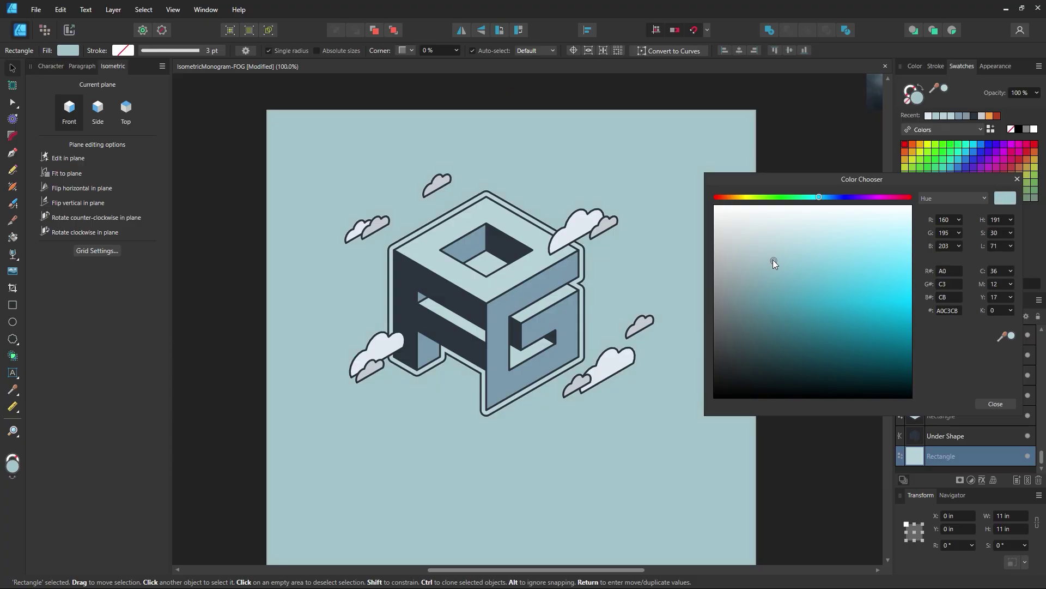
left_click(803, 240)
mouse_move(804, 240)
left_mouse_down()
mouse_move(818, 236)
mouse_move(798, 230)
left_mouse_up()
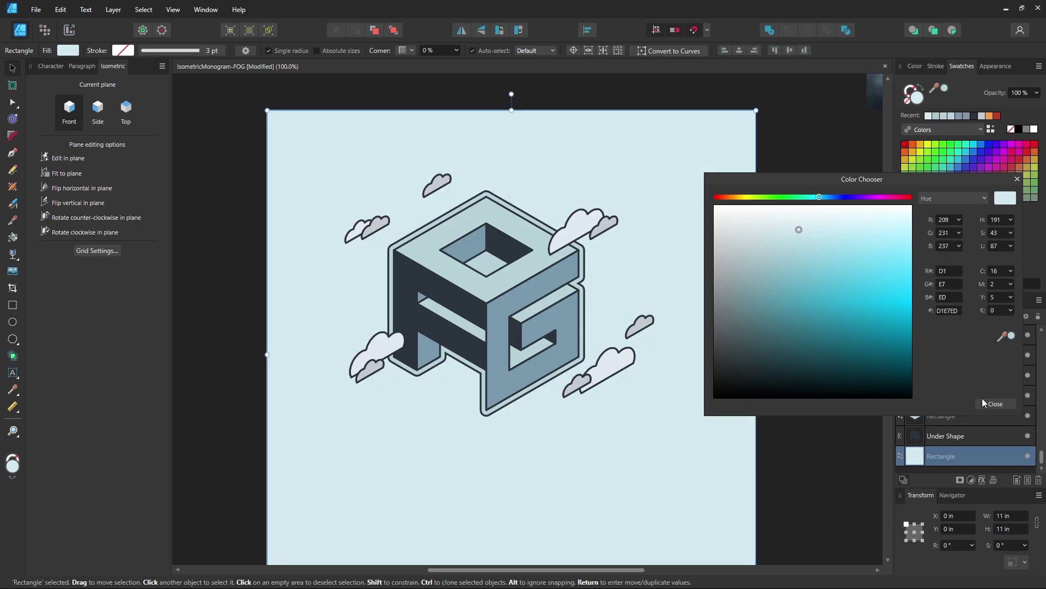
left_click(995, 403)
left_click(826, 261)
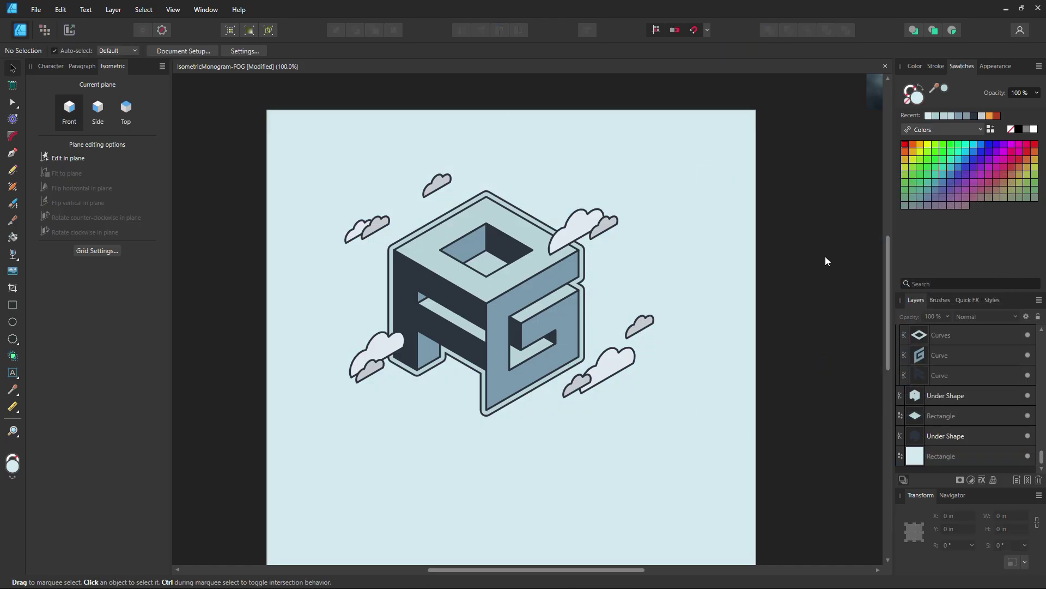
Fill the background rectangle with the dark navy sampled from the monogram's F face.
left_click(715, 238)
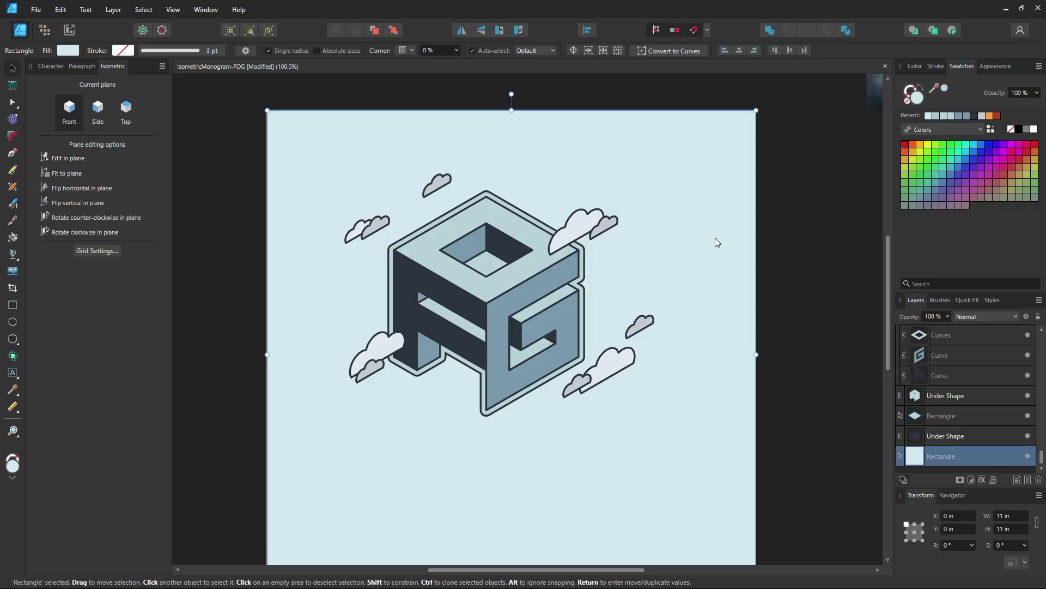
key("i")
left_click(465, 306)
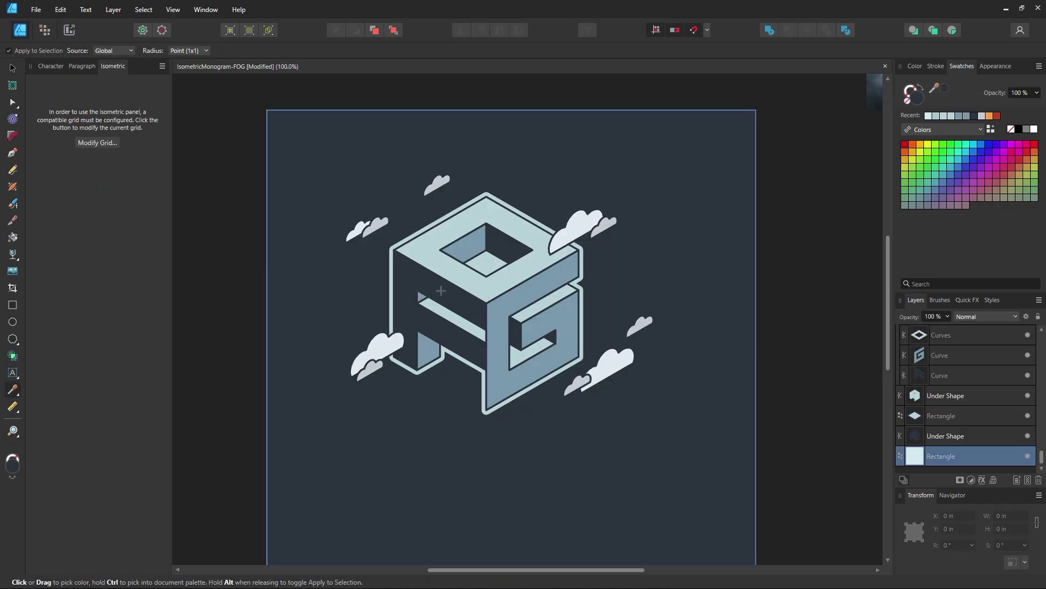
key("v")
left_click(228, 154)
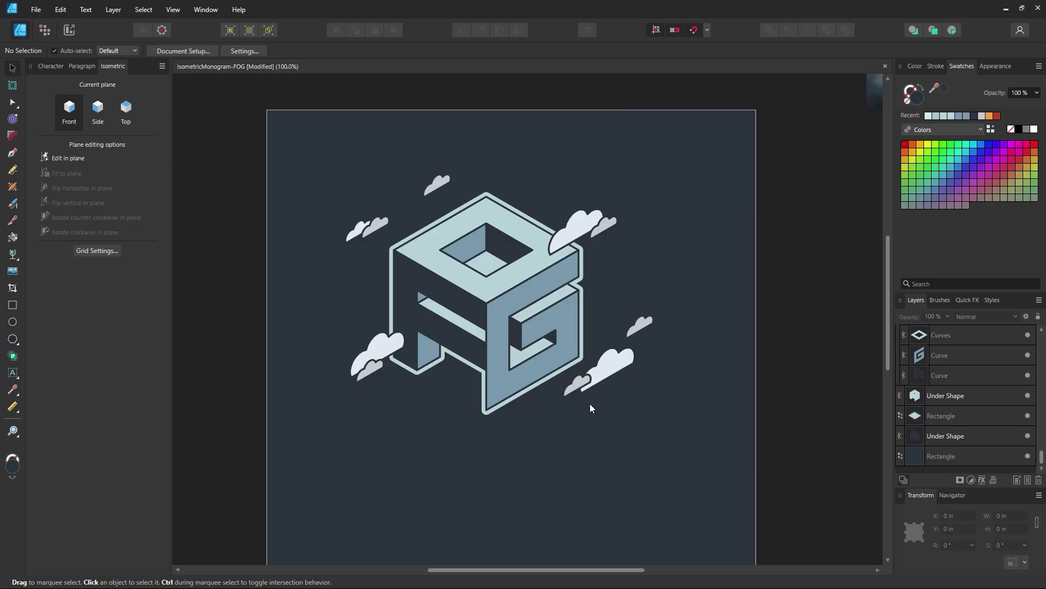
Lighten the background rectangle's fill to the muted slate blue 758798.
left_click(690, 269)
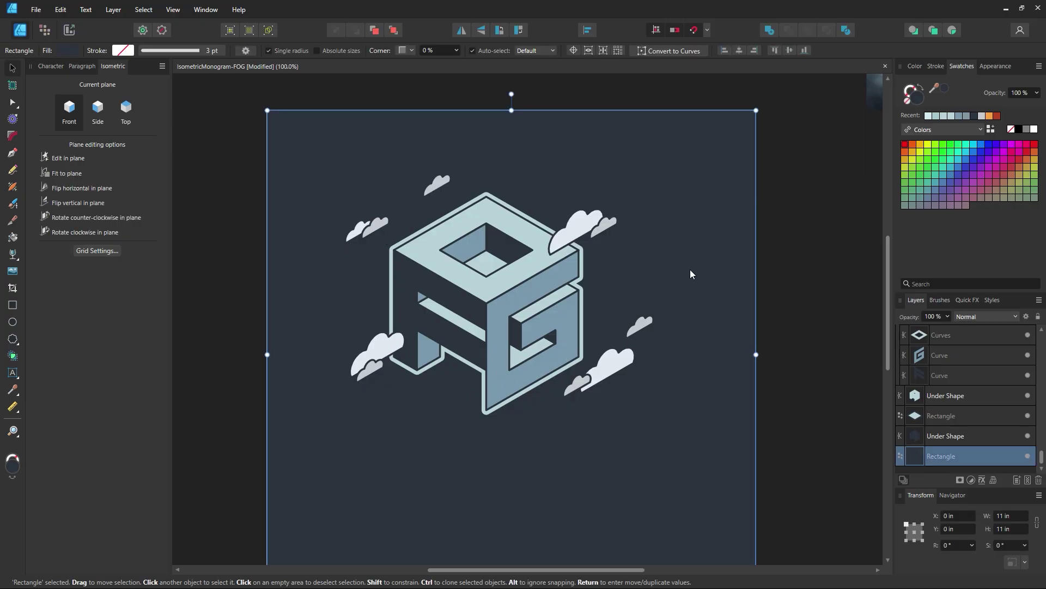
double_click(913, 97)
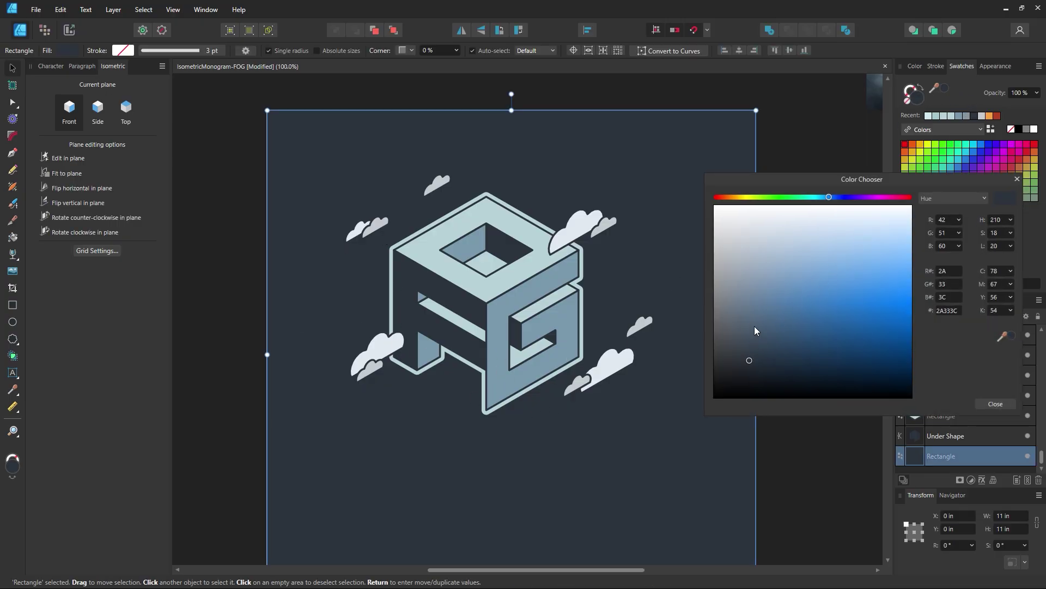
left_click_drag(755, 325, 741, 298)
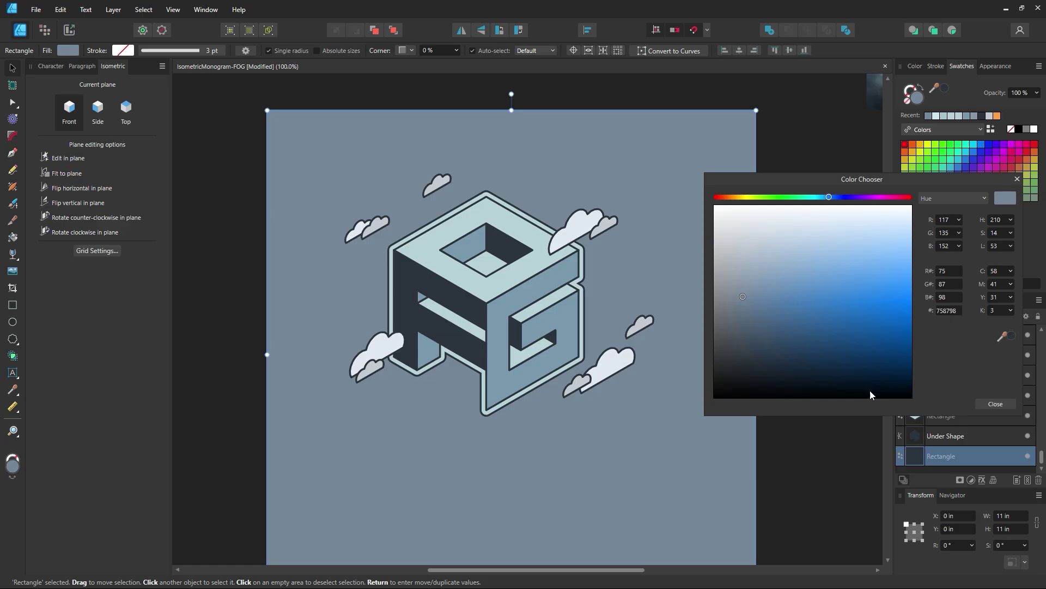
left_click(995, 404)
left_click(834, 348)
Select everything except the background rectangle and move it right and slightly down, centring the monogram horizontally on the artboard.
left_click_drag(572, 314, 602, 314)
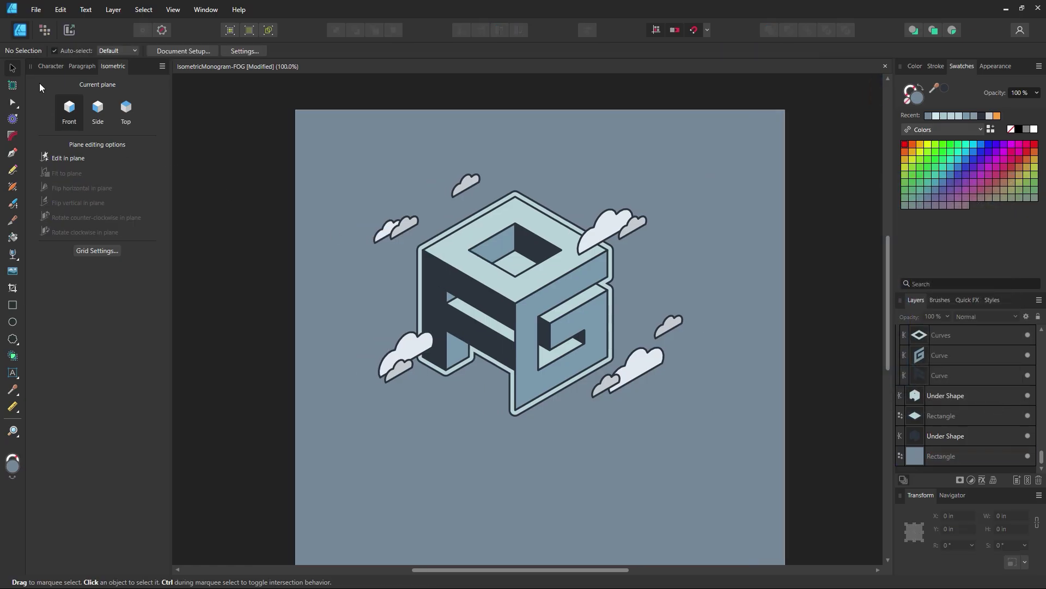
key("ctrl+a")
left_click(390, 166, "shift")
left_click_drag(533, 308, 558, 327)
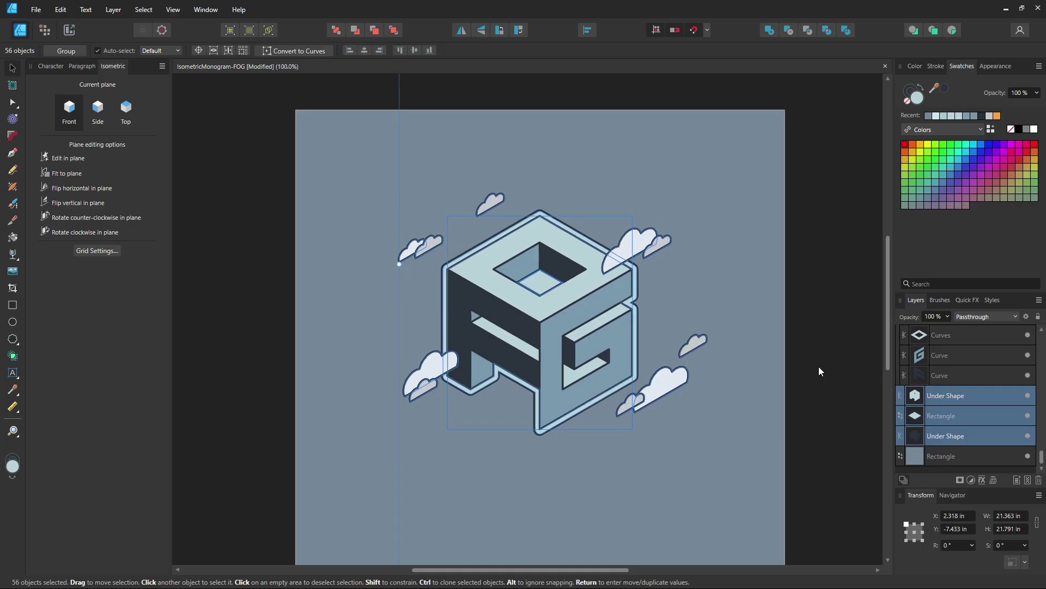
left_click(792, 322)
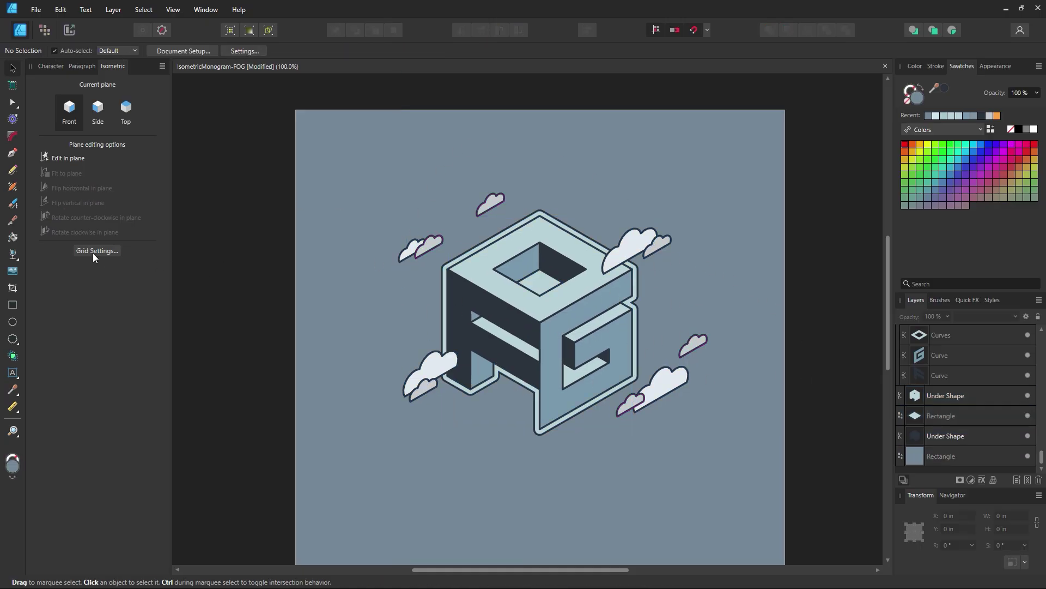
Apply a Gaussian Blur layer effect with a 23.8 px radius to the dark under shape behind the monogram.
key("space")
left_click_drag(592, 328, 569, 303)
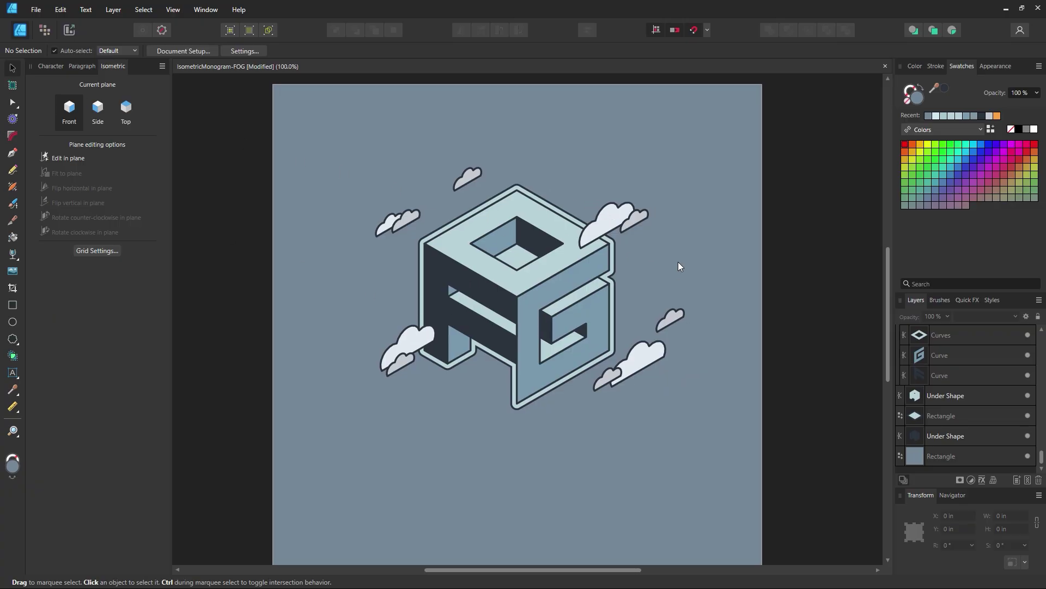
left_click(560, 388)
left_click(557, 387)
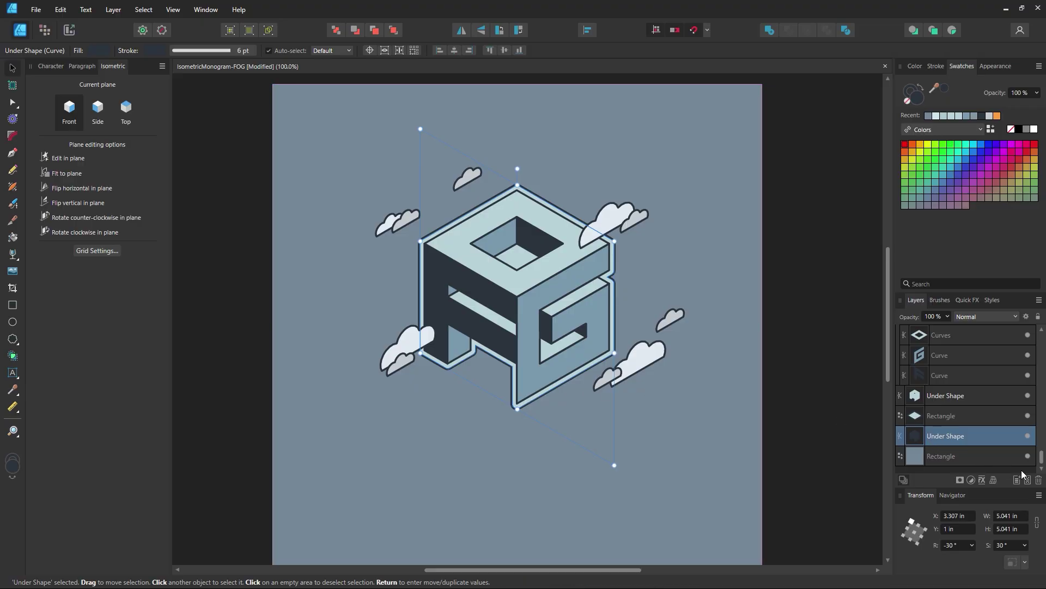
left_click(983, 481)
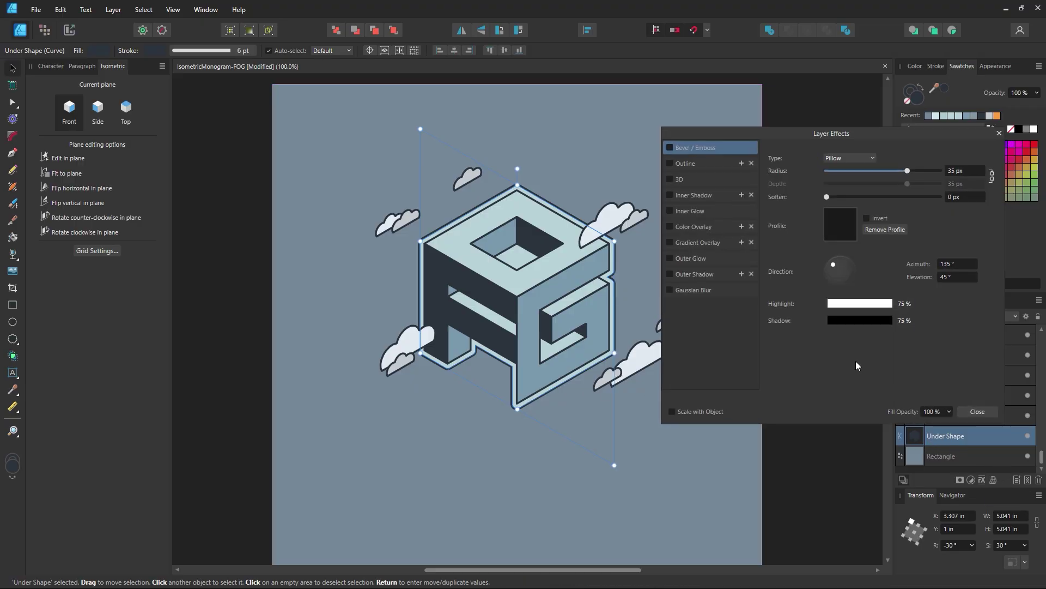
left_click(674, 289)
left_click(671, 289)
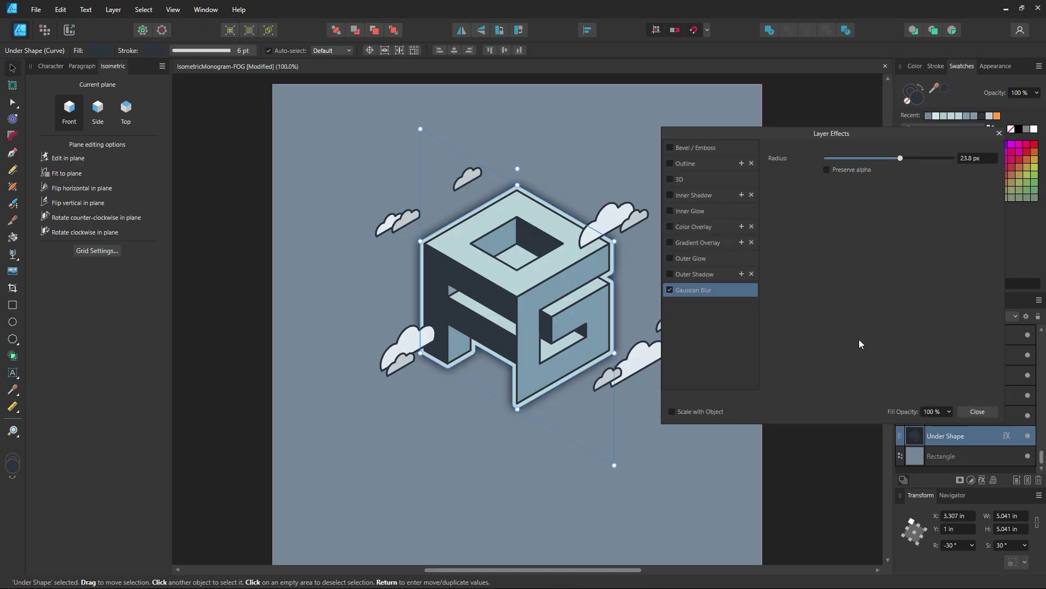
left_click(979, 412)
left_click(815, 353)
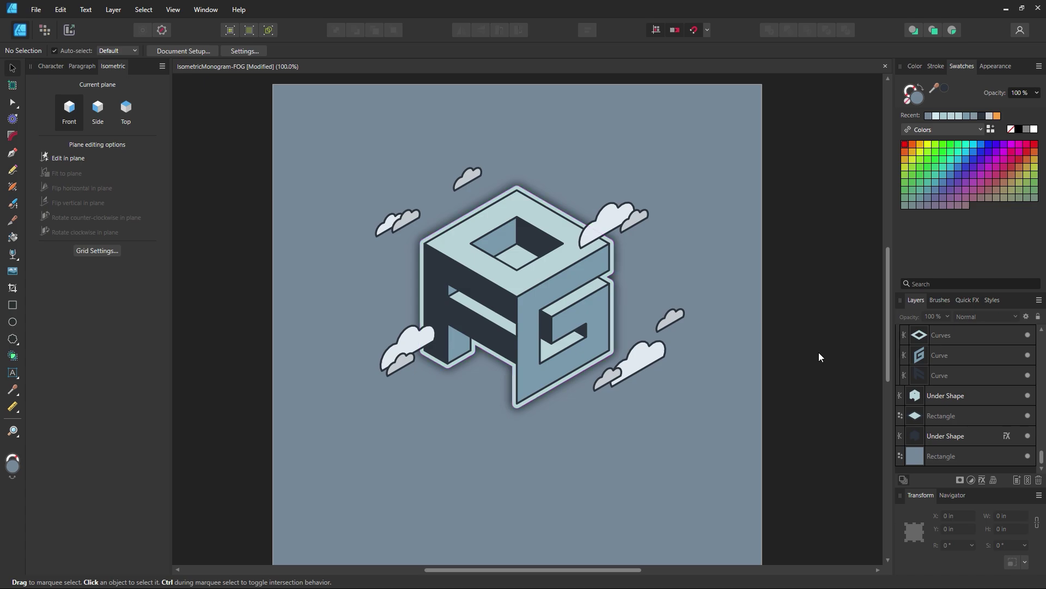
Select all ten grey and pale clouds around the monogram together.
key("z")
left_click(604, 290, "alt")
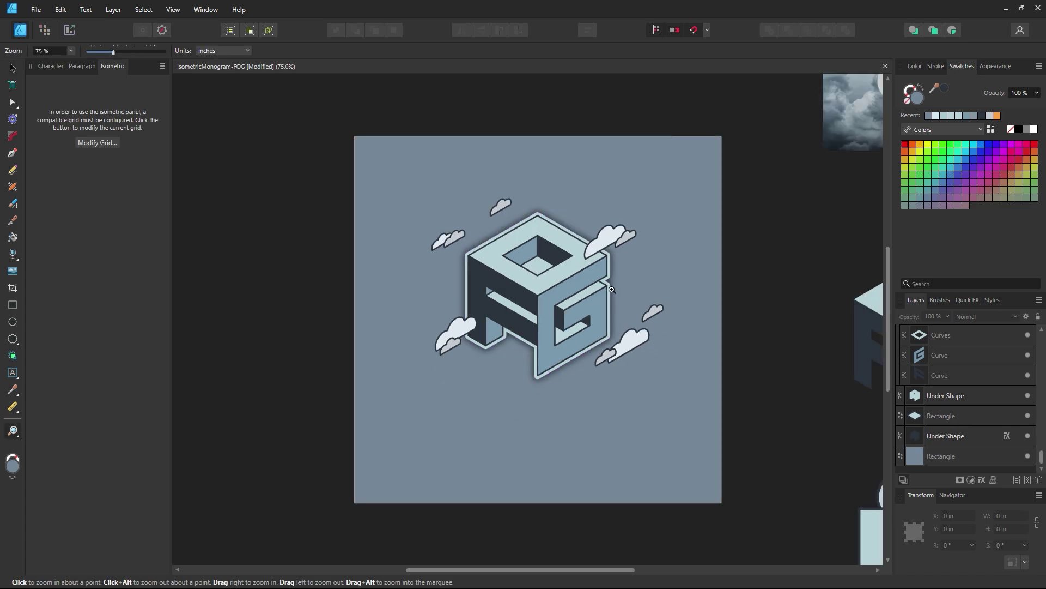
left_click_drag(603, 289, 563, 291)
left_click(532, 290)
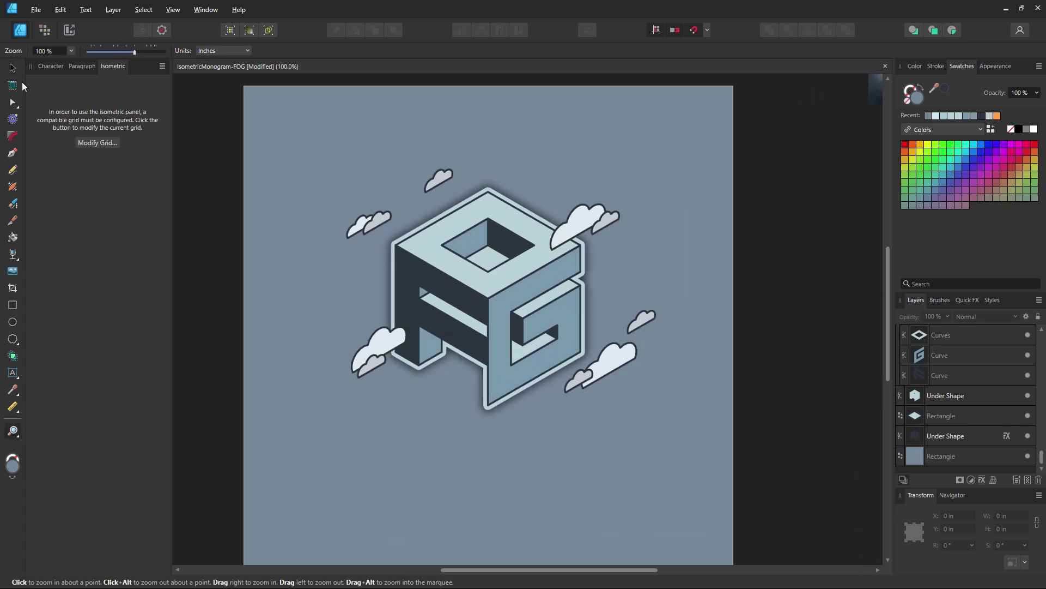
left_click(12, 68)
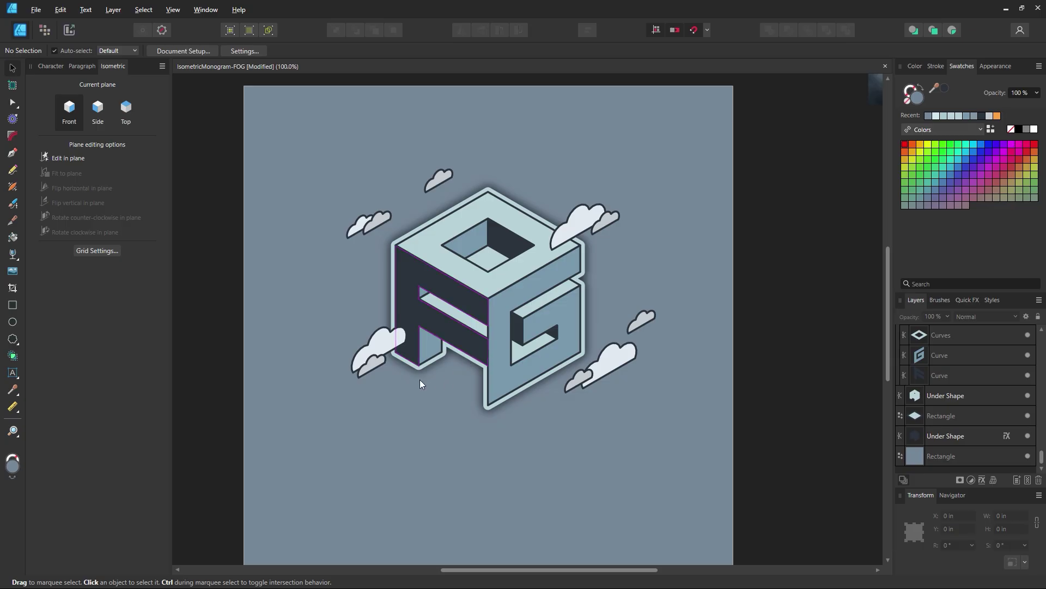
left_click(373, 224)
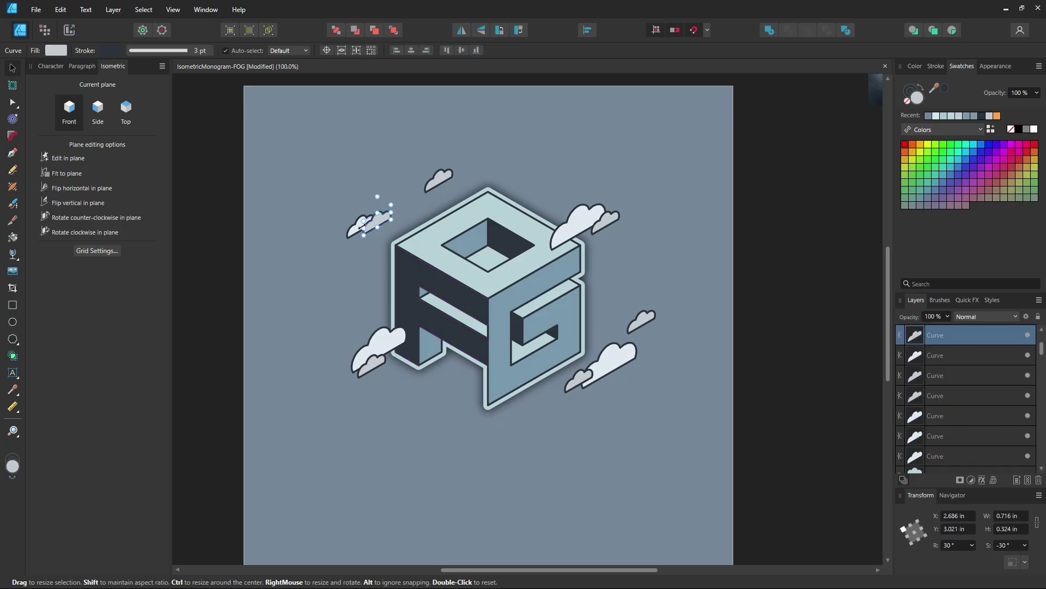
left_click(359, 228, "shift")
left_click(389, 343, "shift")
left_click(372, 367, "shift")
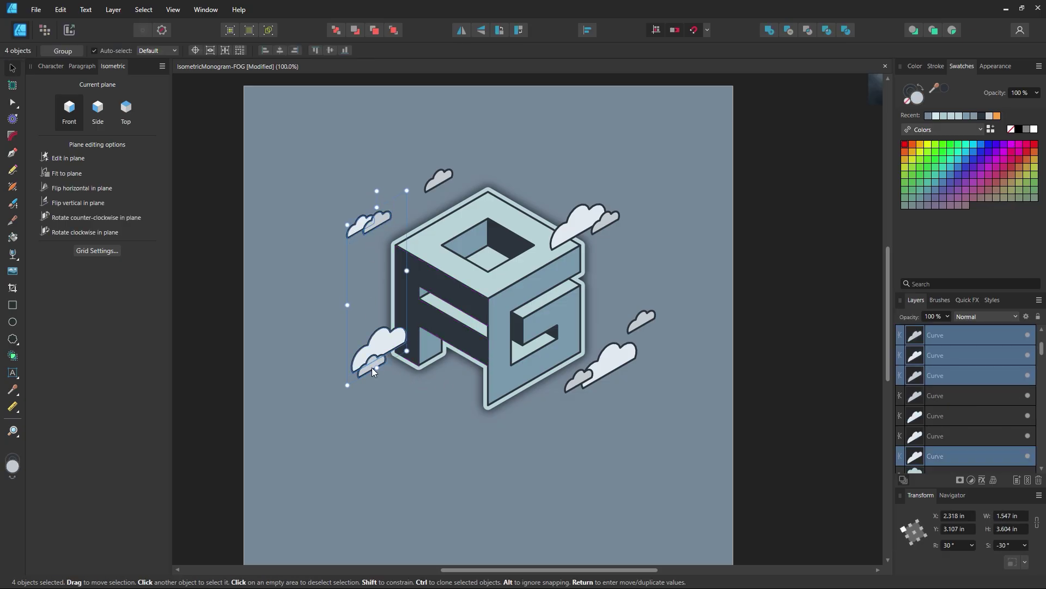
left_click(443, 177, "shift")
left_click(578, 225, "shift")
left_click(612, 220, "shift")
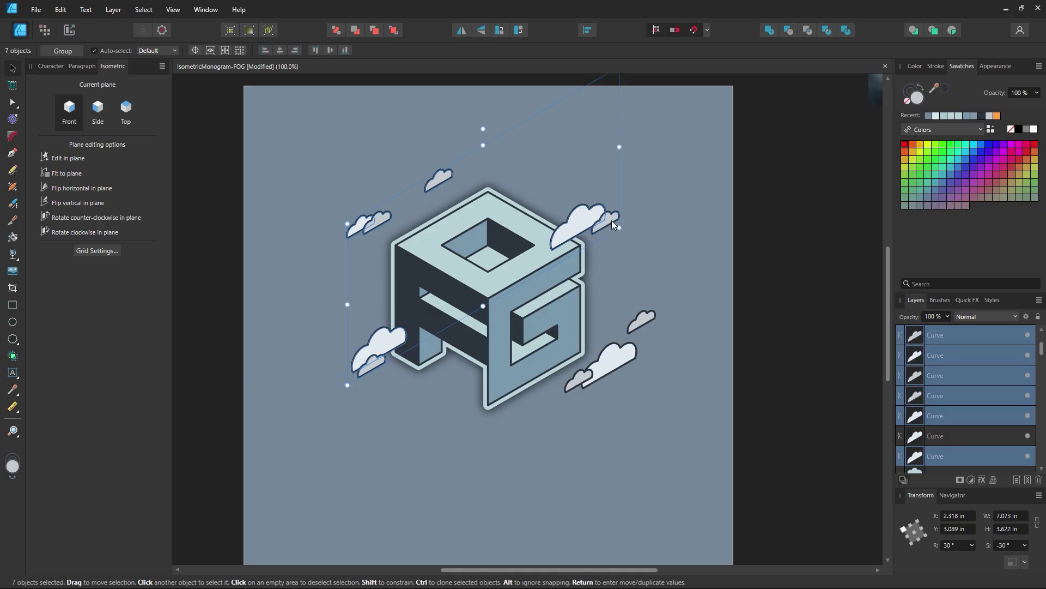
left_click(644, 326, "shift")
left_click(624, 346, "shift")
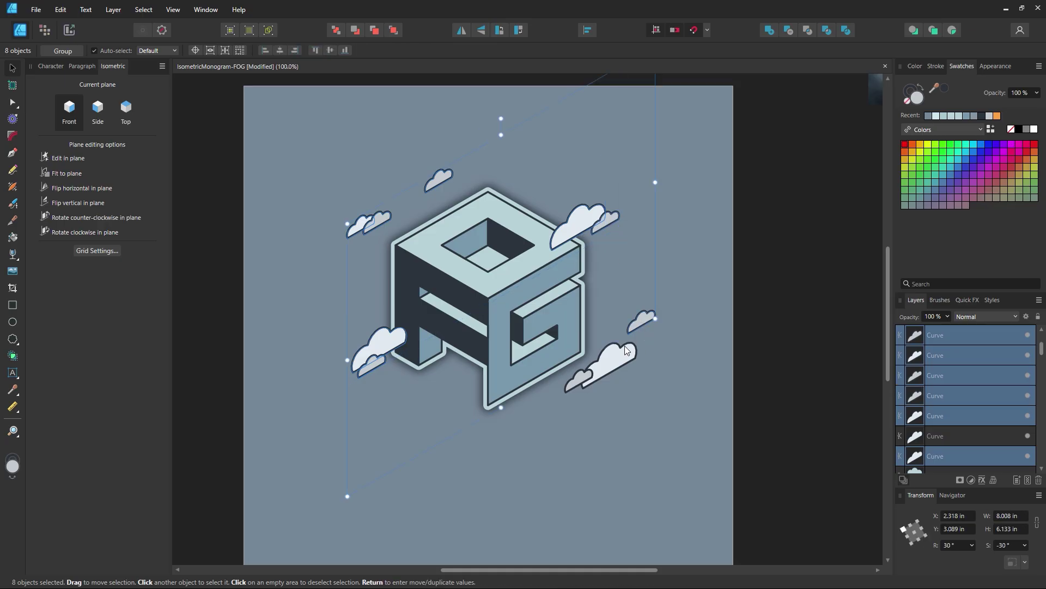
left_click(587, 381, "shift")
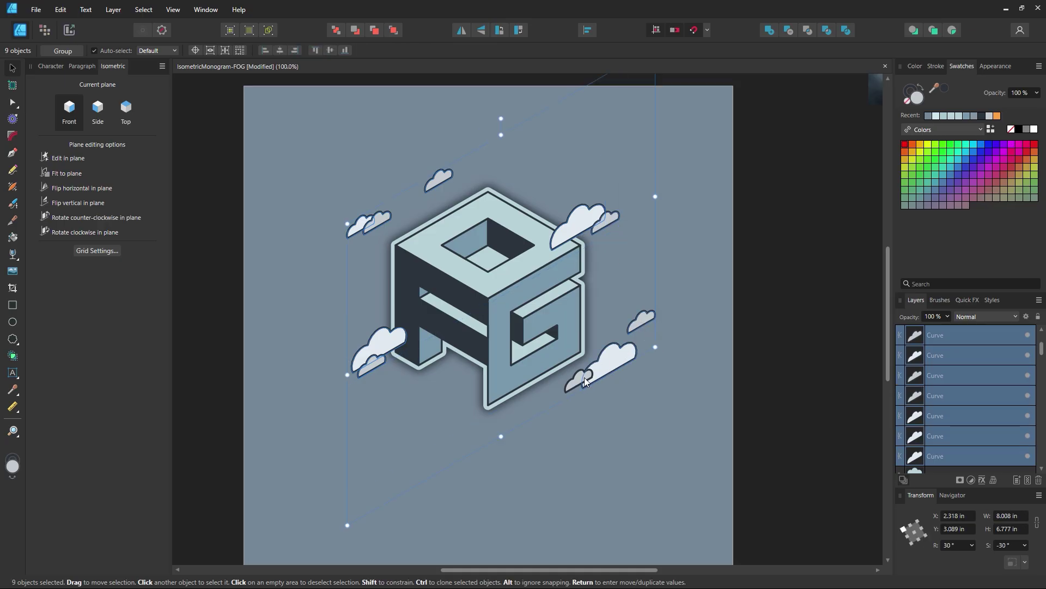
Try a Gaussian Blur layer effect with a 20 px radius on the selected clouds, and turn it off again.
left_click(983, 479)
left_click(671, 291)
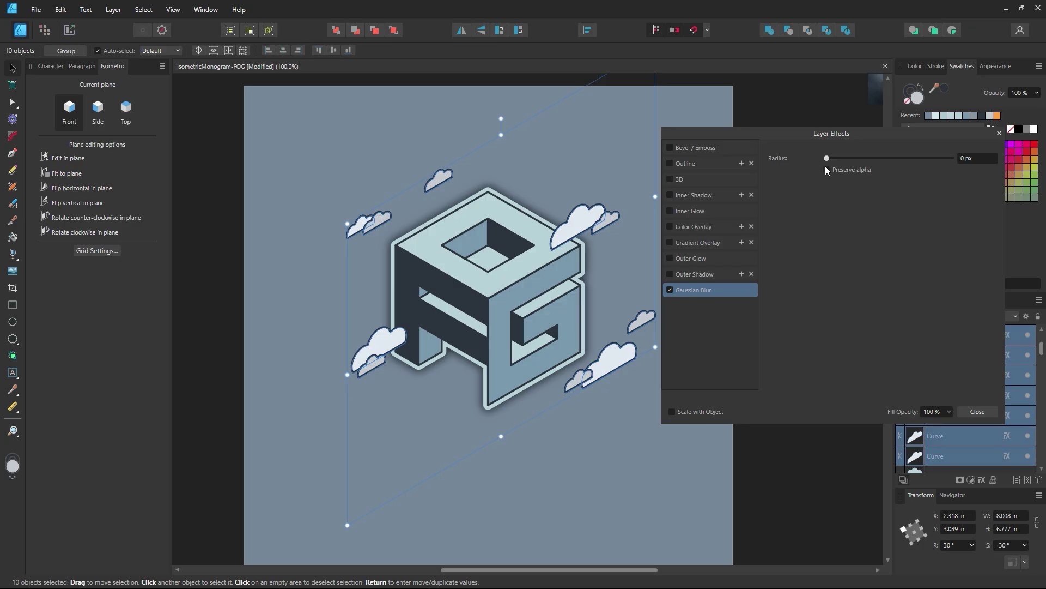
left_click_drag(831, 157, 895, 166)
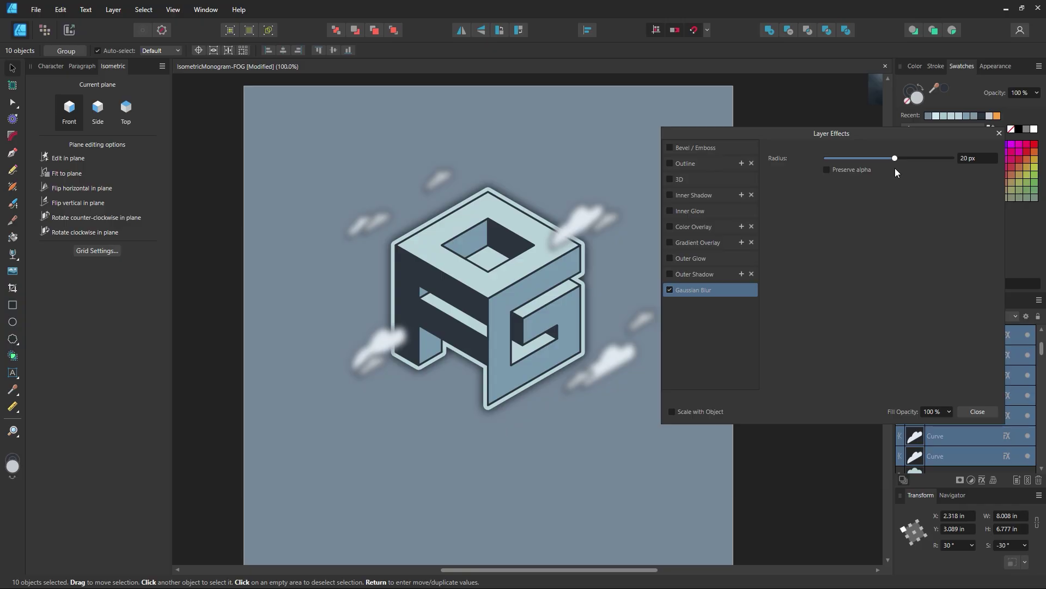
left_click(670, 290)
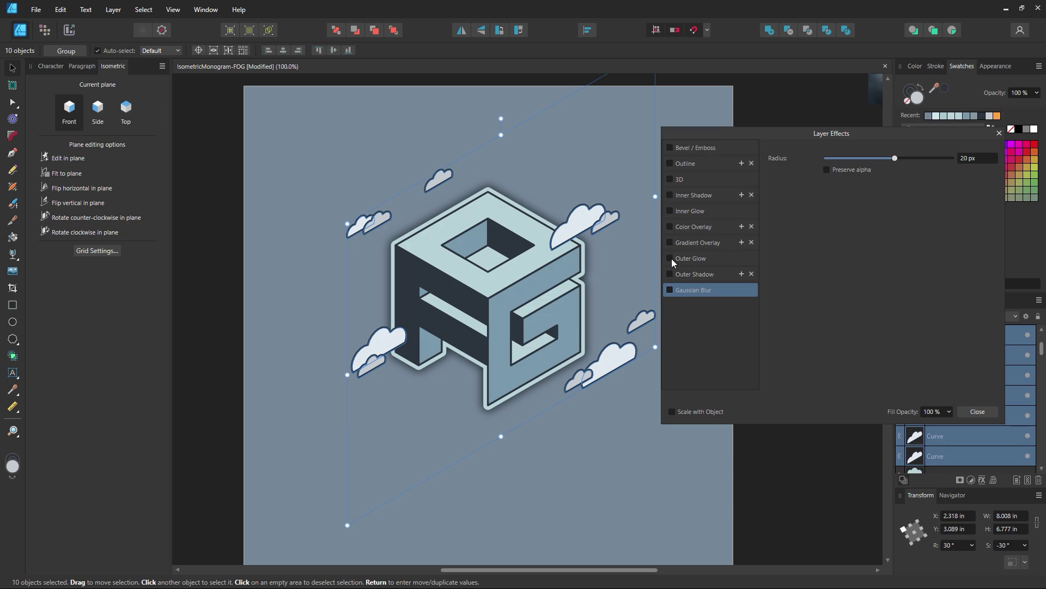
Add a Multiply outer shadow to the selected clouds with 2 px radius, 20.8 px offset, 50% intensity and a 135° angle.
left_click(690, 274)
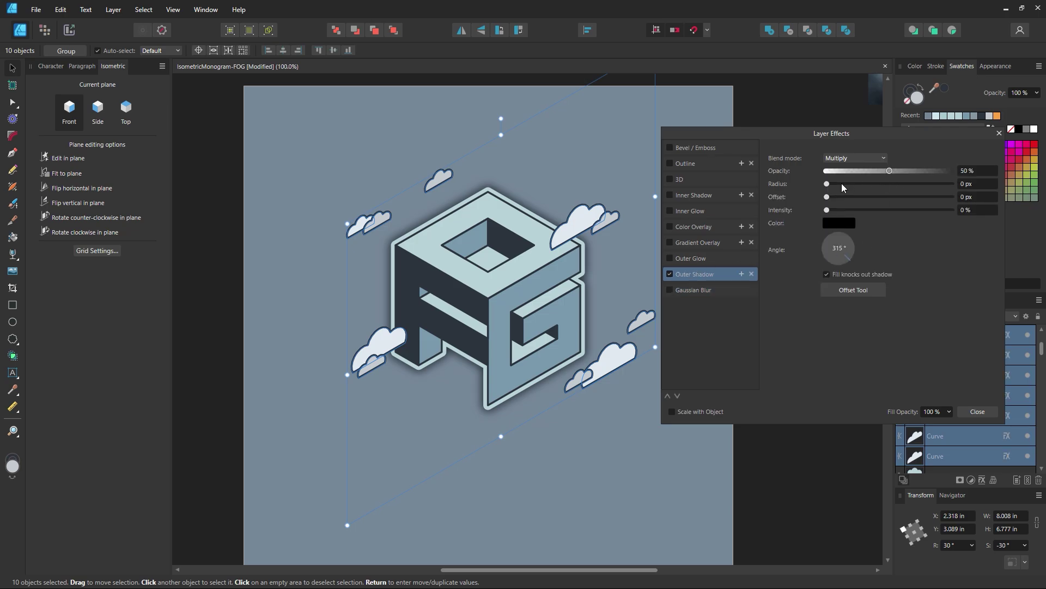
left_click_drag(828, 196, 890, 210)
left_click_drag(827, 197, 897, 205)
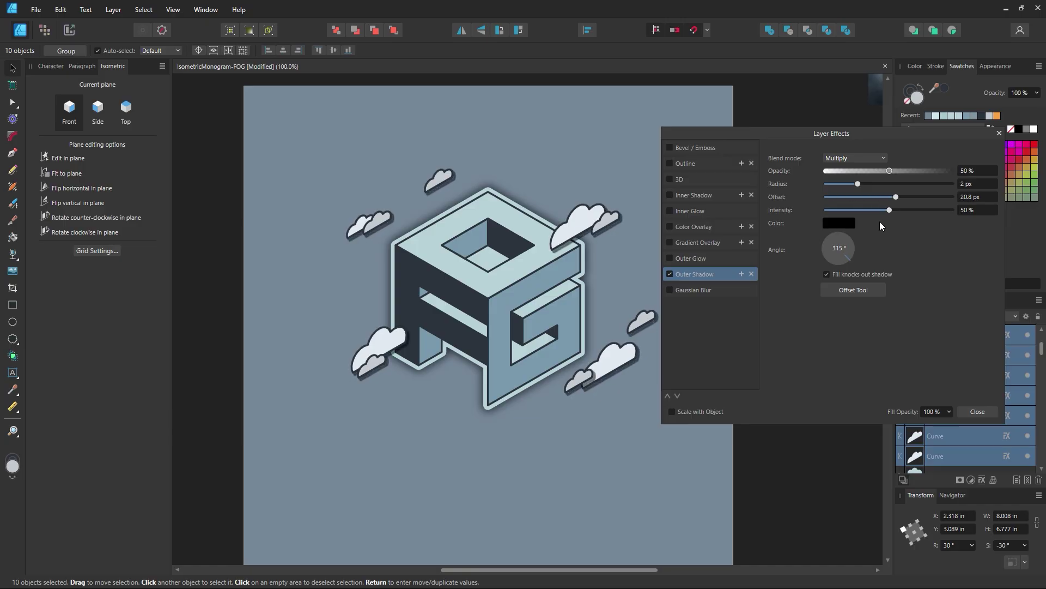
left_click(830, 237)
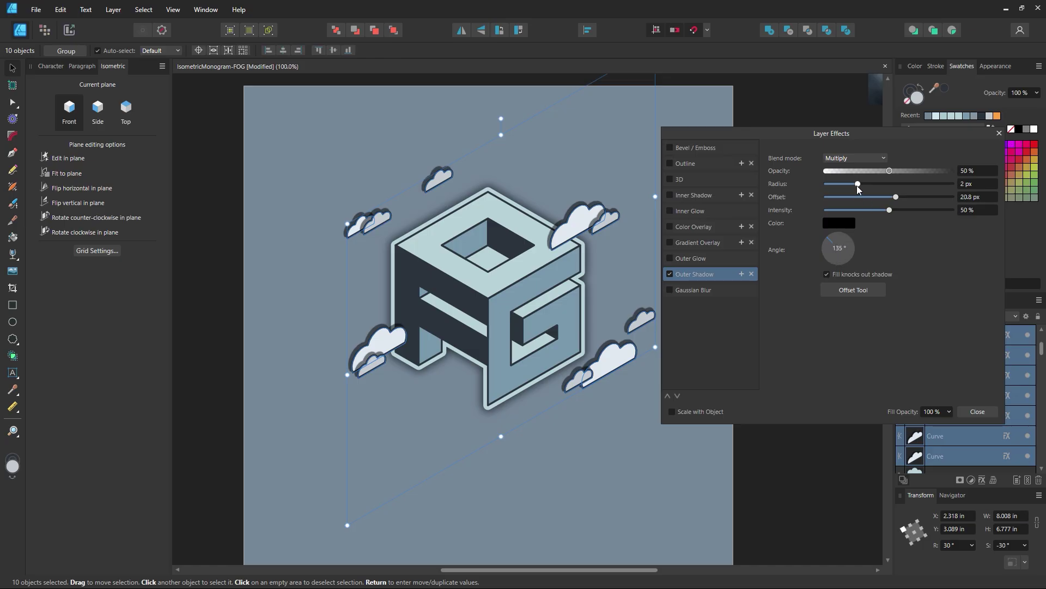
Soften the clouds' outer shadow to 0 px offset, 52.4 px radius, 26% intensity and about 38% opacity, and deselect the clouds.
left_click_drag(858, 185, 795, 192)
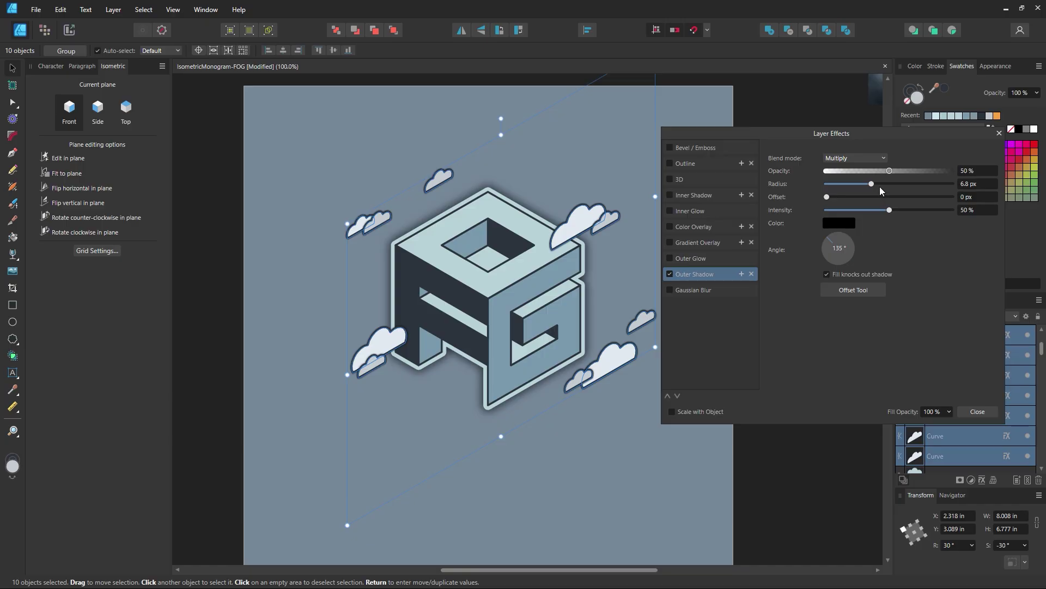
left_click(827, 274)
left_click_drag(875, 183, 850, 215)
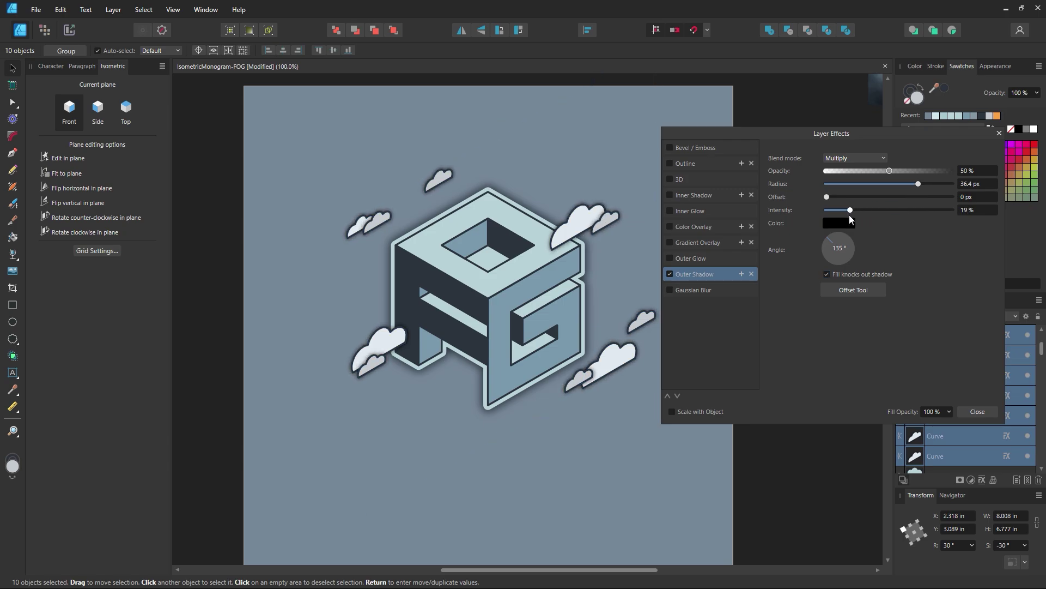
mouse_move(885, 171)
left_mouse_down()
mouse_move(844, 172)
mouse_move(882, 181)
left_mouse_up()
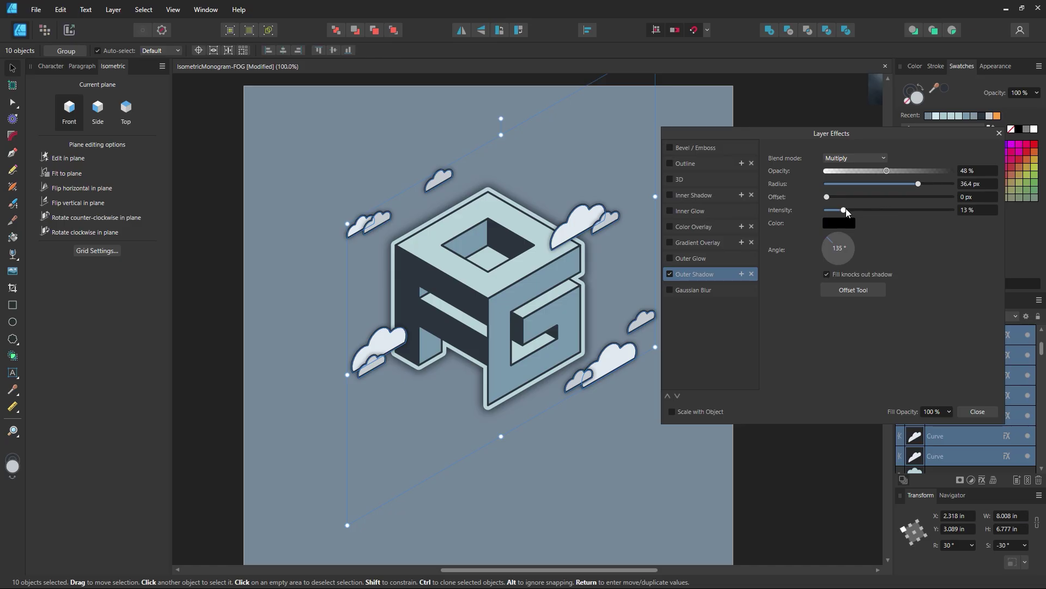
left_click_drag(844, 209, 855, 211)
left_click_drag(918, 184, 882, 172)
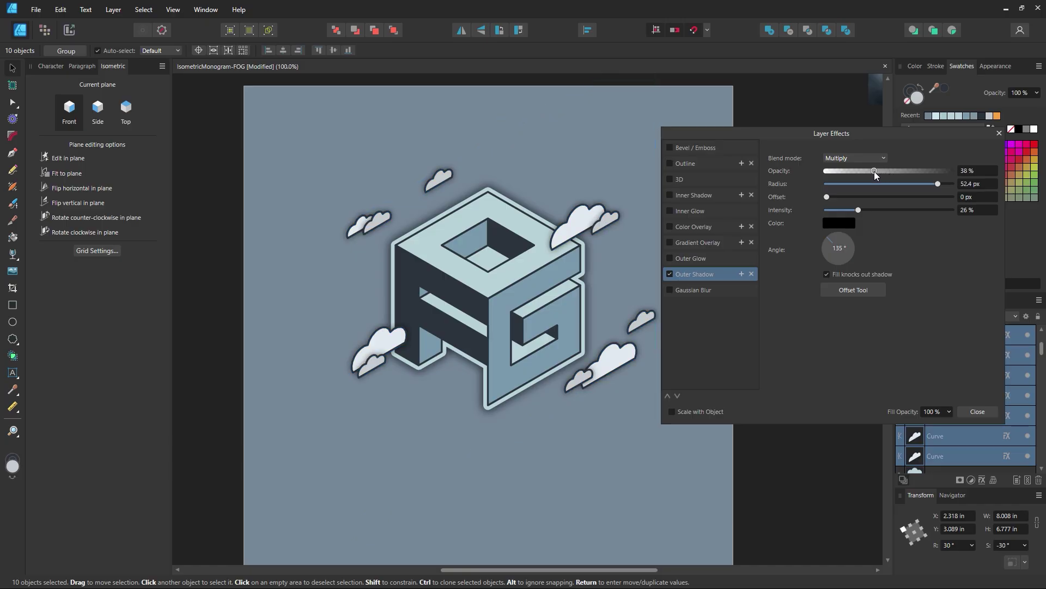
left_click(988, 411)
left_click(809, 387)
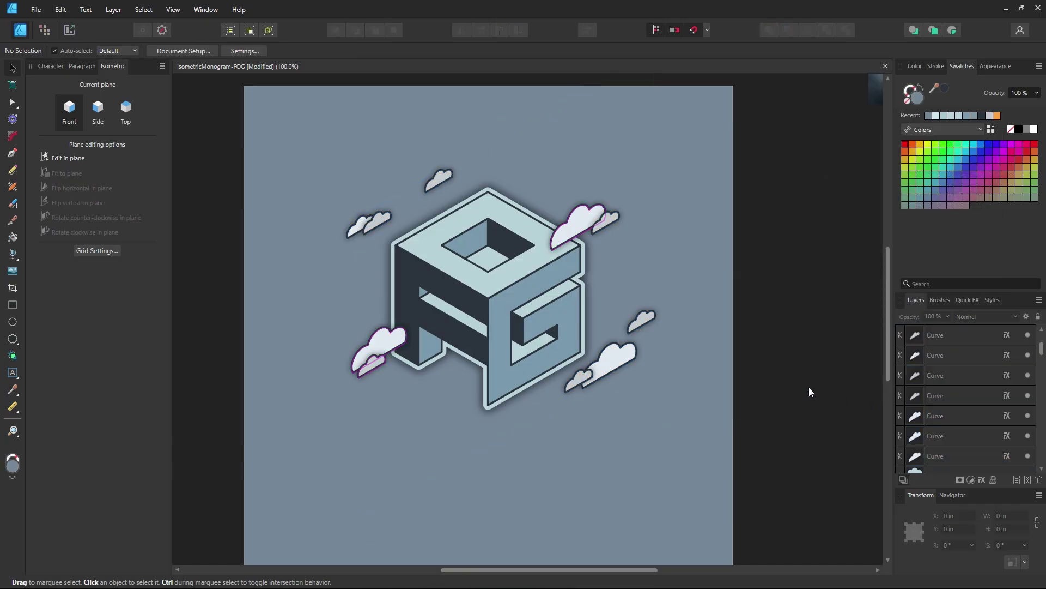